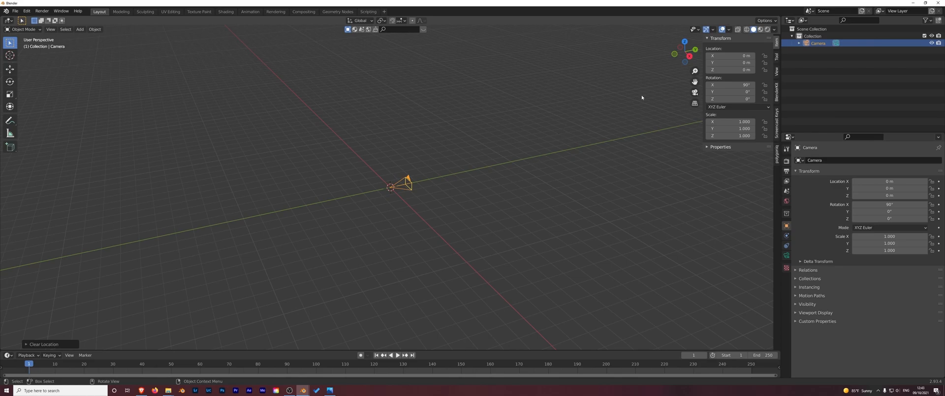
Move the camera away from the world origin to about Y -11.7 m and Z 1.93 m, keeping it at X 0, and deselect it
left_click(689, 56)
key("g")
left_click(378, 126)
left_click_drag(471, 170, 472, 173)
middle_click_drag(471, 172, 749, 172)
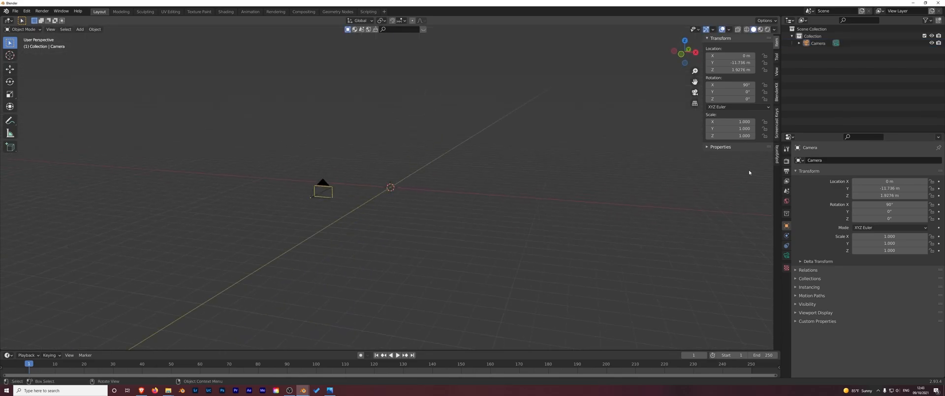
Apply the "insta post" preset to the scene's output dimensions
left_click(786, 170)
left_click(932, 158)
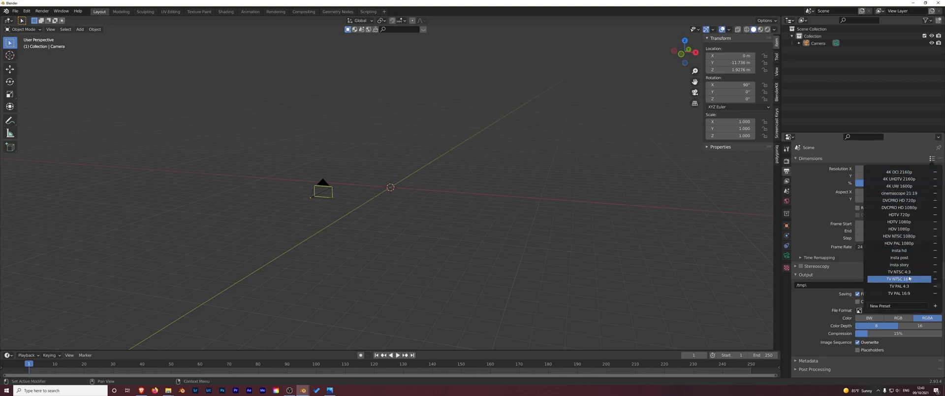
left_click(908, 258)
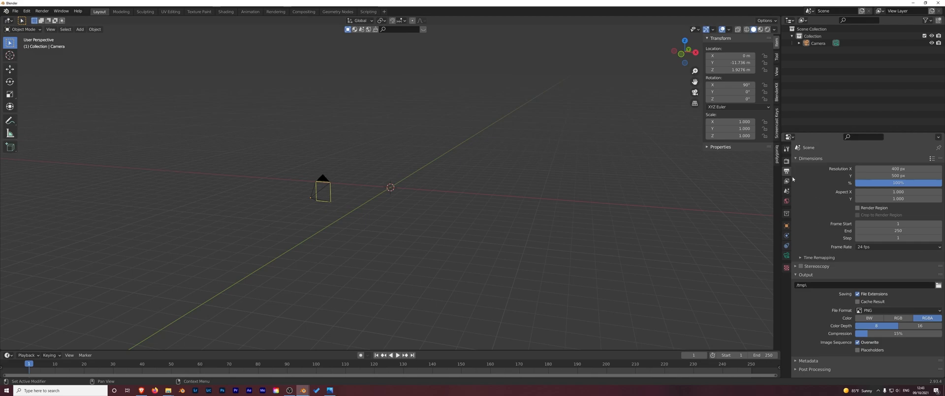
Set the render engine to Cycles and its device to GPU Compute
left_click(786, 161)
left_click(881, 160)
left_click(880, 192)
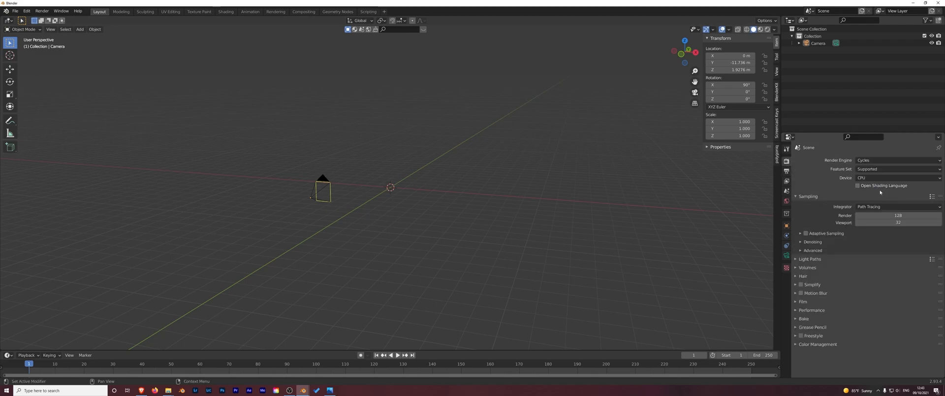
left_click(882, 177)
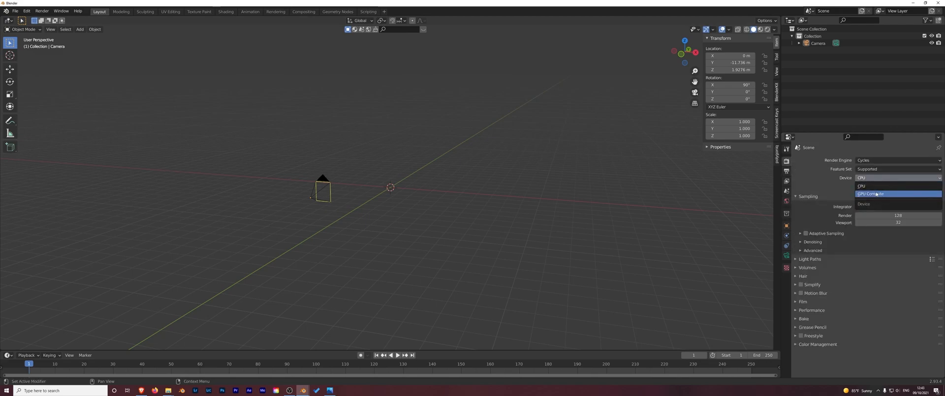
left_click(867, 194)
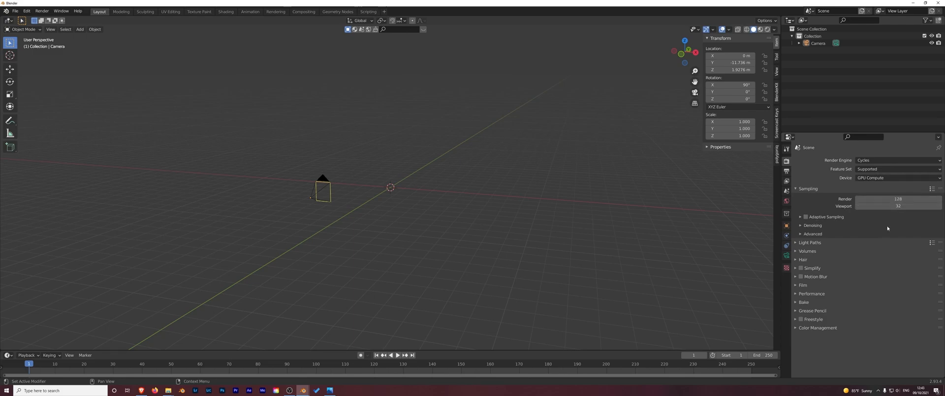
Enable the Screencast Keys display, test it with a few inputs, and leave the camera deselected
middle_click_drag(532, 219, 414, 208)
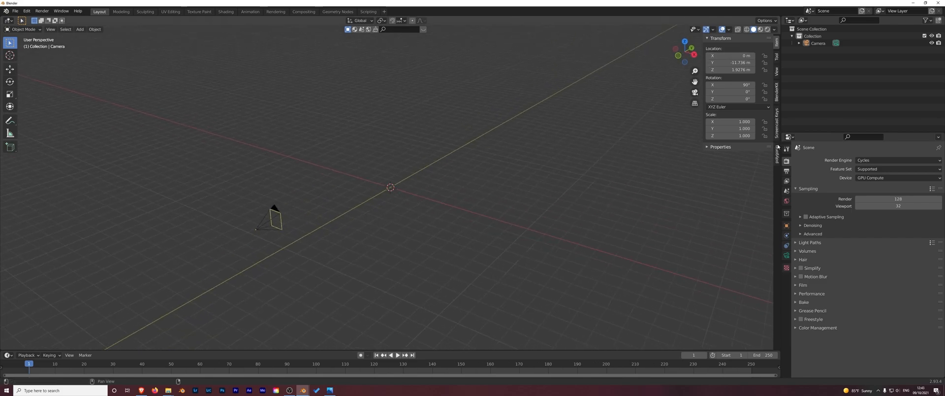
left_click(777, 137)
left_click(717, 39)
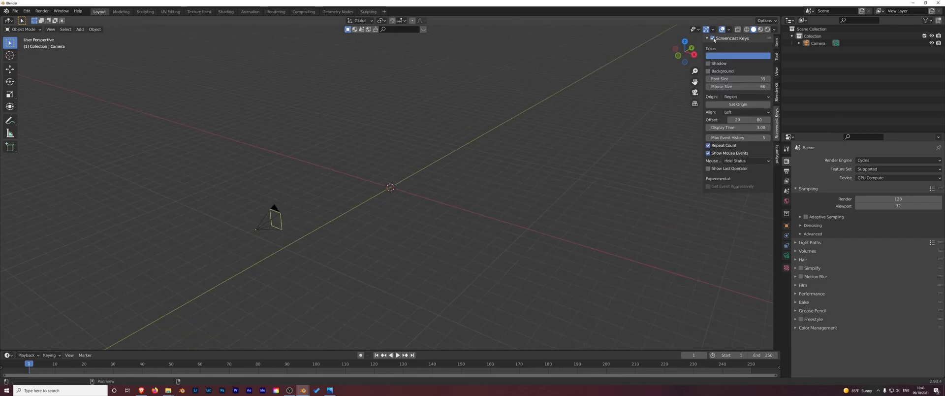
key("a")
key("d")
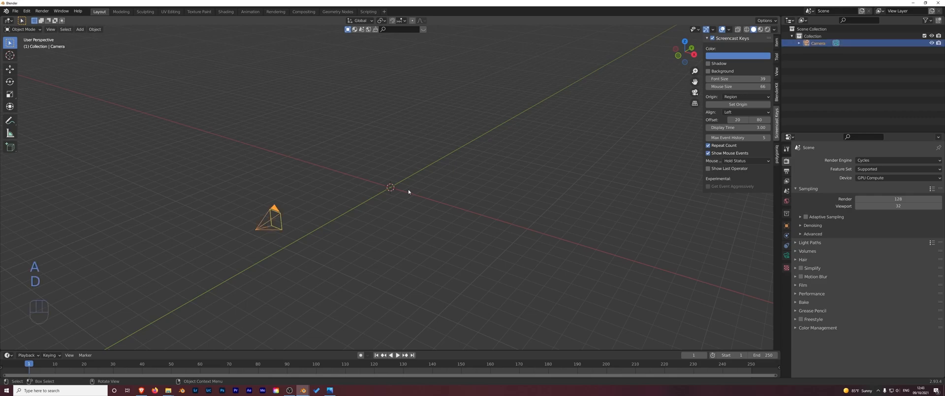
left_click(150, 276)
right_click(364, 238)
middle_click_drag(467, 201, 436, 203)
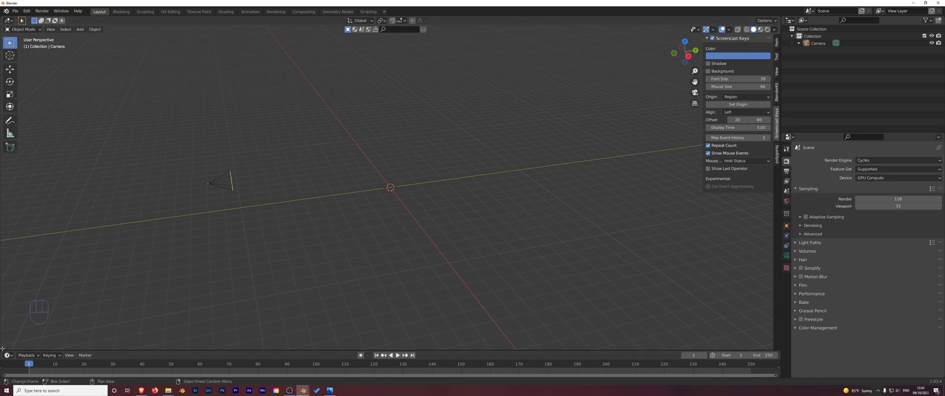
Collapse the timeline area and split the 3D view into one large viewport with two stacked smaller viewports beside it
left_click_drag(2, 348, 4, 363)
left_click_drag(1, 18, 399, 118)
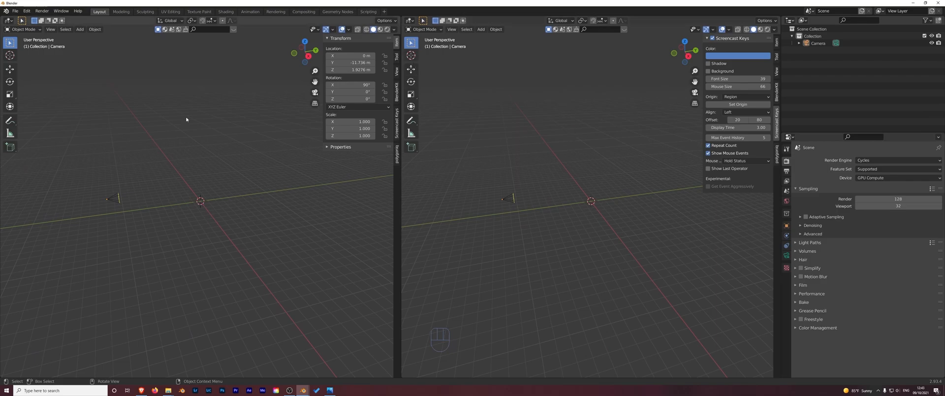
left_click_drag(20, 22, 21, 209)
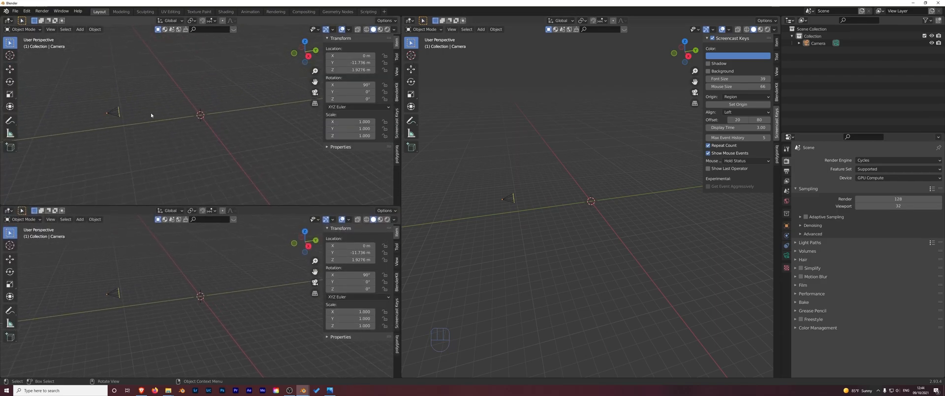
Show the camera view in the upper small viewport with a render region around the whole frame, and hide the large viewport's sidebar
key("KP_0")
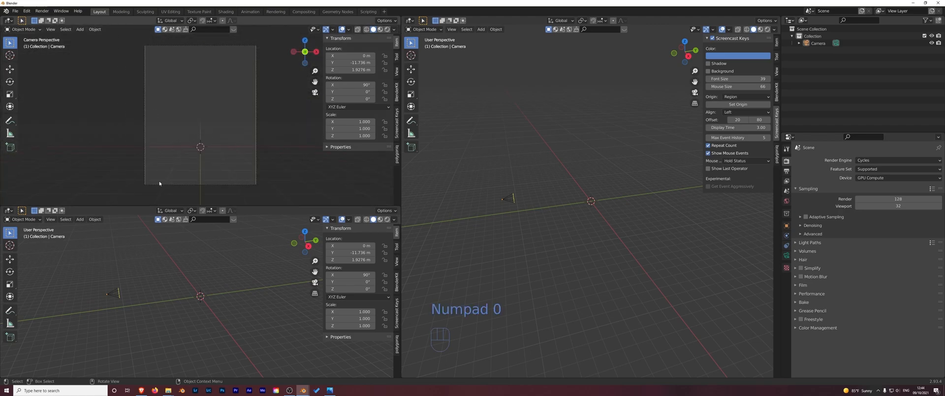
key("ctrl+b")
left_click_drag(138, 188, 258, 39)
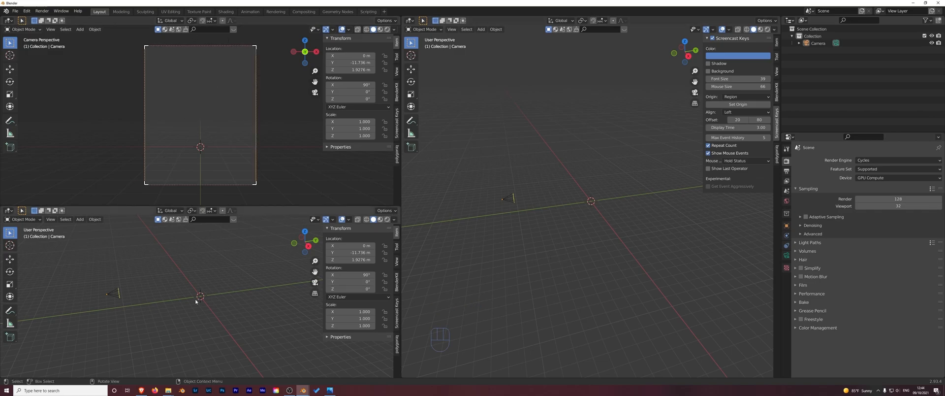
left_click(158, 282)
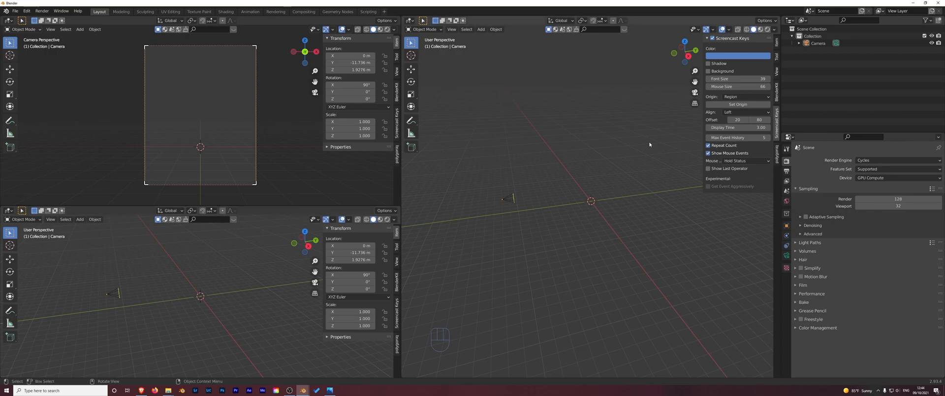
key("n")
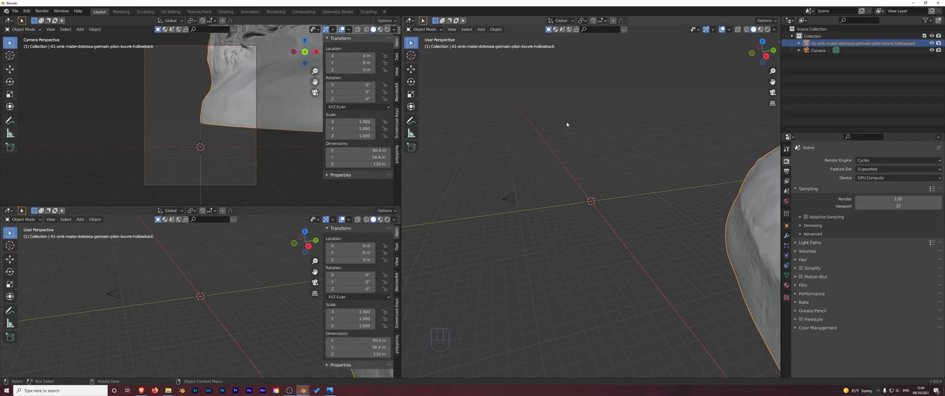
Examine the imported statue in the large viewport from several angles and distances
middle_click_drag(566, 122, 609, 129)
scroll(610, 132, "down", 5)
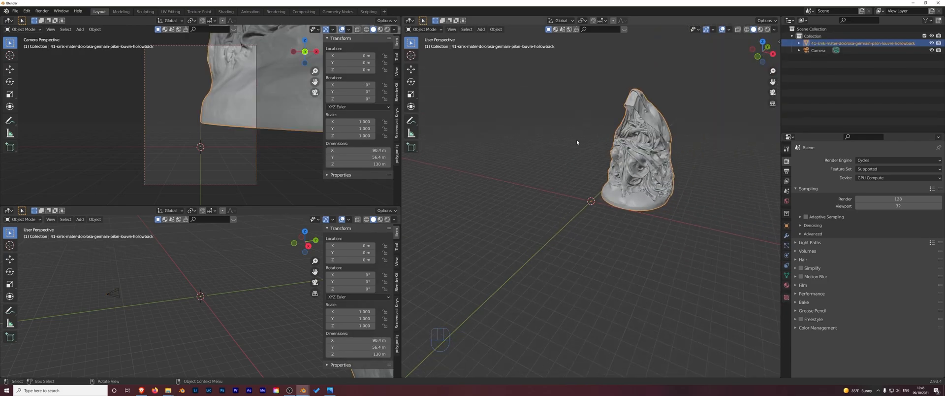
scroll(576, 142, "up", 3)
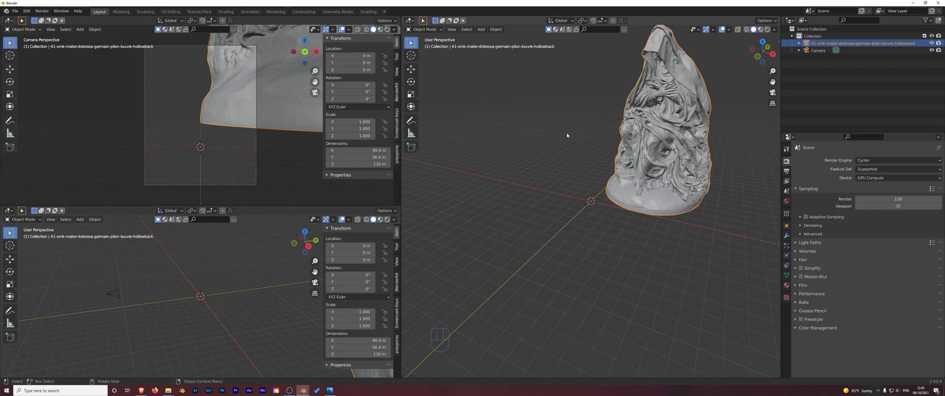
middle_click_drag(580, 122, 525, 148)
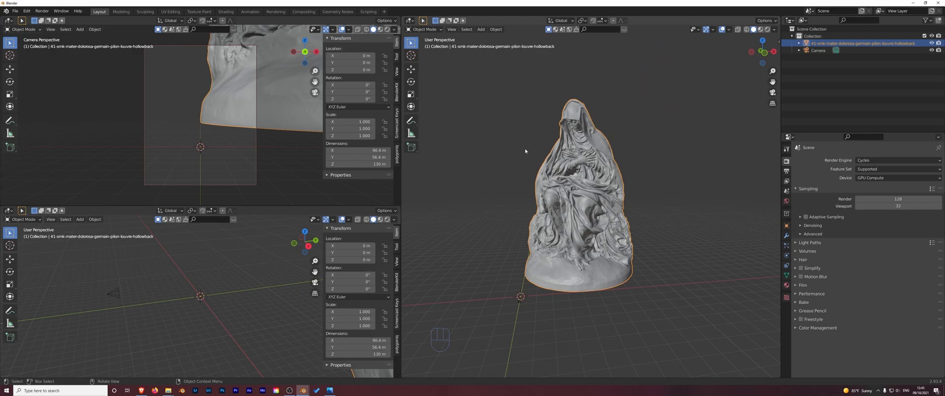
scroll(523, 151, "up", 4)
scroll(529, 151, "down", 2)
middle_click_drag(565, 148, 600, 148)
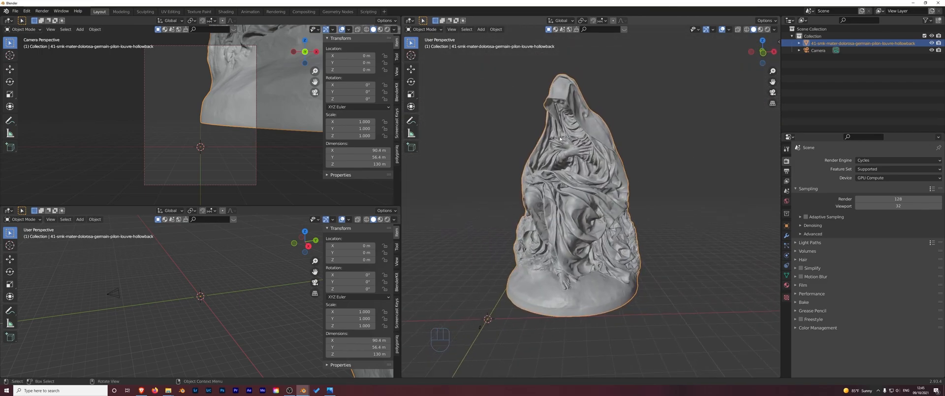
Shift the statue's mesh in Edit Mode along X to centre it over its origin, and scale the statue to about 0.043 in Object Mode
left_click(764, 52)
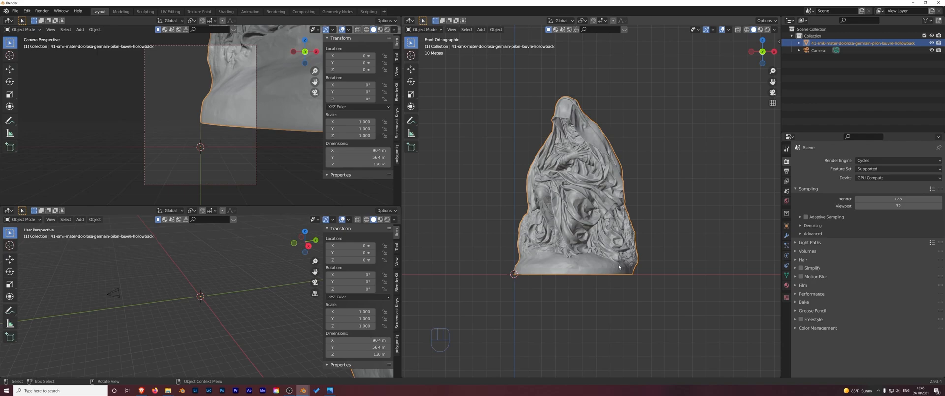
key("Tab")
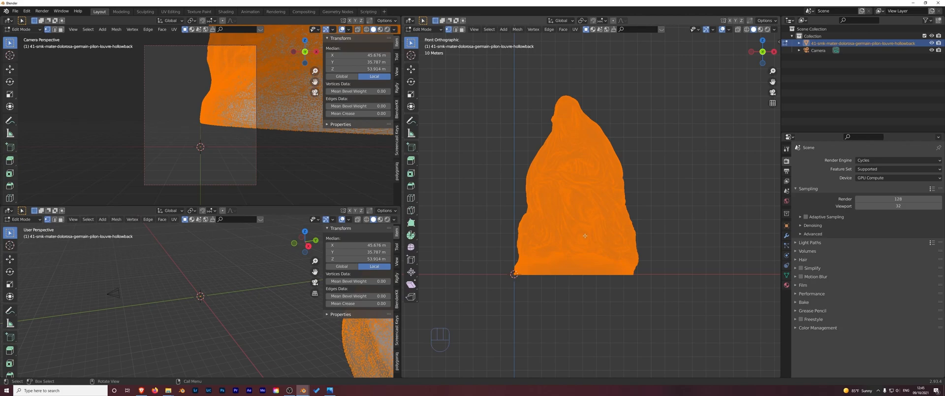
key("g")
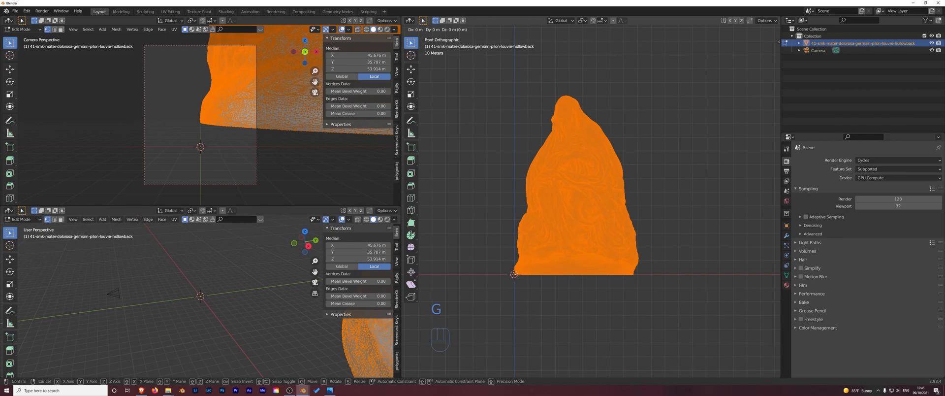
left_click(545, 211)
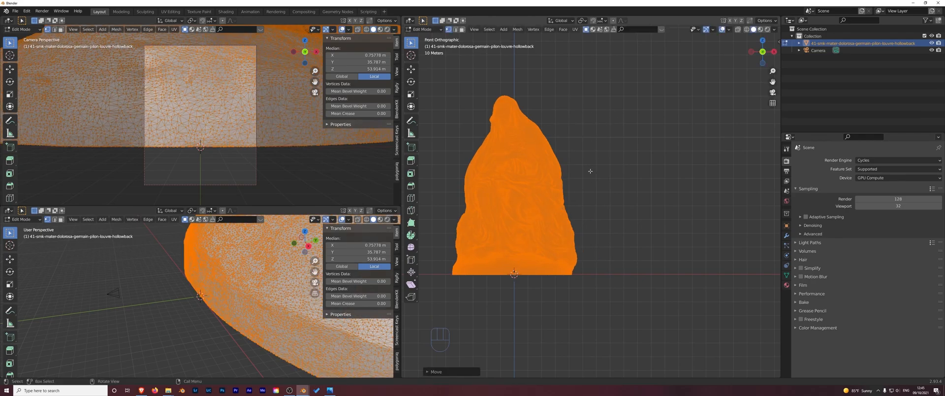
key("Tab")
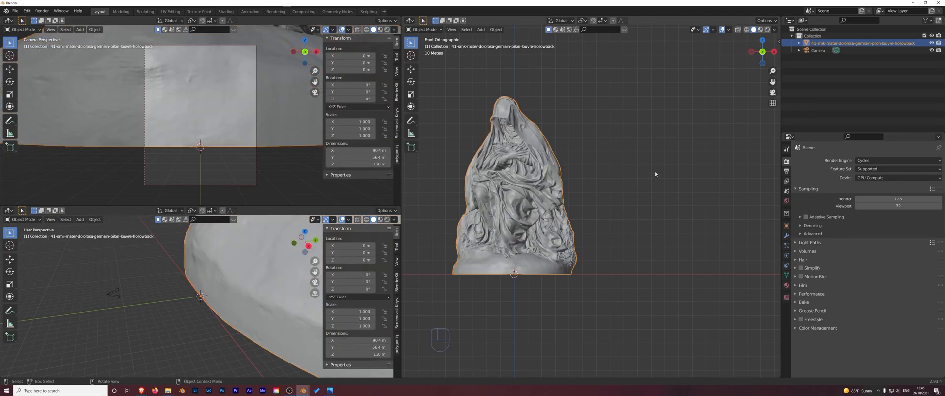
key("s")
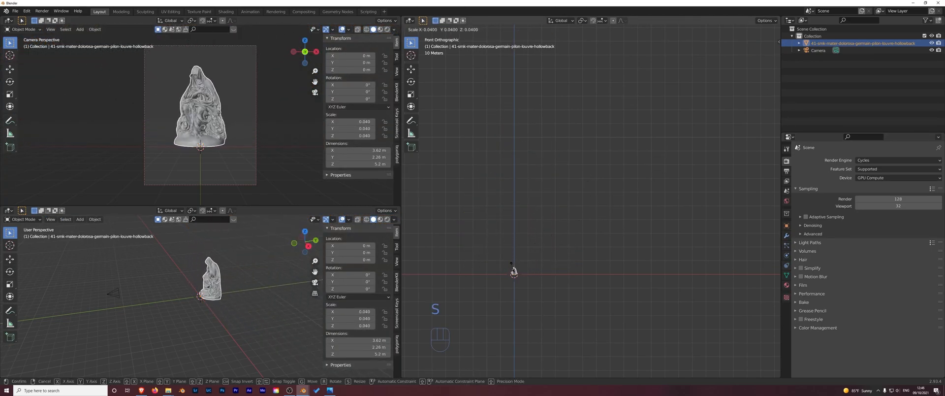
left_click(513, 272)
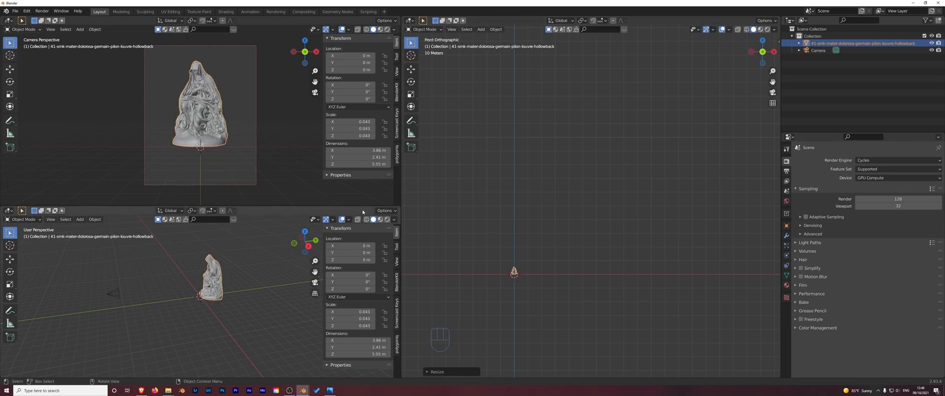
Move the camera in the side view farther from the statue and higher, to about Y -13.57 m and Z 2.9 m
left_click(774, 51)
scroll(501, 250, "up", 8)
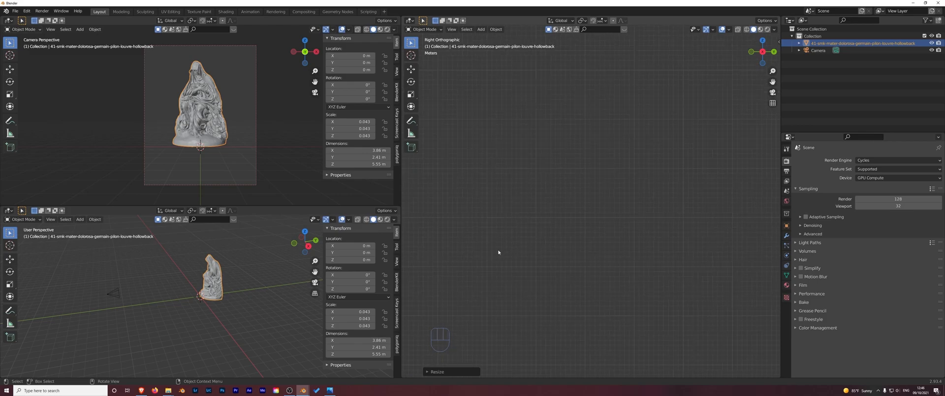
left_click_drag(761, 52, 723, 87)
key("KP_5")
middle_click_drag(504, 217, 546, 148)
left_click(762, 52)
scroll(626, 256, "up", 11)
middle_click_drag(655, 275, 418, 91, "shift")
scroll(583, 212, "up", 5)
left_click(720, 282)
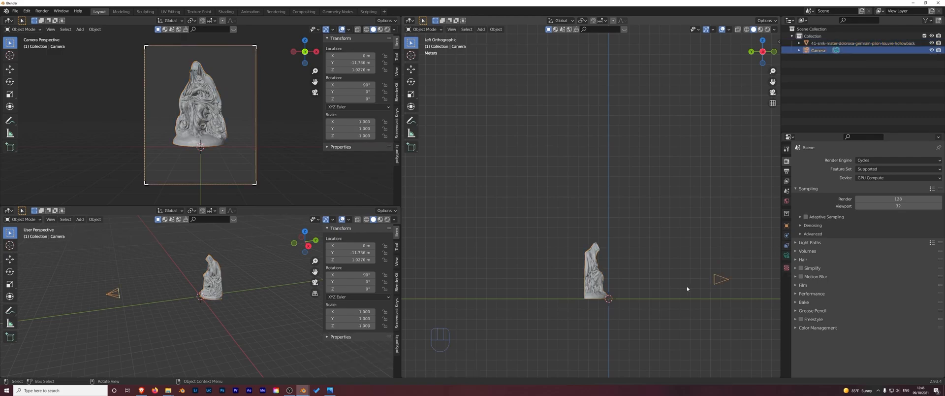
key("g")
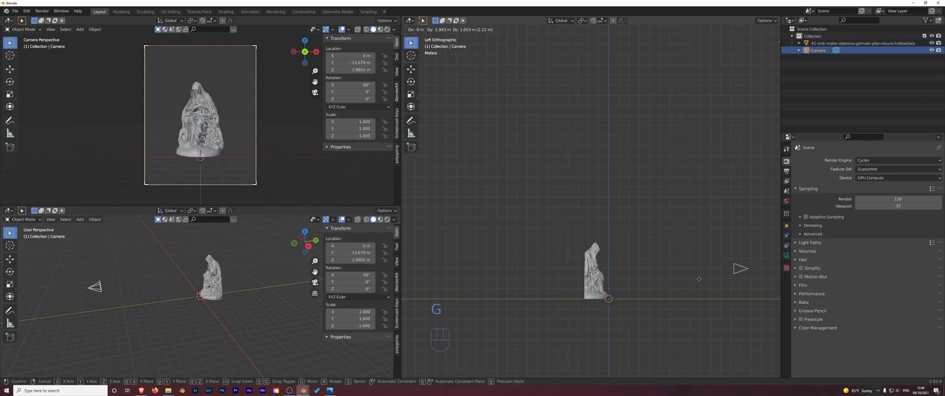
left_click(698, 280)
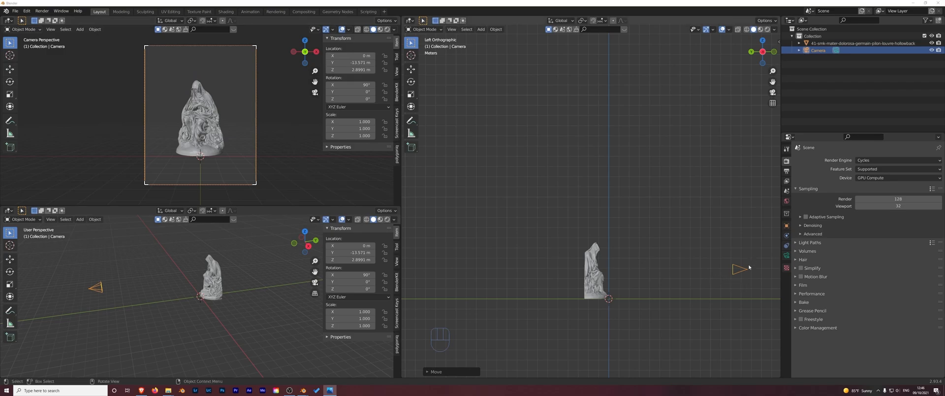
Try tilting the camera down to about 86.2° on X and raising it to about Y -13.7 m and Z 4.33 m
key("r")
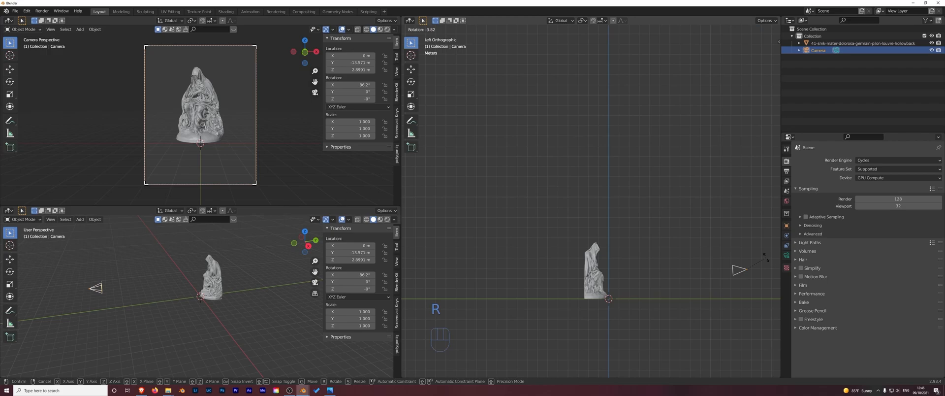
left_click(765, 256)
key("g")
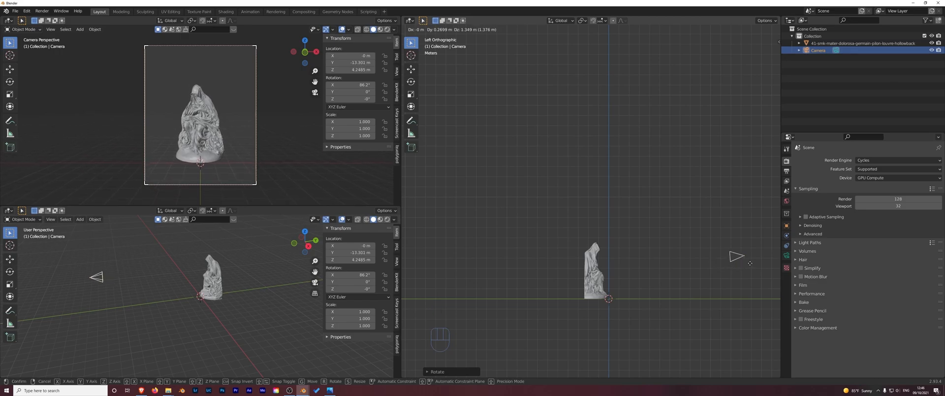
left_click(755, 264)
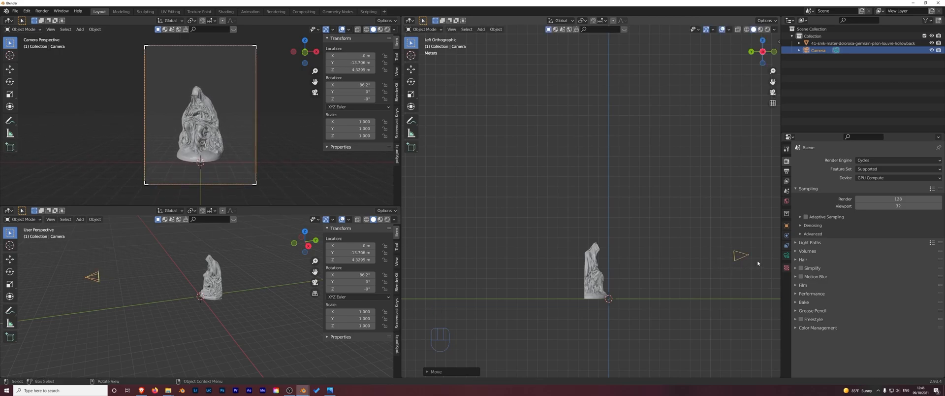
Reset the camera's X rotation to 90° and move it to about Y -12.22 m and Z 3.41 m
left_click_drag(367, 84, 366, 83)
key("g")
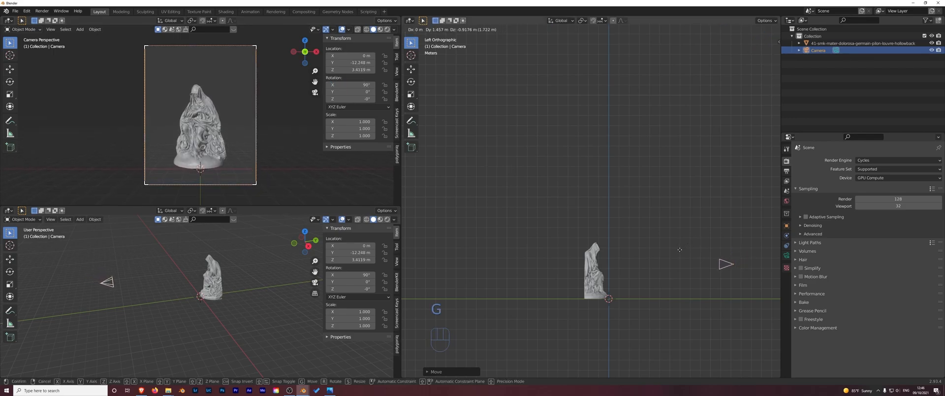
left_click(678, 250)
left_click(635, 258)
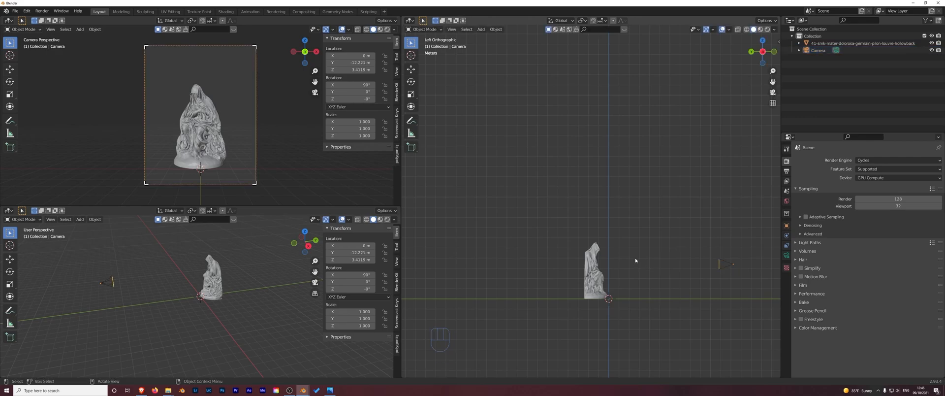
Isolate the statue in local view in the large viewport and inspect its surface up close
left_click(603, 266)
scroll(610, 268, "up", 4)
middle_click_drag(612, 268, 595, 303)
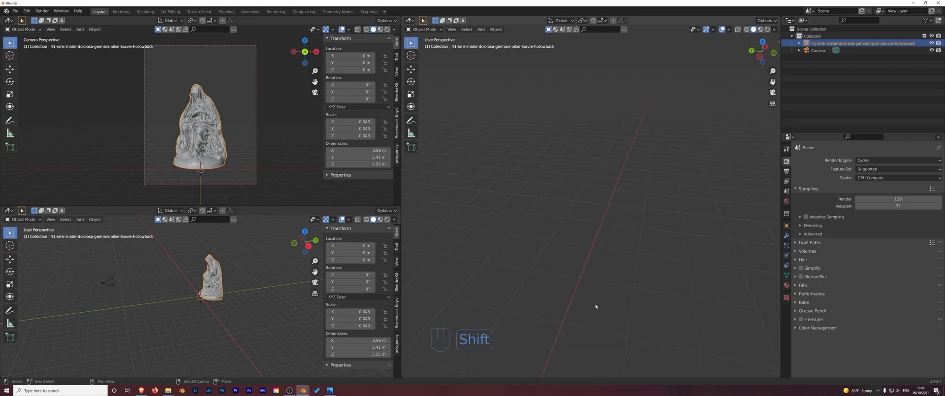
key("KP_Divide")
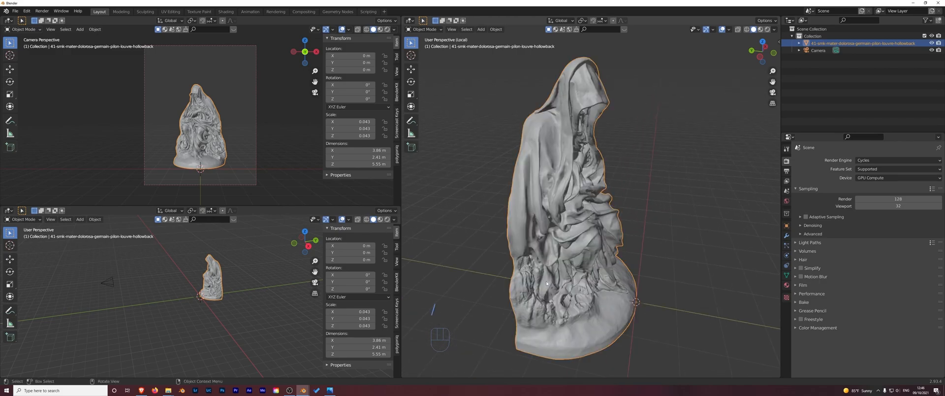
middle_click_drag(643, 229, 605, 226)
scroll(605, 225, "up", 10)
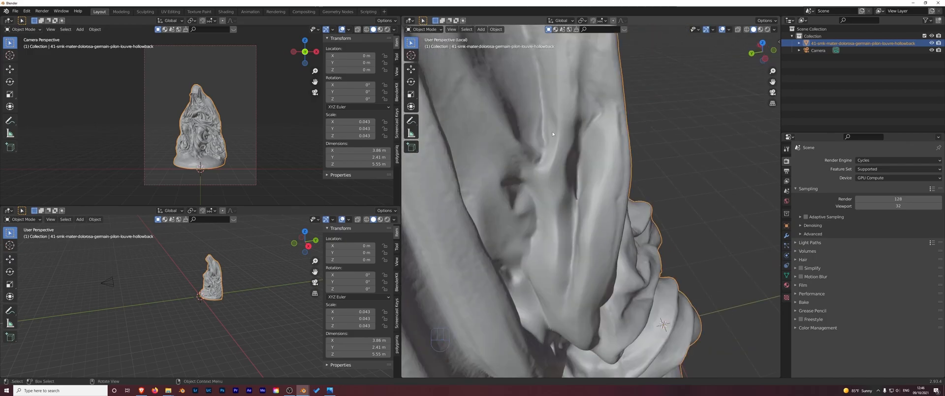
scroll(552, 134, "down", 10)
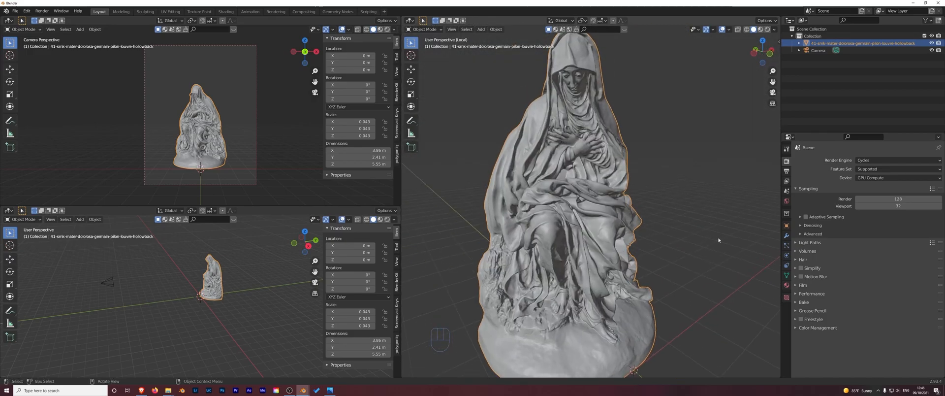
Add a Decimate modifier in Collapse mode to the statue
left_click(786, 236)
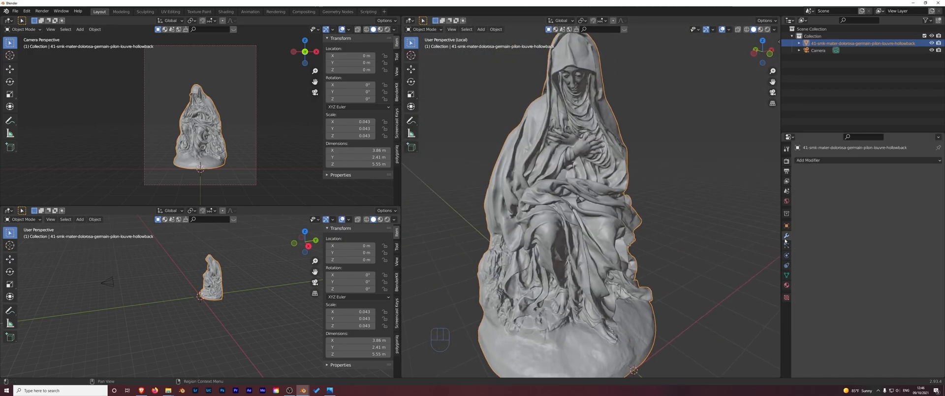
left_click(834, 161)
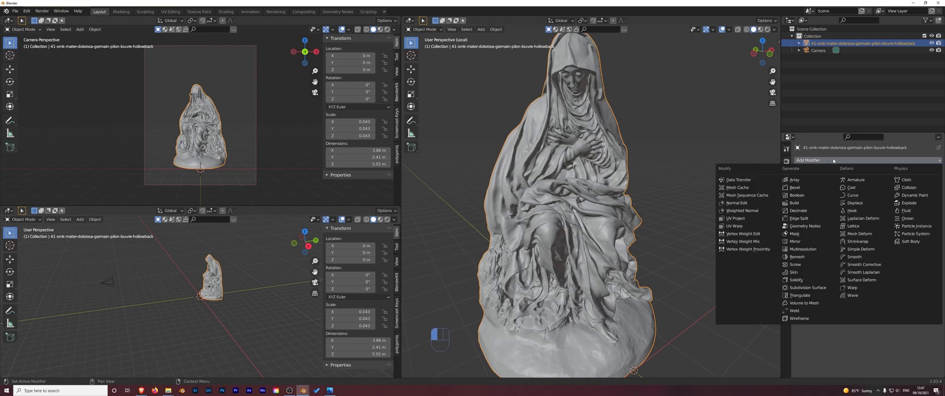
left_click(811, 211)
left_click(907, 192)
left_click(827, 210)
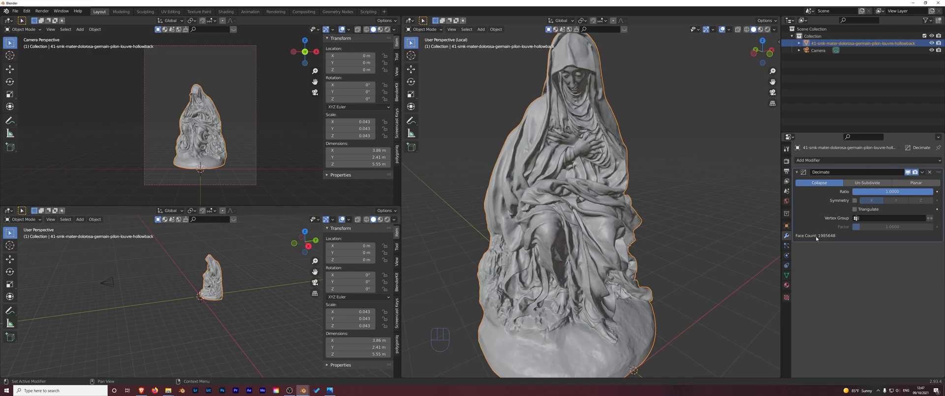
Set the Decimate ratio to 0.1, check the simplified surface, and apply the modifier to the statue
left_click(886, 193)
type(".1")
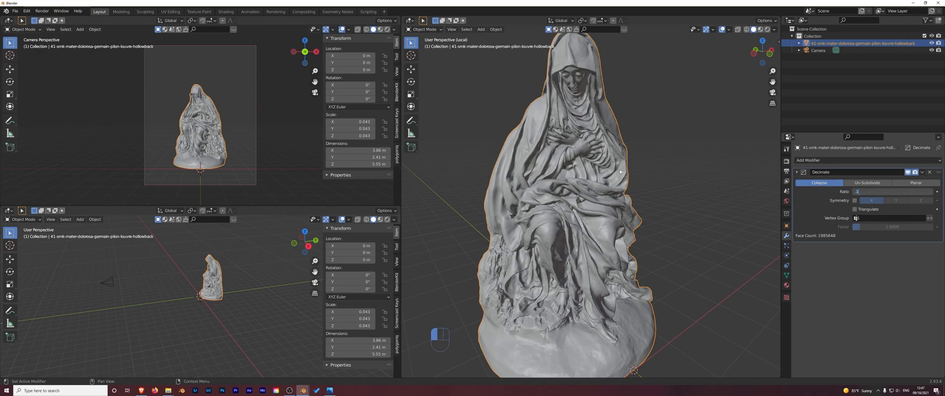
key("Return")
middle_click_drag(610, 156, 570, 148)
scroll(580, 146, "up", 6)
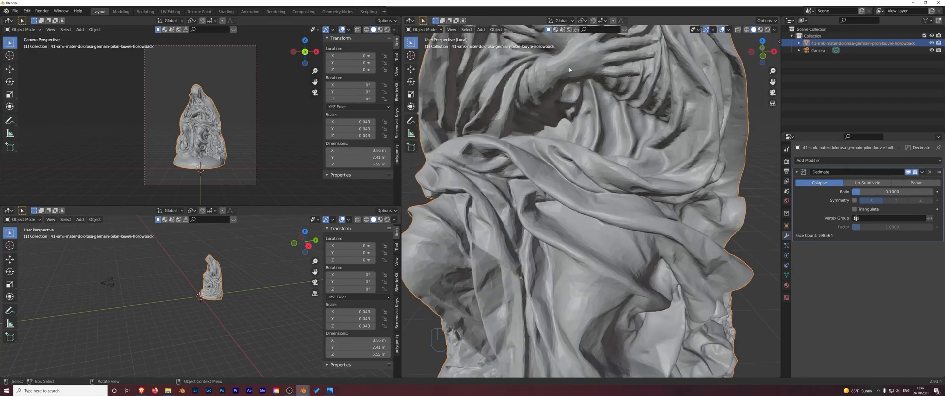
left_click(922, 172)
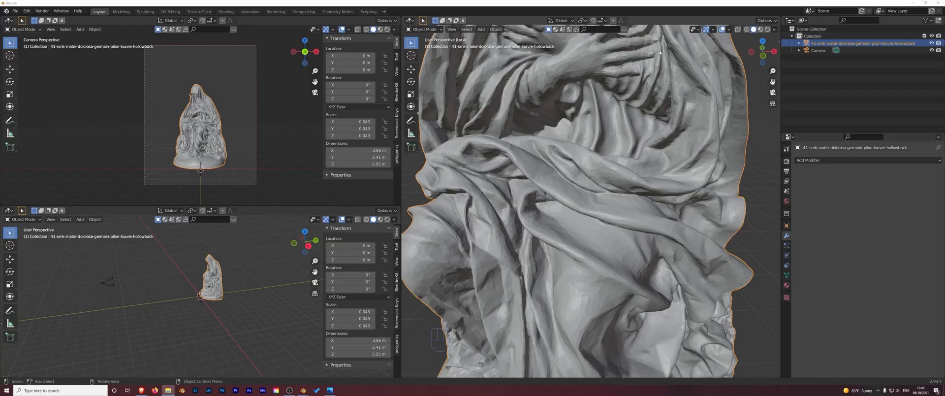
Apply smooth shading to the decimated statue and check it from the front
right_click(627, 143)
left_click(626, 143)
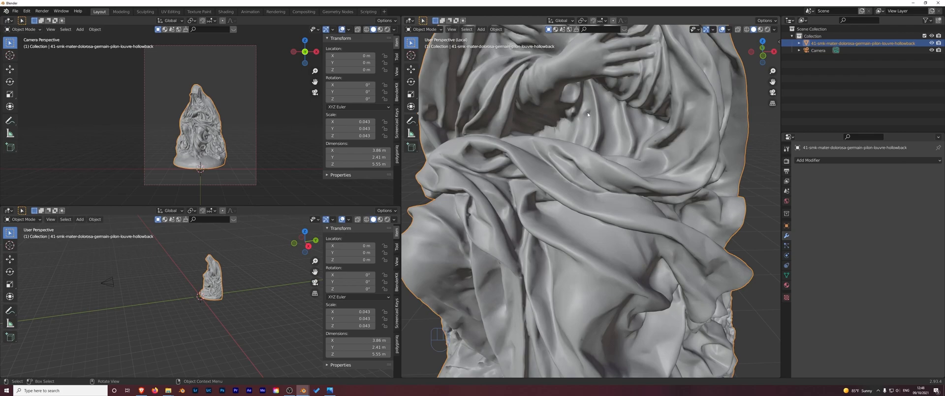
scroll(587, 114, "down", 6)
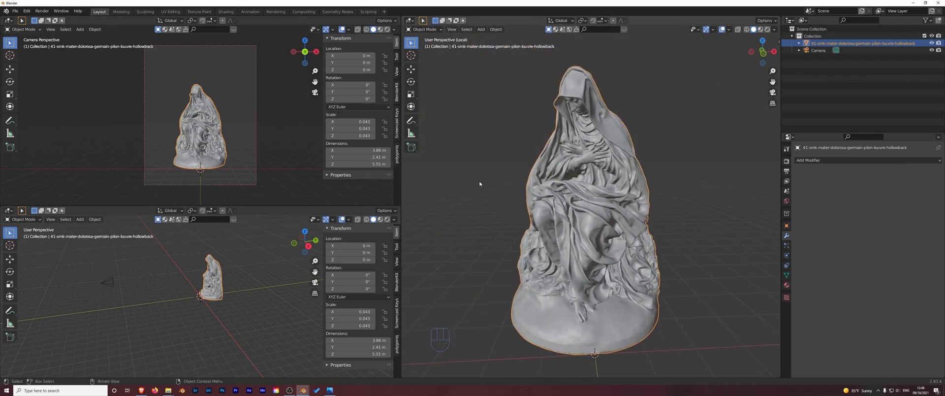
mouse_move(469, 179)
middle_mouse_down()
mouse_move(627, 178)
mouse_move(481, 189)
middle_mouse_up()
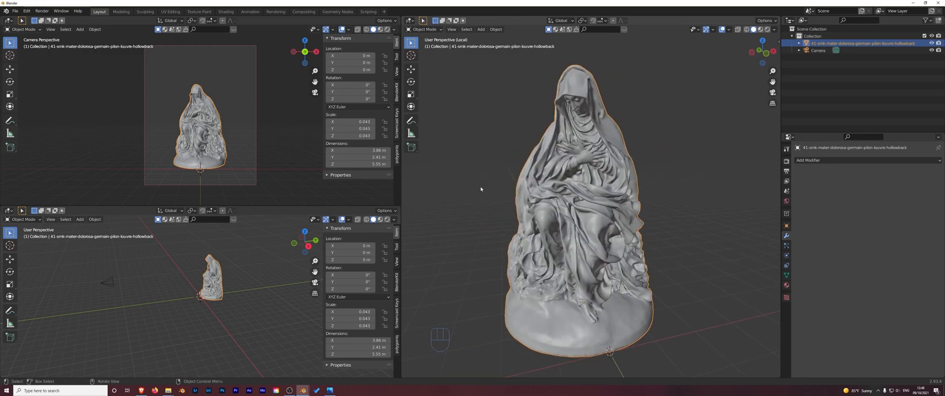
Save the scene as "cryinglight tut.blend" in the crying light project folder
key("ctrl+s")
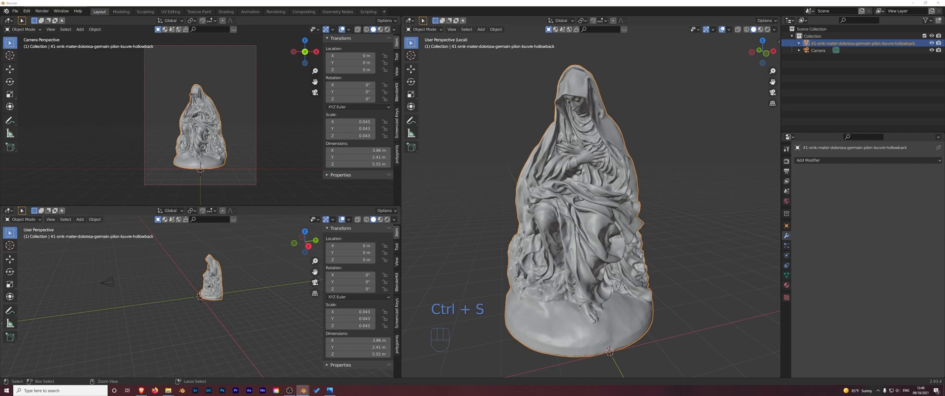
type("cryinglight tut")
key("Return")
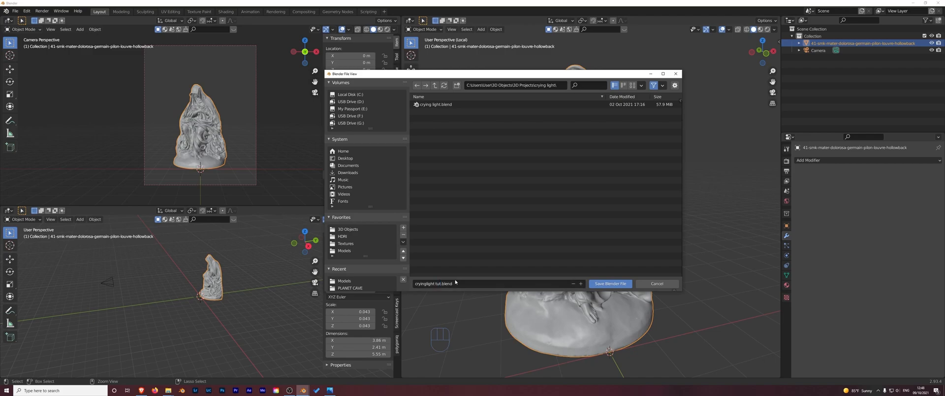
left_click(597, 287)
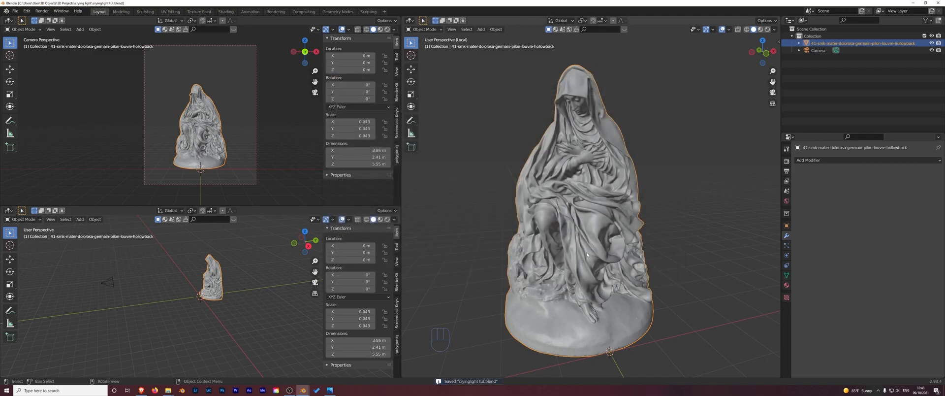
Deselect the statue and add an Ico Sphere at the world origin
middle_click_drag(580, 236, 557, 225)
scroll(574, 242, "down", 3)
left_click(513, 159)
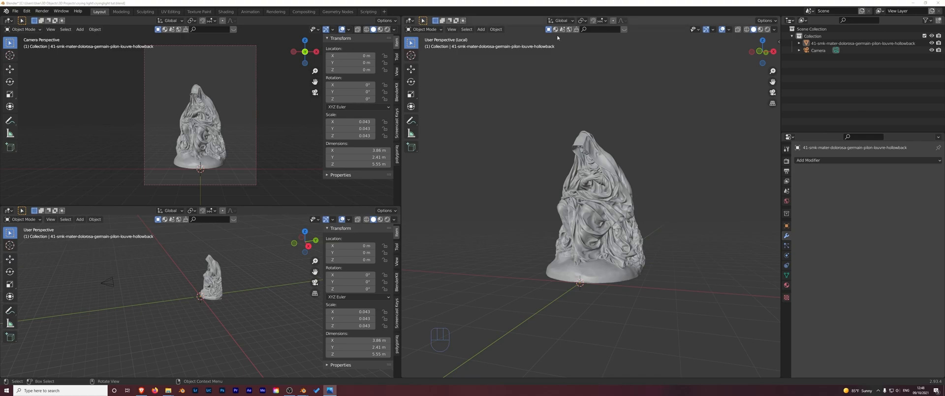
middle_click_drag(496, 98, 549, 135)
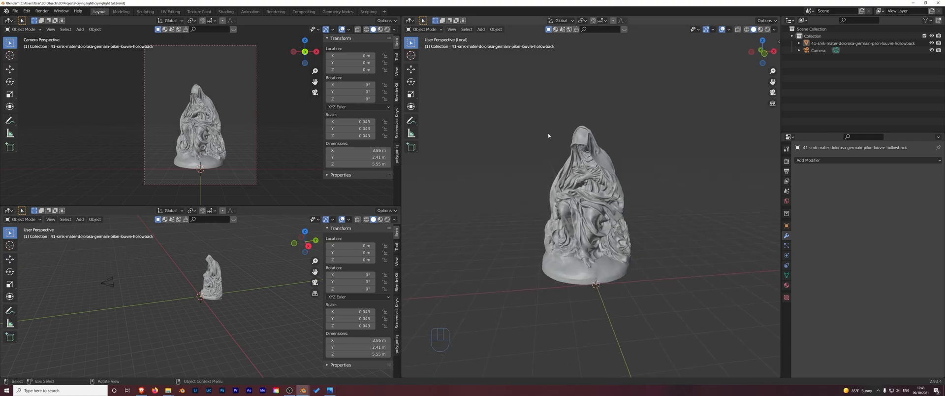
key("shift+a")
key("shift+a")
mouse_move(534, 161)
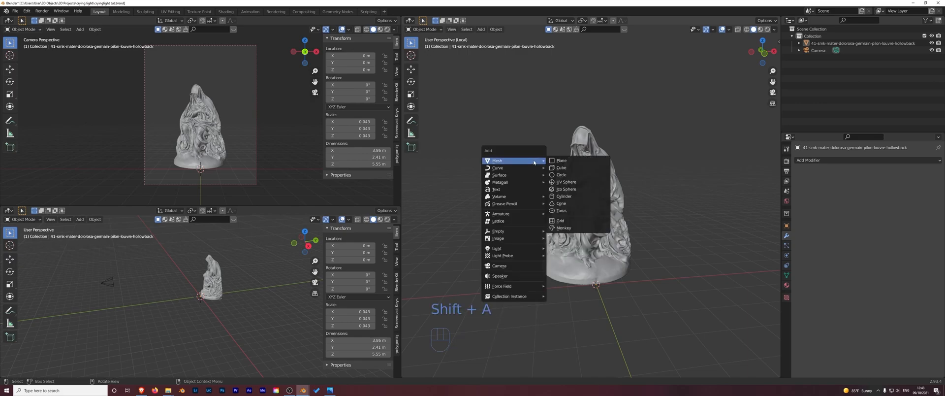
left_click(566, 189)
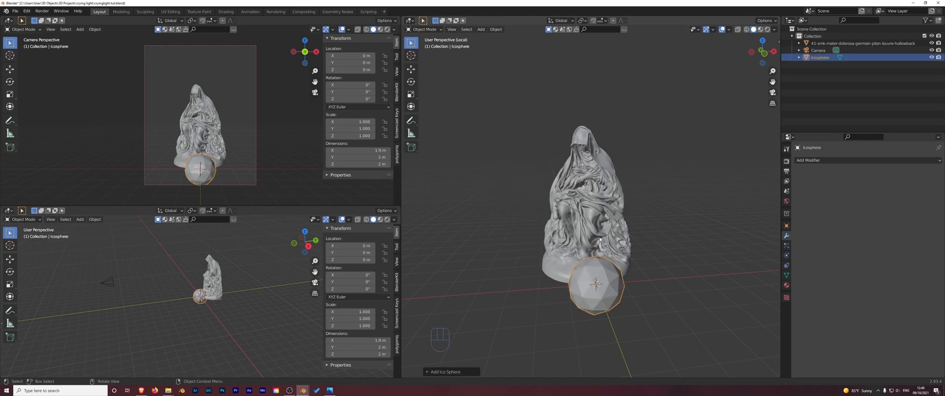
Raise the subdivisions of the new icosphere so that its surface looks round
left_click(444, 371)
double_click(517, 303)
left_click(516, 304)
left_click(553, 320)
middle_click_drag(552, 286, 543, 260)
scroll(547, 262, "down", 4)
scroll(576, 268, "up", 2)
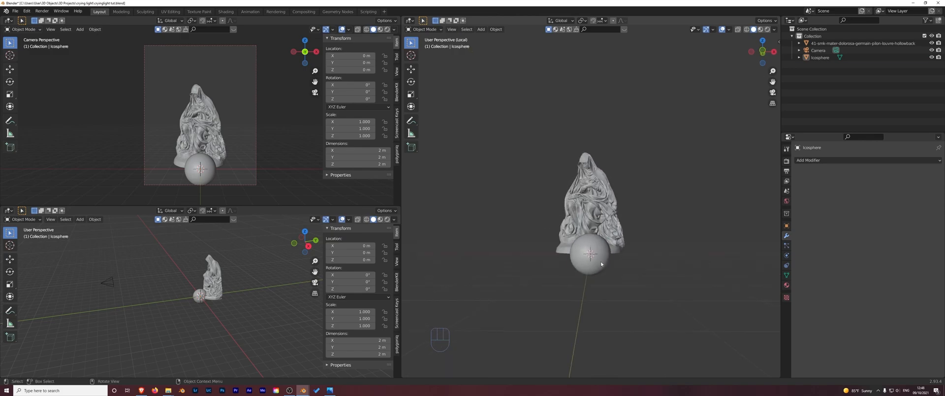
In Edit Mode, flatten the icosphere's mesh along Z to about 0.254 and scale it uniformly by about 0.796
left_click(601, 263)
key("Tab")
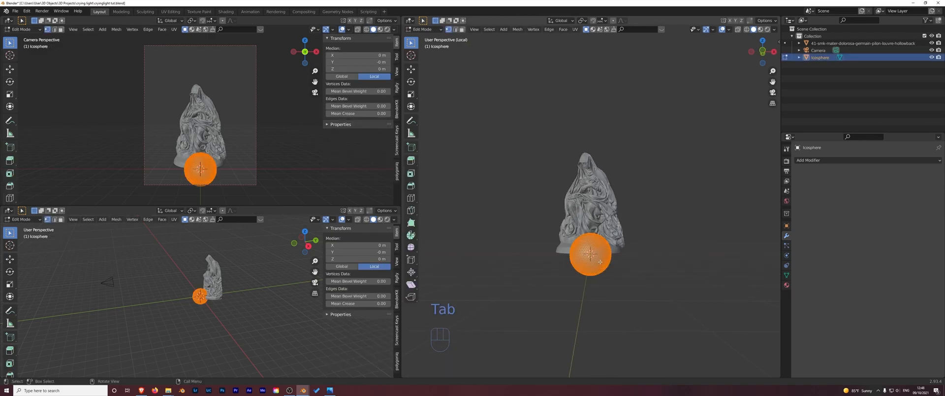
key("s")
key("z")
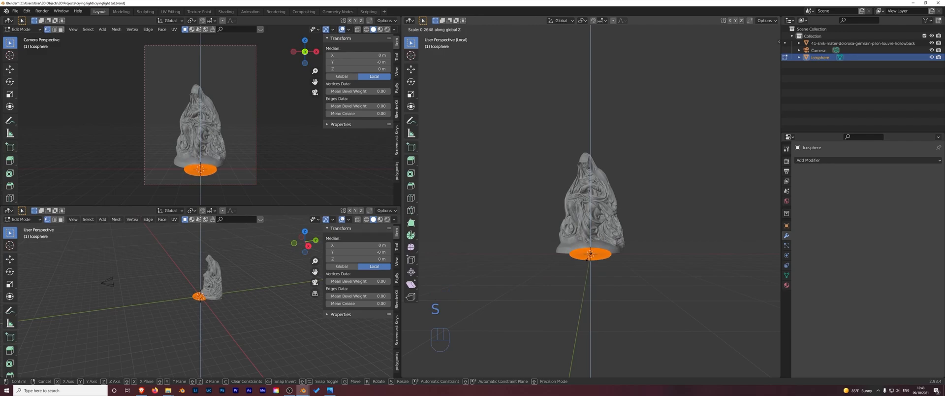
left_click(589, 256)
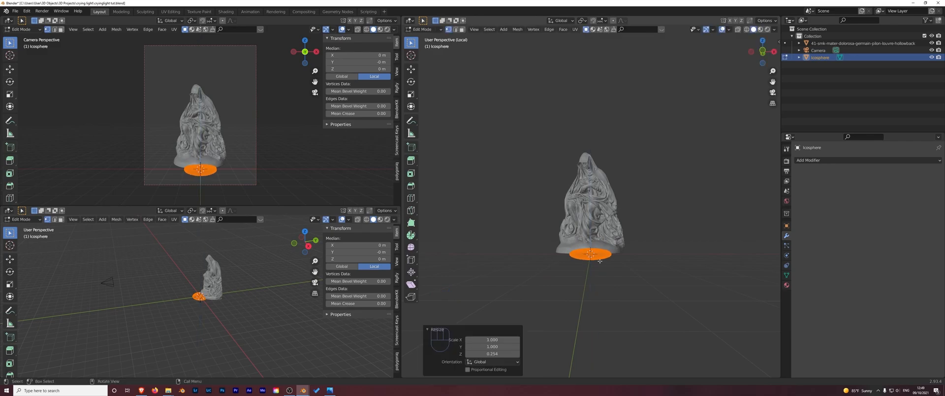
key("s")
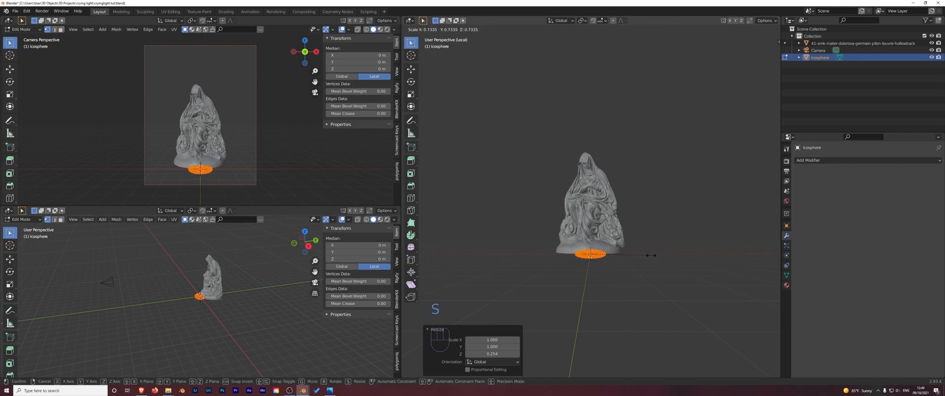
left_click(657, 255)
Move the flattened mesh beside the statue, to about X -1.855 m, Y -0.893 m and Z 2.064 m
middle_click_drag(625, 210, 660, 243)
scroll(609, 173, "up", 4)
key("g")
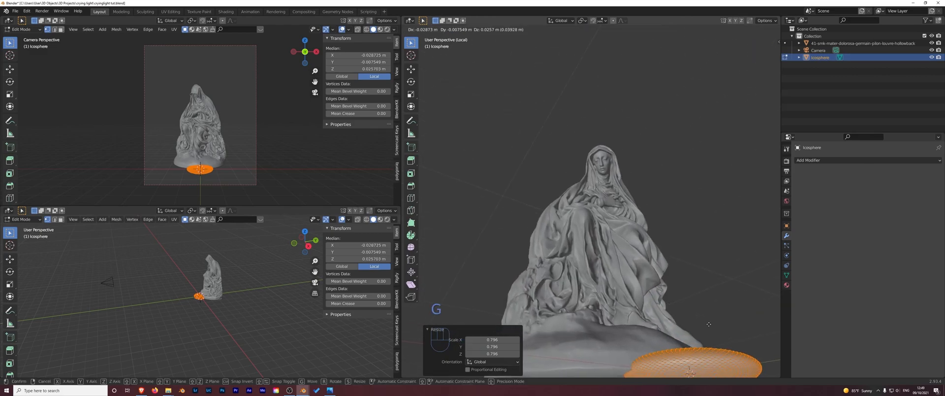
left_click(630, 194)
Trackball-rotate the disc by about -50.4° and -5.73°, and scale it uniformly to about 0.51
key("r")
key("r")
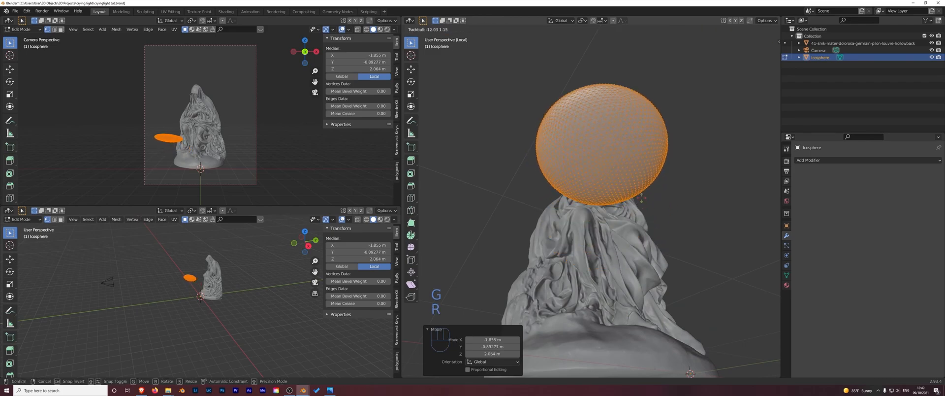
left_click(691, 178)
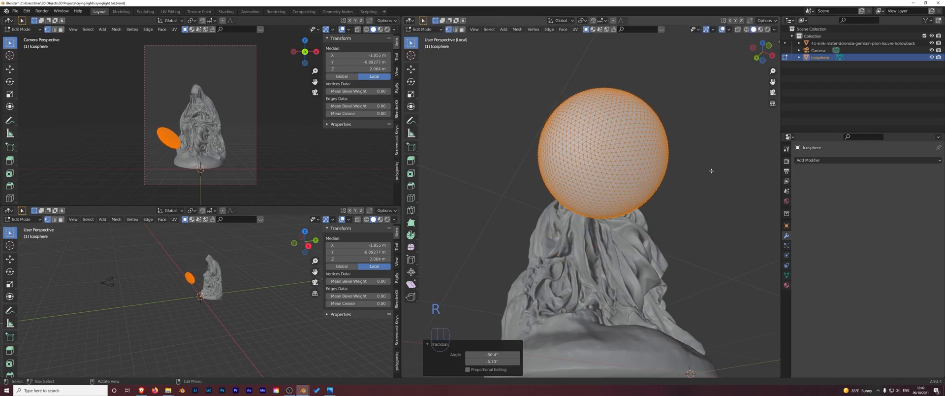
key("s")
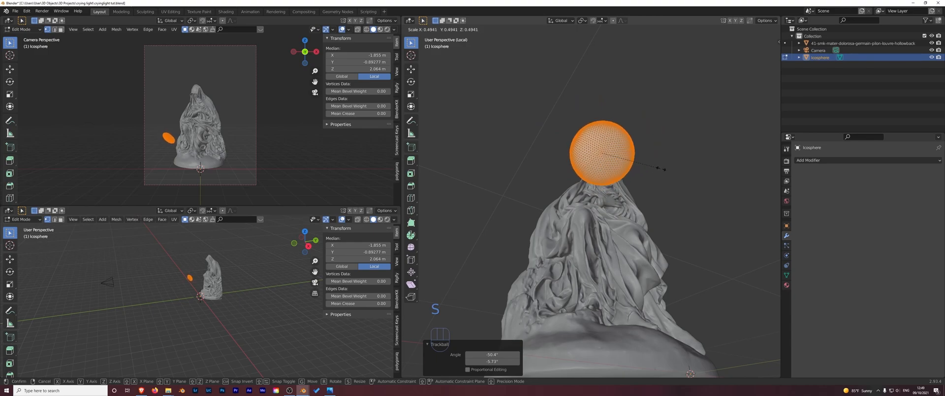
left_click(609, 183)
key("g")
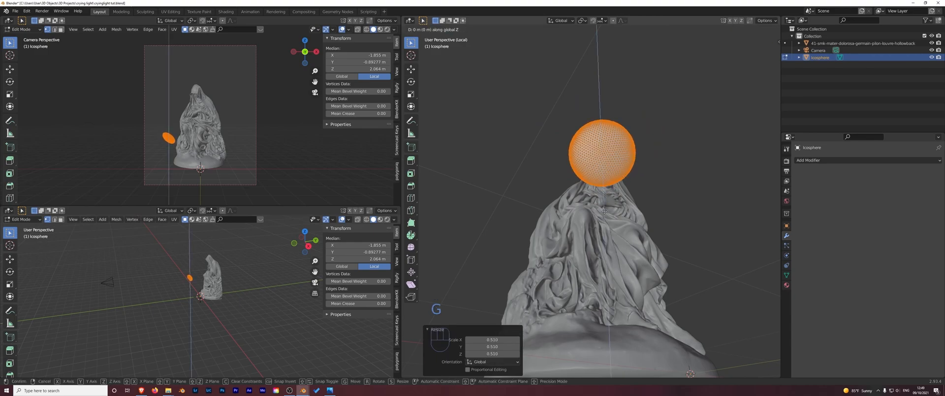
key("z")
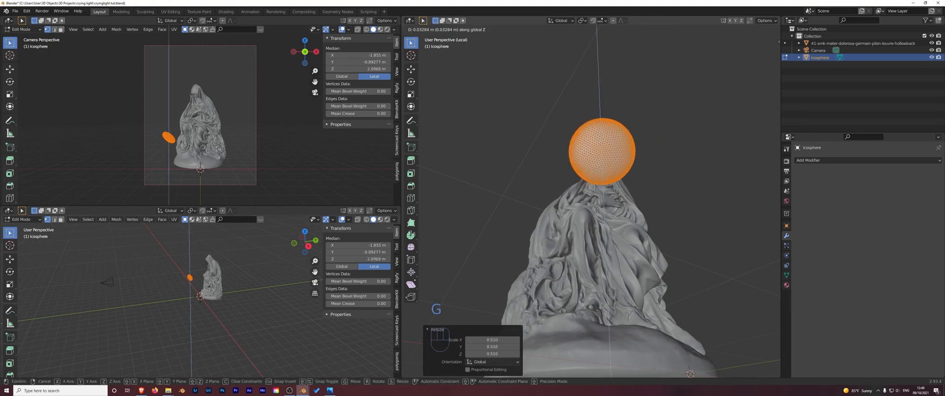
key("y")
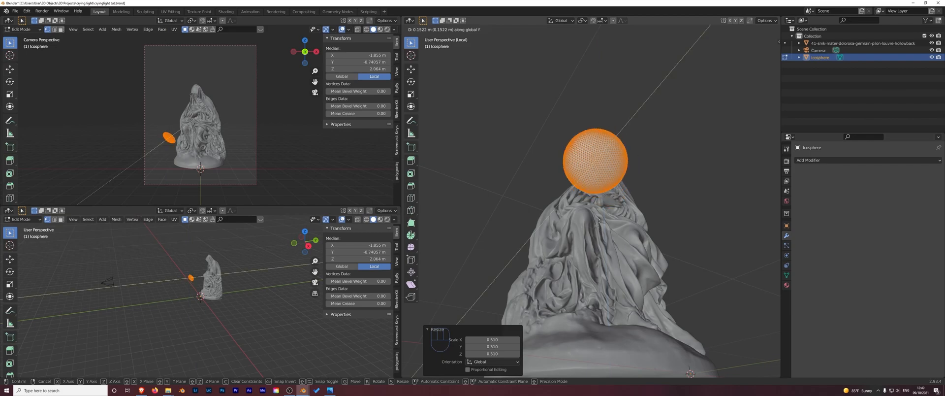
key("y")
right_click(617, 222)
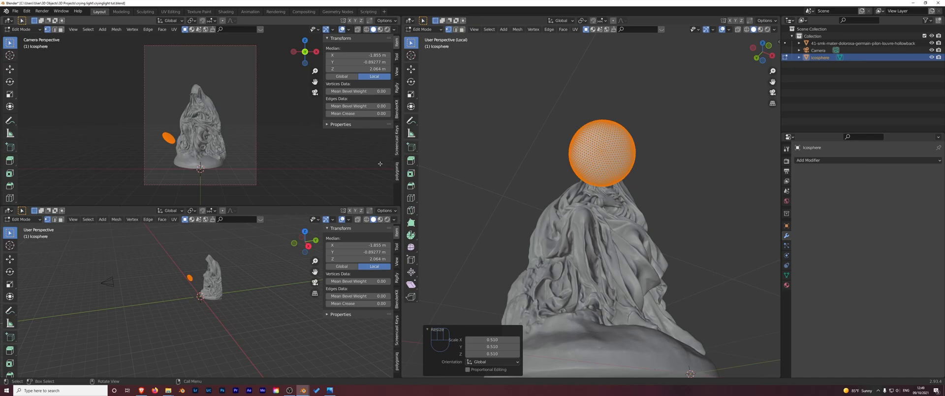
Move the disc into the statue's hood, to about X -0.305 m, Y 1.236 m and Z 4.952 m
left_click(294, 244)
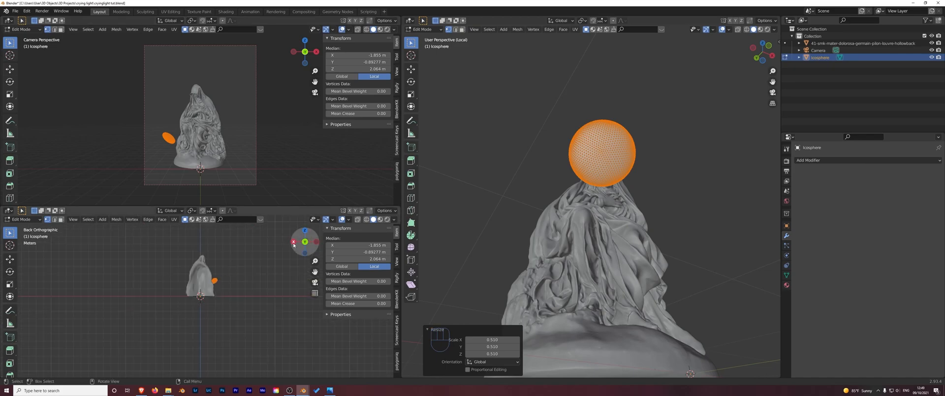
left_click(294, 244)
key("g")
left_click(247, 270)
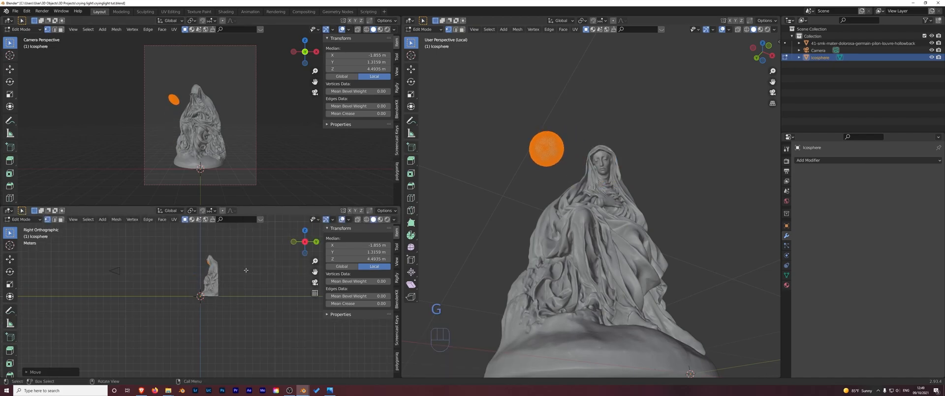
key("g")
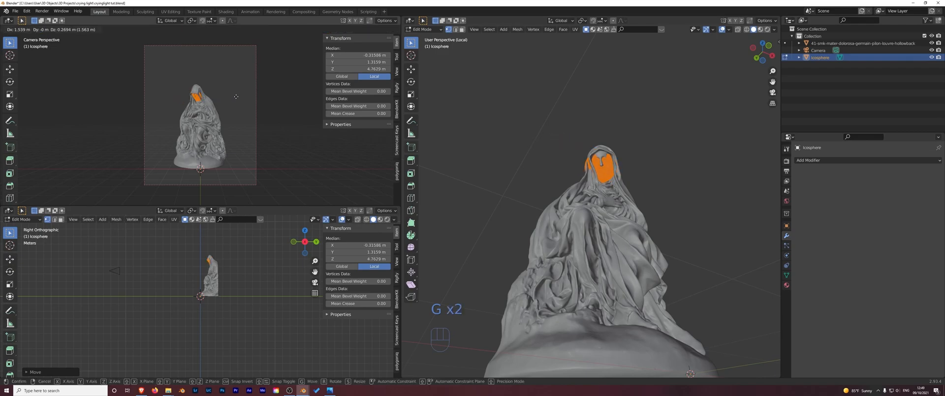
left_click(235, 92)
key("g")
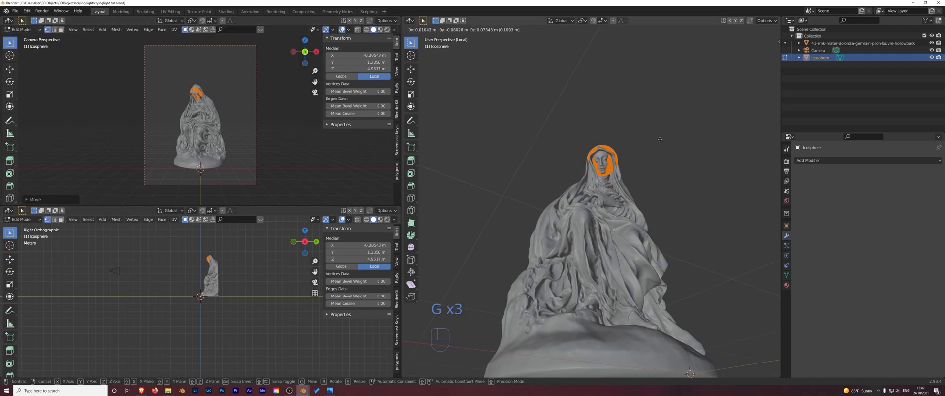
left_click(659, 139)
Trackball-rotate the disc by about 7.45° and 2.29°, and move it to about X -0.349 m, Y 1.11 m and Z 4.738 m
key("r")
key("r")
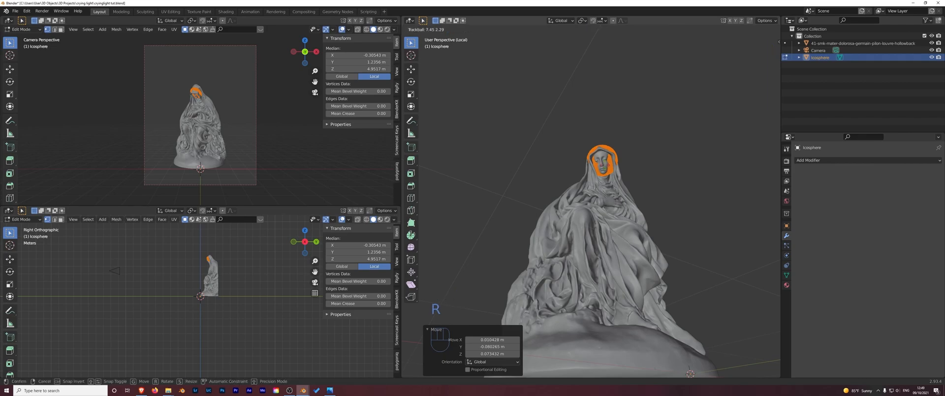
left_click(627, 161)
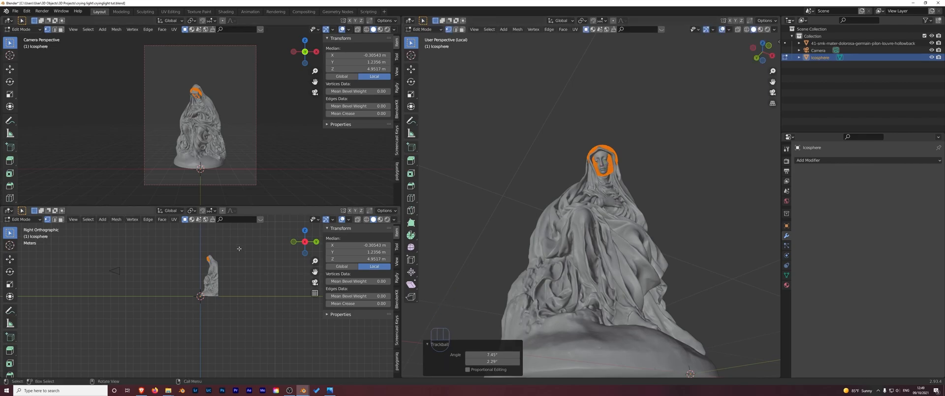
key("g")
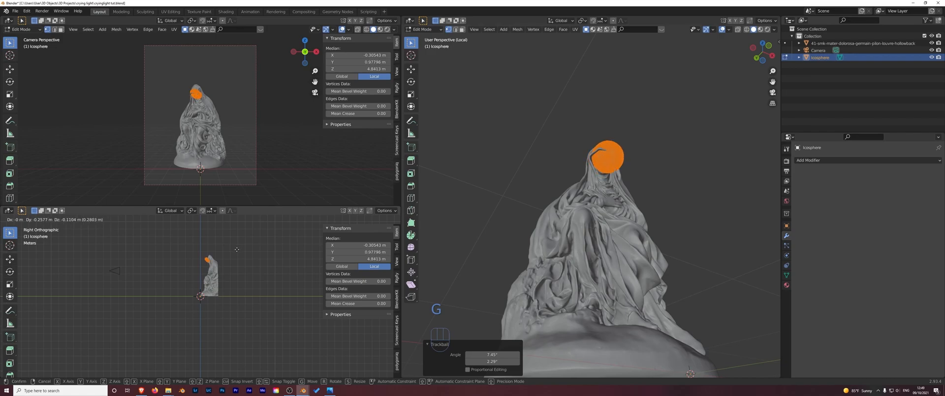
left_click(237, 249)
key("g")
left_click(600, 168)
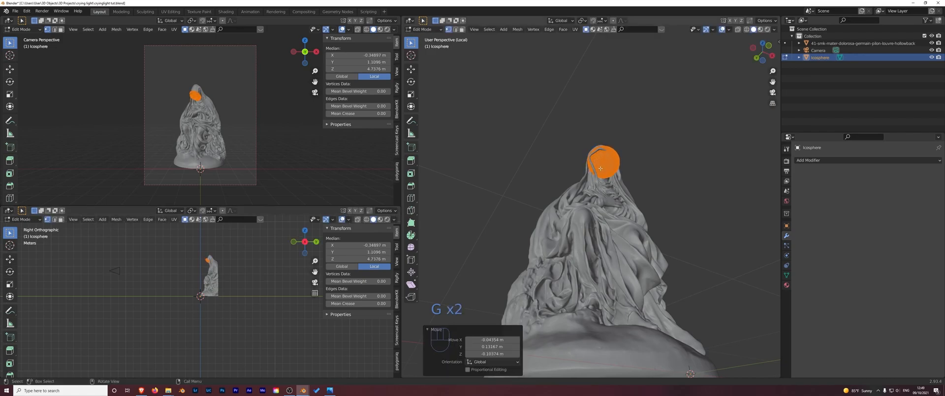
Trackball-rotate the disc by about 0.573° and 8.59°, and move it back into the hood, to about X -0.33 m, Y 1.196 m and Z 4.823 m
key("r")
key("r")
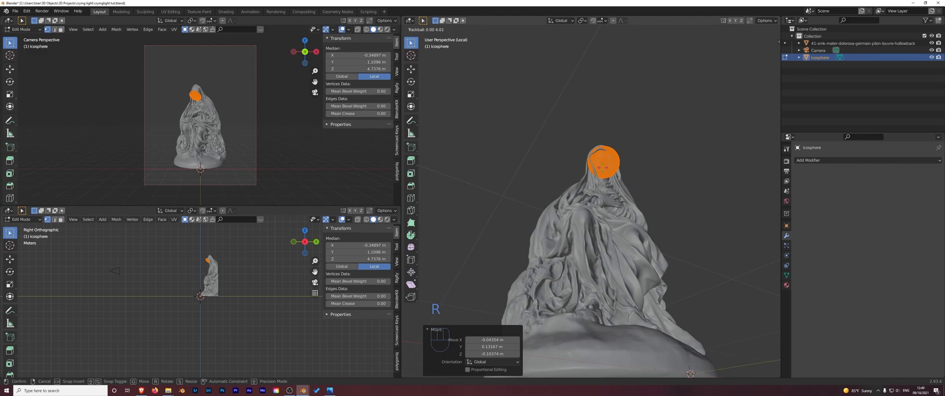
left_click(607, 167)
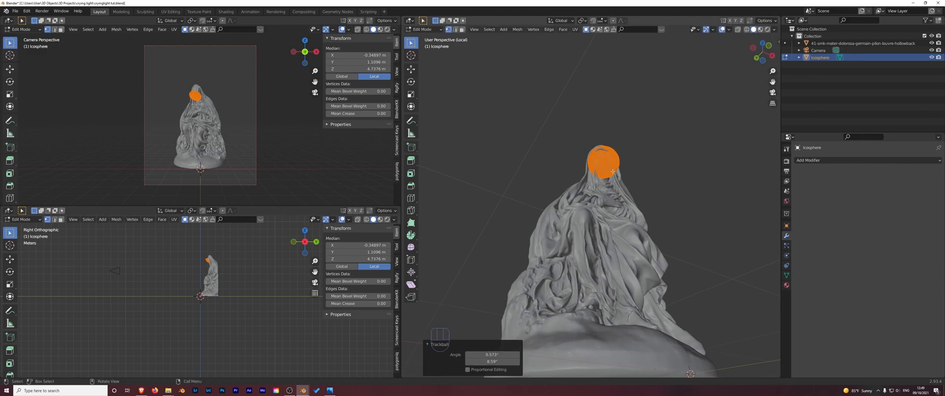
middle_click_drag(627, 179, 591, 163)
key("g")
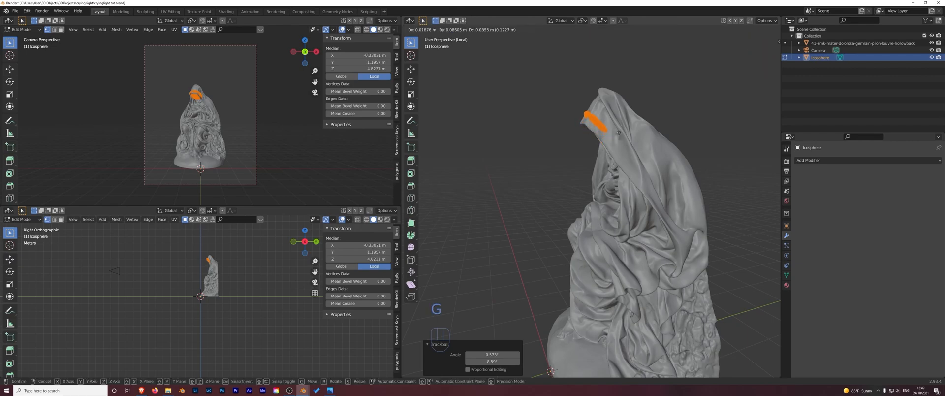
left_click(620, 133)
Select a vertex beside the protruding nose on the disc's front and turn on proportional editing
middle_click_drag(620, 132, 654, 127)
scroll(635, 143, "up", 4)
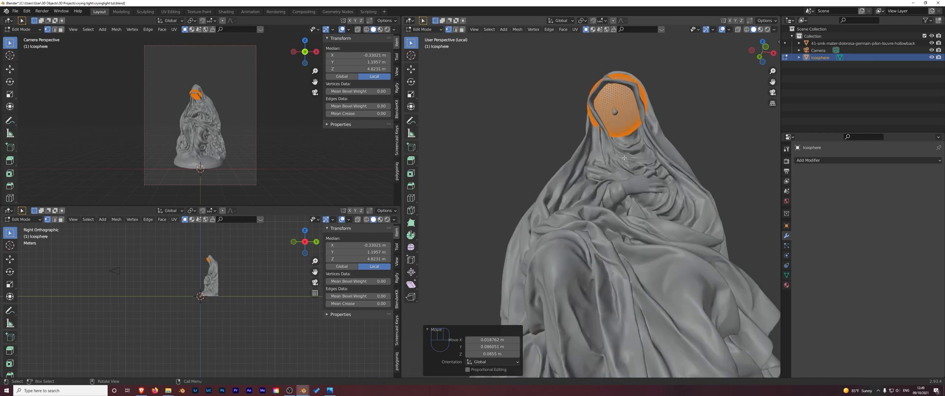
scroll(623, 154, "up", 3)
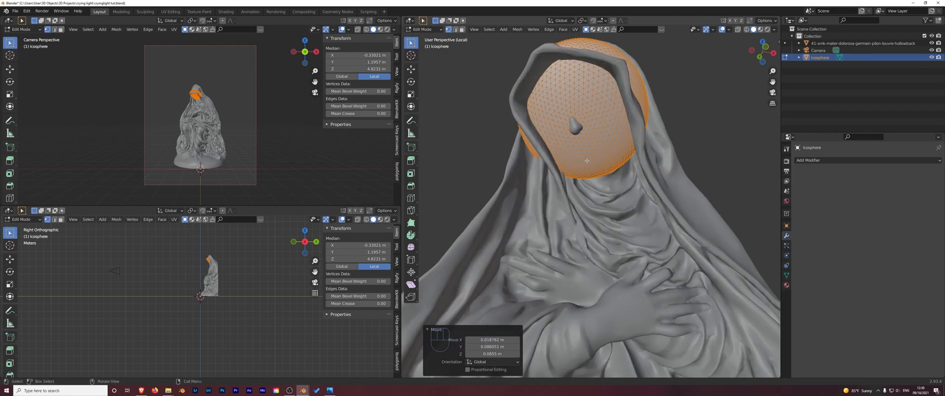
left_click(580, 122)
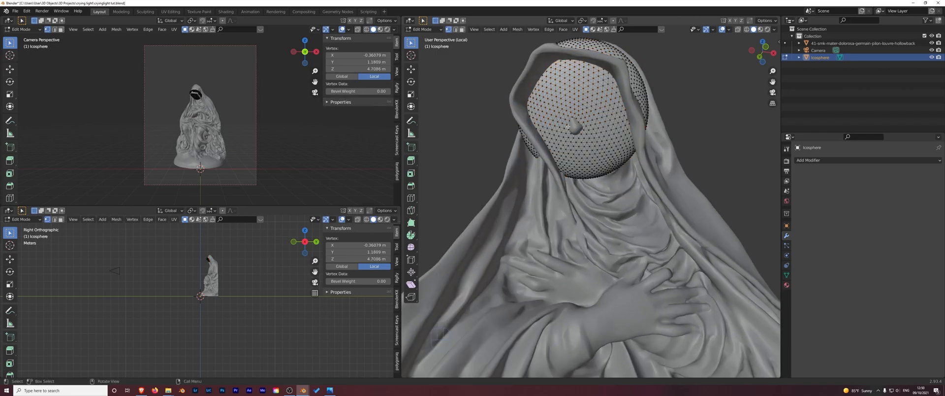
left_click(614, 21)
With X-ray on, pull the selected vertex forward by about -0.022, -0.044 and -0.02 m, using a smooth proportional size of about 0.51
middle_click_drag(583, 128, 512, 178)
middle_click_drag(677, 98, 449, 284, "shift")
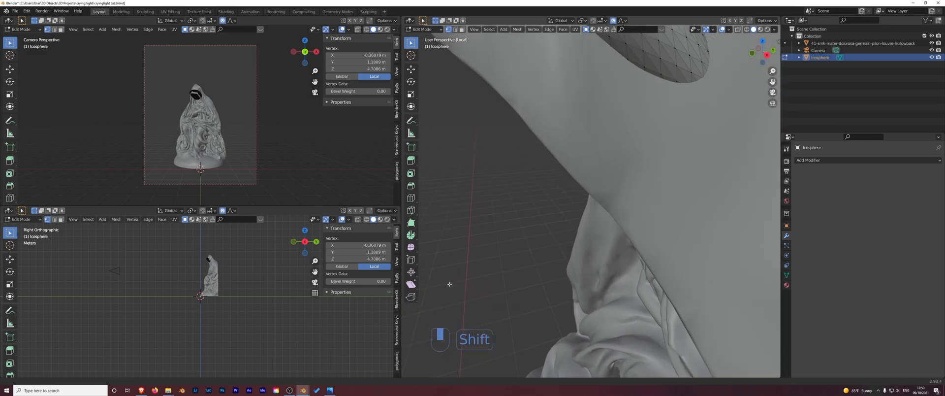
scroll(544, 201, "down", 5)
middle_click_drag(555, 185, 567, 160)
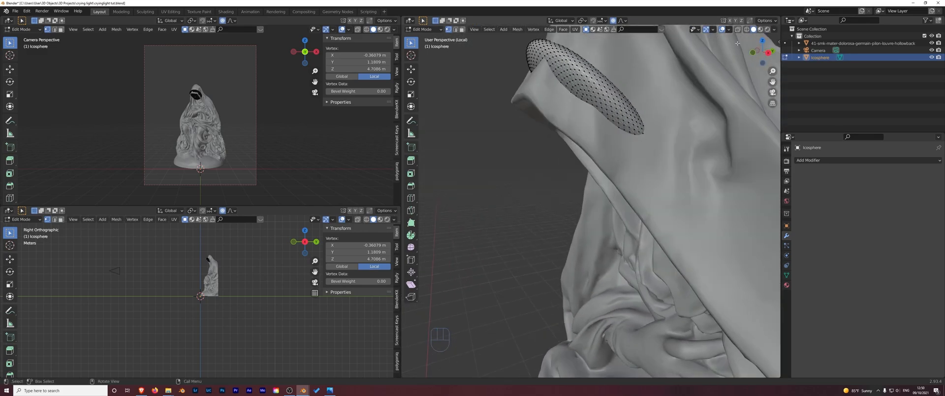
left_click(738, 29)
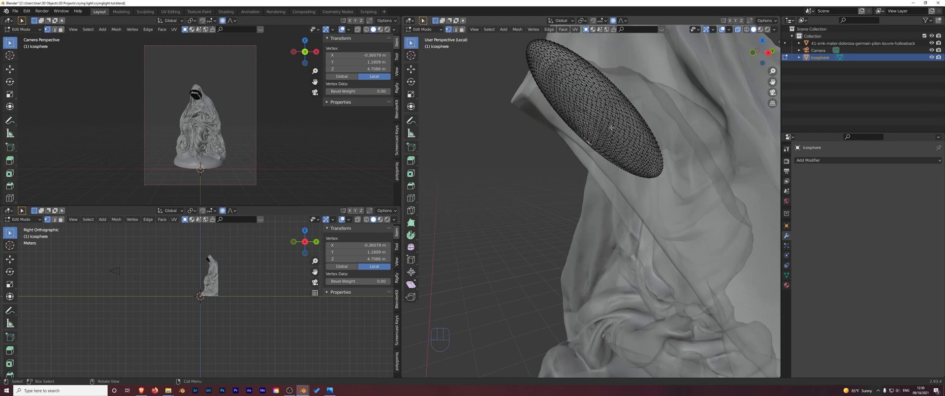
key("g")
scroll(585, 145, "up", 15)
scroll(605, 132, "down", 3)
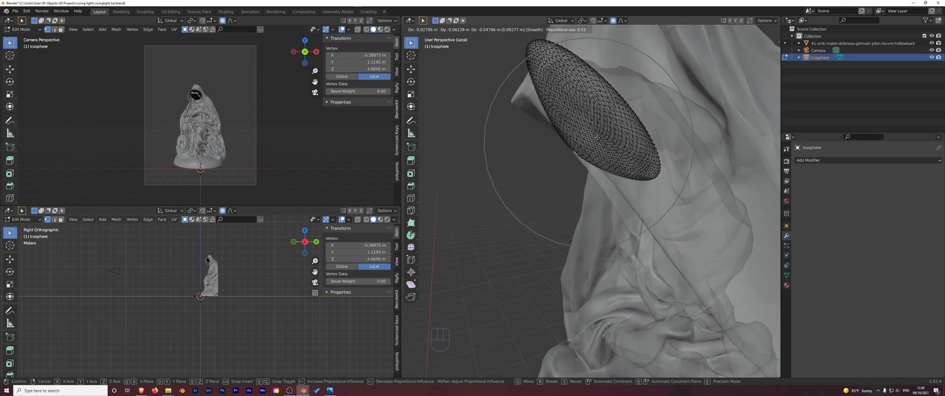
left_click(601, 132)
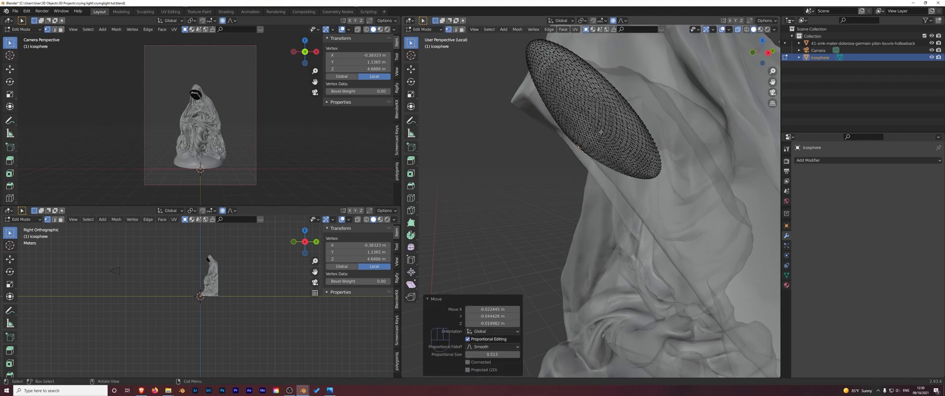
Pull a vertex at the disc's lower edge by about 0.022, 0.023 and -0.033 m proportionally, turn X-ray off and clear the selection
middle_click_drag(574, 141, 667, 145)
left_click(598, 219)
key("g")
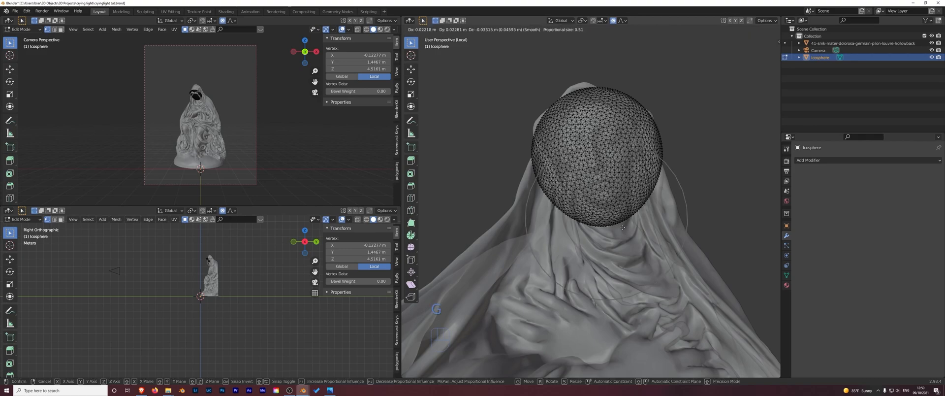
left_click(623, 227)
left_click(738, 29)
left_click(690, 135)
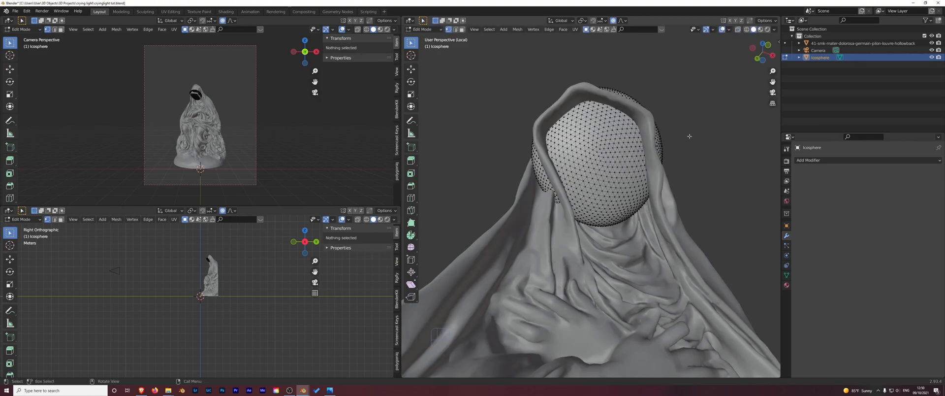
Circle-select the disc's vertices that poke through the hood around its top and sides
middle_click_drag(688, 130, 625, 157)
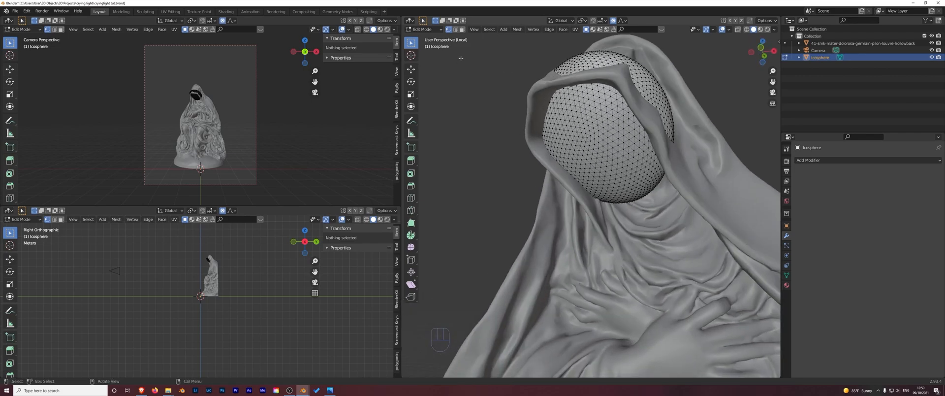
key("w")
middle_click_drag(597, 94, 635, 137)
left_click(627, 149)
mouse_move(626, 148)
left_mouse_down()
mouse_move(561, 103)
mouse_move(610, 148)
mouse_move(591, 128)
mouse_move(622, 134)
left_mouse_up()
middle_click_drag(622, 135, 591, 182)
mouse_move(591, 182)
left_mouse_down()
mouse_move(539, 123)
mouse_move(586, 190)
mouse_move(566, 178)
mouse_move(546, 96)
mouse_move(539, 123)
left_mouse_up()
middle_click_drag(539, 123, 619, 120)
mouse_move(621, 119)
left_mouse_down("shift")
mouse_move(549, 103)
mouse_move(607, 115)
left_mouse_up("shift")
mouse_move(607, 115)
middle_mouse_down()
mouse_move(652, 103)
mouse_move(597, 109)
middle_mouse_up()
mouse_move(597, 109)
left_mouse_down("shift")
mouse_move(551, 147)
mouse_move(559, 180)
left_mouse_up("shift")
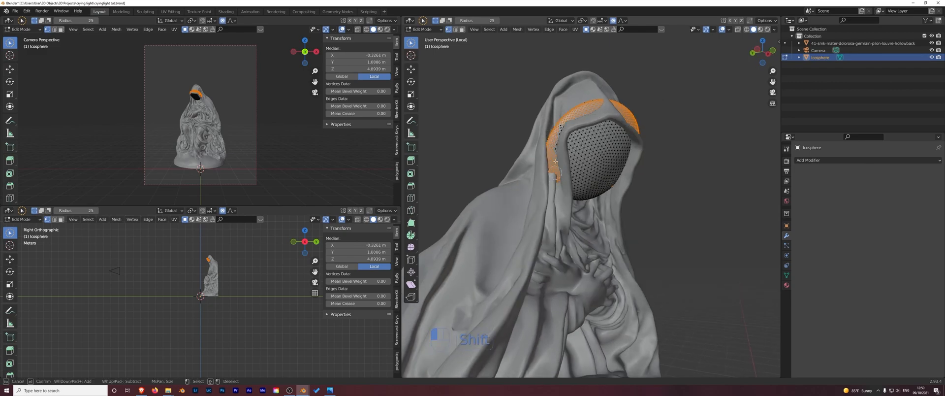
Extend the circle selection along the hood's outer sides and deselect excess vertices on the visible front of the disc
middle_click_drag(571, 116, 623, 154)
mouse_move(622, 155)
left_mouse_down("shift")
mouse_move(609, 131)
mouse_move(598, 155)
mouse_move(616, 135)
left_mouse_up("shift")
mouse_move(616, 135)
middle_mouse_down()
mouse_move(595, 160)
mouse_move(583, 161)
middle_mouse_up()
left_click_drag(554, 180, 544, 196, "shift")
mouse_move(566, 170)
middle_mouse_down()
mouse_move(595, 158)
mouse_move(566, 90)
mouse_move(545, 91)
middle_mouse_up()
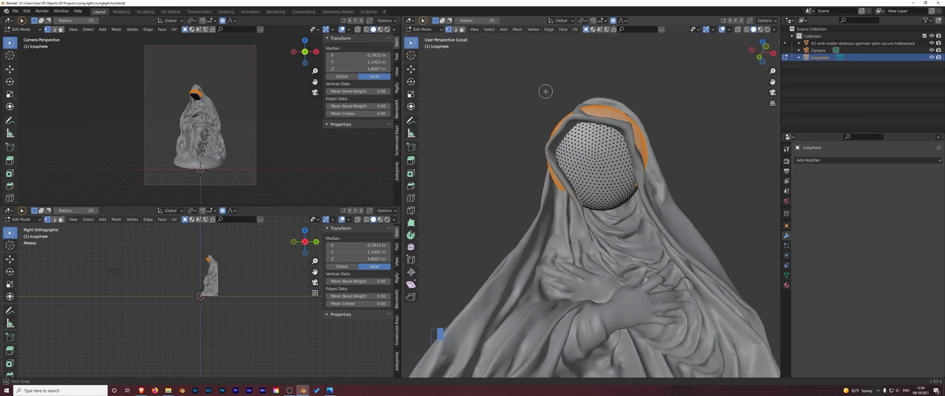
middle_click_drag(577, 143, 577, 163)
left_click_drag(593, 203, 600, 209, "shift")
middle_click_drag(601, 208, 634, 191)
left_click_drag(634, 198, 632, 201, "ctrl")
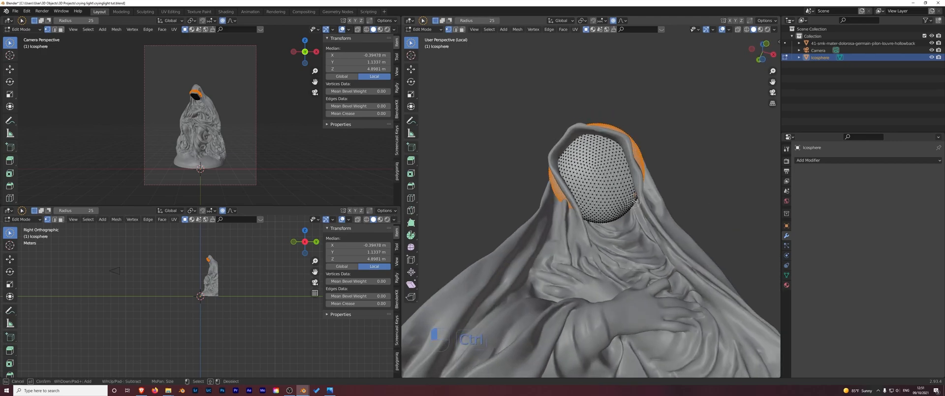
mouse_move(612, 149)
middle_mouse_down()
mouse_move(608, 172)
mouse_move(606, 160)
middle_mouse_up()
left_click_drag(604, 138, 602, 133, "ctrl")
Delete the selected disc geometry outside the hood, leaving only the part that covers the face opening
scroll(615, 161, "down", 2)
middle_click_drag(615, 162, 543, 196)
key("Delete")
left_click(617, 183)
left_click(609, 169)
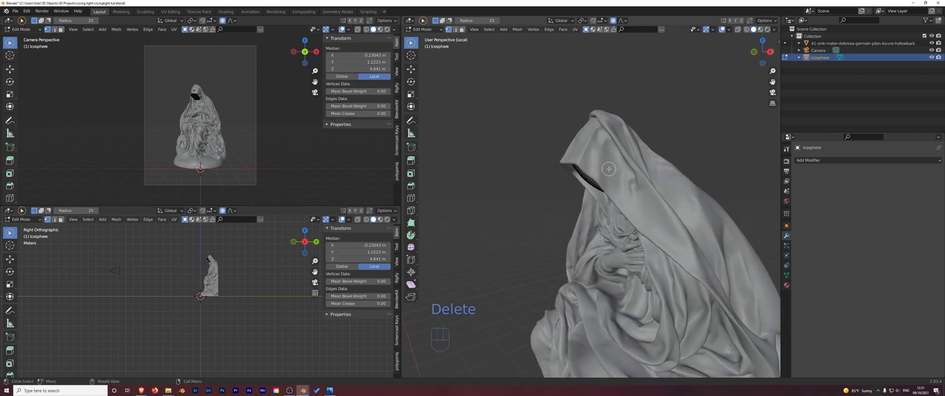
key("Delete")
left_click(609, 169)
middle_click_drag(609, 169, 501, 150)
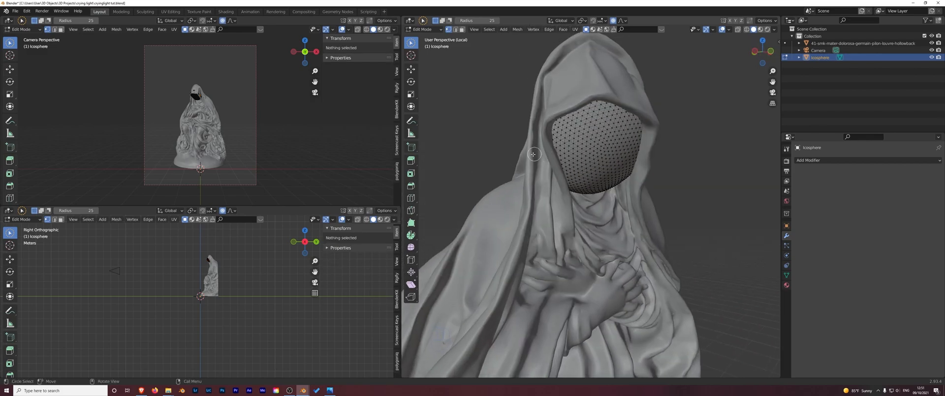
Return to Object Mode, shade the face mesh smooth and clear the selection
key("Tab")
left_click(494, 153)
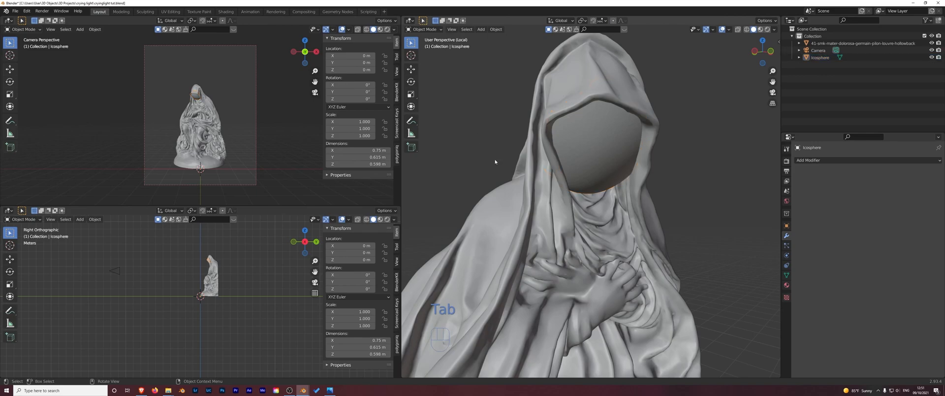
scroll(494, 155, "down", 3)
left_click(589, 173)
right_click(592, 174)
left_click(592, 175)
scroll(522, 210, "down", 3)
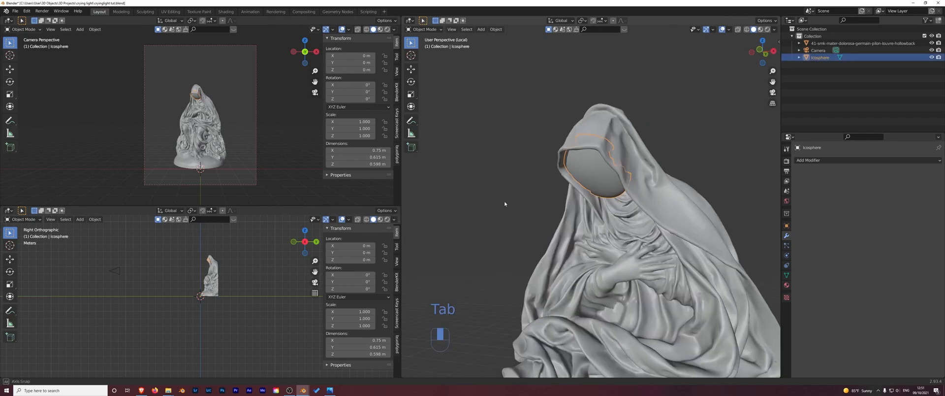
middle_click_drag(502, 204, 506, 211)
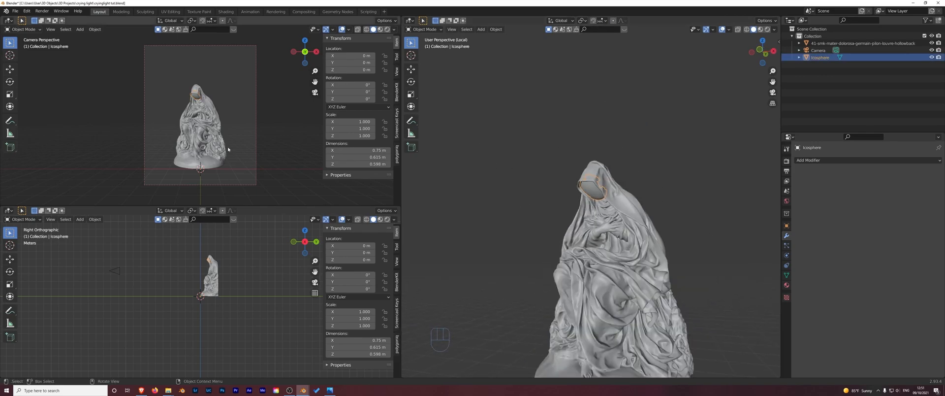
scroll(229, 149, "up", 1)
left_click(285, 147)
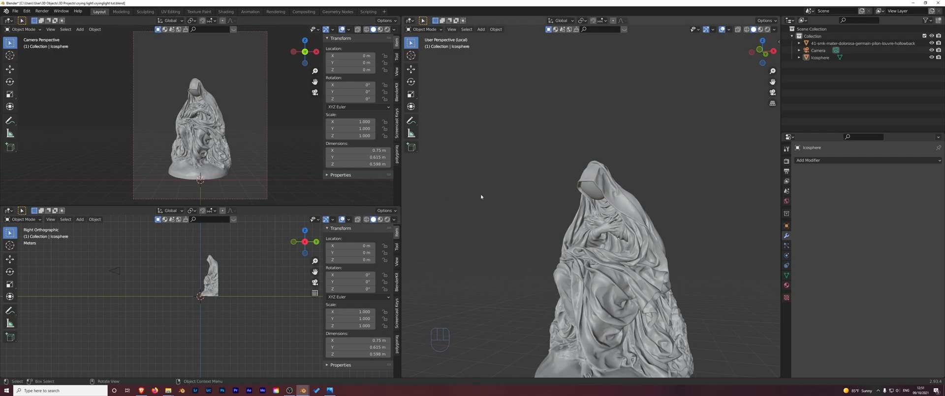
Rename the icosphere object as "face"
middle_click_drag(520, 201, 546, 208)
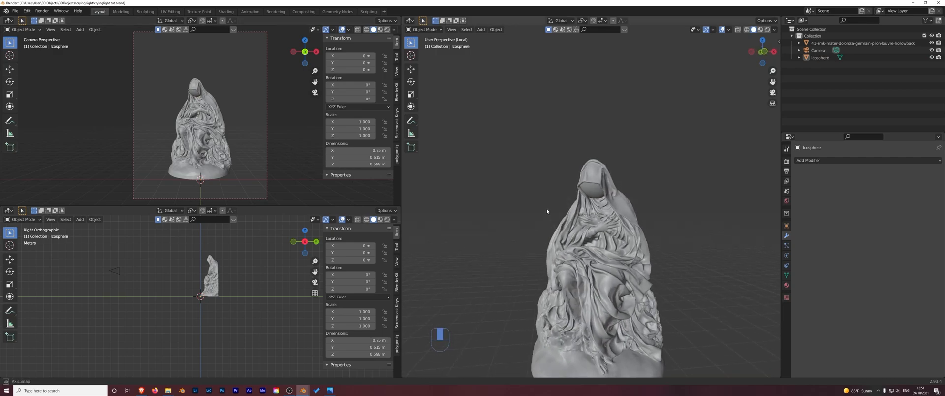
left_click(820, 58)
double_click(824, 59)
type("face")
key("Return")
Rename the imported statue object as "main statue"
double_click(847, 44)
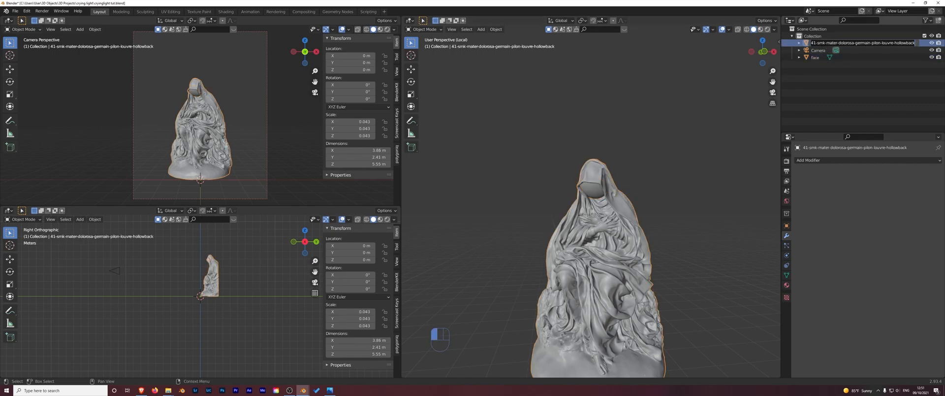
type("main stat")
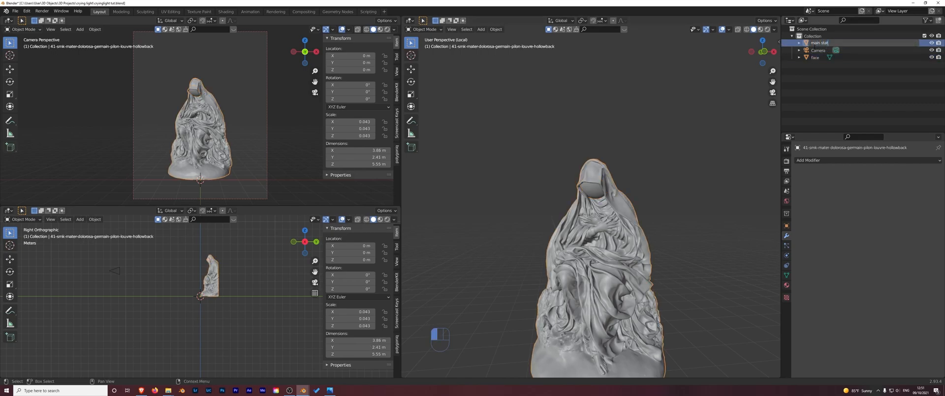
type("ue")
key("Return")
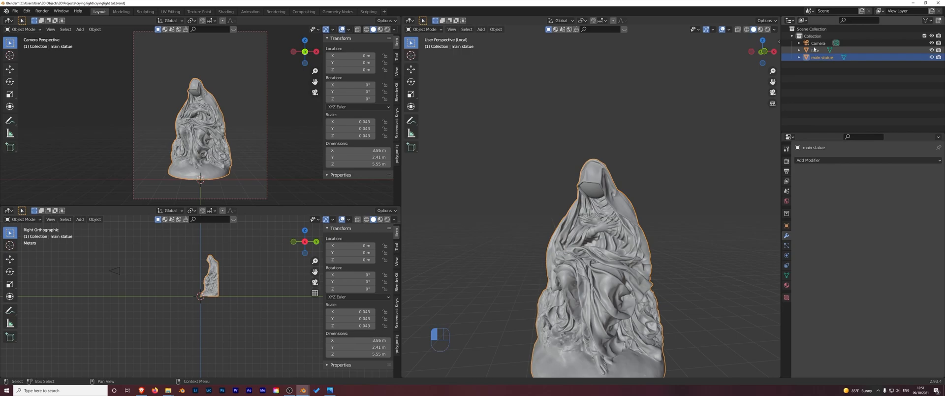
Move the camera out of the collection holding the statue and face, and rename that collection as "models"
left_click(808, 81)
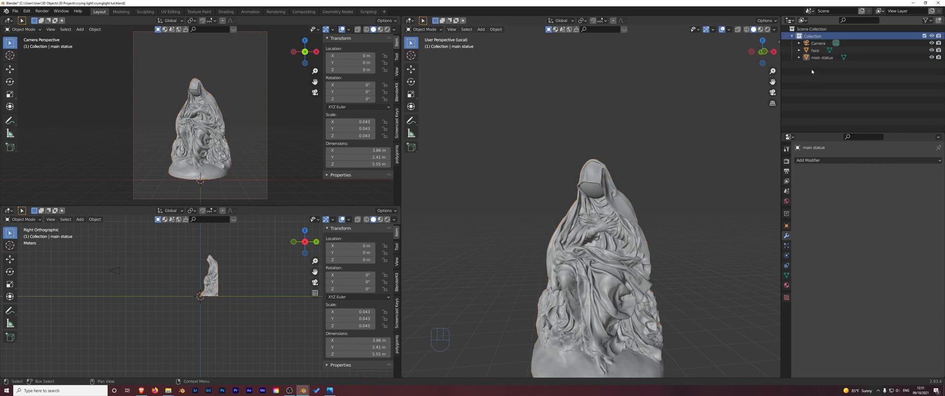
left_click_drag(818, 44, 815, 30)
double_click(813, 36)
type("models")
key("Return")
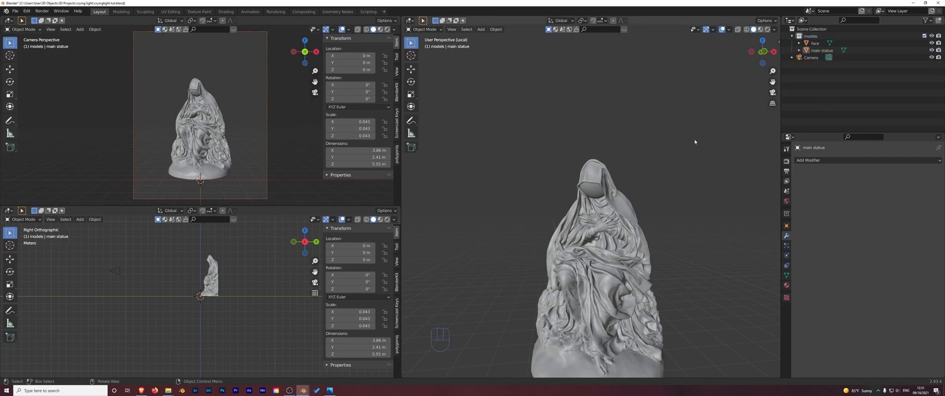
Add a torus with a major radius of 0.23 m and a minor radius of 0.03 m
right_click(632, 180)
right_click(640, 183)
middle_click_drag(679, 161, 614, 234)
key("shift+a")
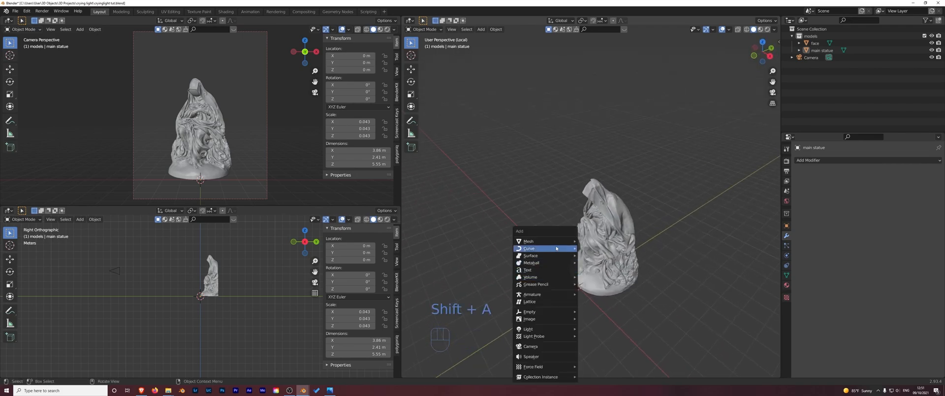
mouse_move(548, 279)
mouse_move(541, 241)
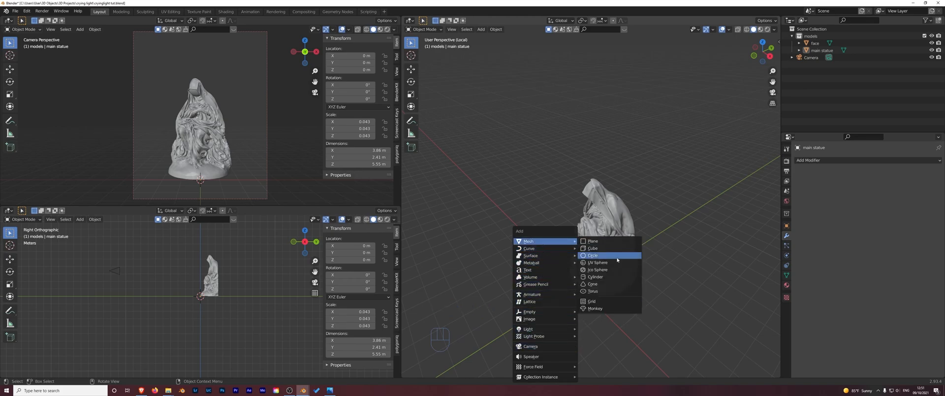
left_click(598, 291)
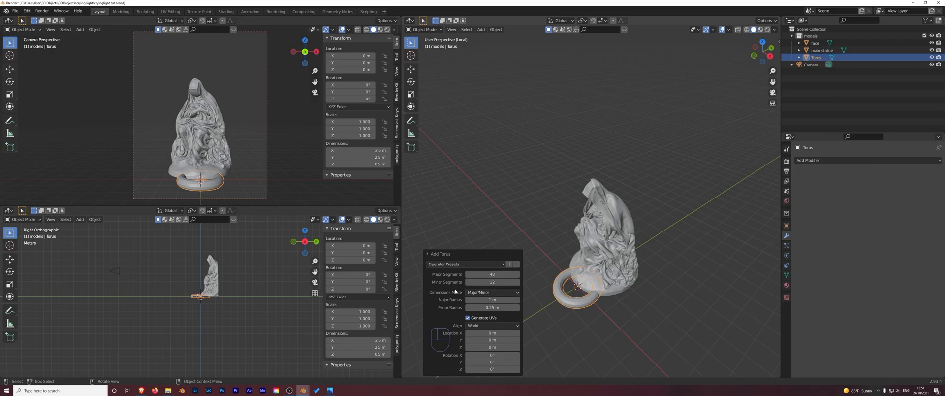
mouse_move(487, 308)
left_mouse_down()
mouse_move(461, 307)
mouse_move(486, 300)
mouse_move(474, 300)
left_mouse_up()
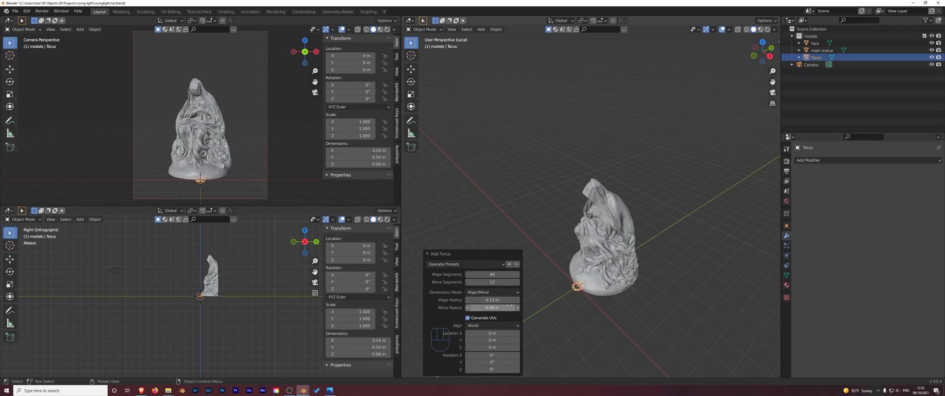
left_click_drag(485, 307, 482, 308)
Move the small ring over the statue in plan and raise it above the head to a height of about 5.88 m
left_click(762, 42)
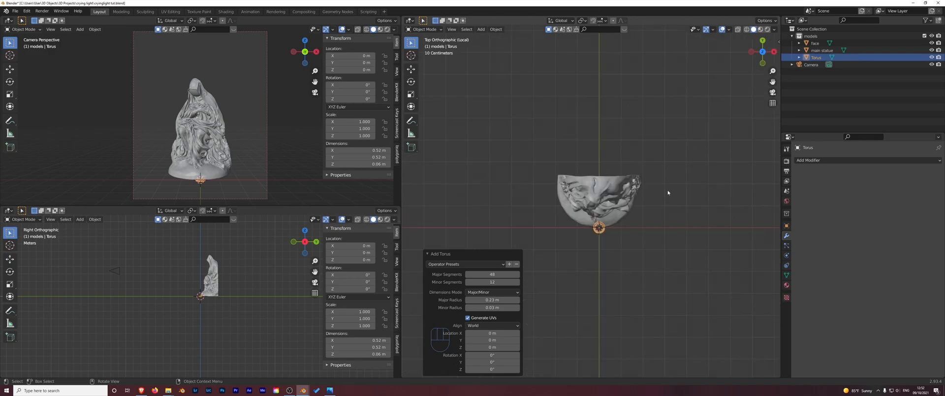
key("g")
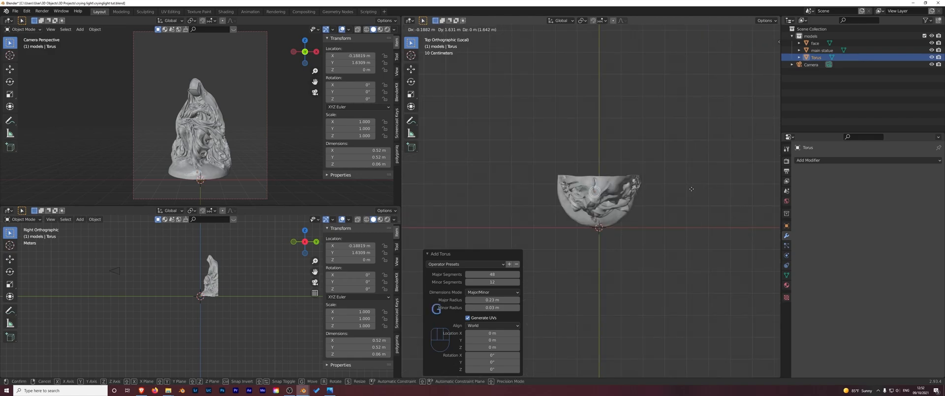
left_click(688, 194)
key("g")
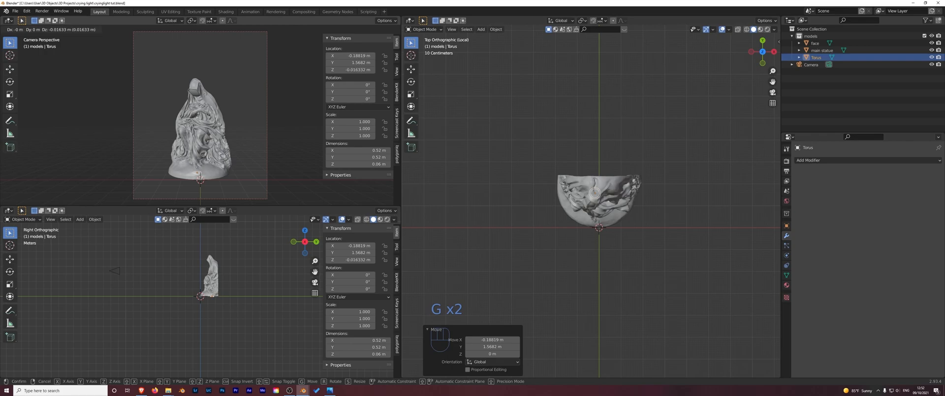
key("z")
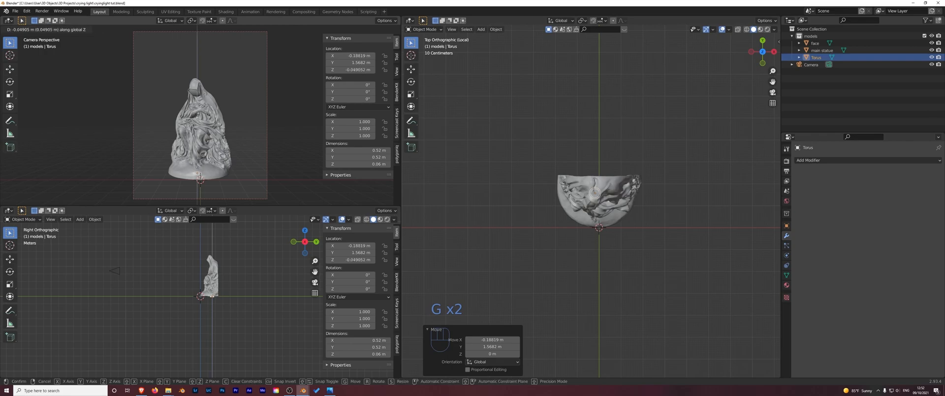
left_click(222, 51)
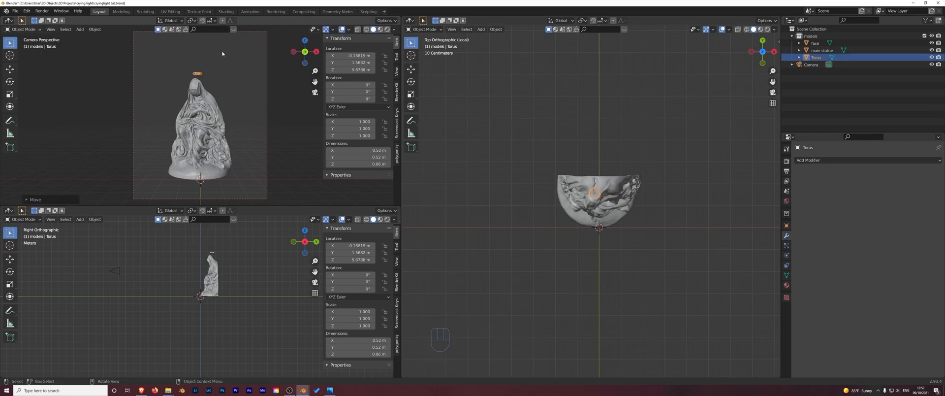
key("g")
left_click(634, 187)
Shift the small ring forward over the hood in side view, to about Y 1.07 m and Z 5.87 m
middle_click_drag(621, 150, 640, 114)
scroll(636, 146, "up", 5)
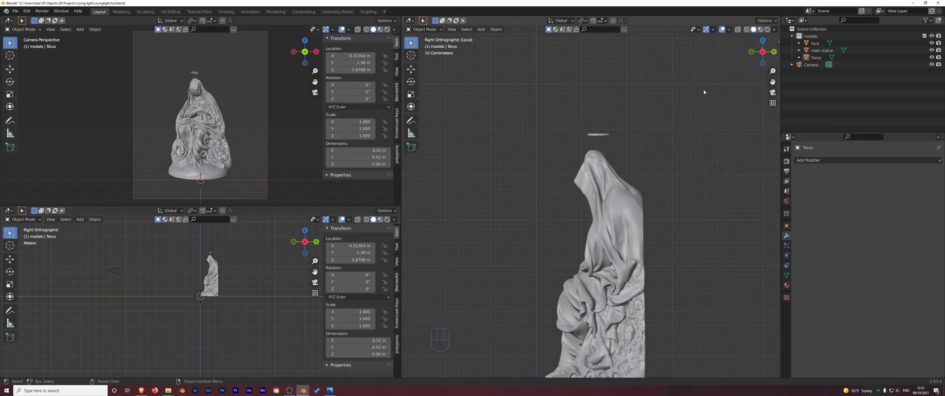
left_click(609, 135)
key("g")
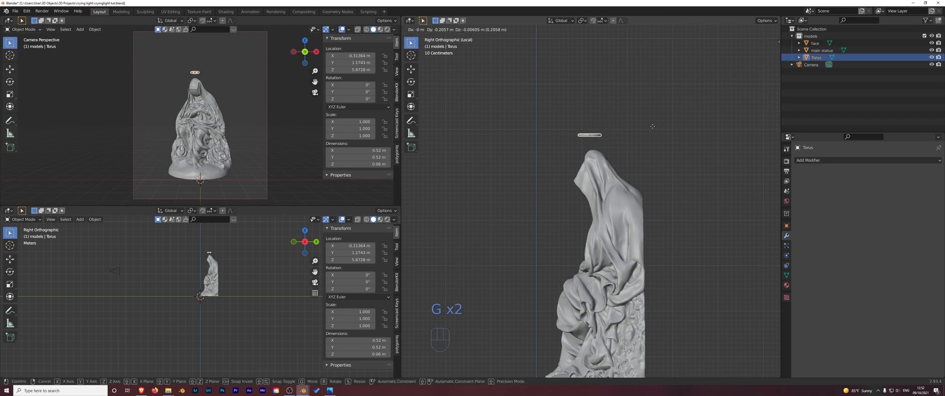
left_click(647, 127)
left_click(548, 182)
Add a second torus with a major radius of 0.5 m and a minor radius of 0.03 m
middle_click_drag(548, 183, 545, 234)
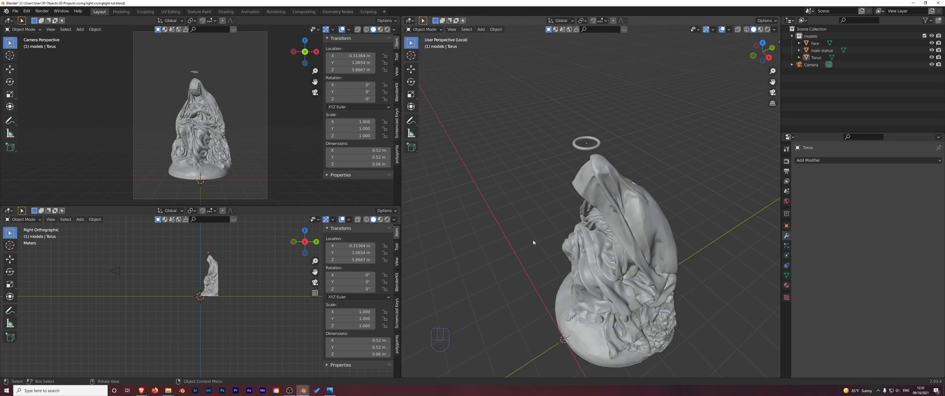
key("shift+a")
left_click(571, 290)
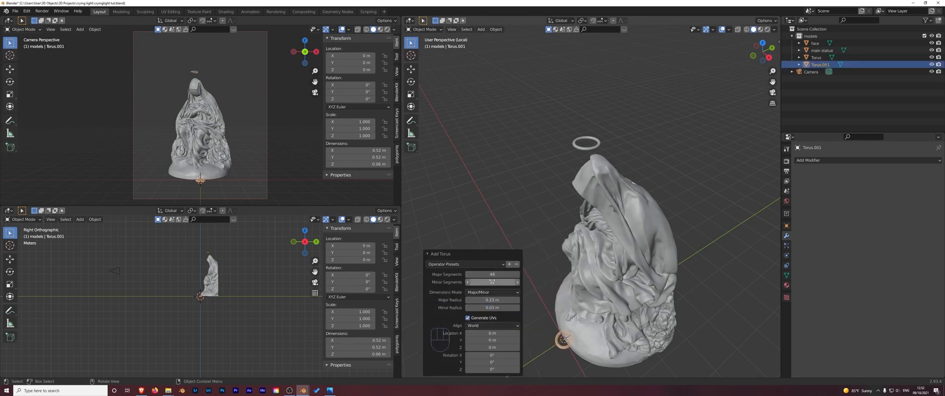
left_click(490, 299)
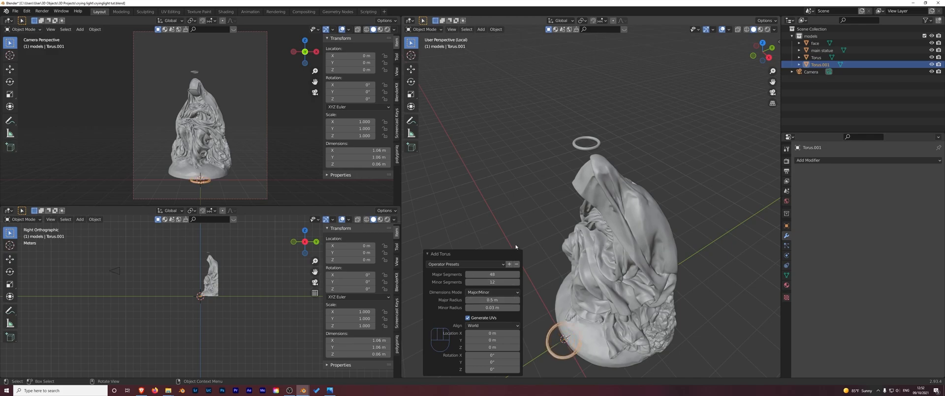
left_click(528, 234)
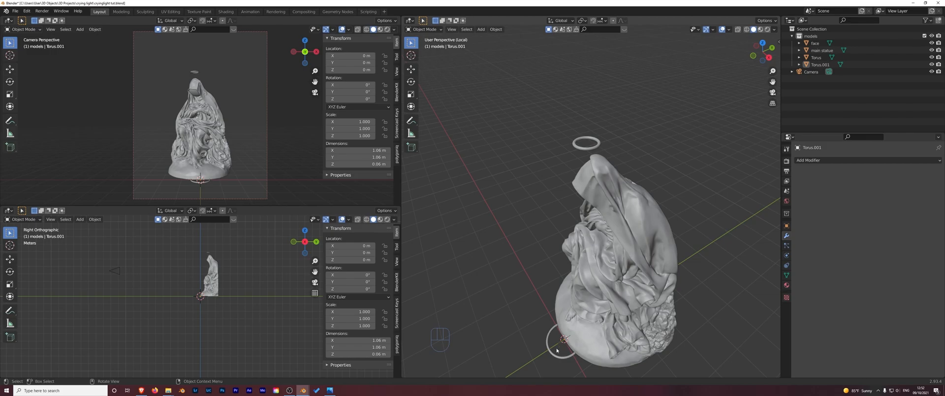
Raise the second ring above the small one and centre it over the head, at about X -0.35 m, Y 1.10 m, Z 6.42 m
left_click(557, 350)
key("g")
key("z")
left_click(259, 249)
key("g")
left_click(246, 246)
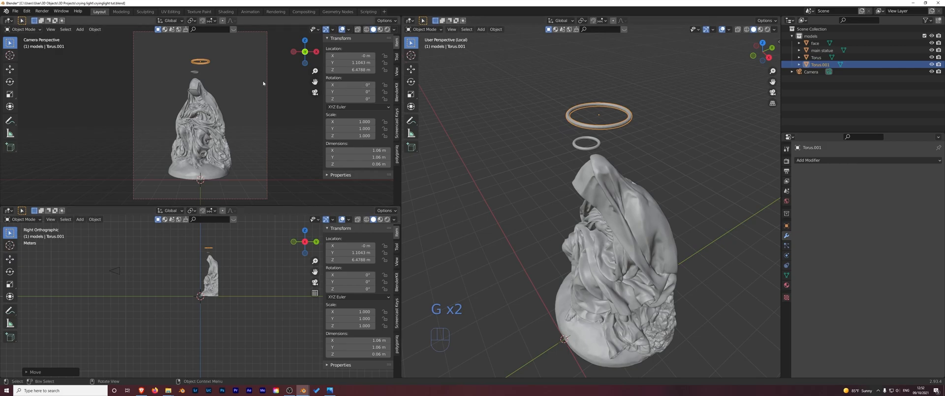
key("g")
left_click(235, 84)
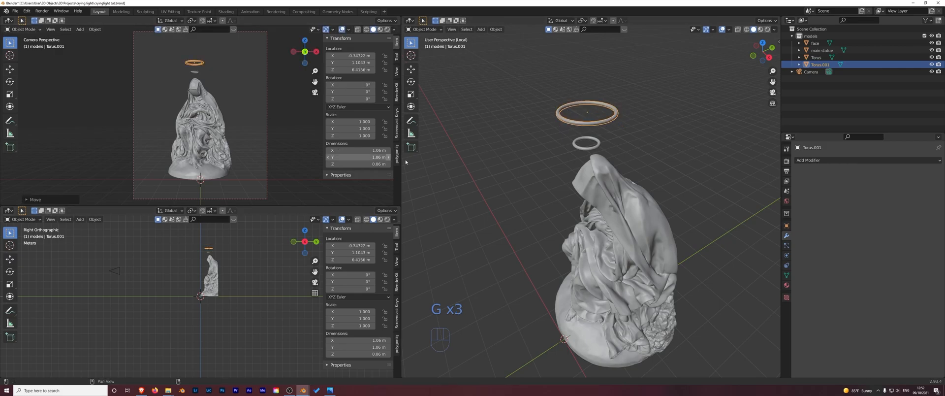
left_click(519, 199)
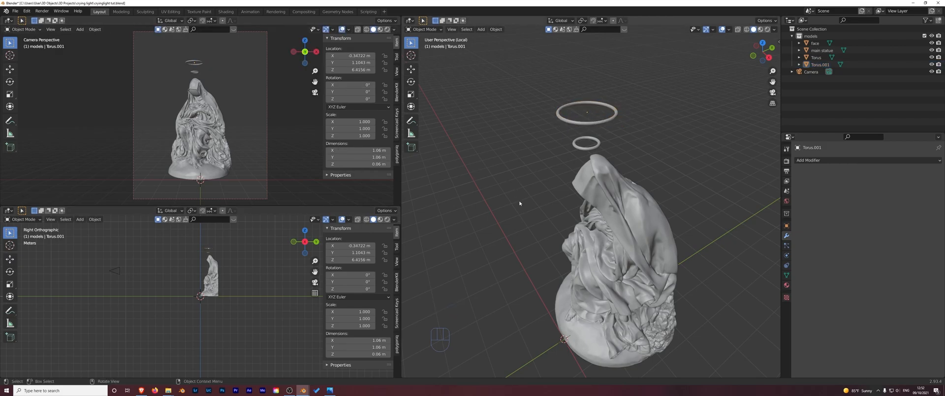
key("ctrl+z")
key("shift+z")
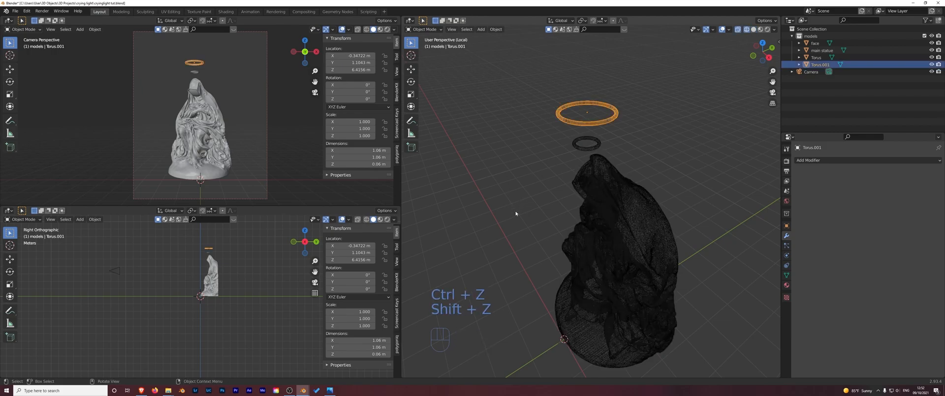
key("ctrl+z")
key("ctrl+z")
key("ctrl+shift+z")
key("ctrl+shift+z")
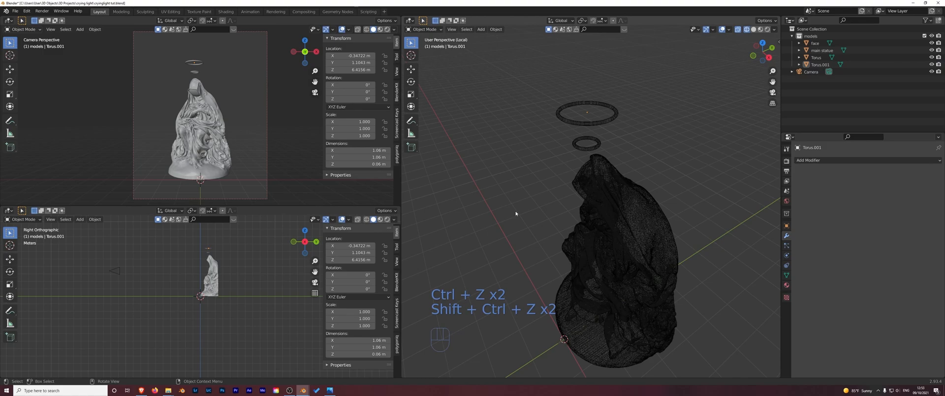
key("z")
left_click(559, 211)
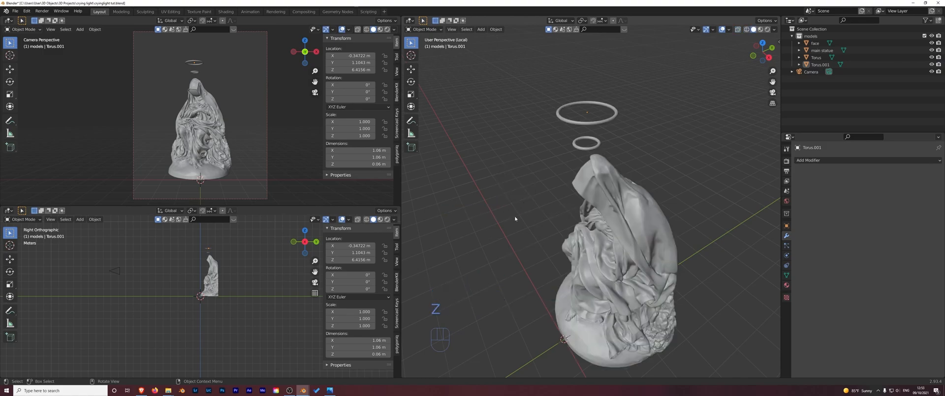
right_click(517, 217)
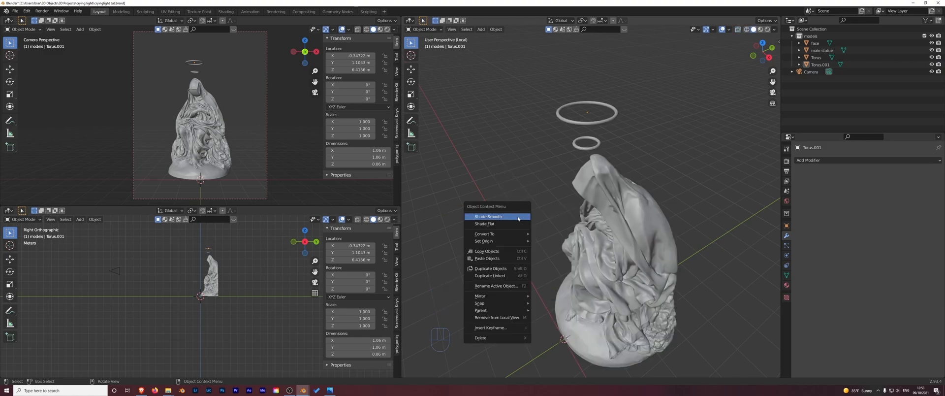
Add a third torus with a major radius of 0.79 m and a minor radius of 0.03 m
key("shift+a")
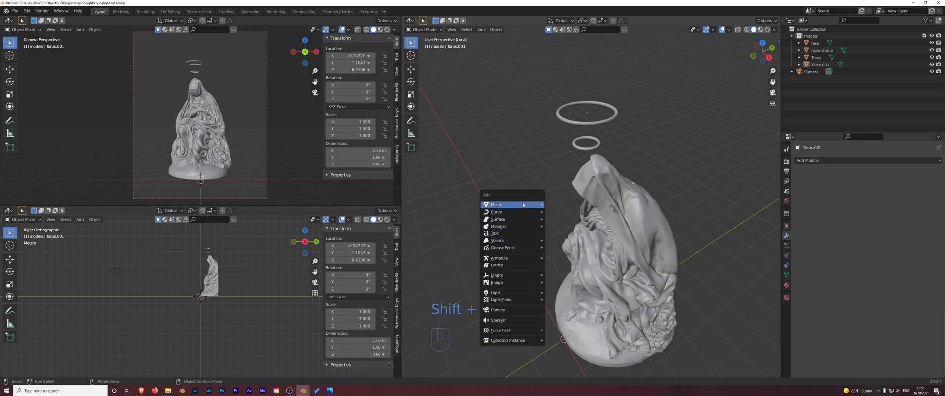
mouse_move(507, 204)
left_click(574, 258)
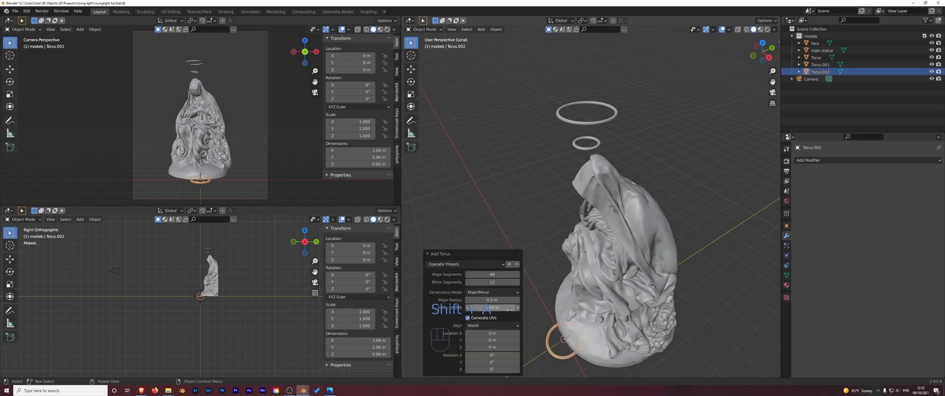
left_click_drag(493, 299, 517, 300)
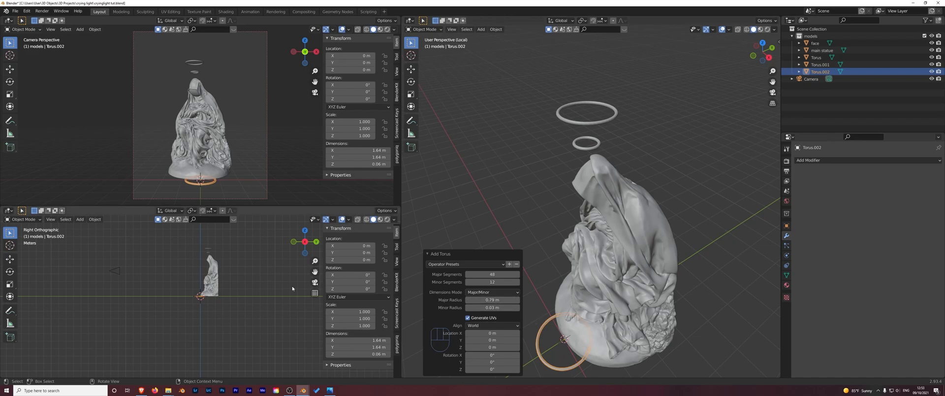
Position the third ring above the other two, centred over the head at about X -0.35 m, Y 1.10 m, Z 7.04 m
key("g")
left_click(299, 232)
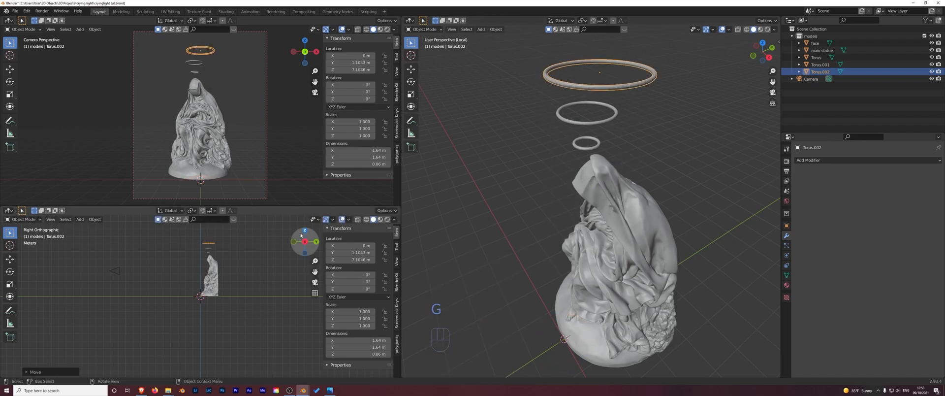
key("g")
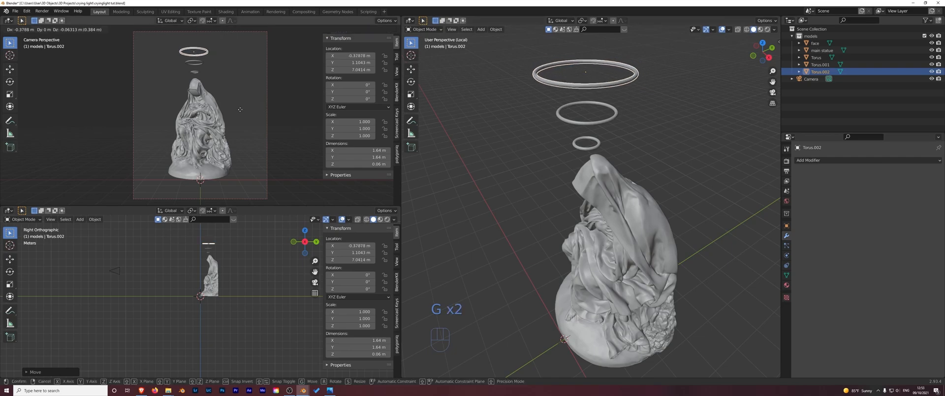
left_click(235, 103)
left_click(201, 64)
key("g")
left_click(218, 64)
left_click(531, 188)
Select all three rings above the head, shade them smooth and clear the selection
left_click(597, 145)
left_click(601, 123, "shift")
left_click(601, 87, "shift")
right_click(601, 86)
left_click(602, 85)
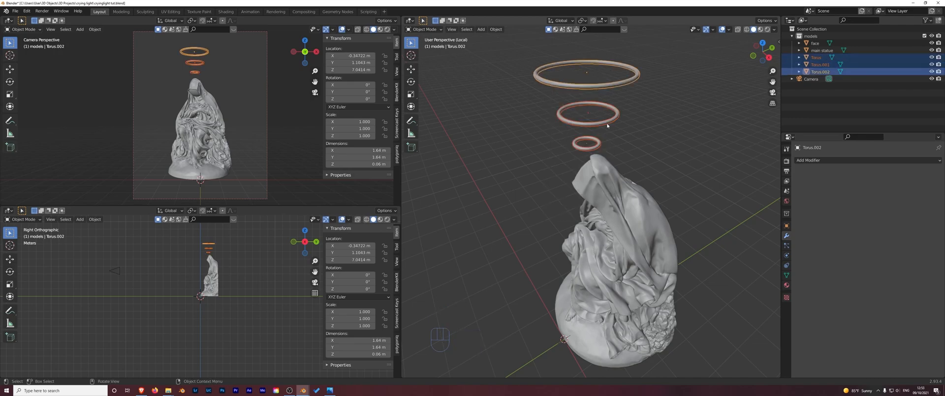
scroll(607, 125, "up", 3)
key("space")
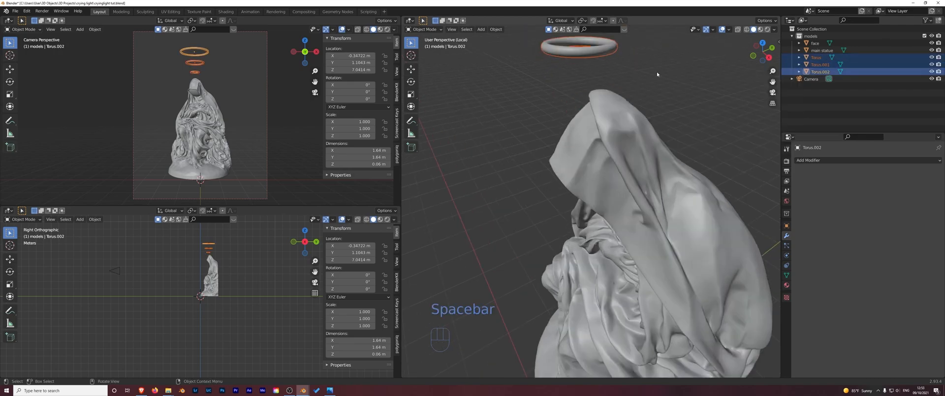
middle_click_drag(658, 73, 659, 114, "alt")
middle_click_drag(642, 160, 655, 140)
scroll(656, 140, "down", 4)
middle_click_drag(481, 224, 504, 204)
left_click(504, 205)
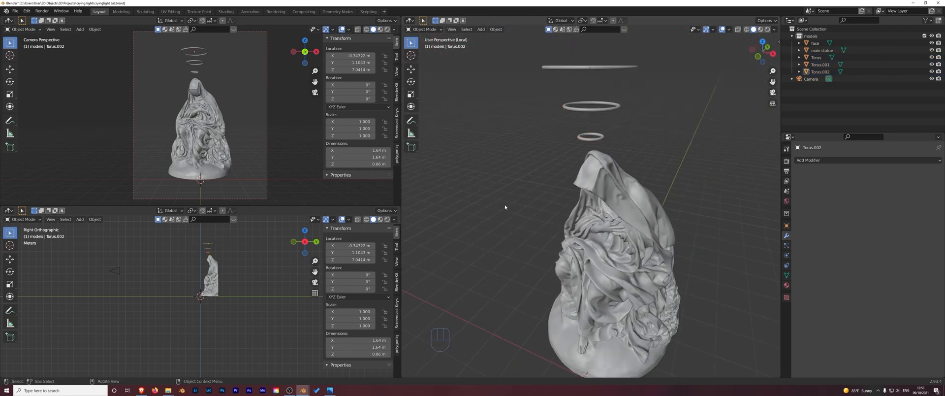
Add a fourth torus around the statue's base with a major radius of about 2.9 m and a minor radius of 0.03 m
scroll(506, 205, "down", 4)
key("shift+a")
mouse_move(522, 215)
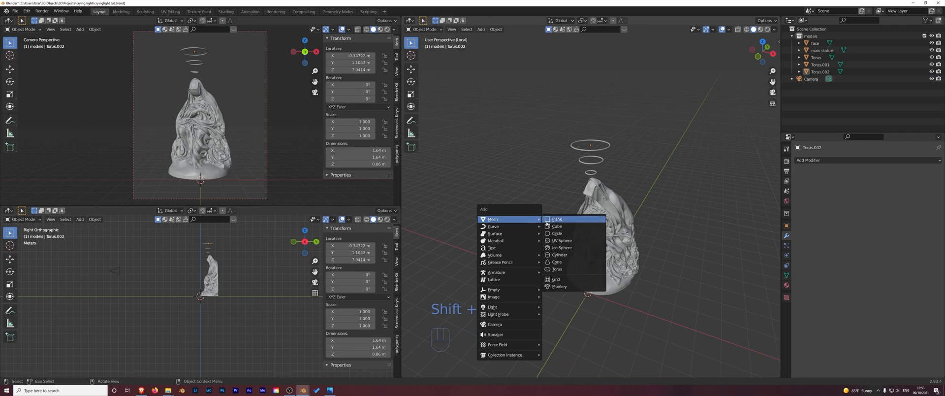
left_click(571, 270)
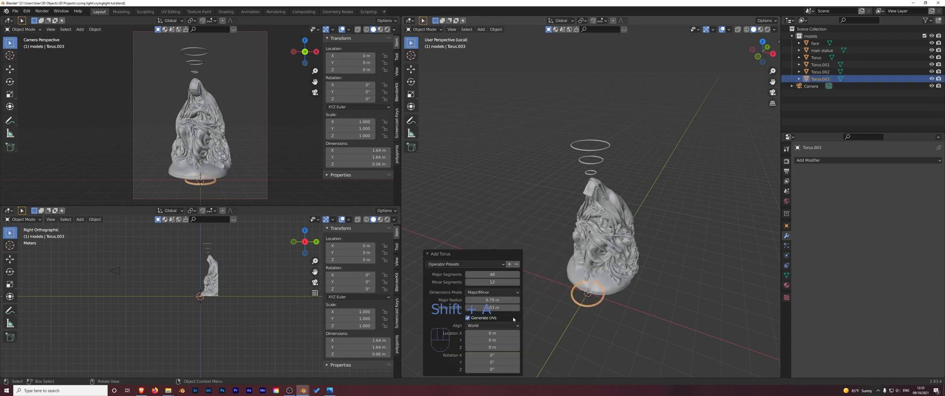
left_click_drag(493, 300, 557, 300)
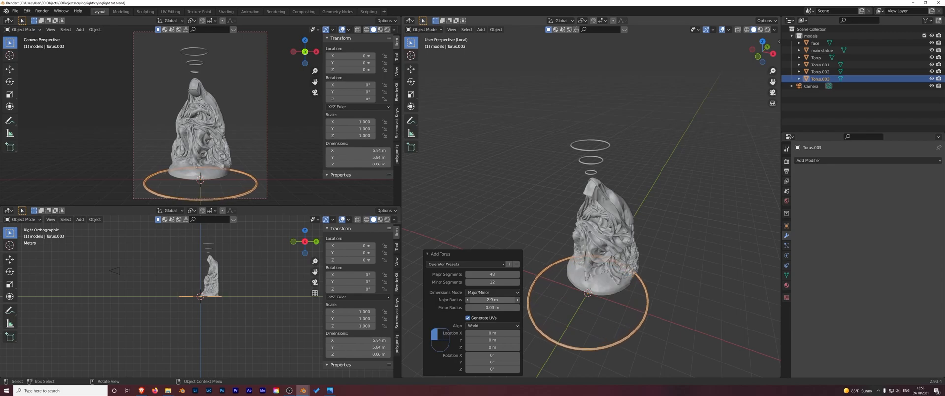
Centre the large ring around the statue at about X -0.20 m, Y 1.37 m and raise it to about Z 2.62 m
left_click(762, 42)
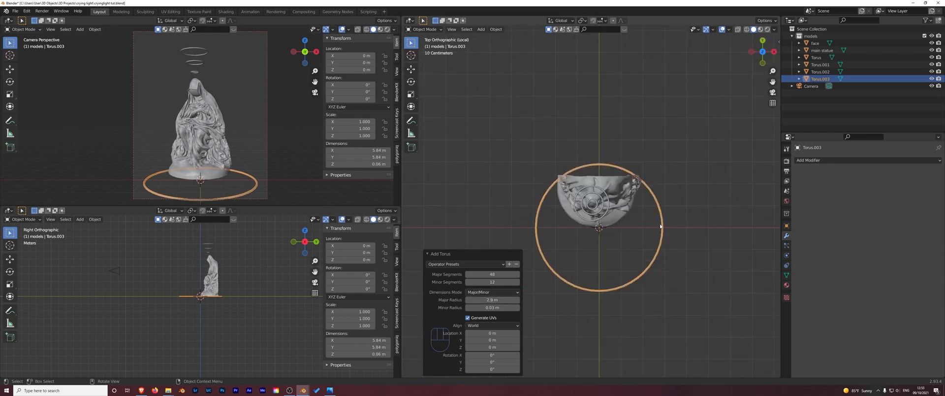
key("g")
left_click(666, 194)
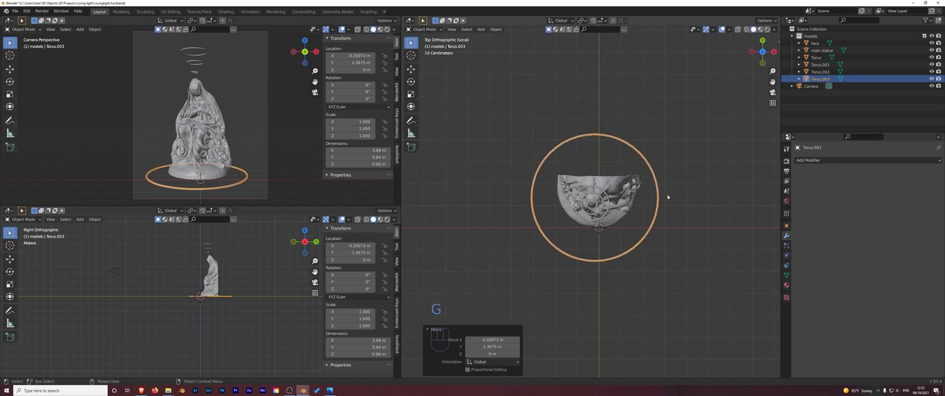
key("g")
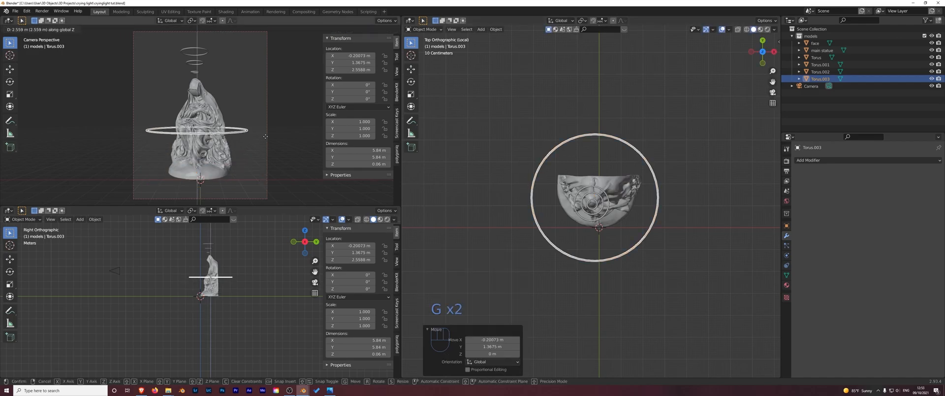
left_click(267, 136)
Tilt the large ring diagonally across the statue and shift it back over the statue's middle in the camera view
key("r")
key("r")
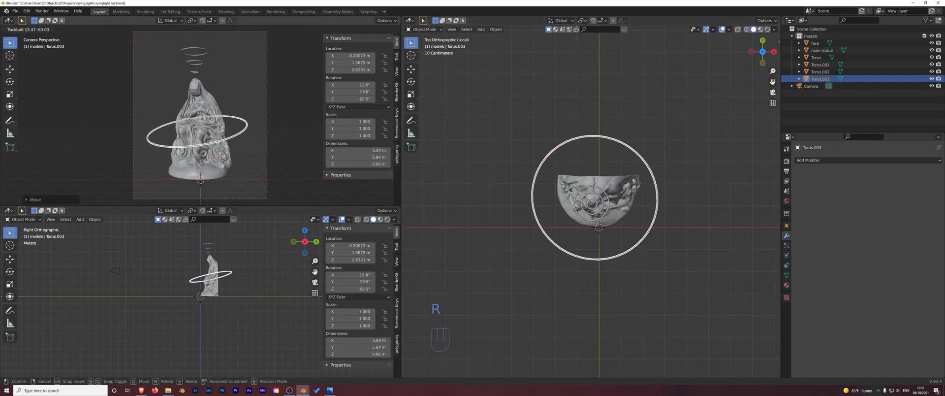
left_click(296, 108)
key("r")
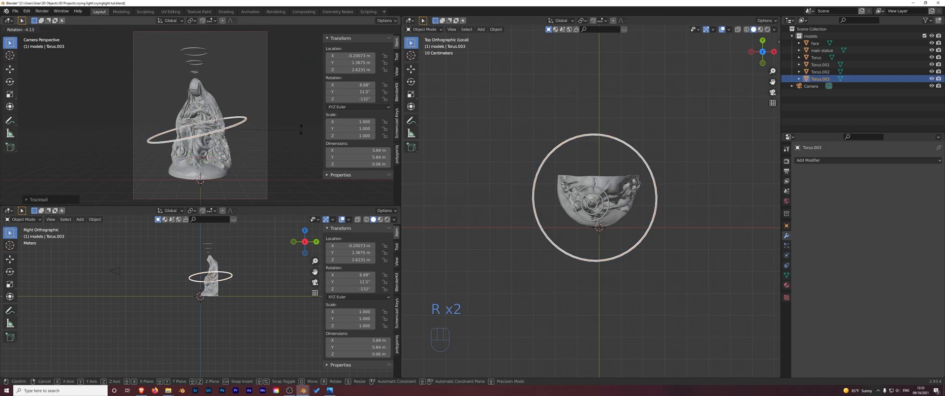
left_click(296, 108)
key("g")
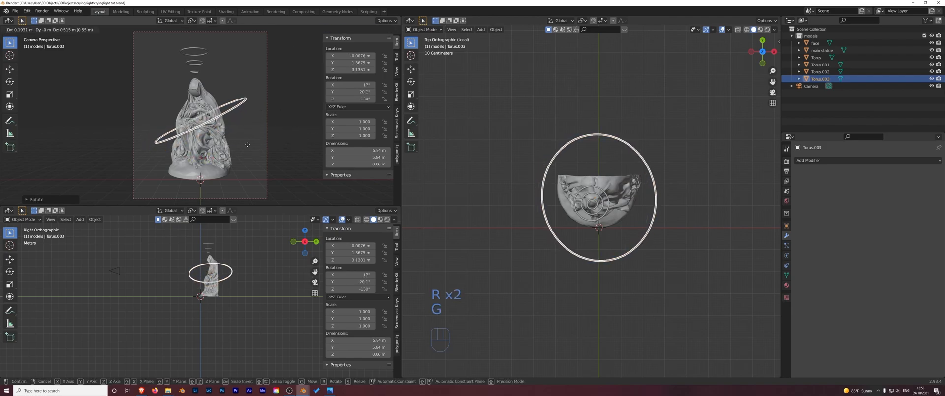
left_click(244, 150)
Scale the large ring to about 1.165, steepen its tilt to about 26°, 28.6°, -123°, recentre it near Z 2.96 m and deselect it
key("s")
left_click(255, 143)
key("r")
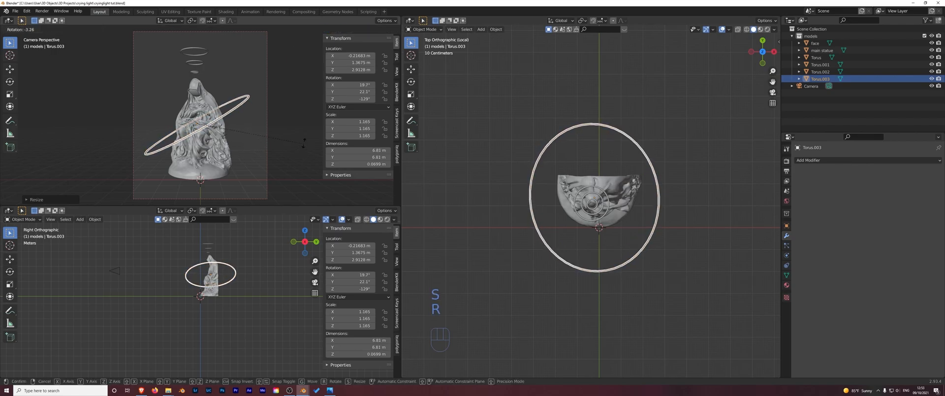
left_click(214, 142)
key("g")
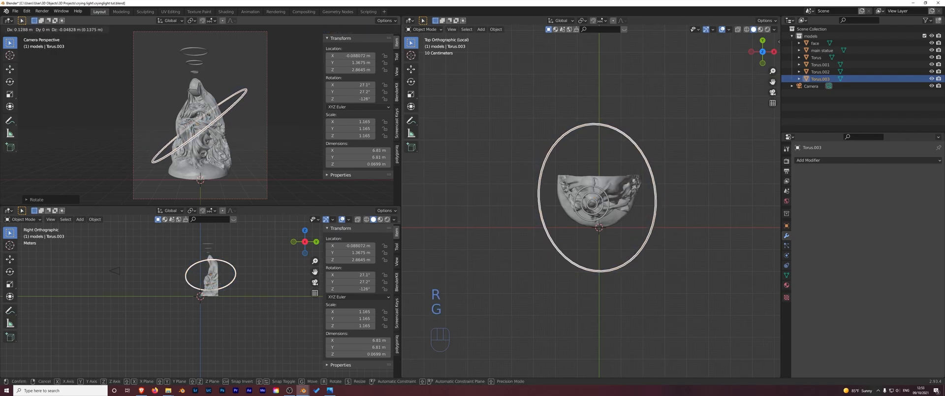
left_click(218, 142)
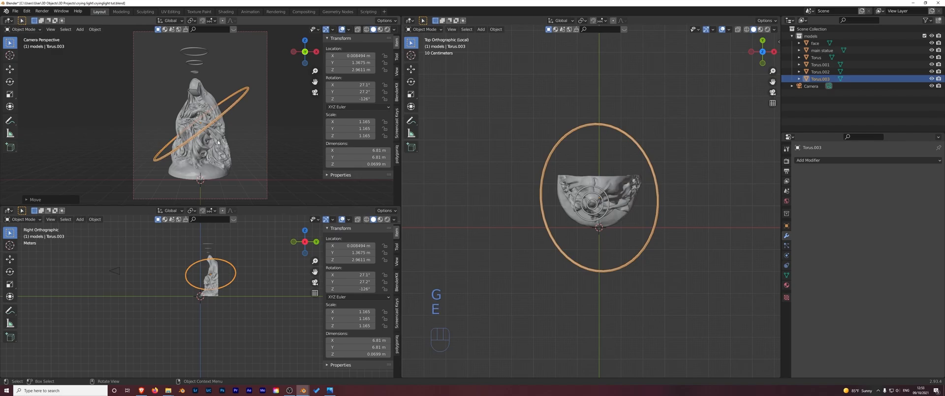
key("r")
key("r")
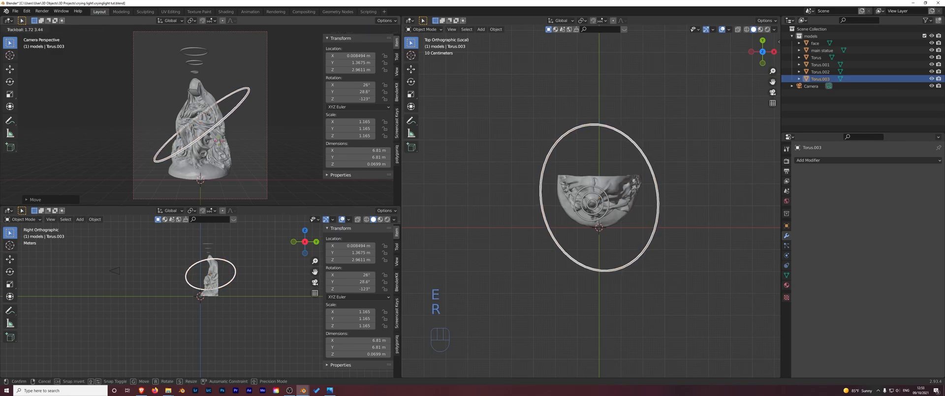
left_click(251, 141)
left_click(283, 175)
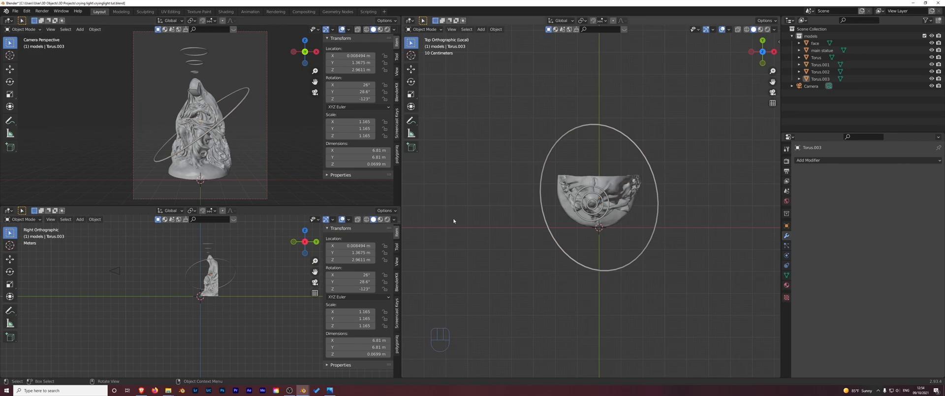
Add a thin vertical cylinder with a radius of 0.04 m and a depth of 21.9 m, then clear the selection
key("shift+a")
mouse_move(524, 240)
middle_click_drag(507, 206, 496, 178)
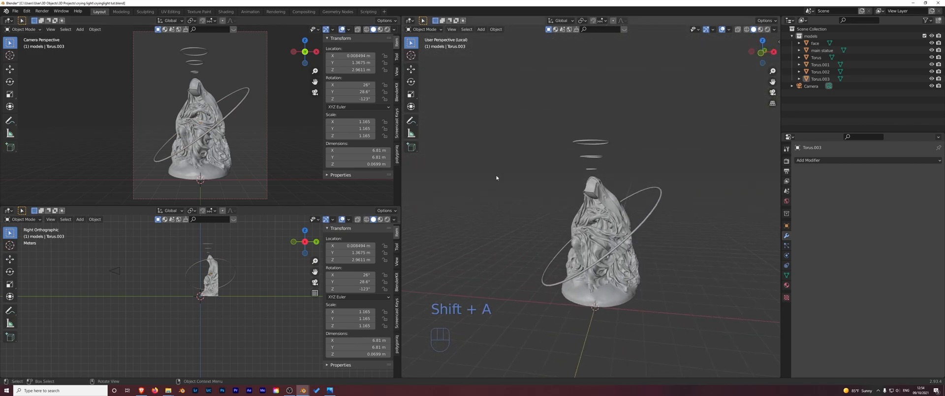
scroll(503, 253, "down", 2)
right_click(507, 254)
key("shift+a")
mouse_move(533, 242)
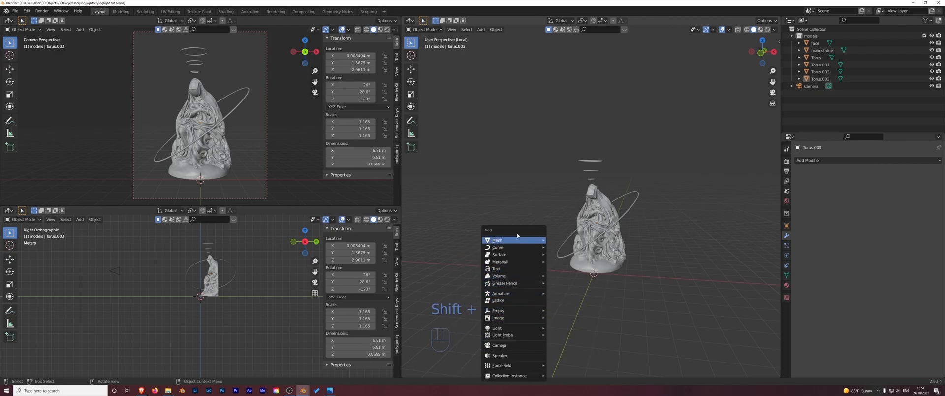
left_click(566, 276)
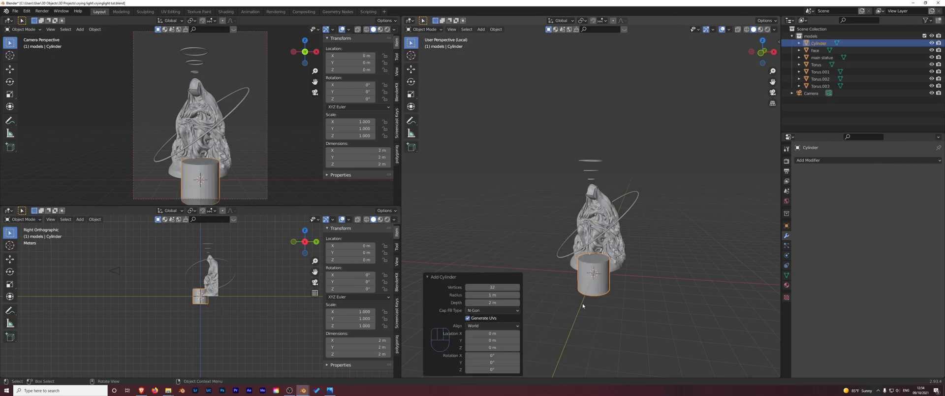
left_click(498, 296)
left_click_drag(498, 295, 472, 300)
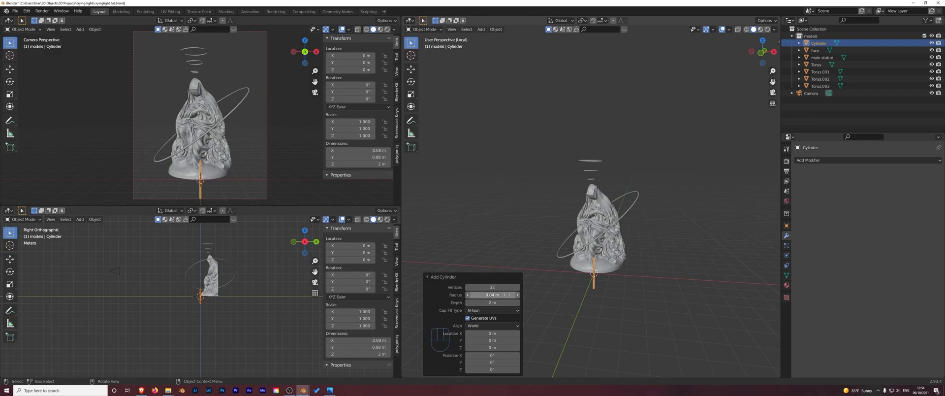
left_click_drag(488, 303, 142, 259)
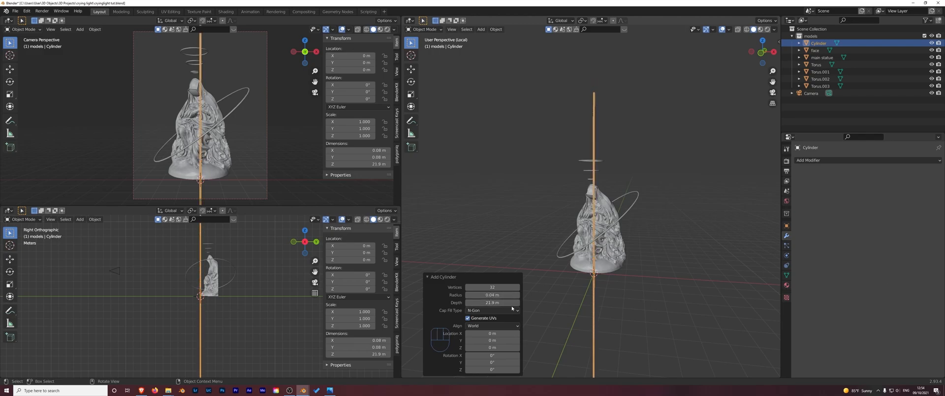
left_click(642, 312)
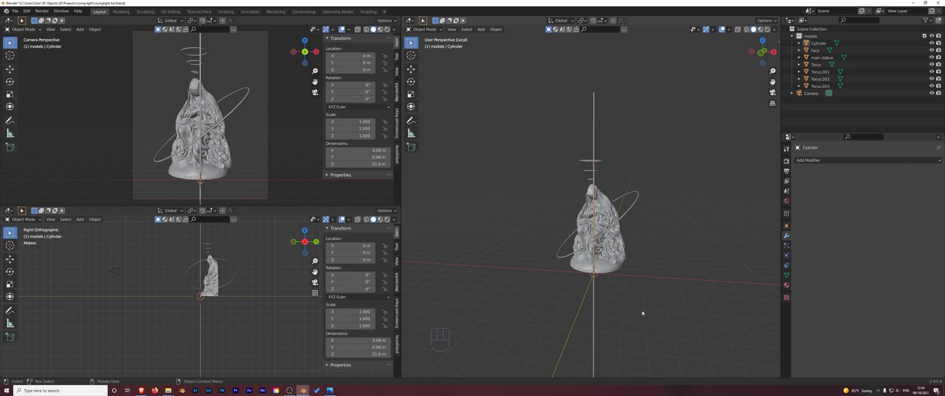
Move the thin cylinder to one side of the statue, at about X -2.24 m, Y 1.46 m
left_click(762, 41)
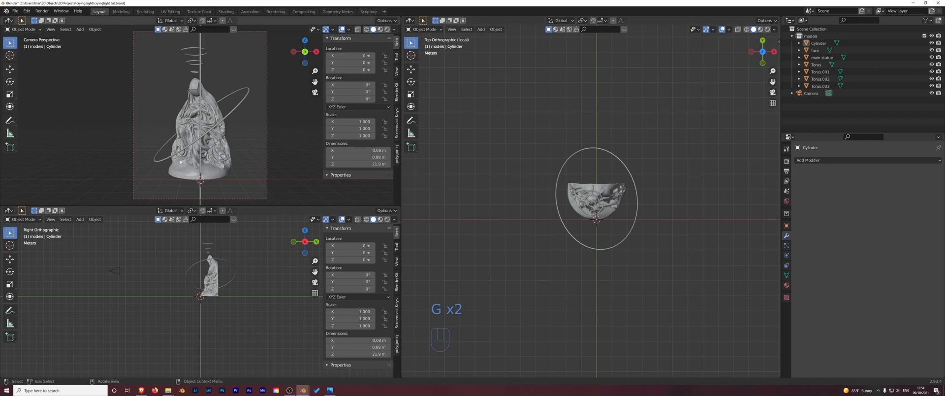
left_click(201, 172)
key("g")
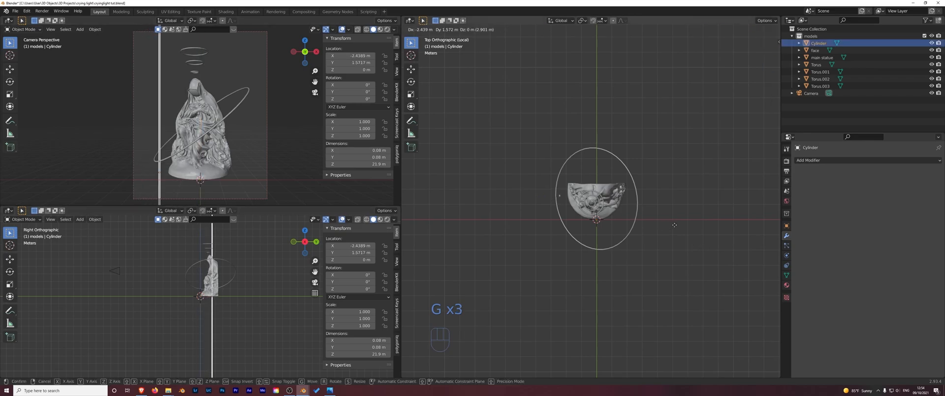
left_click(677, 231)
Duplicate the cylinder to the statue's opposite side at about X 2.08 m, Y 1.29 m and tilt the copy inward by about 3°
key("shift+d")
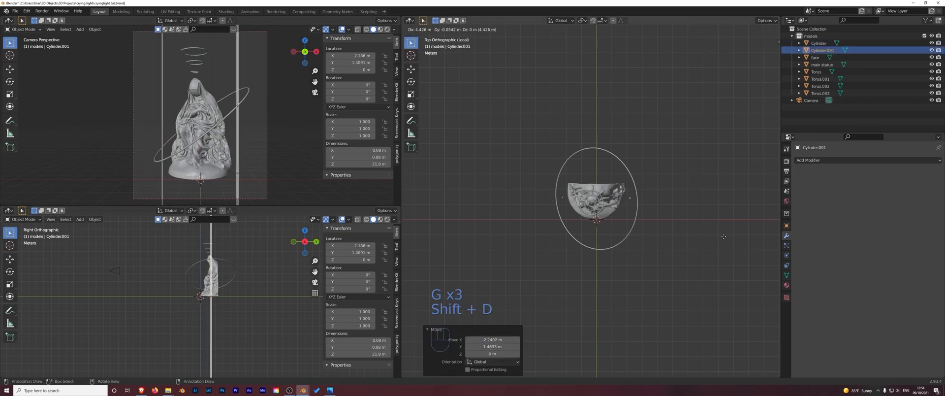
left_click(723, 239)
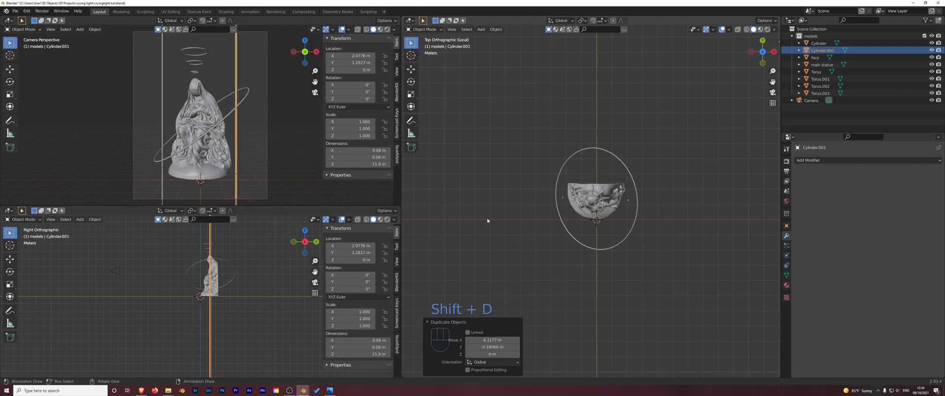
key("r")
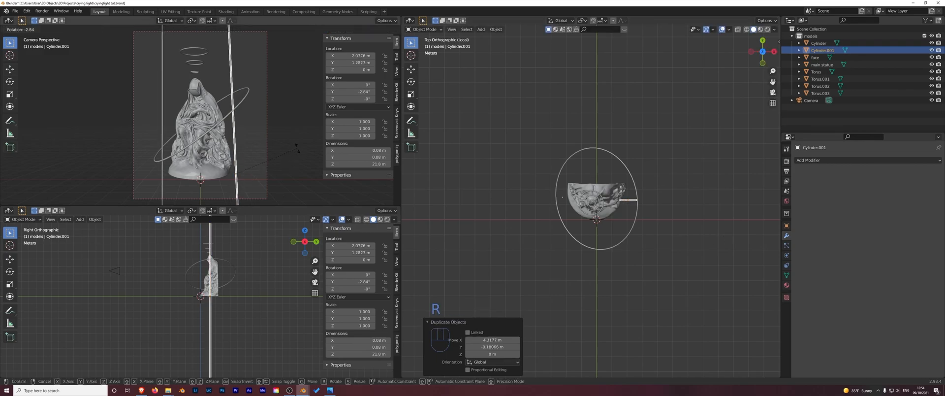
left_click(294, 150)
Tilt the original cylinder inward to a Y rotation of about 4.15° and deselect it
left_click(167, 127)
key("r")
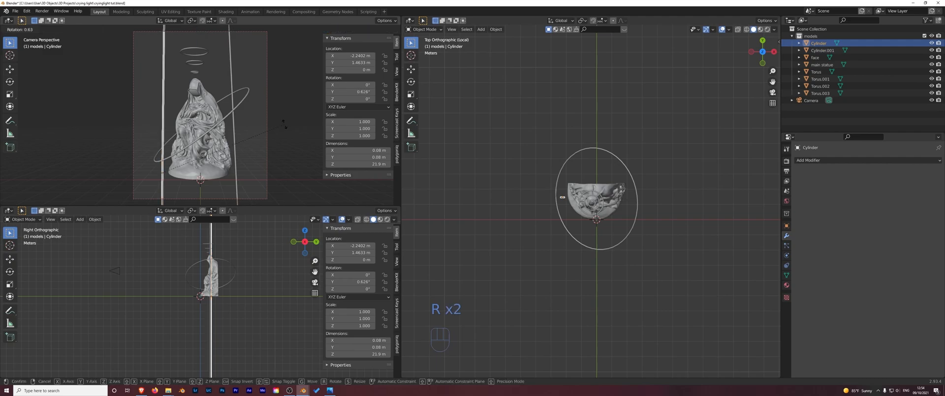
left_click(291, 134)
middle_click_drag(458, 217, 517, 176)
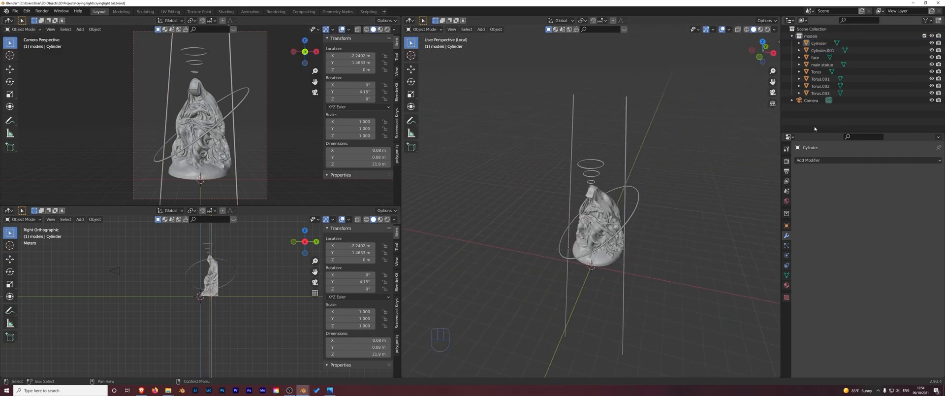
Rename the lowest ring above the head halo1, the middle one halo2, and the topmost one as the third halo
left_click(819, 72)
double_click(817, 72)
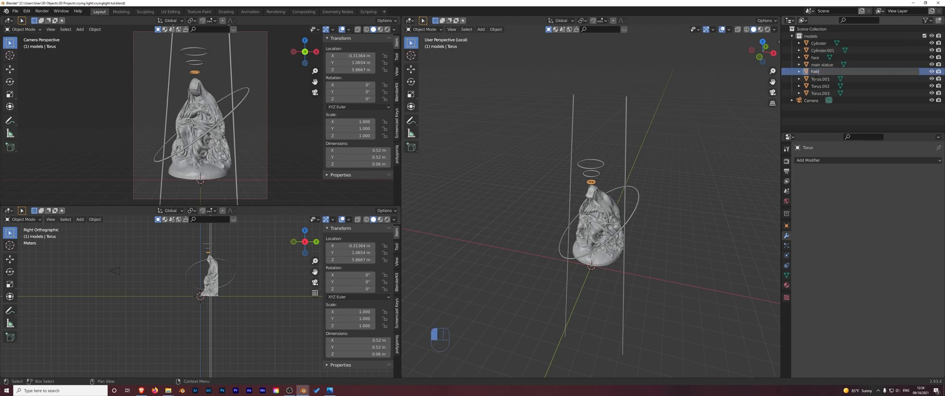
key("Return")
double_click(819, 79)
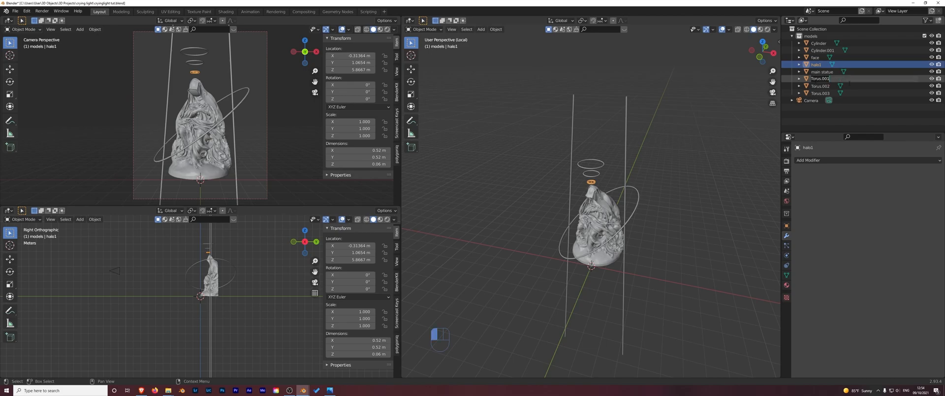
left_click(821, 80)
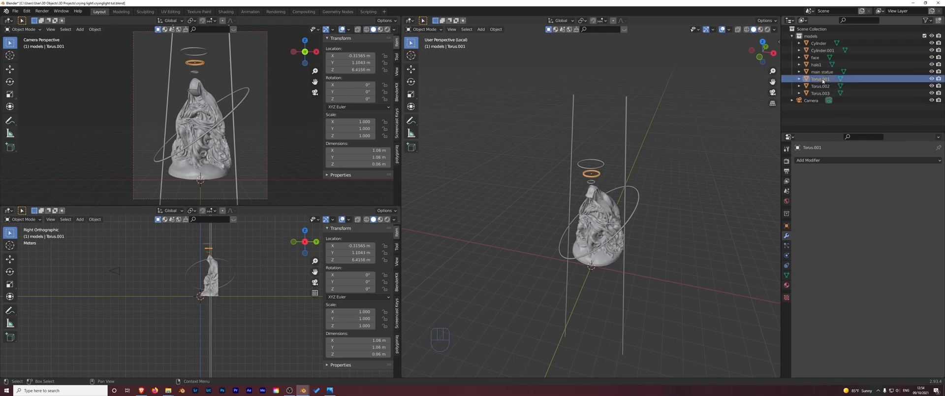
double_click(821, 80)
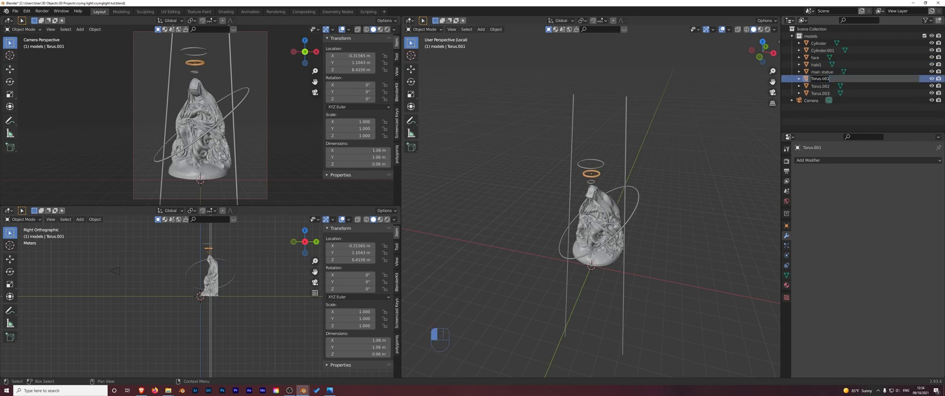
key("Return")
double_click(821, 86)
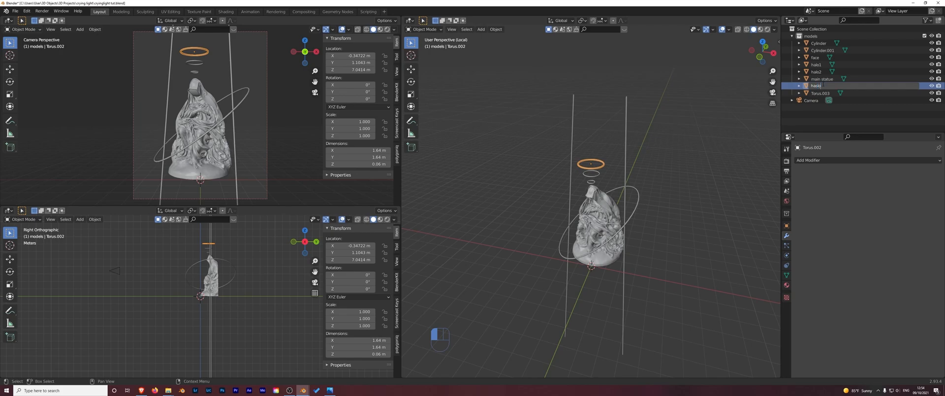
left_click(836, 121)
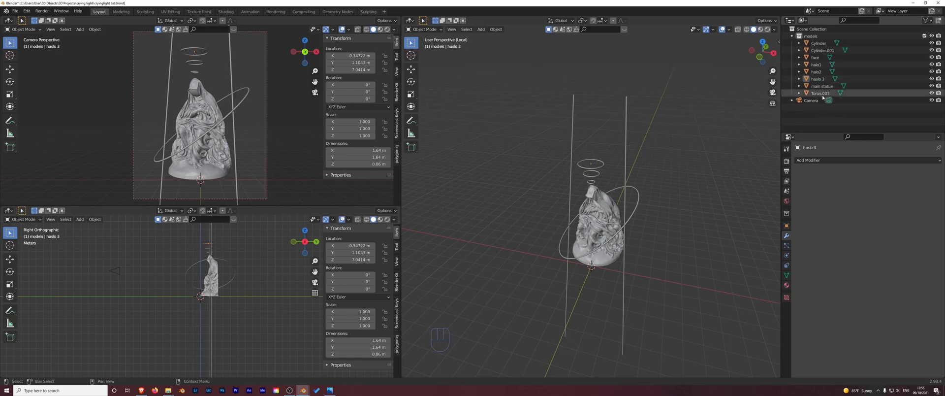
Create a new collection in the scene and move the large tilted ring into it
left_click(820, 94)
left_click(829, 36)
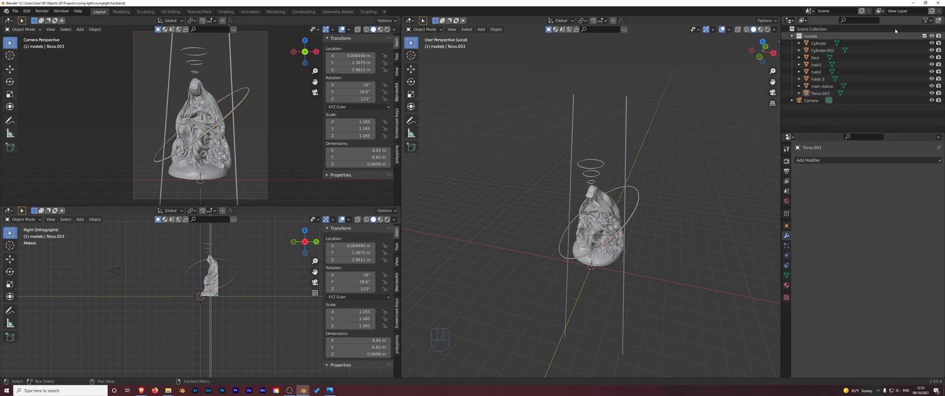
left_click(832, 30)
left_click(938, 21)
left_click_drag(816, 101, 819, 35)
left_click(819, 101)
left_click_drag(819, 101, 816, 36)
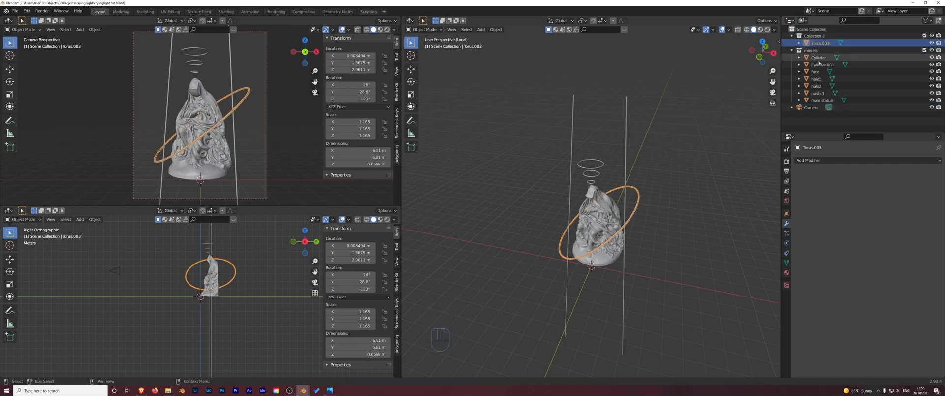
Move both thin cylinders into the new collection with the large ring
left_click(818, 58)
left_click(822, 64, "shift")
left_click_drag(822, 64, 818, 37)
Rename the collection holding the large ring and both cylinders as lights
double_click(815, 36)
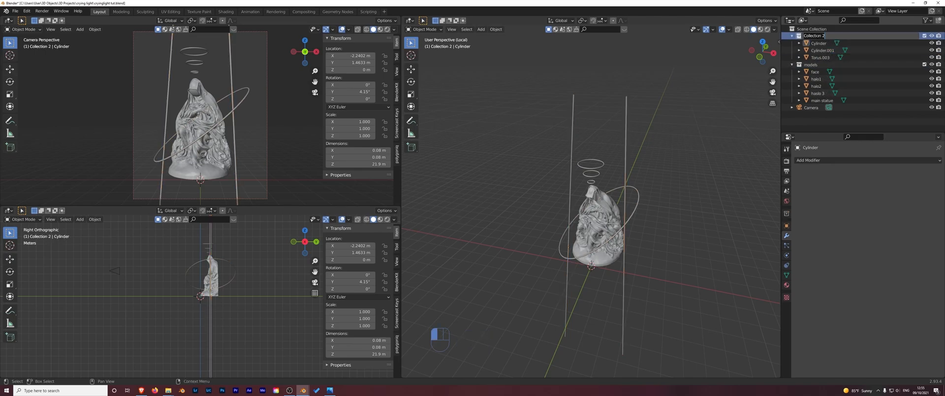
key("BackSpace")
key("Return")
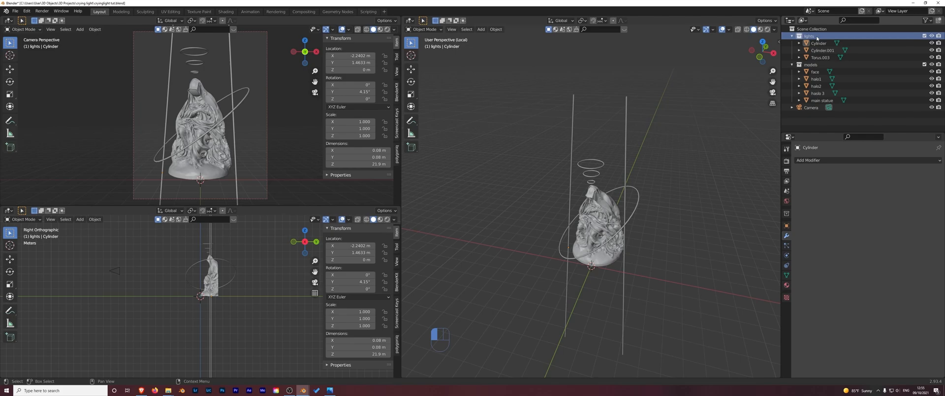
Rename the left cylinder as "baem left" and the right cylinder as "beam rught" in the lights collection
double_click(819, 43)
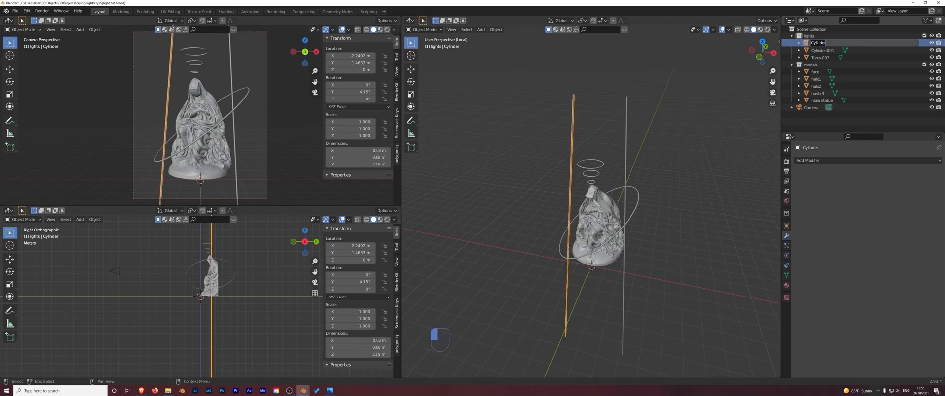
type("baem left")
key("Return")
double_click(821, 50)
type("beam rught")
key("Return")
Rename the large tilted ring as "ring linght" and clear the selection
double_click(838, 56)
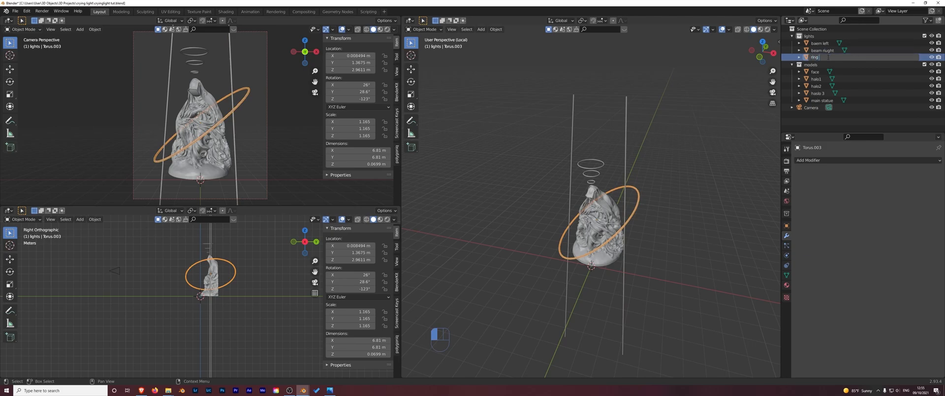
type("ring linght")
key("Return")
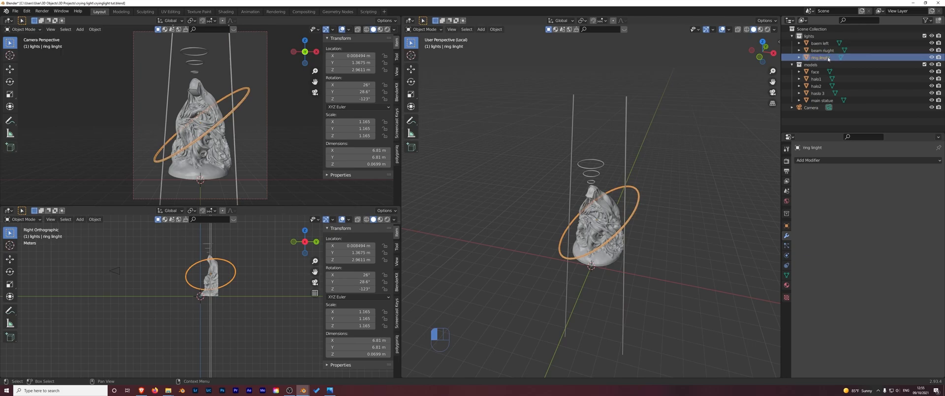
left_click(744, 152)
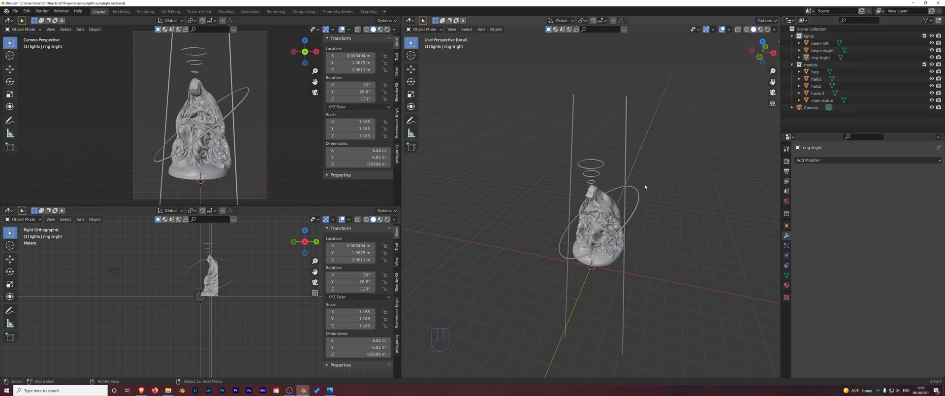
Switch the camera viewport to rendered shading
middle_click_drag(504, 209, 523, 171)
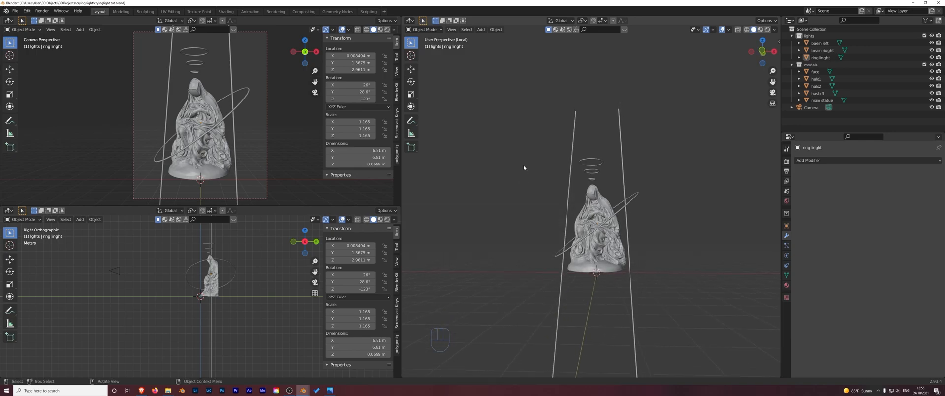
scroll(512, 137, "up", 5)
mouse_move(495, 200)
middle_mouse_down()
mouse_move(513, 194)
mouse_move(474, 203)
mouse_move(494, 200)
middle_mouse_up()
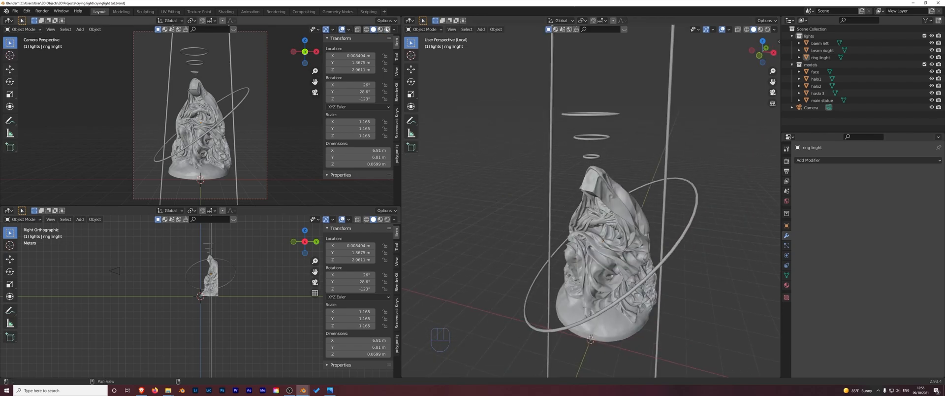
left_click(387, 29)
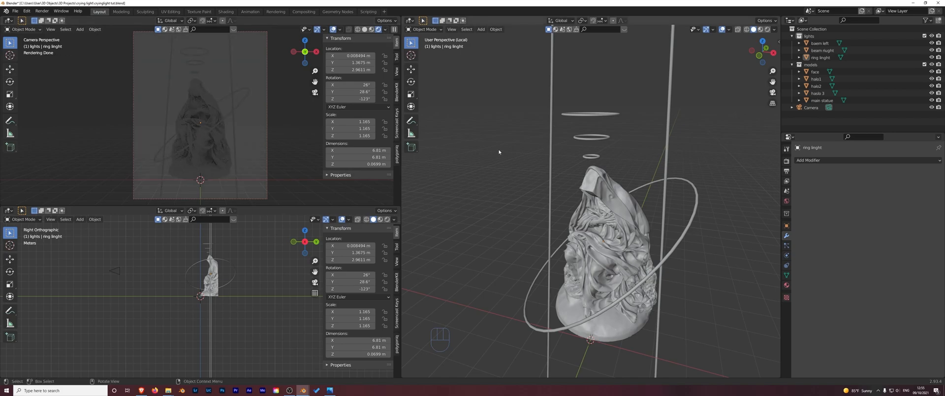
Set the world background strength to 0 and hide the overlays in the camera viewport
left_click(787, 201)
left_click(884, 210)
key("Return")
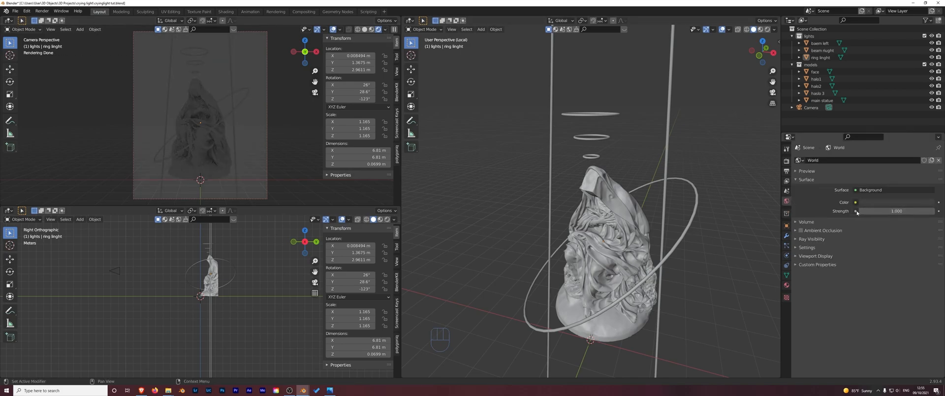
left_click_drag(884, 212, 832, 212)
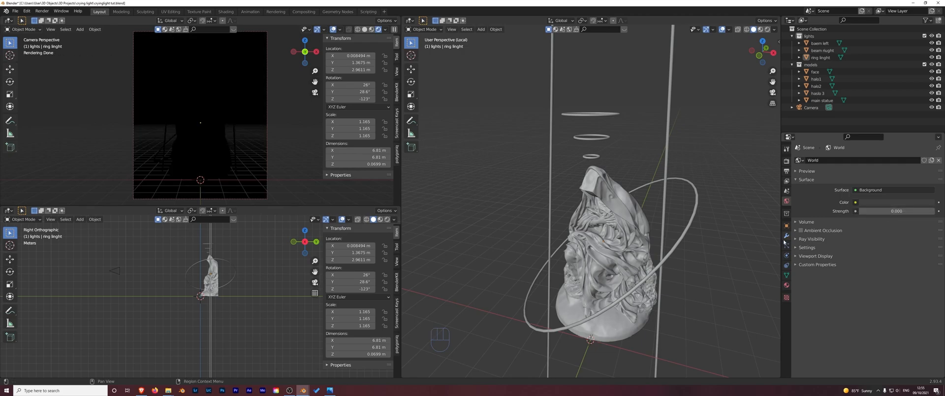
left_click(334, 30)
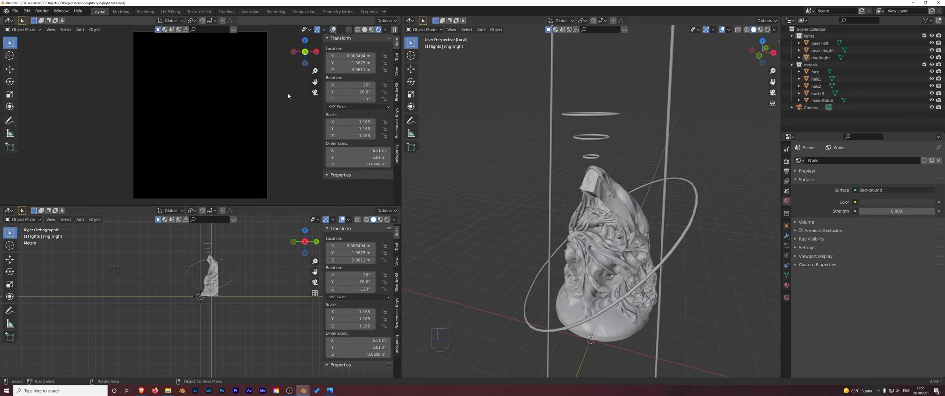
Select the large tilted ring and turn the side-view viewport into a Shader Editor without its sidebar
left_click(652, 279)
right_click(664, 263)
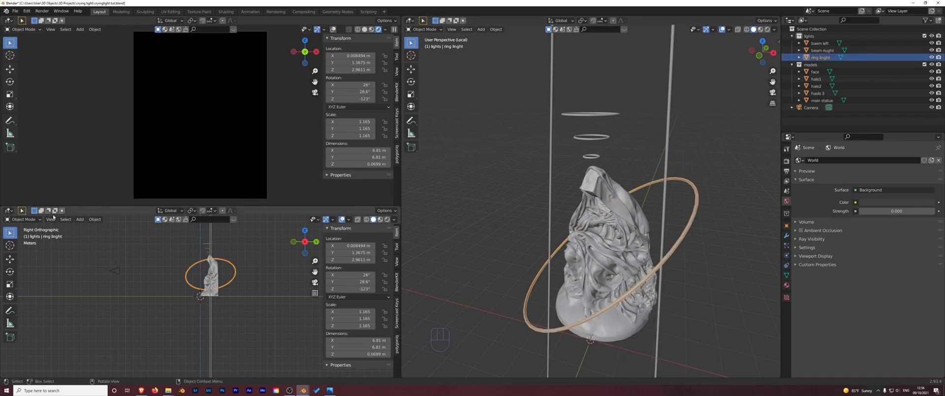
left_click(22, 219)
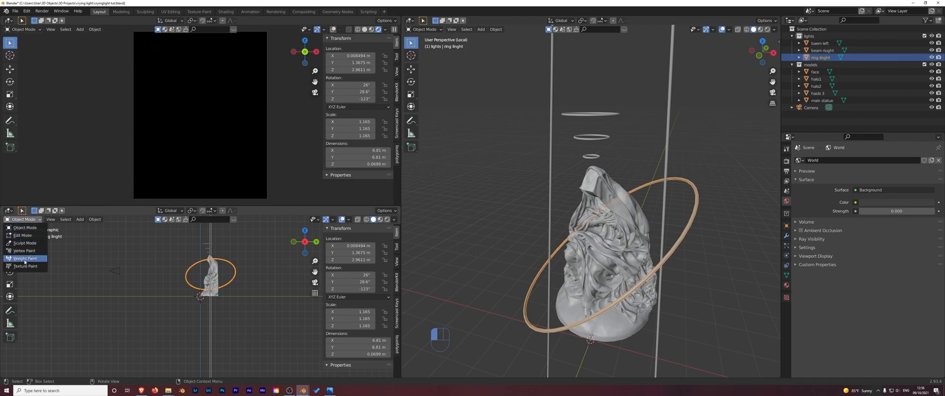
left_click(8, 210)
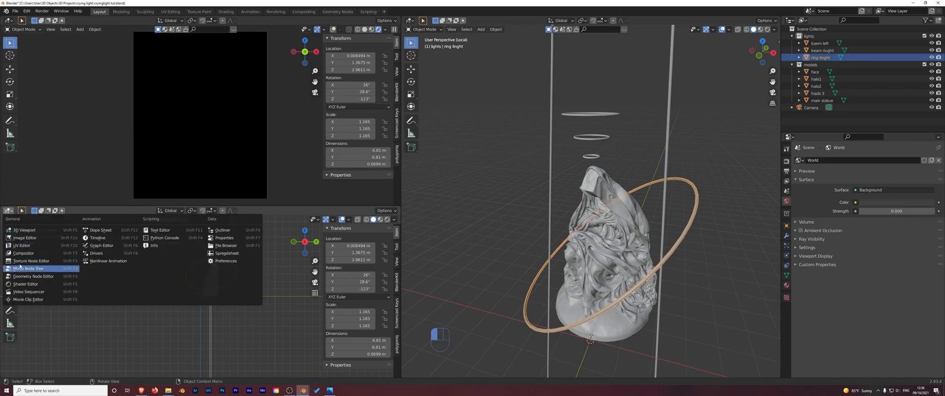
left_click(26, 284)
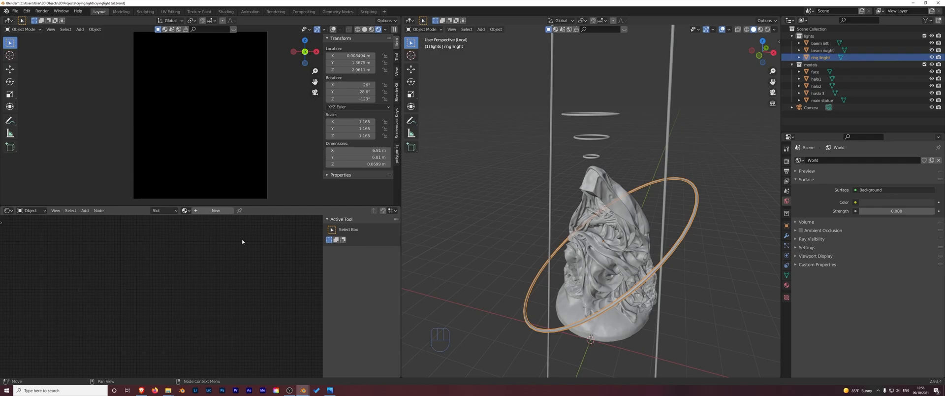
key("n")
Create a new material on the large tilted ring and name it "ringlihgt"
left_click(215, 211)
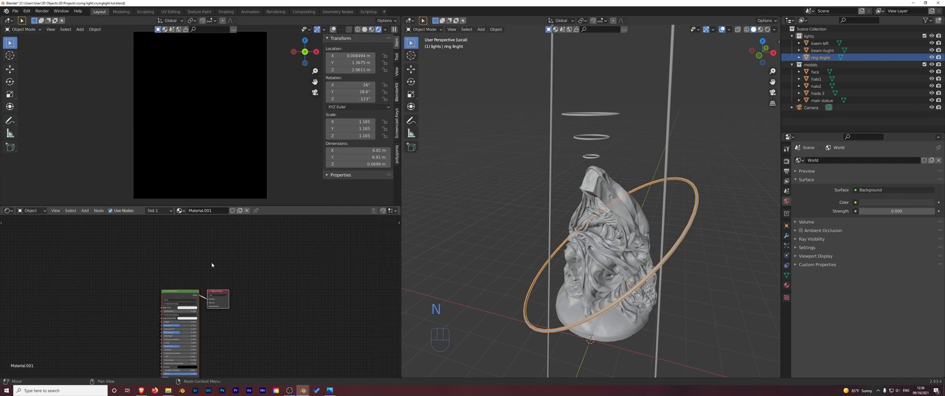
middle_click_drag(203, 252, 210, 222)
left_click(216, 209)
type("ringlihgt")
key("Return")
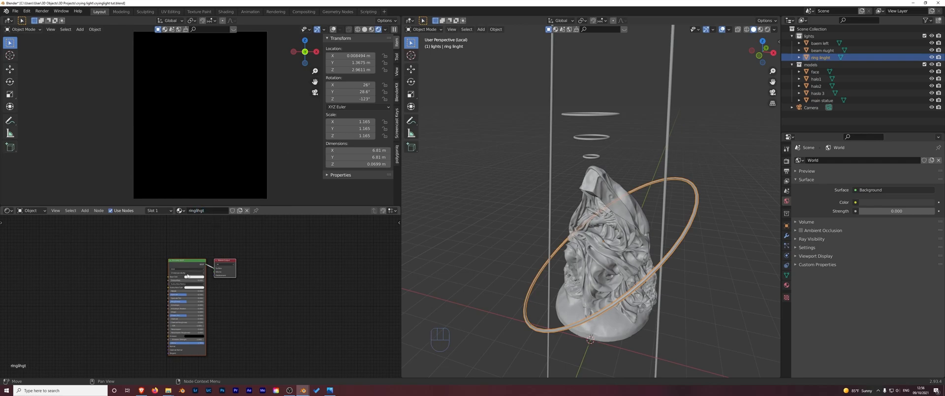
Give the ring's material a white emission colour and set its emission strength to 11
scroll(137, 318, "up", 1)
middle_click_drag(137, 318, 189, 254)
scroll(196, 294, "up", 5)
left_click(259, 271)
left_click(276, 271)
left_click_drag(298, 228, 298, 189)
left_click_drag(252, 276, 283, 277)
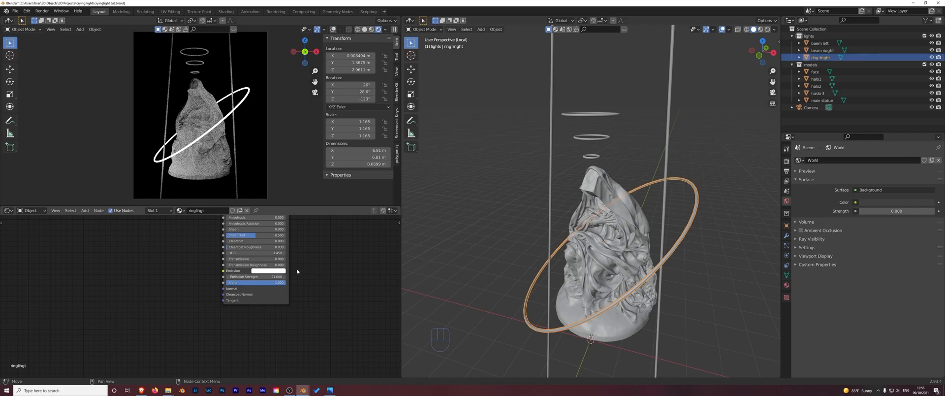
Create a new material on the left cylinder and name it "left beam"
left_click(551, 214)
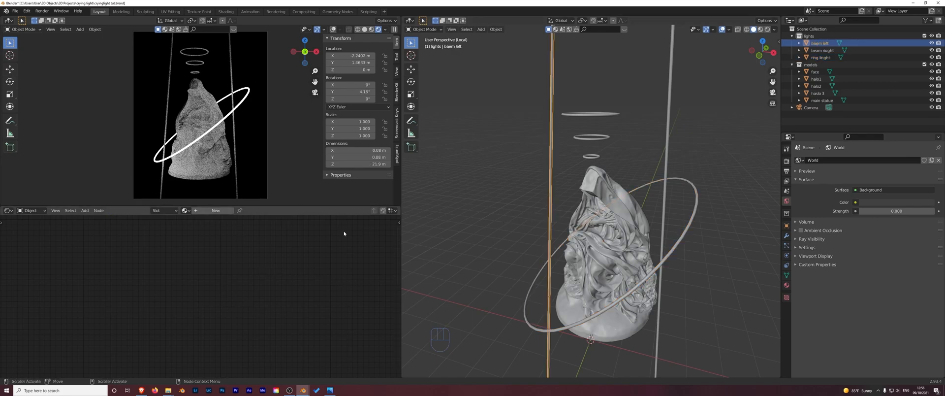
left_click(204, 211)
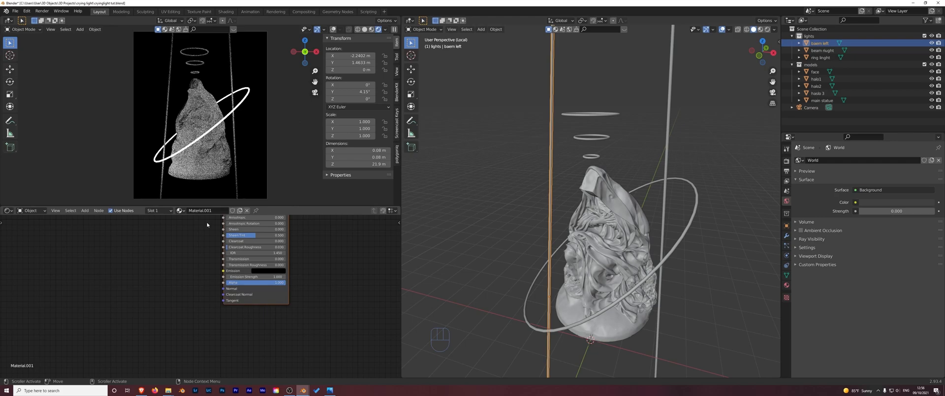
key("BackSpace")
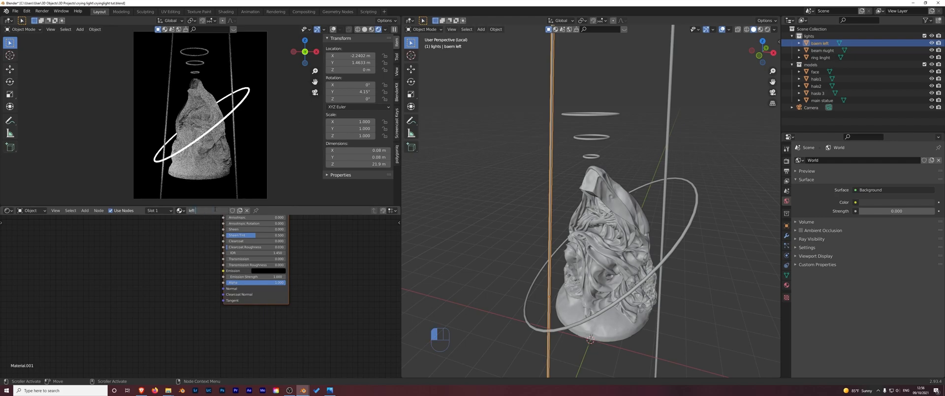
key("Return")
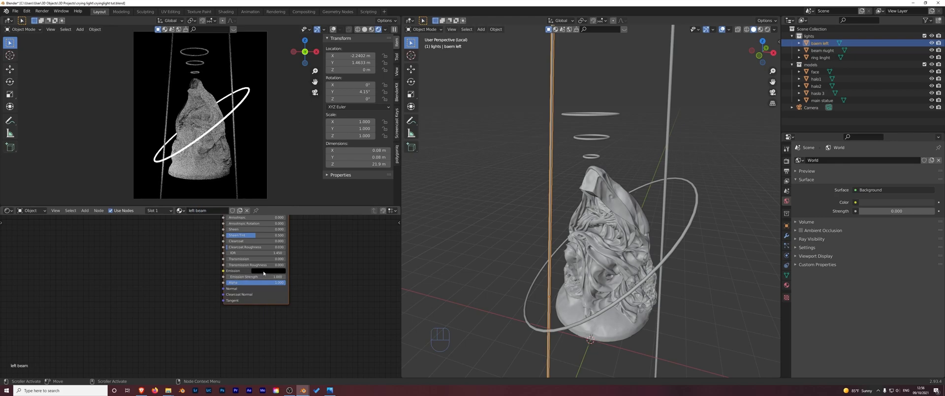
Give the left beam material a saturated blue emission colour and raise its emission strength
left_click(266, 271)
left_click_drag(298, 218, 298, 206)
left_click(285, 199)
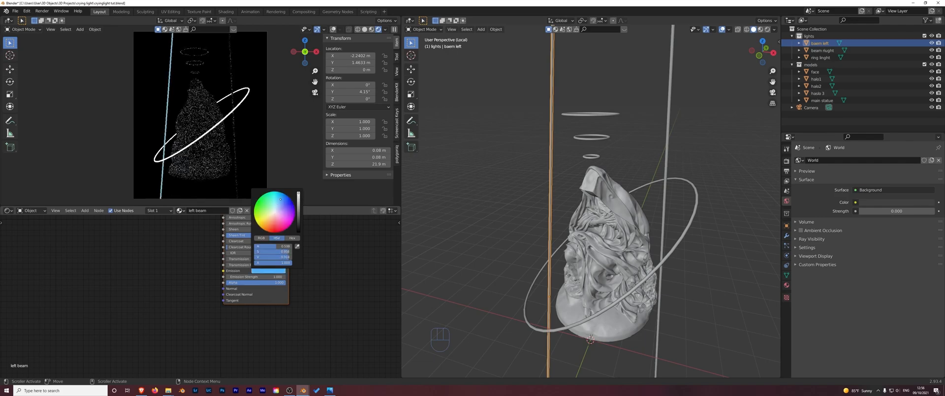
left_click(244, 277)
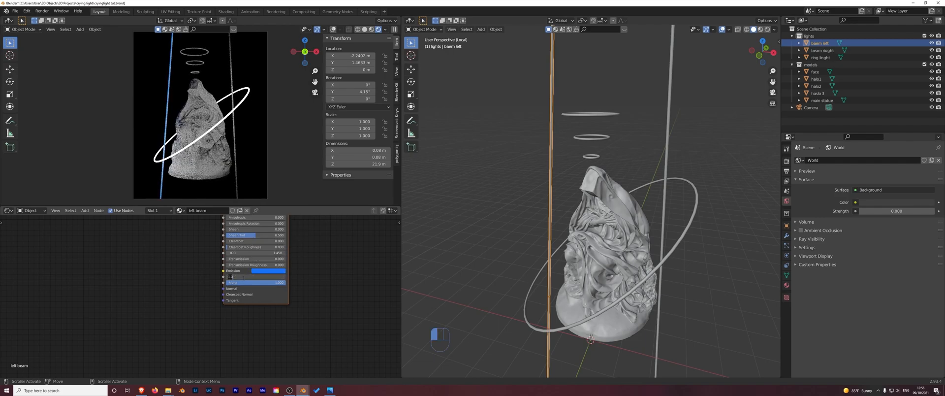
type("12.8")
key("Return")
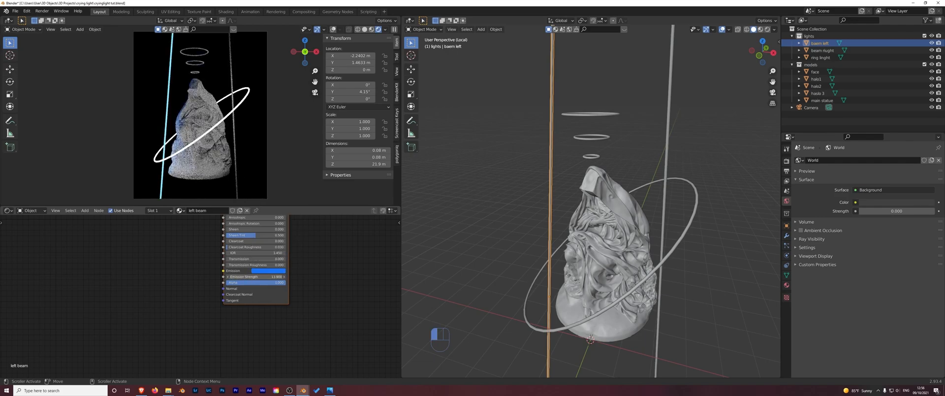
left_click_drag(248, 277, 245, 277)
Create a new material on the right cylinder and name it "rightbeam"
left_click(237, 190)
left_click(203, 213)
left_click(204, 211)
type("right")
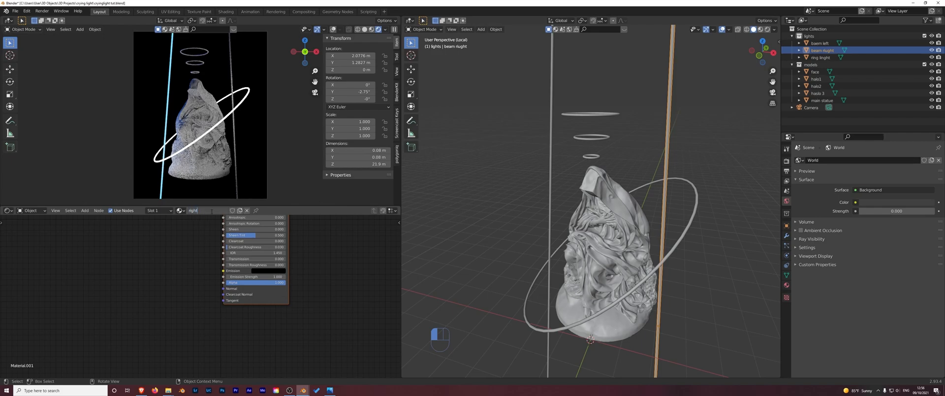
key("Return")
Give the rightbeam material an orange emission colour and set its emission strength to 4
left_click(263, 271)
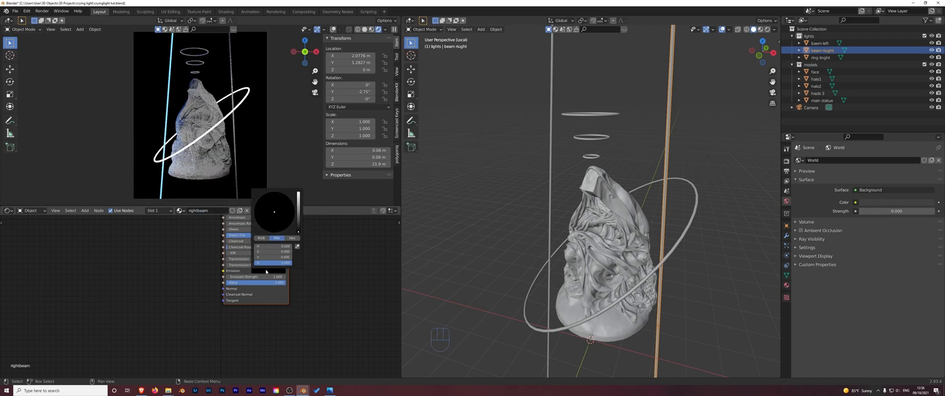
left_click_drag(298, 232, 264, 226)
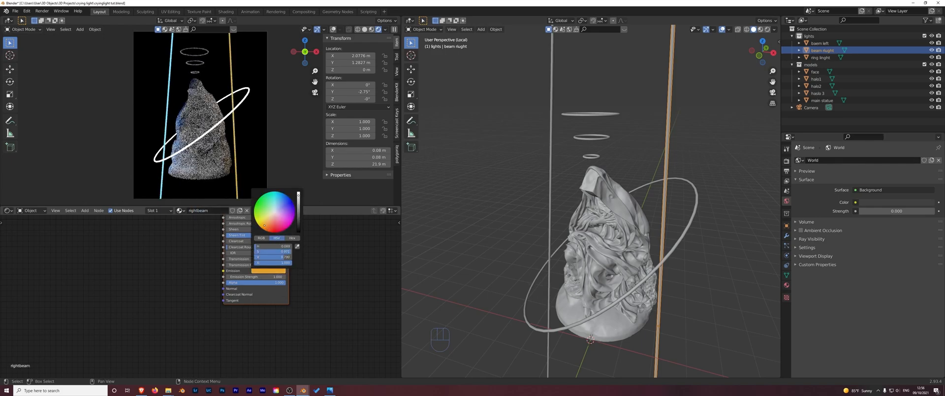
left_click_drag(260, 276, 301, 276)
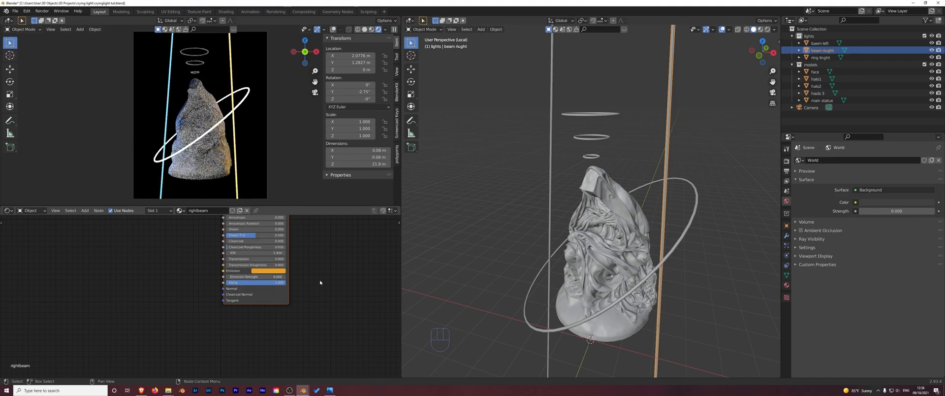
Examine the three halo rings above the statue up close in the rendered camera view
left_click(593, 155)
left_click(592, 137, "shift")
left_click(592, 114, "shift")
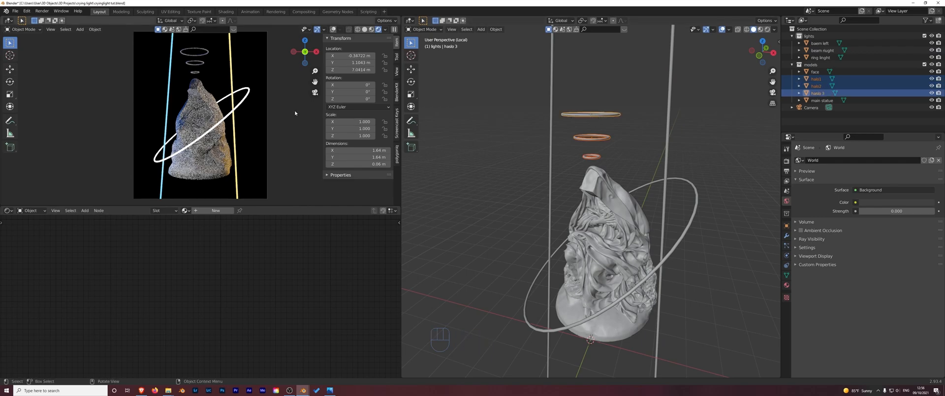
scroll(186, 65, "up", 1, "alt")
key("space")
key("space")
key("alt")
middle_click_drag(201, 89, 203, 74, "alt")
middle_click_drag(209, 98, 215, 93, "alt")
key("KP_0")
key("shift")
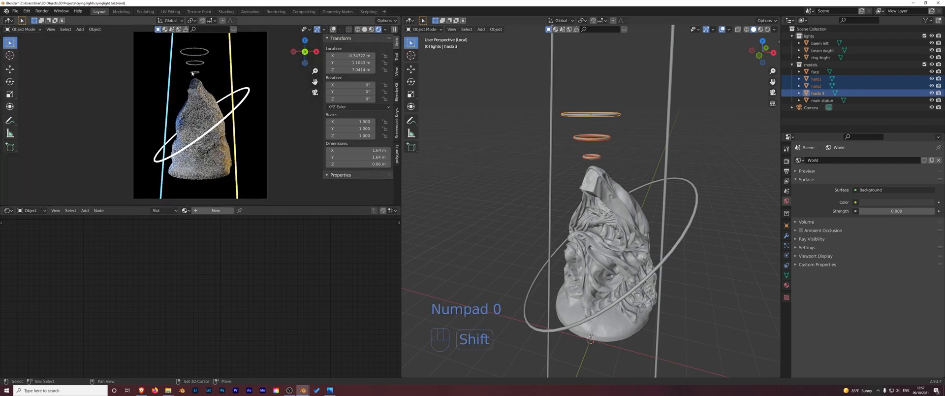
left_click(266, 101)
scroll(216, 78, "up", 5)
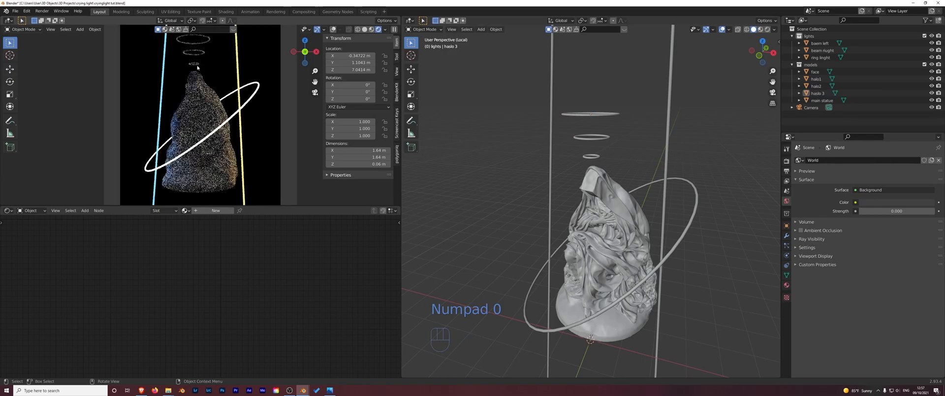
middle_click_drag(203, 78, 198, 143, "ctrl")
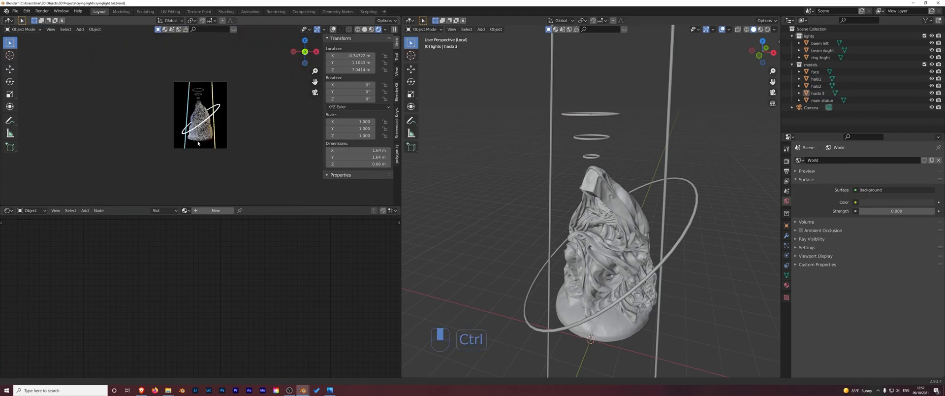
middle_click_drag(196, 102, 226, 146, "ctrl")
scroll(200, 110, "up", 4)
scroll(200, 110, "up", 3)
Create a new material on the topmost halo ring and name it "halo"
left_click(605, 116)
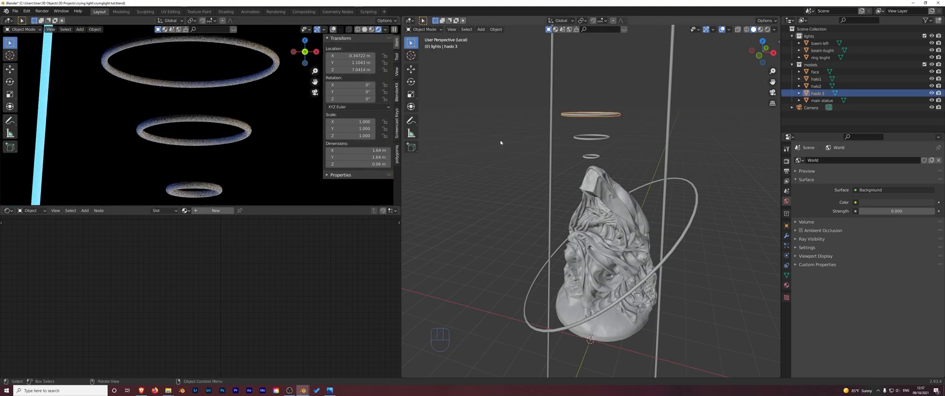
left_click(224, 211)
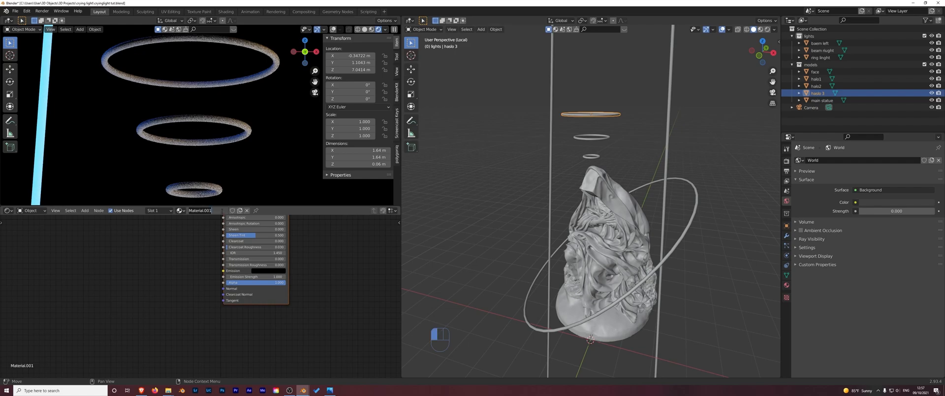
type("halo")
key("Return")
middle_click_drag(254, 226, 221, 322)
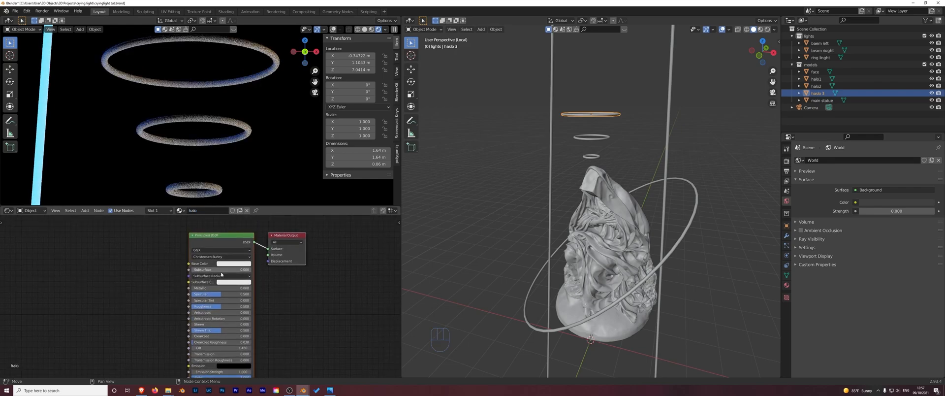
Give the halo material an orange base colour and set its metallic value to 1.000
left_click(225, 264)
left_click(232, 214)
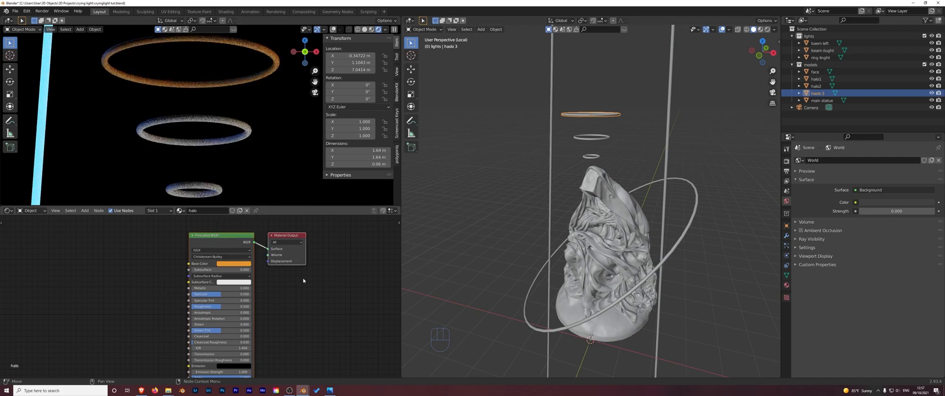
left_click_drag(210, 288, 252, 288)
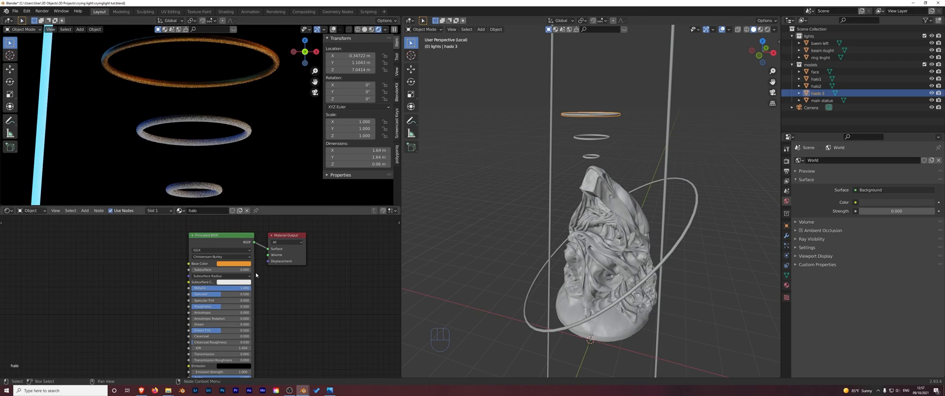
Limit the rendered preview to a region around the topmost halo ring and set the viewport samples to 64
key("ctrl+b")
left_click_drag(90, 95, 286, 34)
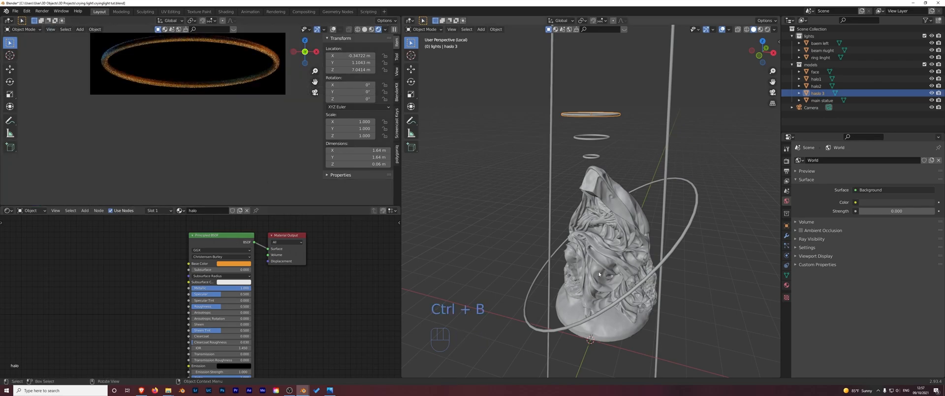
left_click(787, 172)
left_click(786, 161)
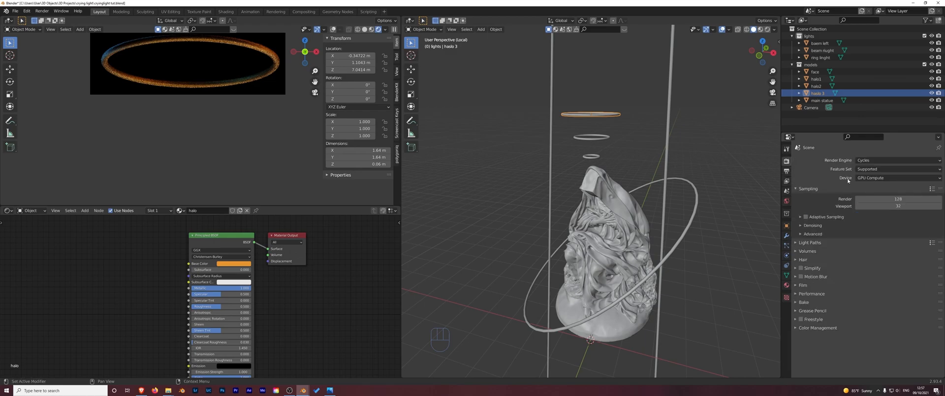
left_click(898, 205)
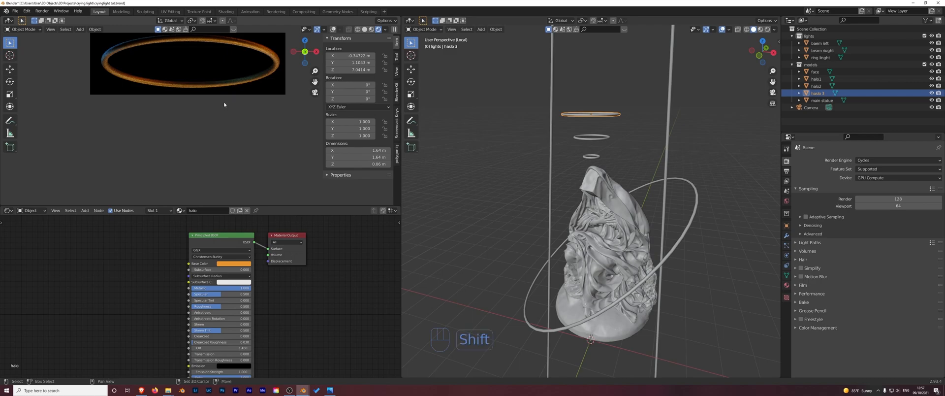
Lower the halo material's roughness for sharper reflections on the topmost ring
middle_click_drag(224, 104, 238, 154, "shift")
scroll(227, 119, "up", 3)
middle_click_drag(207, 126, 159, 120, "shift")
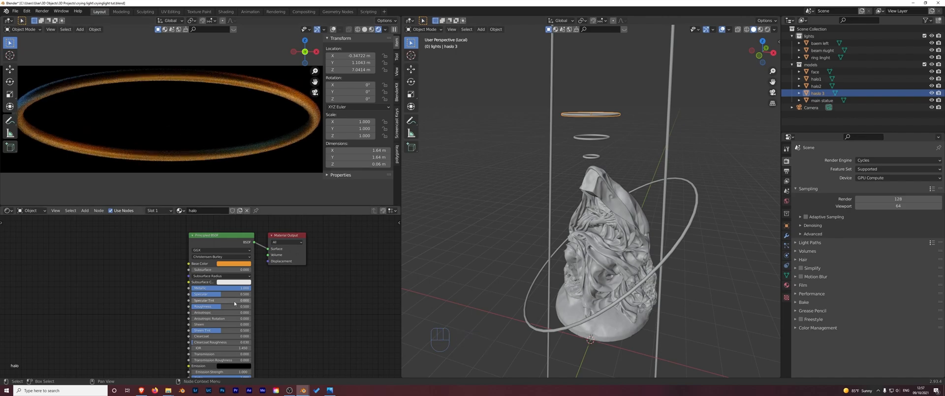
left_click_drag(216, 307, 206, 307)
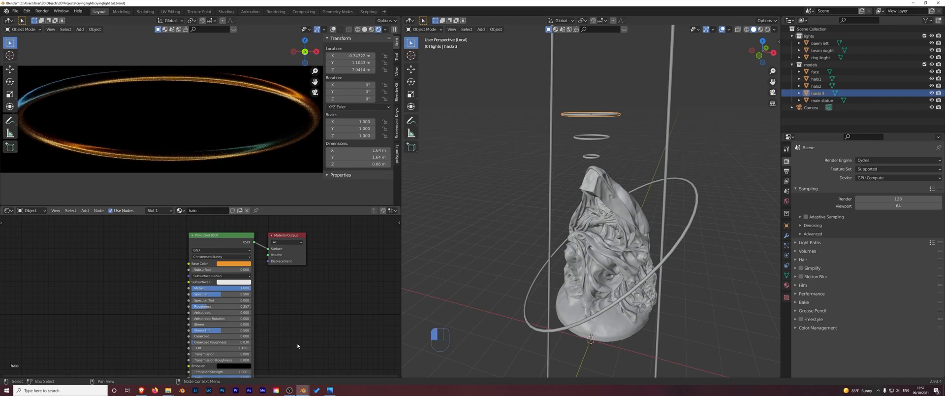
Try to assign the existing halo material to both smaller halo rings at once
left_click(592, 137)
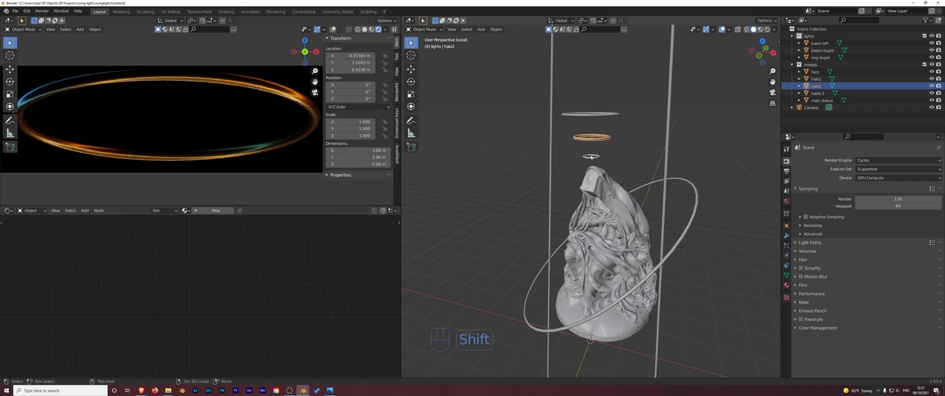
left_click(591, 157, "shift")
left_click(185, 210)
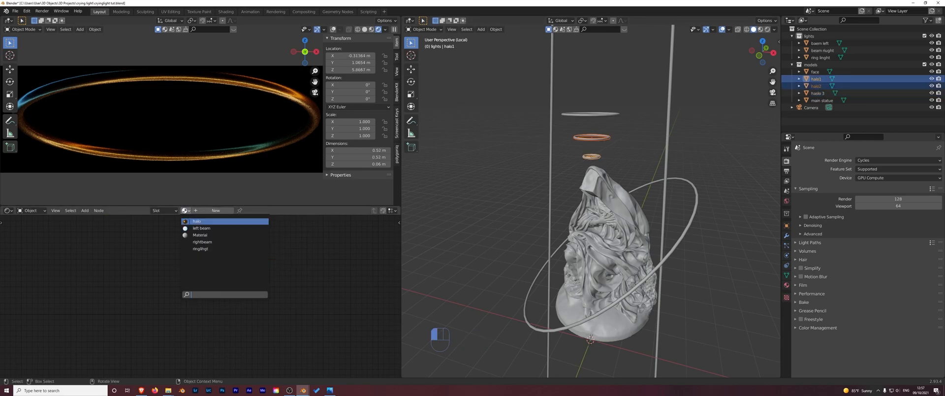
left_click(197, 221)
Redraw the render region so it covers the whole camera frame
scroll(233, 156, "down", 1, "alt")
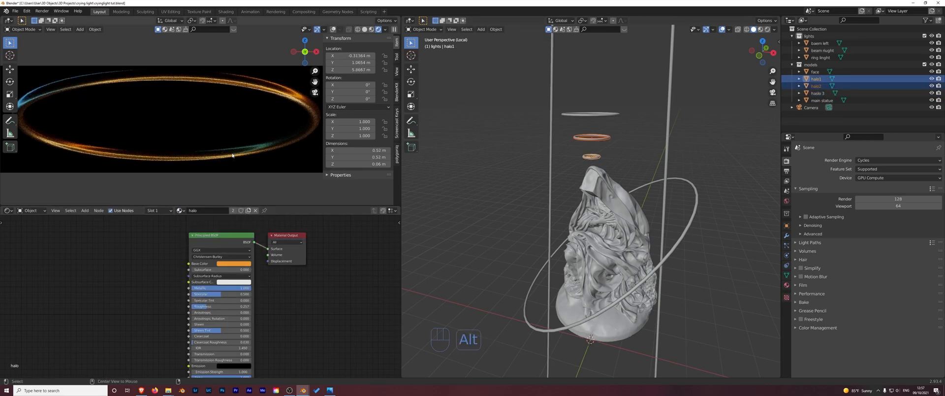
scroll(236, 152, "down", 1, "alt")
scroll(249, 156, "down", 12)
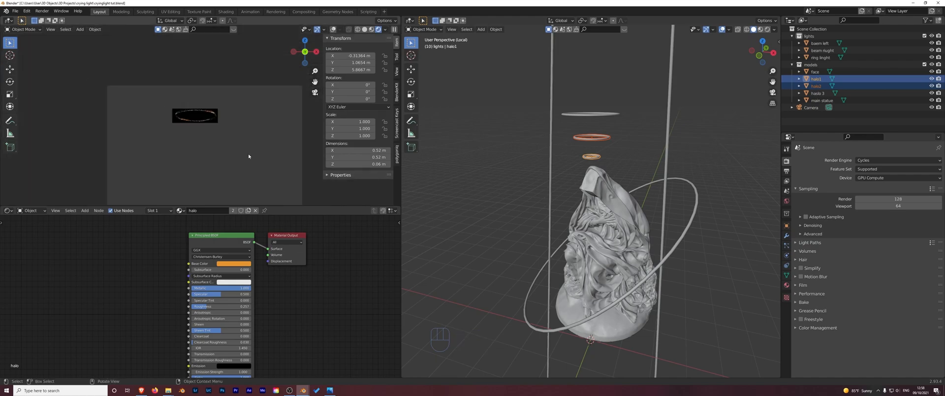
scroll(244, 162, "down", 5)
key("ctrl+b")
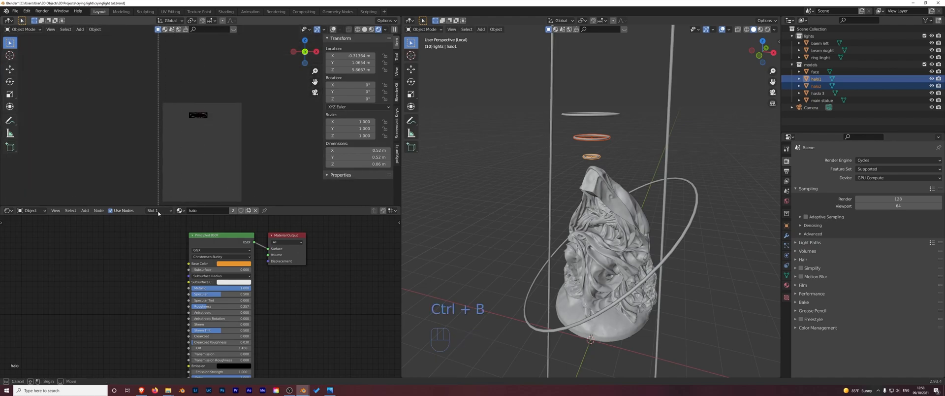
left_click_drag(160, 98, 247, 200)
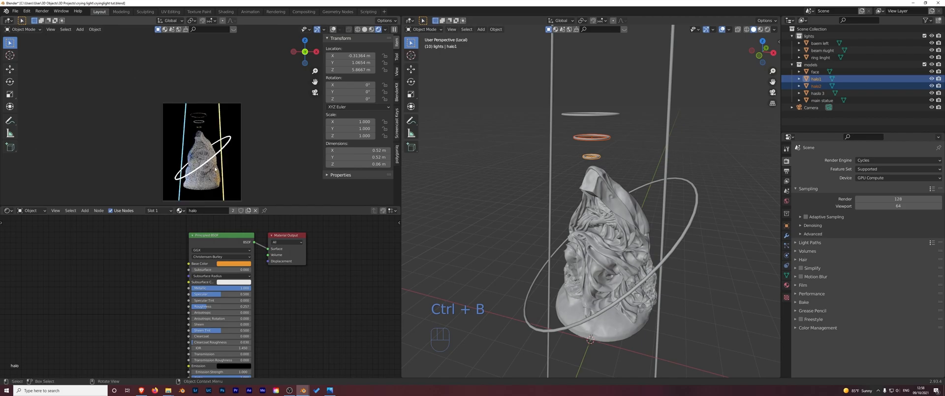
Assign the existing halo material to the middle halo ring
scroll(197, 142, "up", 3)
left_click(196, 131)
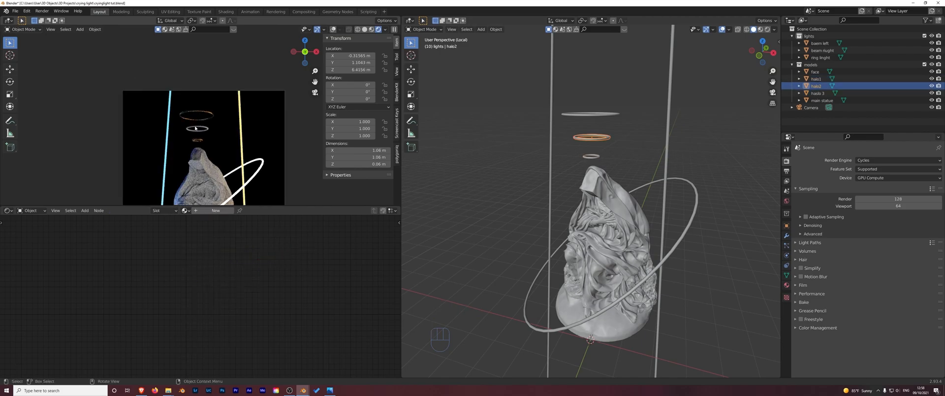
left_click(213, 210)
left_click(247, 211)
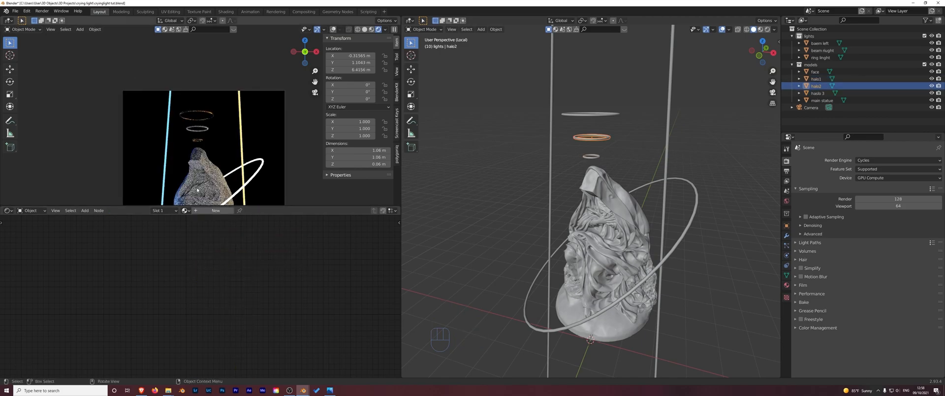
left_click(185, 210)
left_click(205, 224)
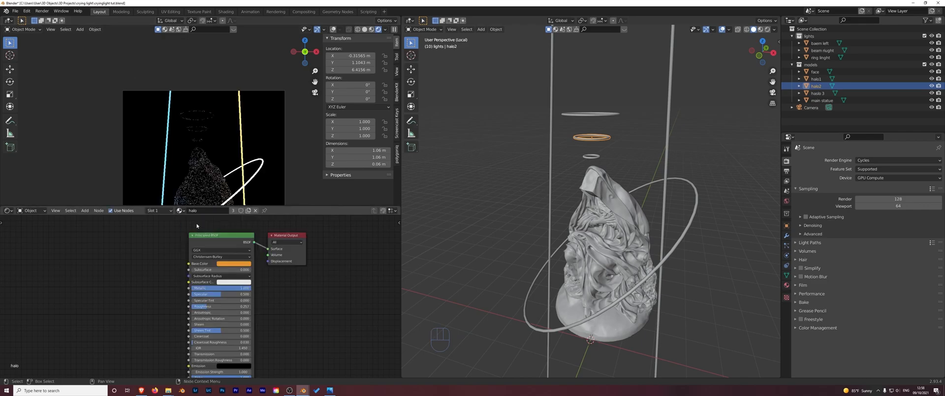
Deselect the halo ring and add an area light to the scene
scroll(257, 156, "down", 2)
middle_click_drag(257, 156, 258, 111, "shift")
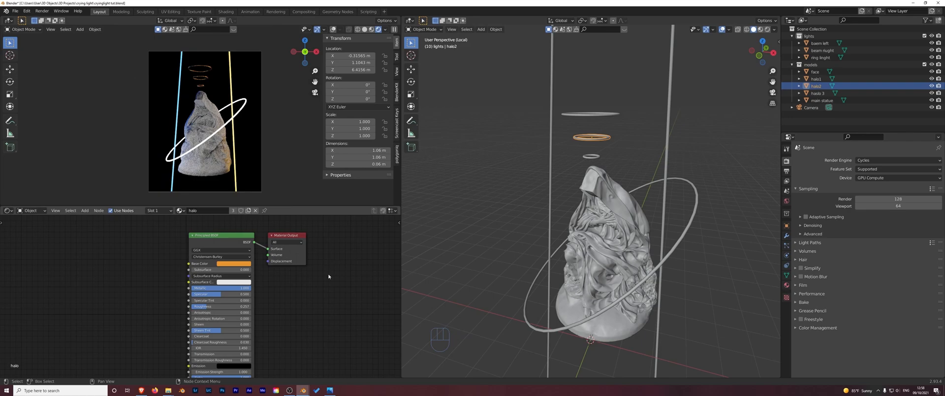
left_click(486, 235)
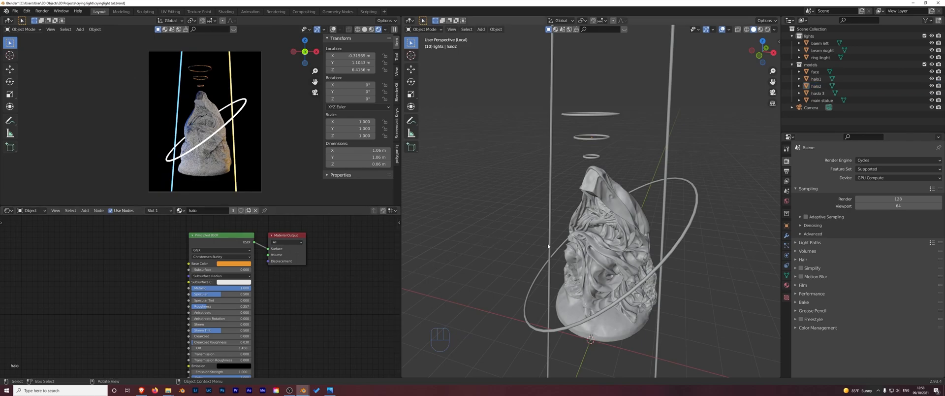
key("shift+a")
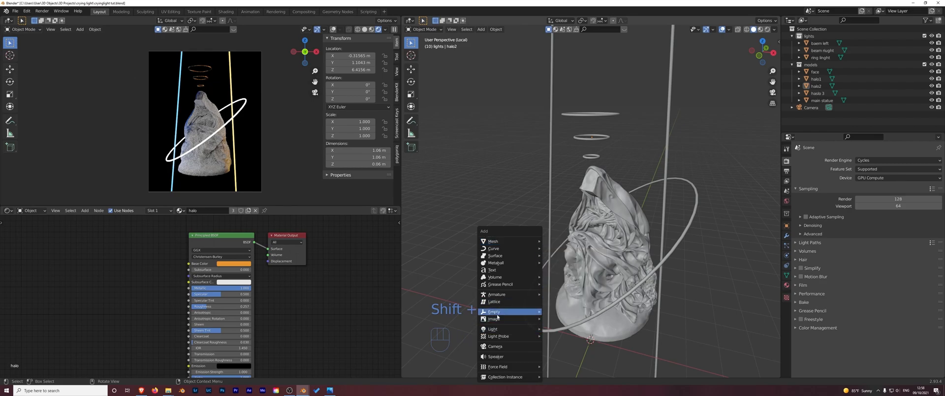
mouse_move(515, 329)
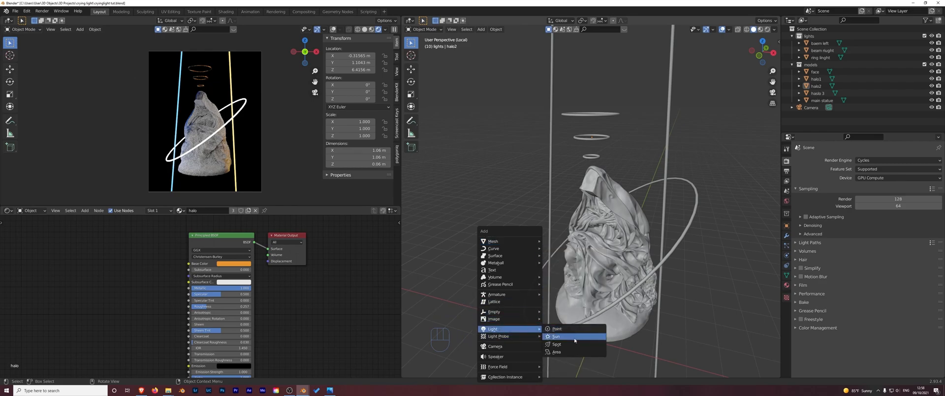
left_click(557, 351)
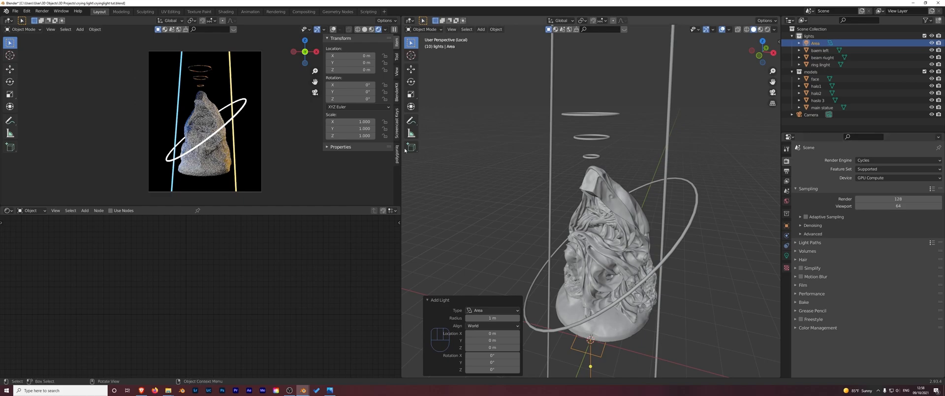
Raise the area light in front of the statue, to about Y -4.09 m and Z 7.69 m
left_click(316, 51)
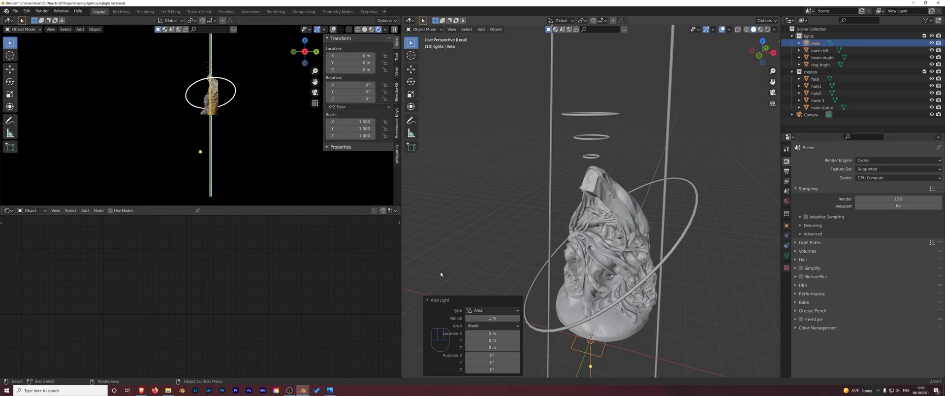
key("g")
left_click(250, 97)
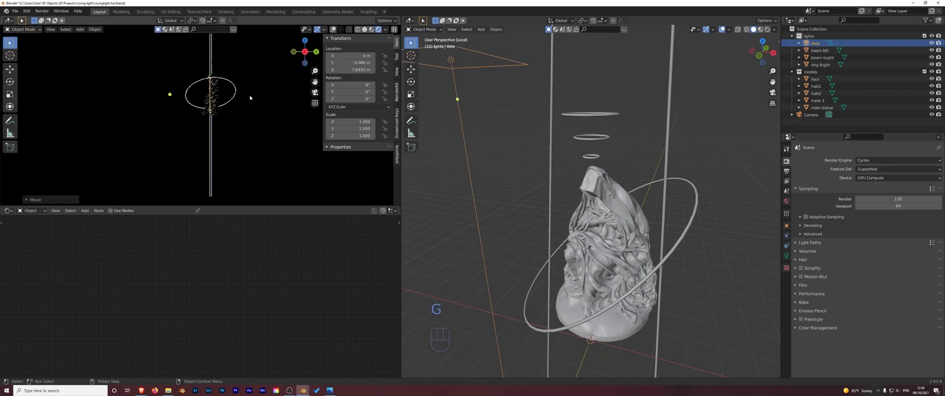
key("KP_0")
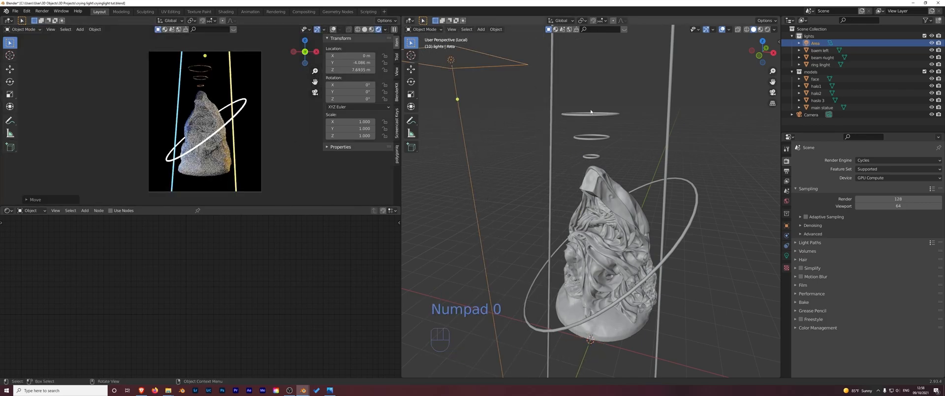
Tilt the area light about 37° toward the statue and move it close above the head, about Y -0.85 m and Z 6.56 m
left_click(774, 52)
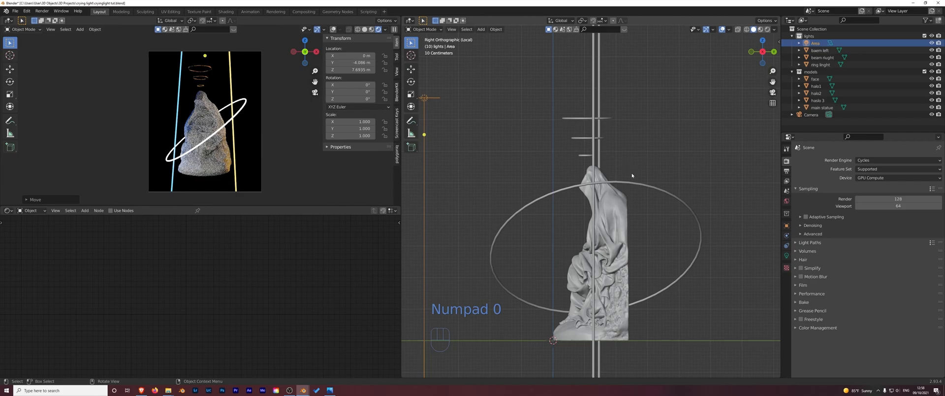
key("r")
left_click(596, 365)
key("g")
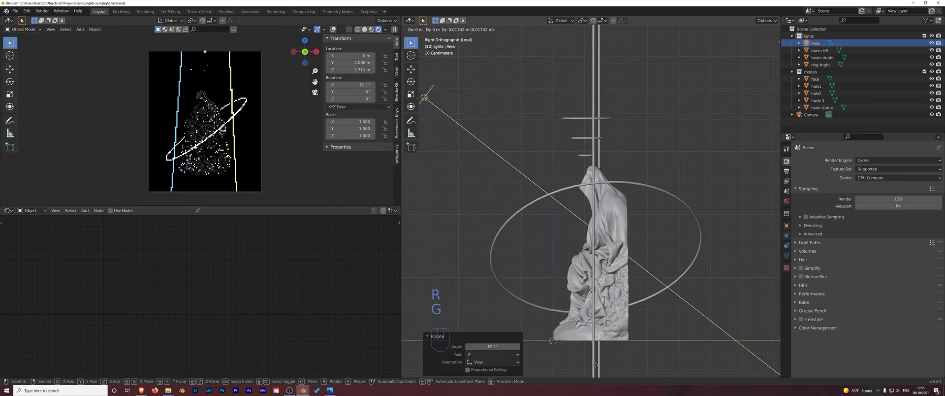
left_click(689, 59)
key("r")
left_click(679, 129)
key("g")
left_click(697, 145)
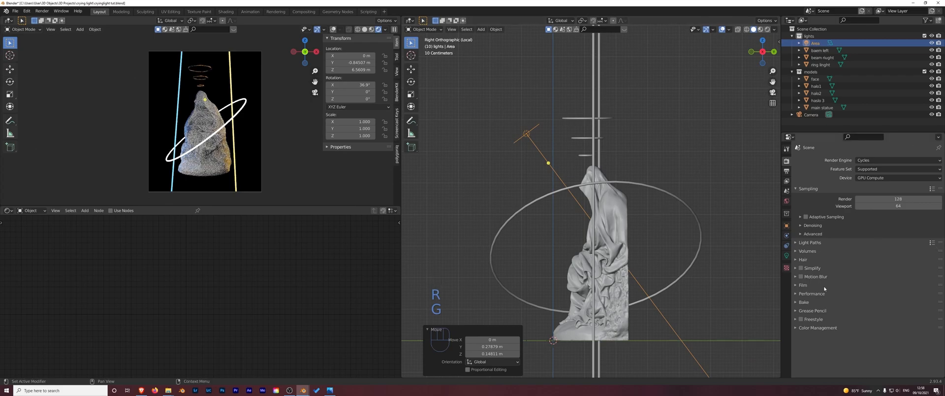
Set the area light's size to 0.3 m and its power to 20.5 W
left_click(786, 256)
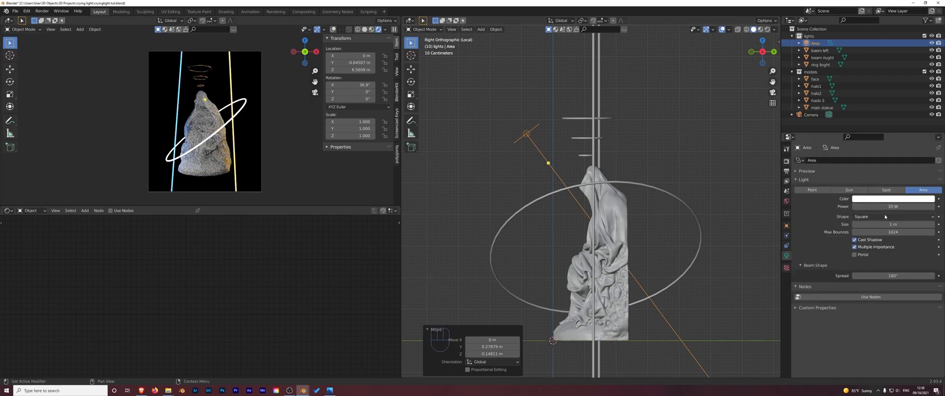
left_click_drag(894, 225, 904, 207)
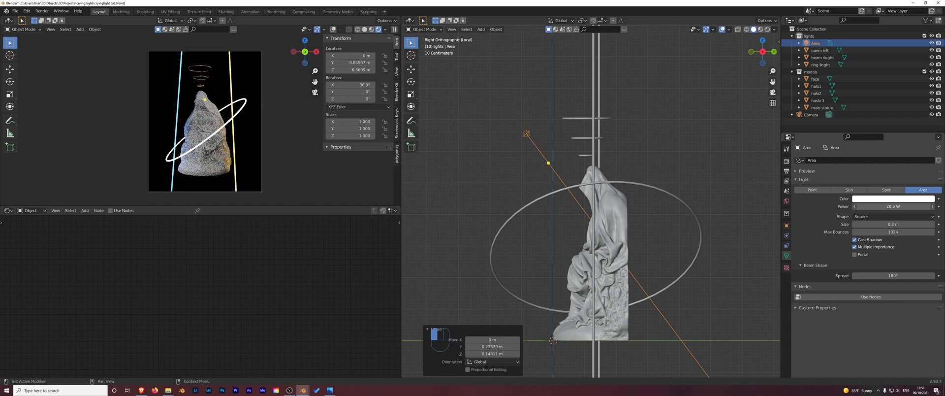
Create a new material on the statue's face object and name it "facelught"
middle_click_drag(505, 175, 565, 186)
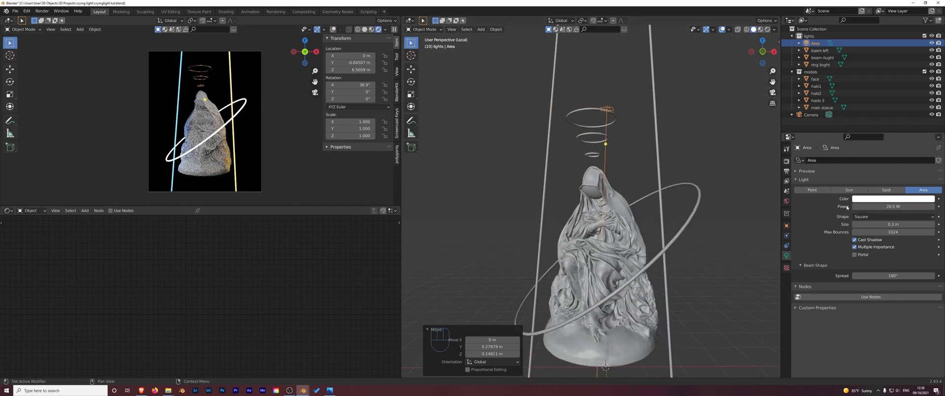
left_click(594, 194)
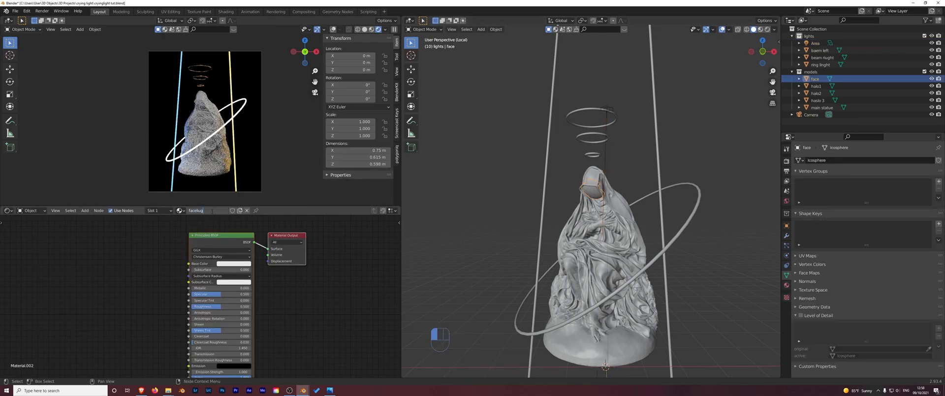
type("ht")
key("Return")
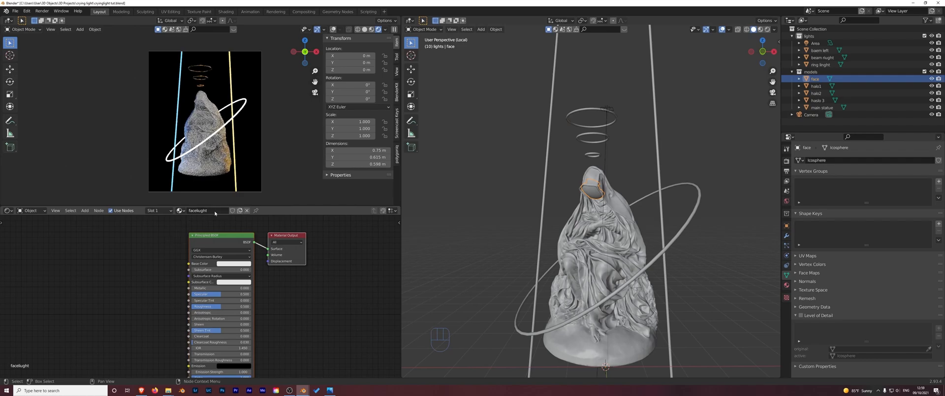
Give the face's "facelught" material a purple emission colour and raise its emission strength
left_click(199, 252)
scroll(193, 293, "down", 1)
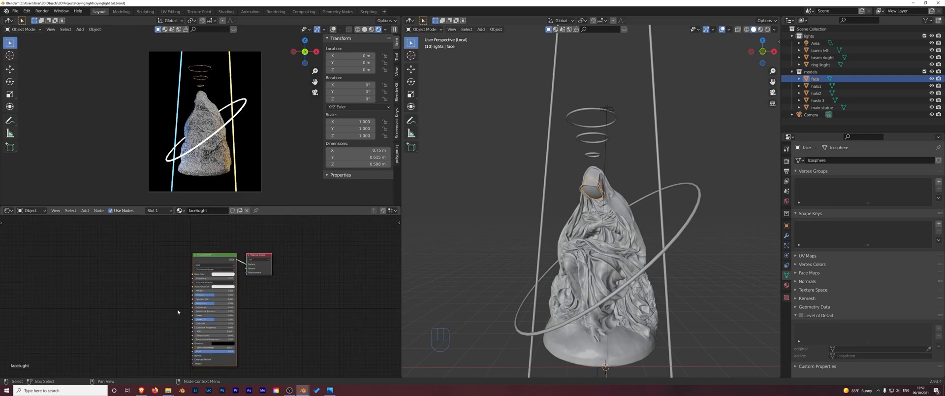
middle_click_drag(178, 313, 174, 215)
scroll(185, 310, "up", 1)
scroll(185, 309, "up", 1)
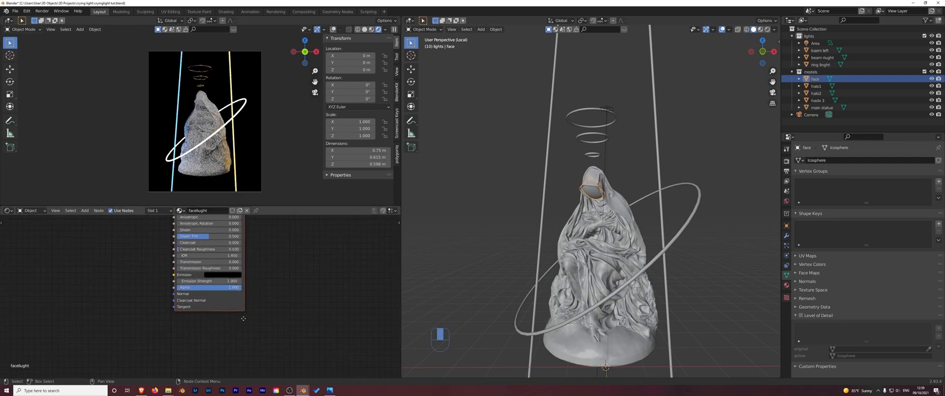
left_click(224, 275)
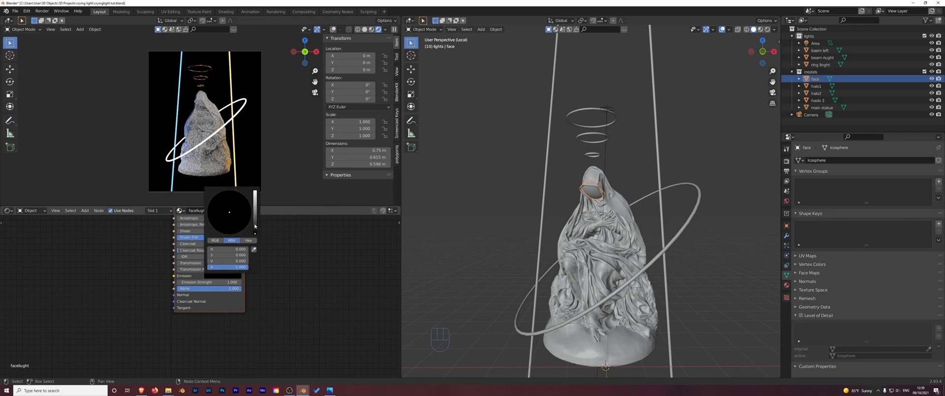
left_click_drag(255, 225, 255, 202)
left_click(245, 218)
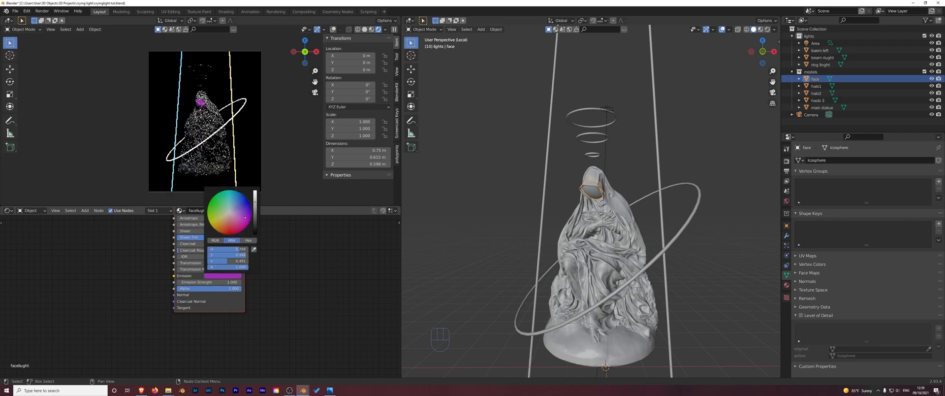
left_click_drag(220, 283, 295, 274)
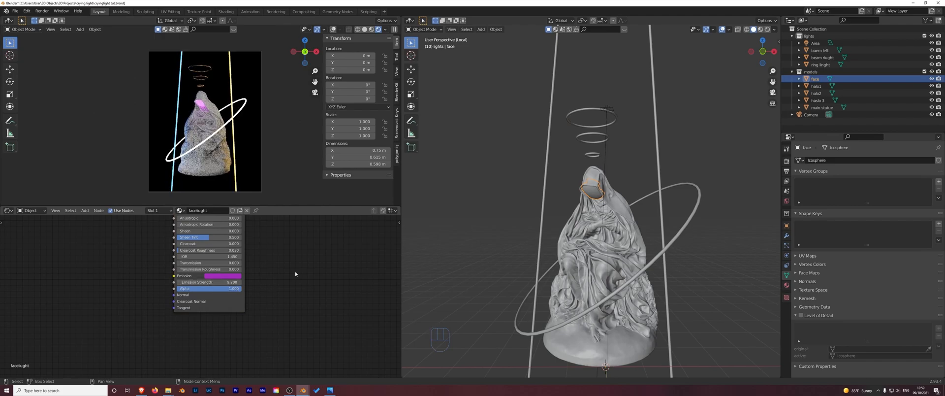
Increase the face material's emission strength further and brighten its emission colour to a vivid magenta
scroll(202, 157, "up", 4)
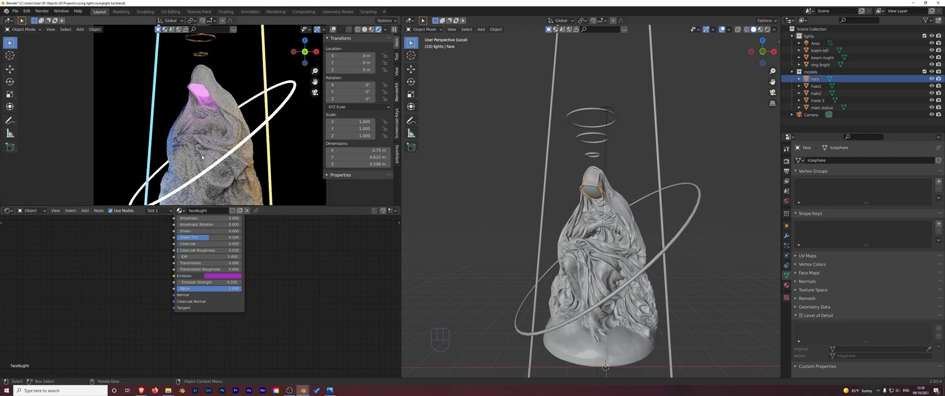
scroll(275, 247, "down", 3)
scroll(236, 167, "down", 2)
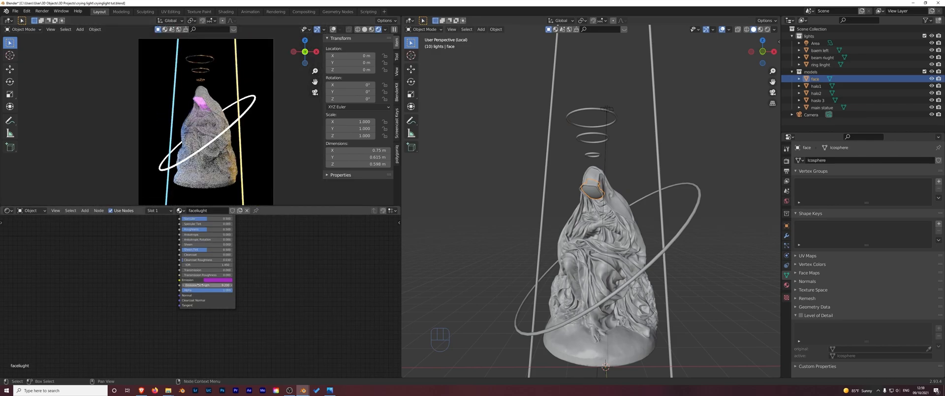
scroll(206, 155, "down", 1)
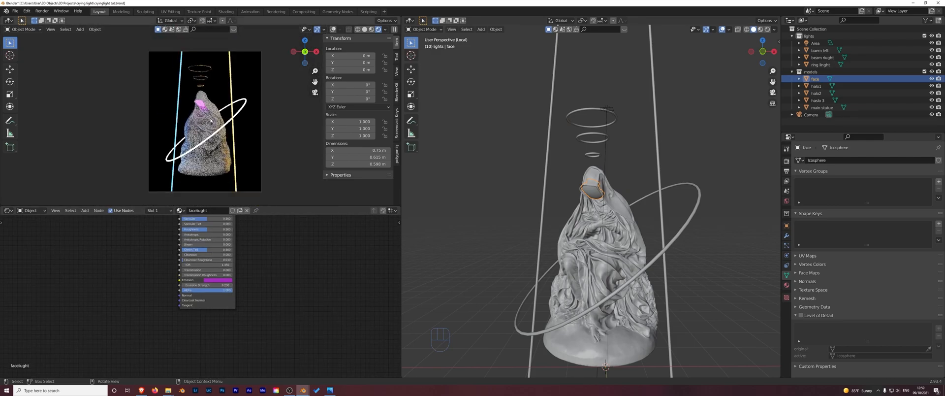
mouse_move(210, 285)
left_mouse_down()
mouse_move(227, 285)
mouse_move(209, 283)
left_mouse_up()
left_click(210, 281)
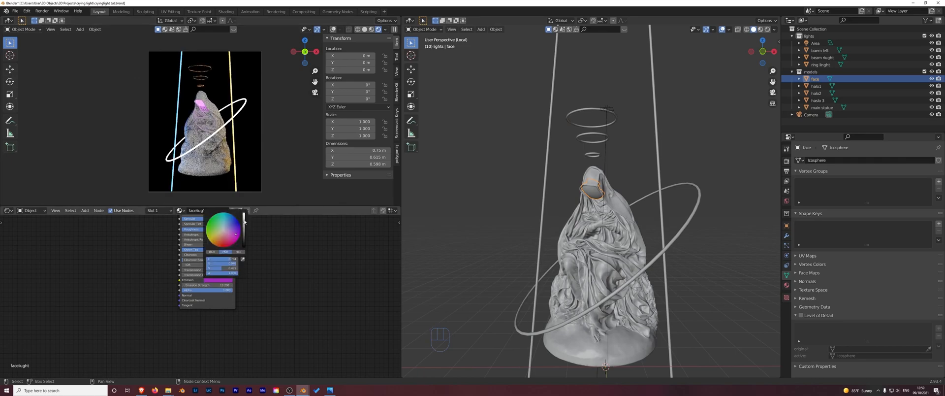
left_click_drag(245, 221, 244, 213)
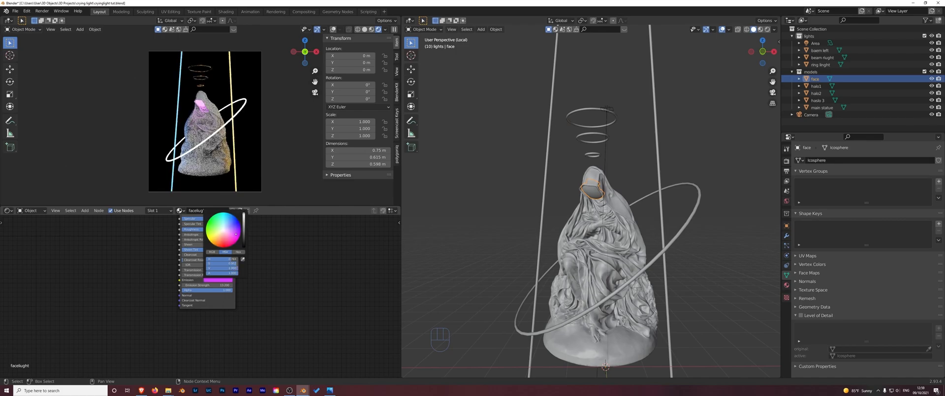
left_click(294, 263)
left_click(478, 241)
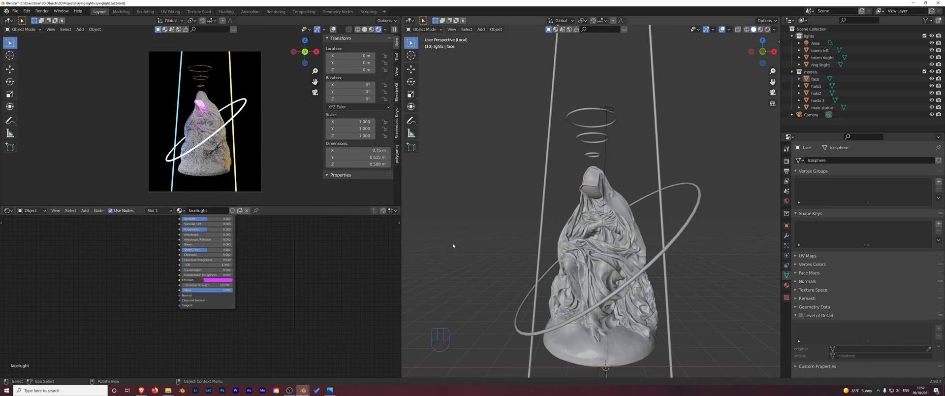
Select the main statue, setting the camera viewport to Solid shading and the perspective viewport to Rendered shading
middle_click_drag(468, 253, 714, 266)
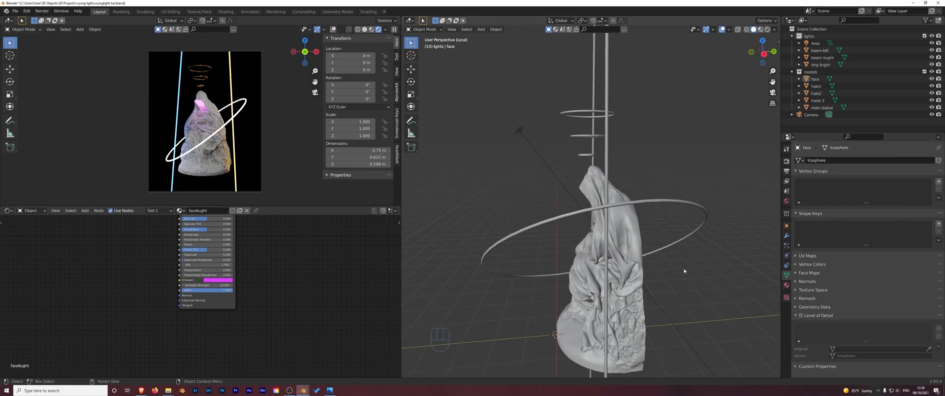
middle_click_drag(472, 277, 521, 270)
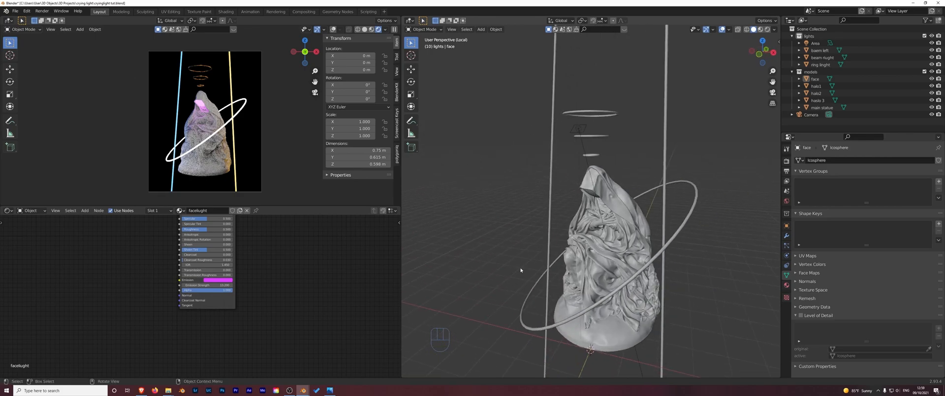
left_click(621, 216)
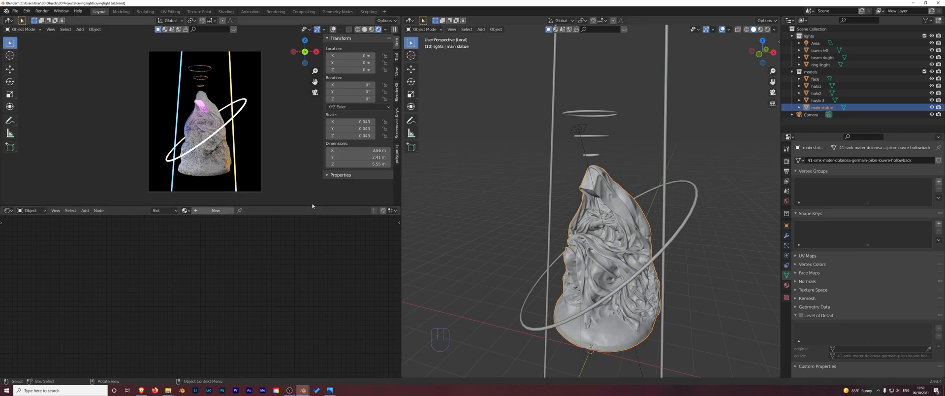
middle_click_drag(472, 211, 483, 209)
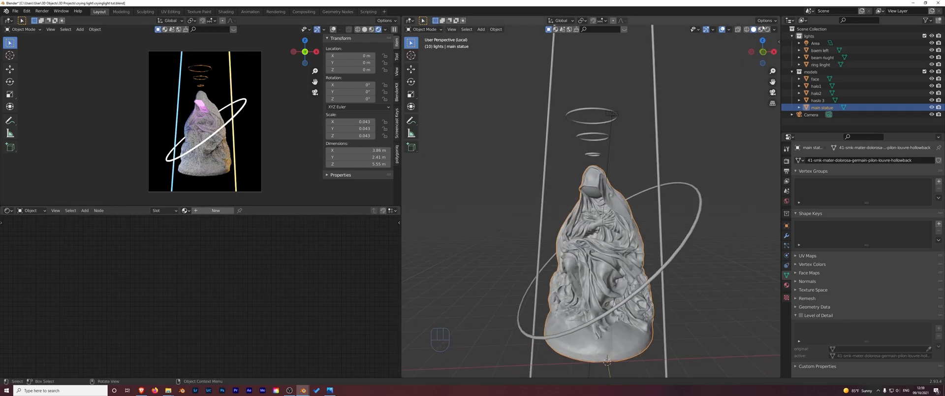
left_click(364, 29)
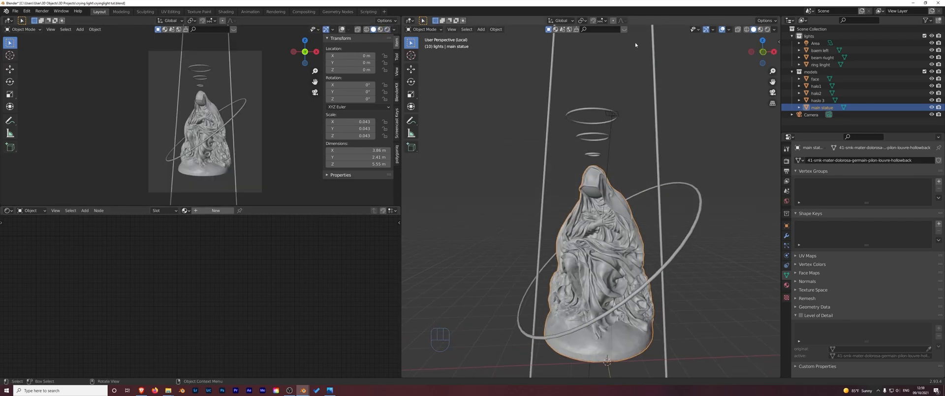
left_click(768, 29)
scroll(597, 225, "up", 2)
middle_click_drag(597, 225, 571, 172, "shift")
scroll(571, 172, "up", 3)
scroll(570, 172, "down", 5)
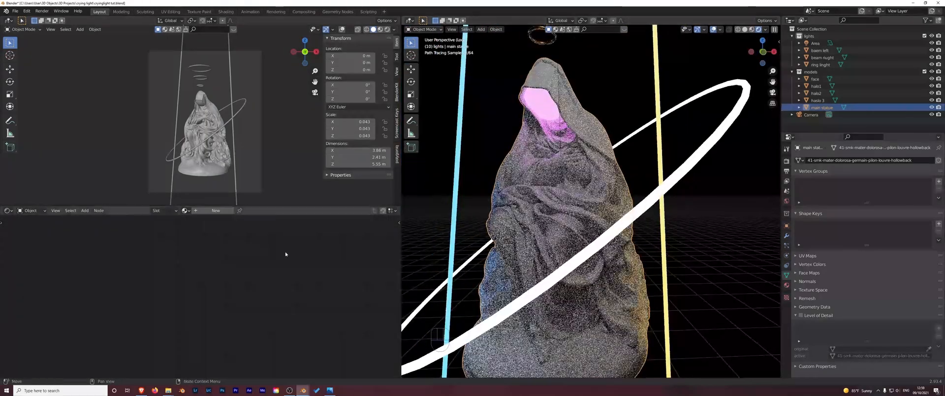
Create a new material on the main statue and name it "sataue marbling"
left_click(215, 211)
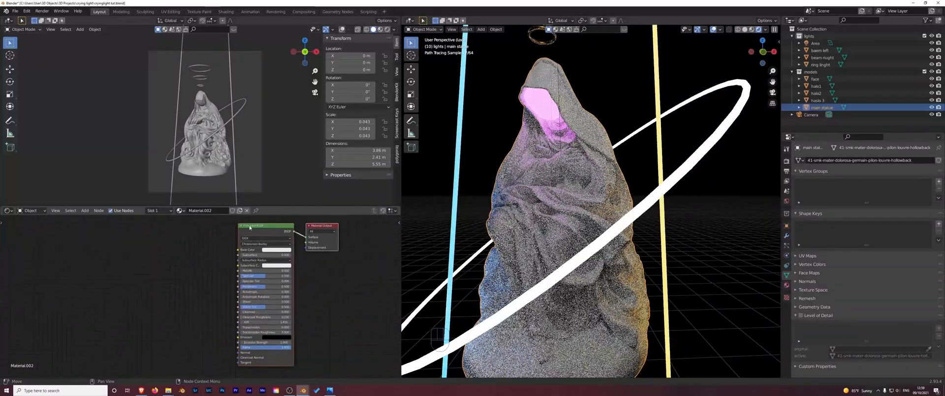
left_click(223, 212)
type("sa")
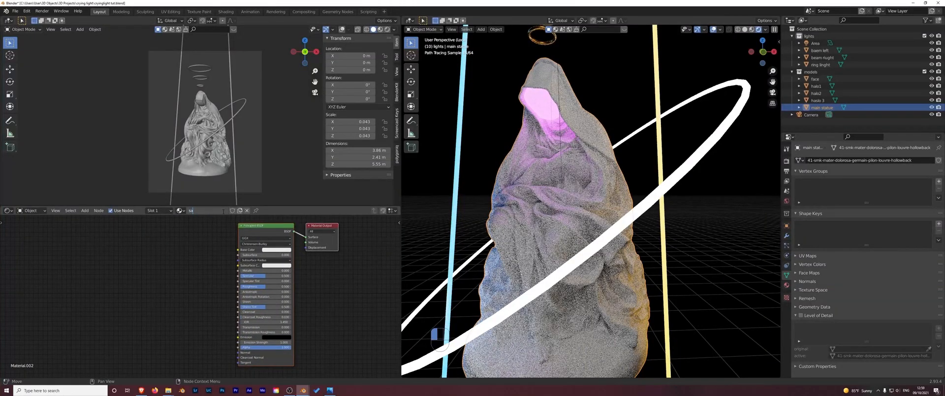
type("taue marbl")
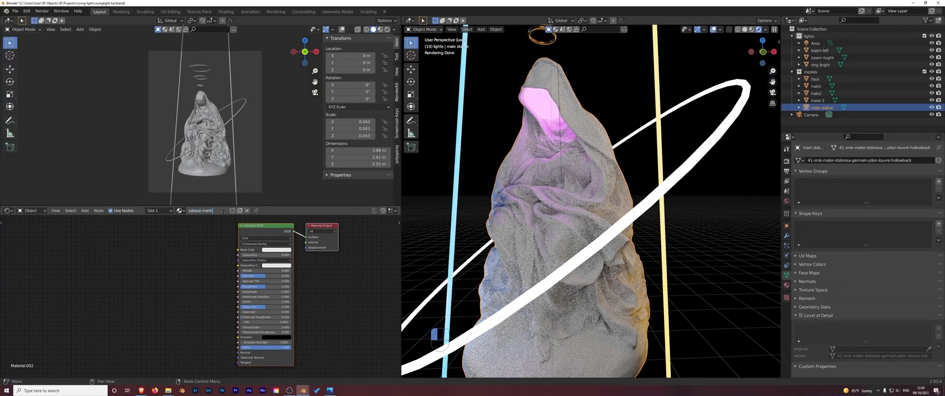
type("ing")
key("Return")
Add the marble COL image texture with Mapping and Texture Coordinate nodes, and connect its colour to the Base Color
middle_click_drag(178, 274, 205, 270)
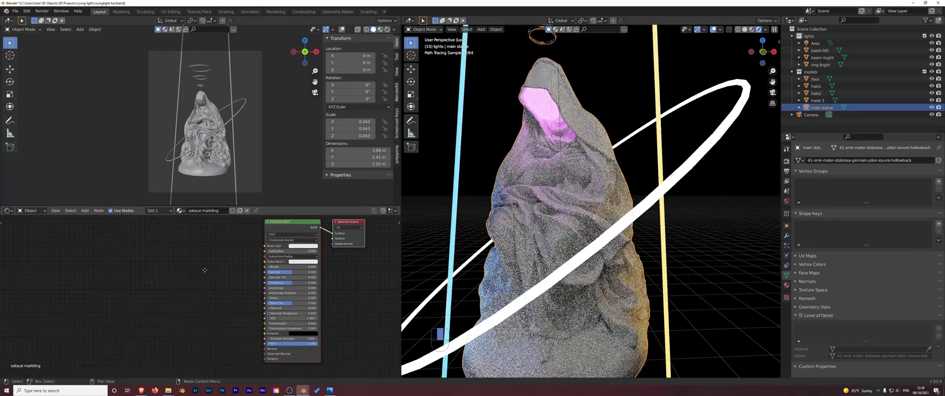
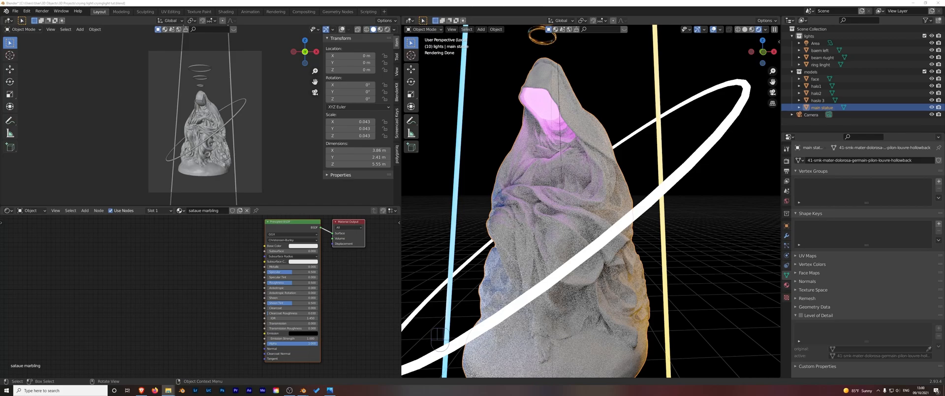
left_click_drag(300, 101, 170, 237)
left_click(183, 243)
key("ctrl+t")
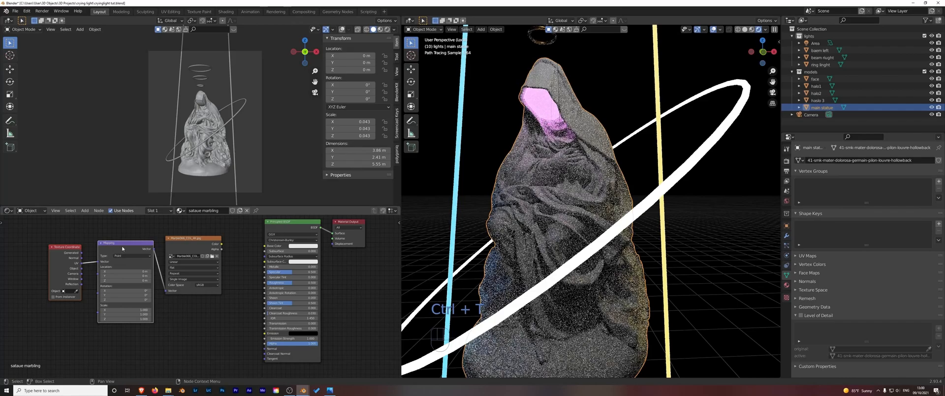
left_click(193, 243)
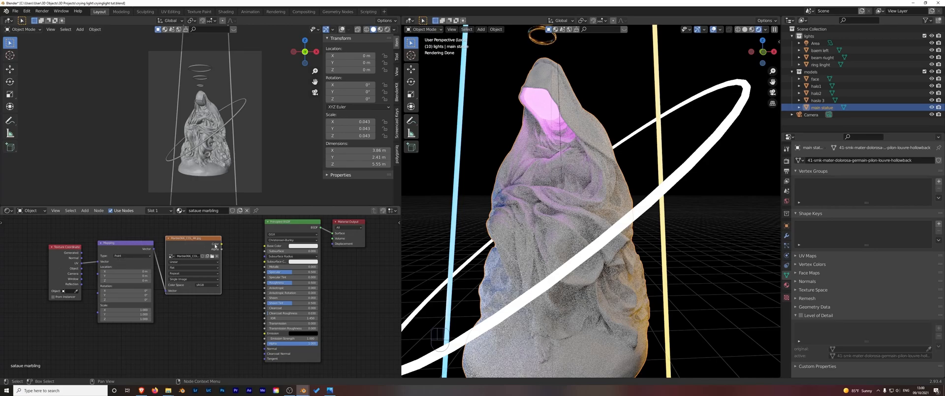
left_click_drag(221, 243, 265, 246)
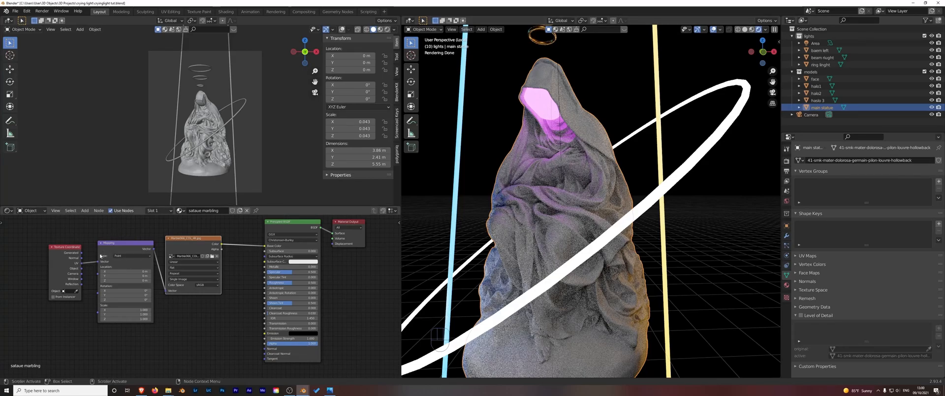
Feed Generated coordinates into the Mapping node and set the marble texture to Box projection with a blend of about 0.3
left_click_drag(82, 253, 98, 261)
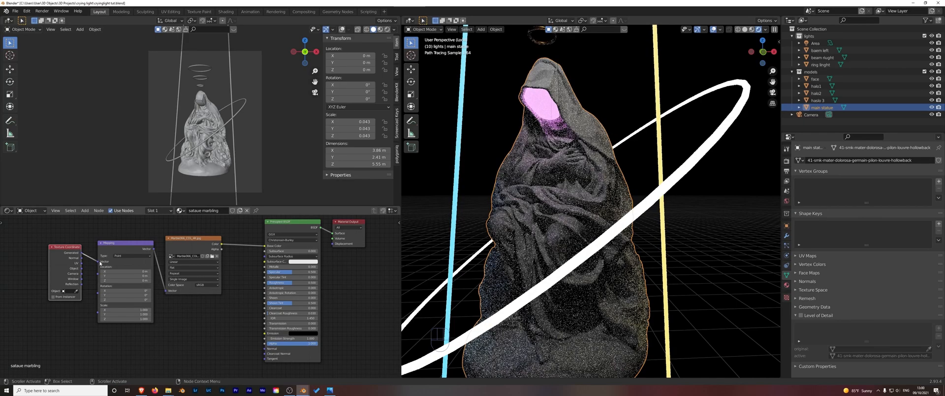
left_click(191, 268)
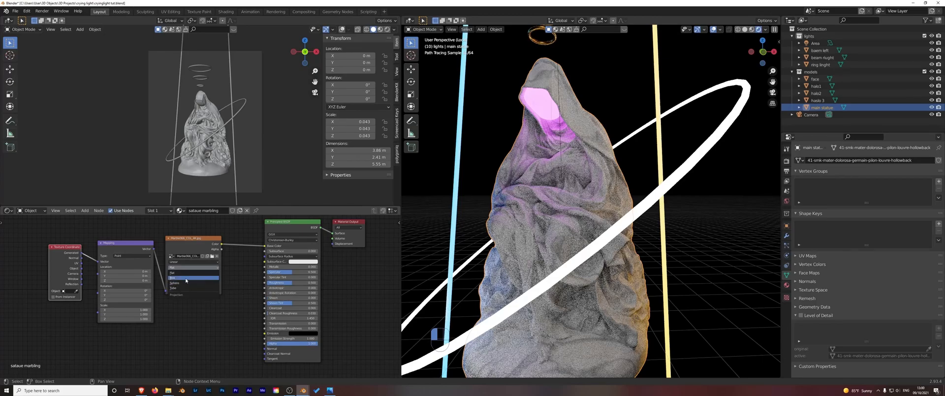
left_click(186, 278)
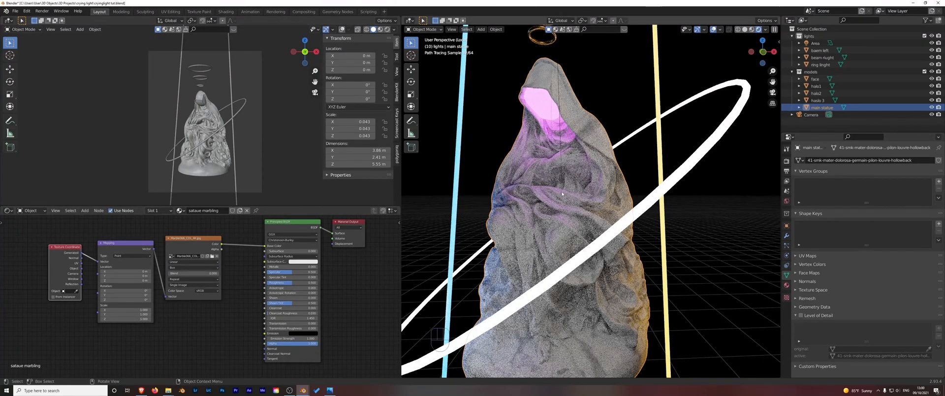
mouse_move(530, 211)
middle_mouse_down()
mouse_move(535, 200)
mouse_move(473, 201)
middle_mouse_up()
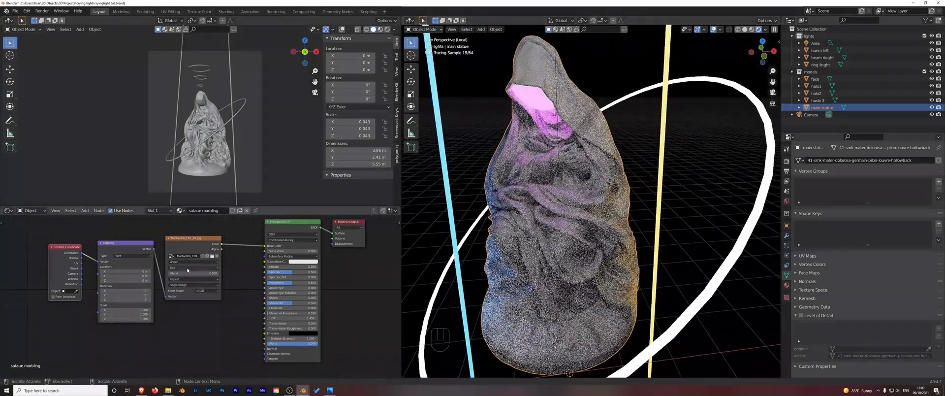
left_click_drag(187, 273, 189, 276)
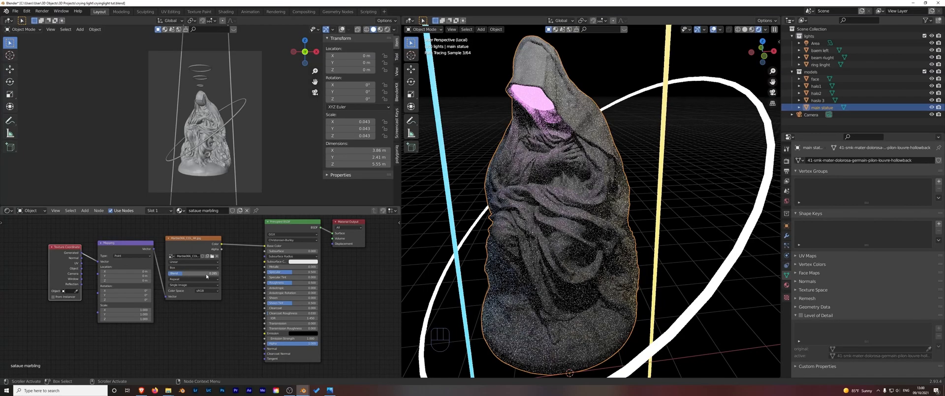
Insert an RGB Curves node between the marble texture and the Base Color, and raise the curve's middle to brighten the marble
middle_click_drag(202, 226, 128, 239)
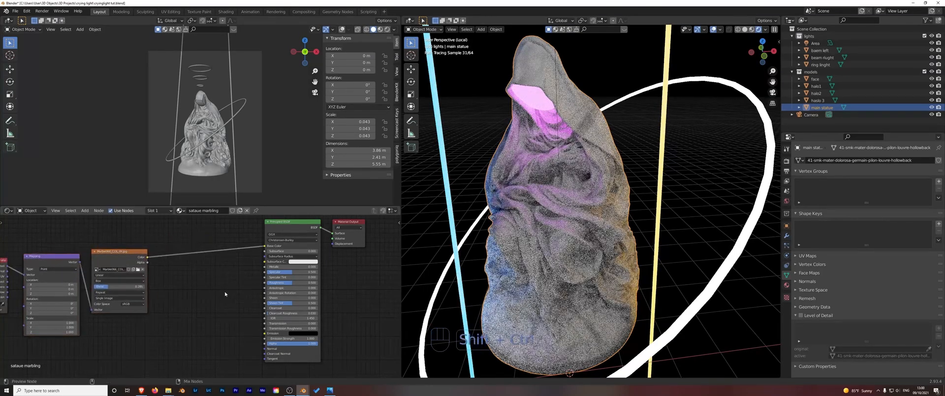
key("ctrl+shift+a")
type("curv")
key("Return")
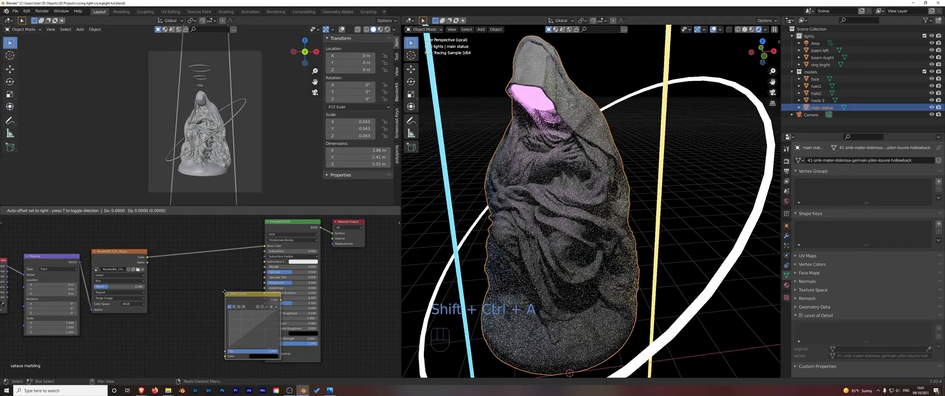
left_click(177, 236)
left_click_drag(193, 284, 206, 265)
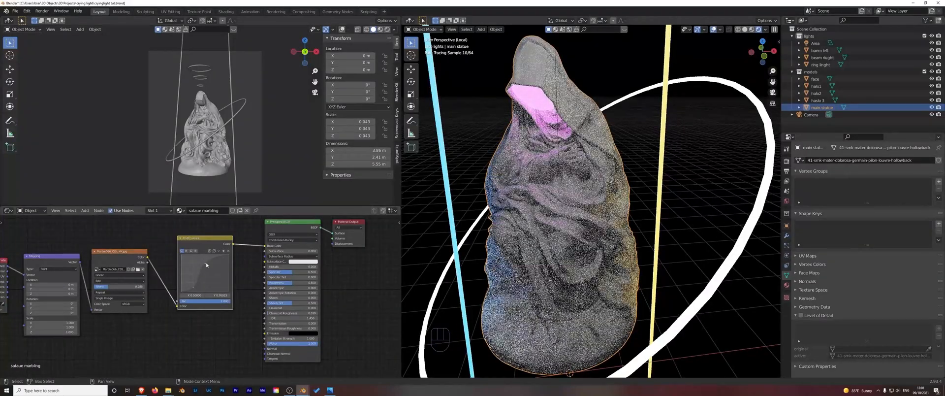
Examine the statue's marble from above with the perspective viewport in Material Preview shading
middle_click_drag(566, 197, 522, 194)
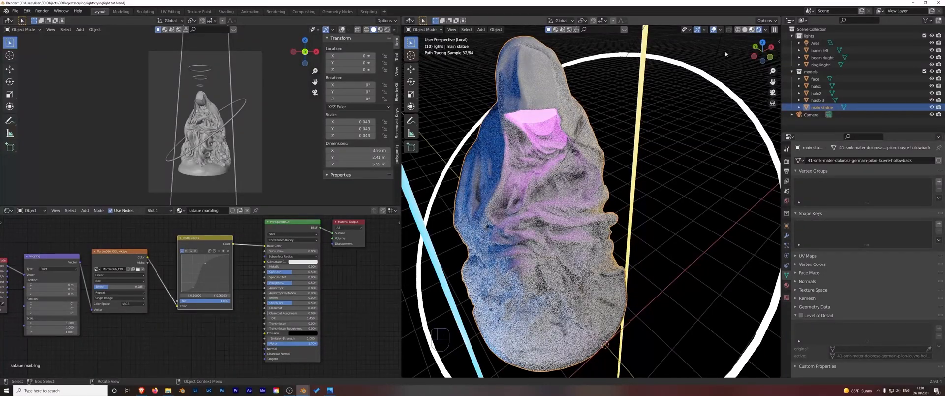
left_click(752, 30)
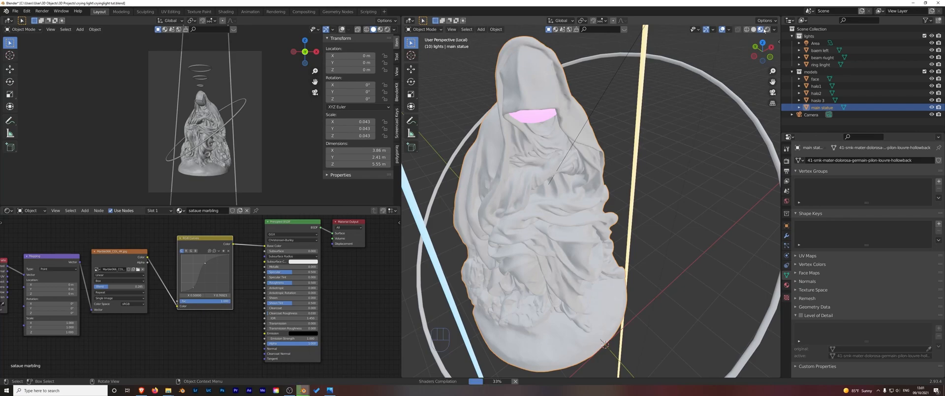
middle_click_drag(615, 128, 522, 163)
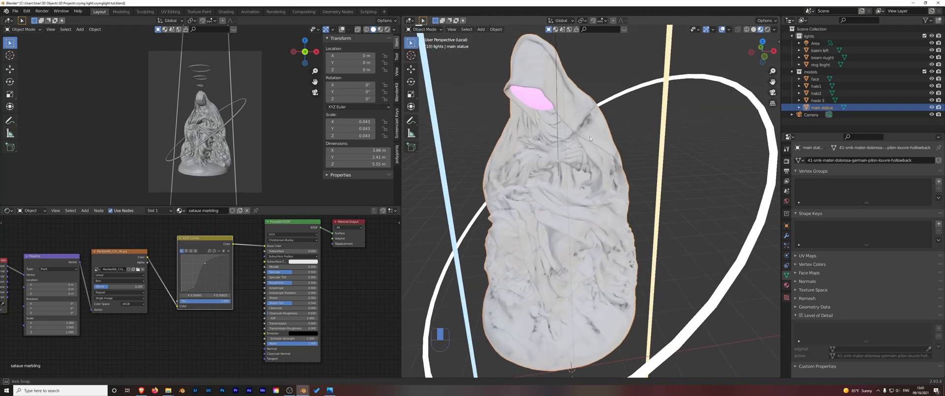
left_click_drag(50, 323, 73, 332)
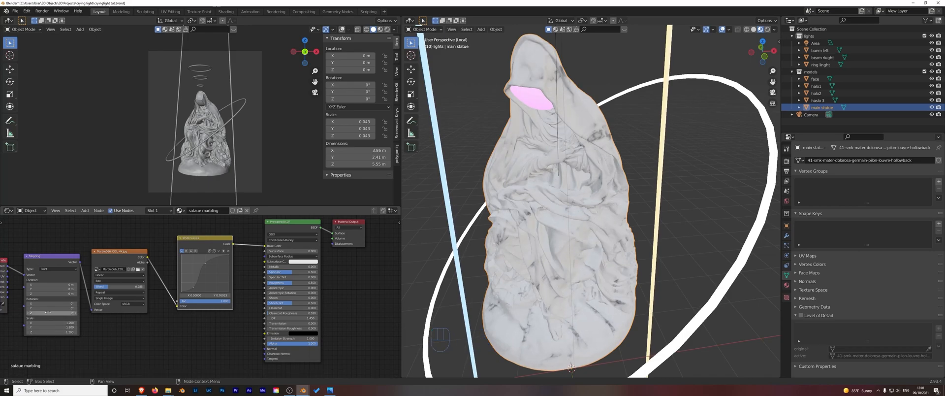
key("ctrl+z")
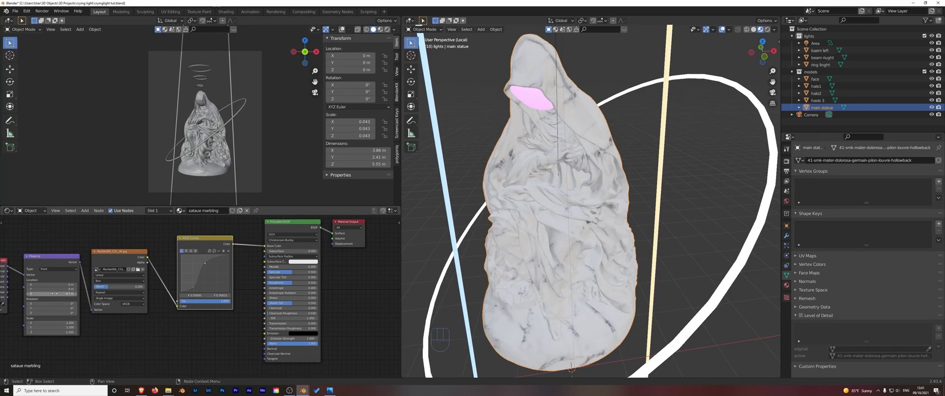
key("ctrl+z")
Offset the marble mapping slightly along X and reshape the RGB Curves to strengthen the contrast of the veins
mouse_move(55, 285)
left_mouse_down("shift")
mouse_move(83, 285)
mouse_move(53, 285)
left_mouse_up("shift")
middle_click_drag(456, 211, 458, 194)
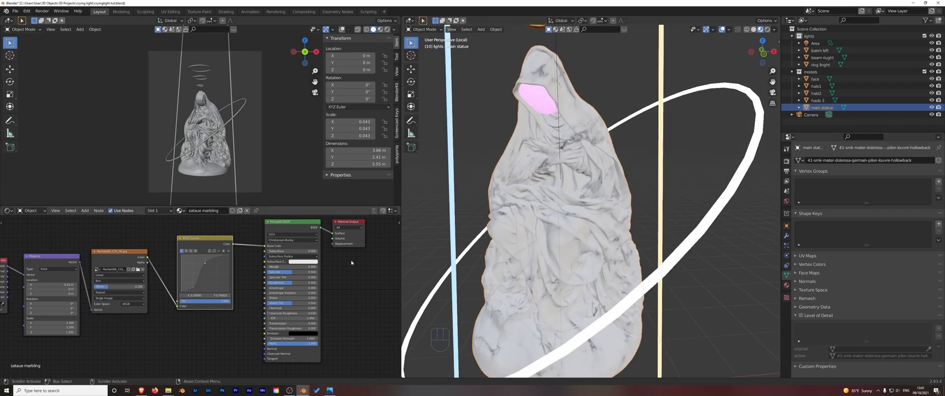
left_click(194, 289)
left_click_drag(193, 289, 195, 289)
left_click(204, 264)
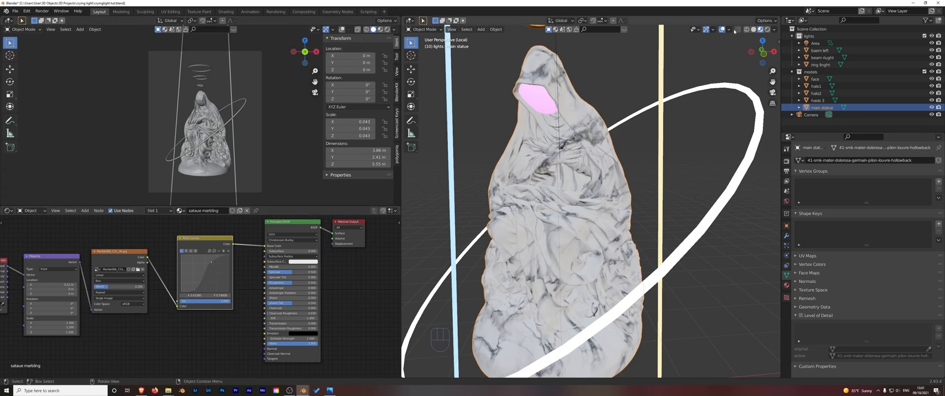
Show the perspective view in Solid and the camera view in Rendered shading, and tilt the right beam about one degree further around Y
left_click(754, 30)
left_click(388, 29)
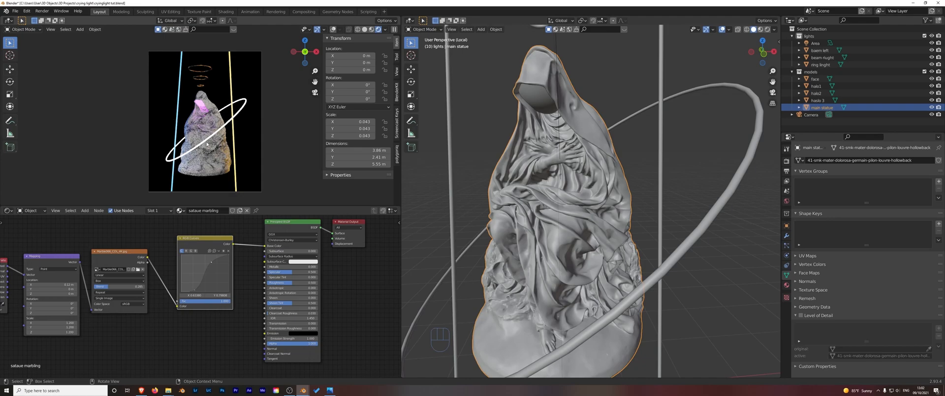
left_click(232, 91)
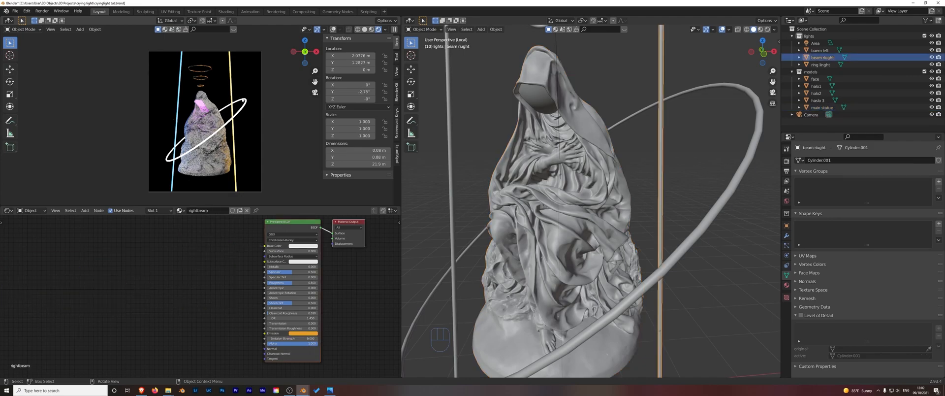
key("r")
left_click(300, 110)
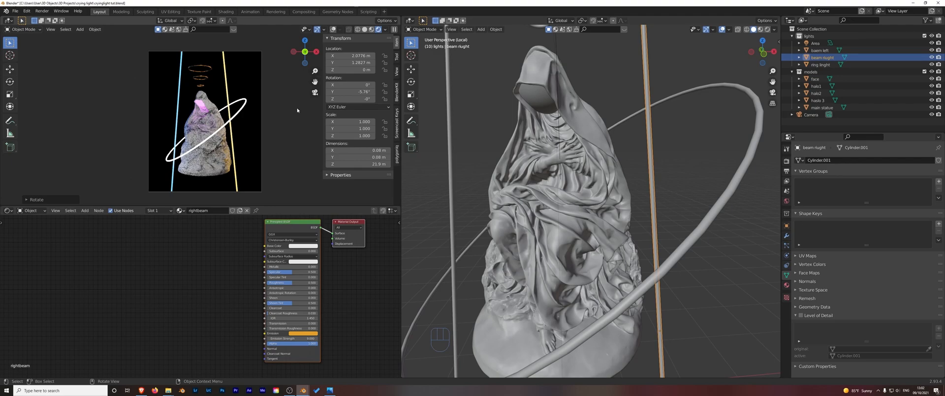
Spawn the Bamboo (A) asset from the plants category of the botaniq library into the scene
left_click(443, 184)
scroll(449, 192, "down", 6)
middle_click_drag(453, 192, 499, 196)
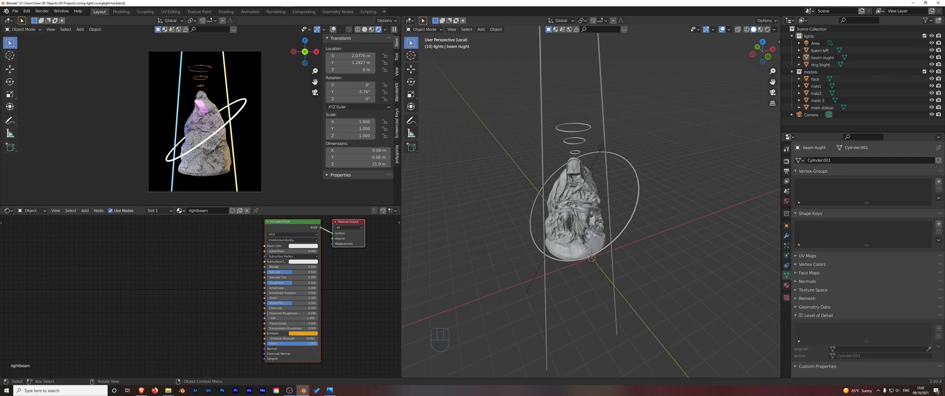
left_click(779, 46)
left_click(777, 161)
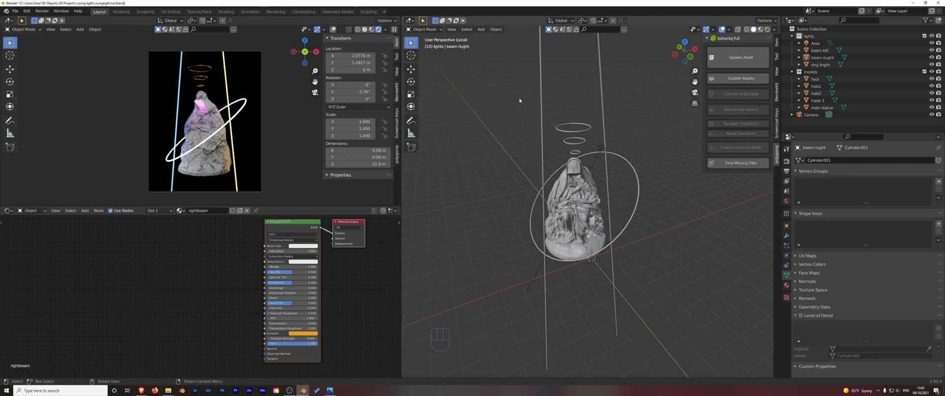
left_click(736, 61)
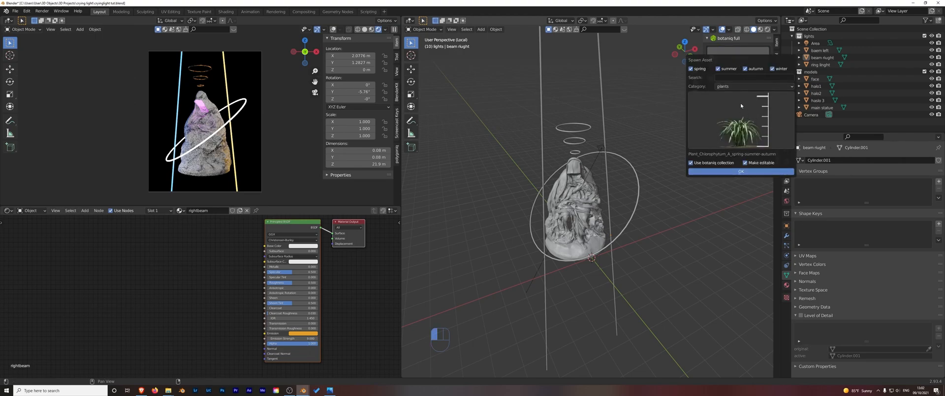
left_click(738, 87)
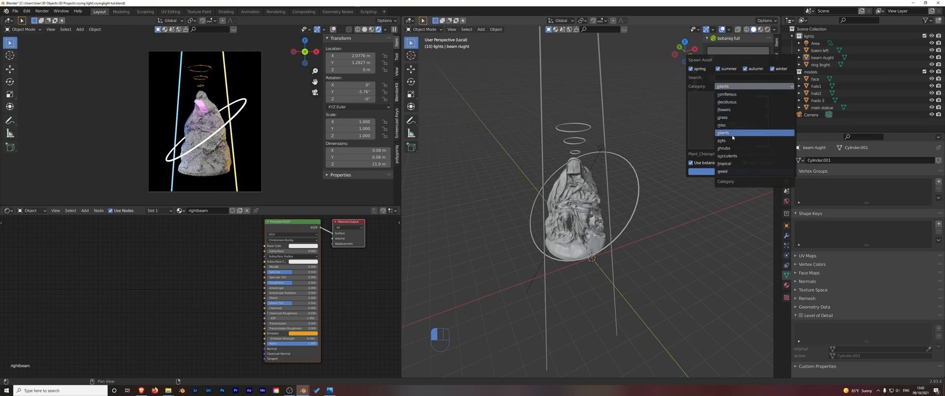
left_click(733, 135)
left_click(732, 86)
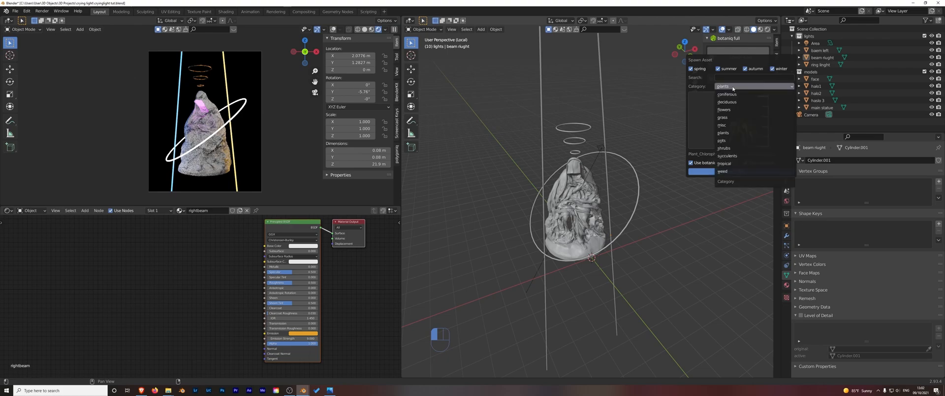
left_click(711, 124)
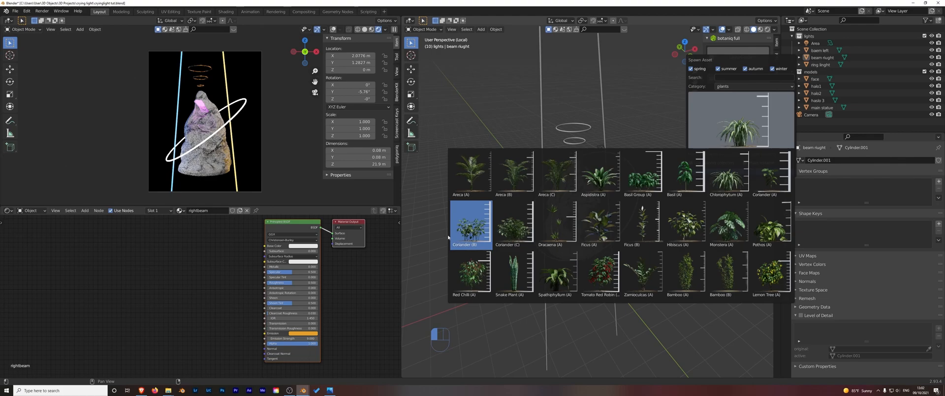
left_click(686, 264)
left_click(739, 171)
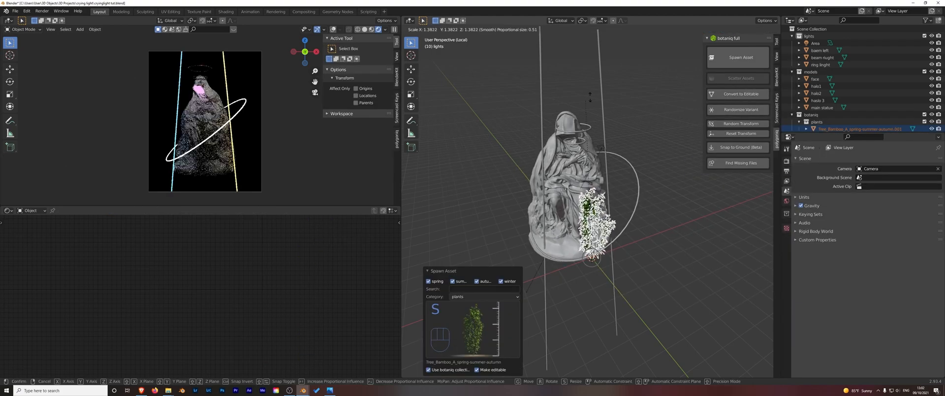
Scale the bamboo up uniformly to about 2.93
left_click(608, 236)
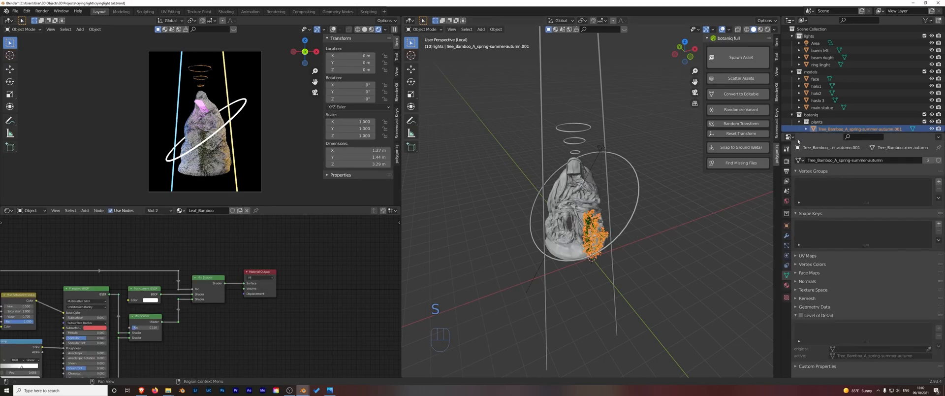
key("s")
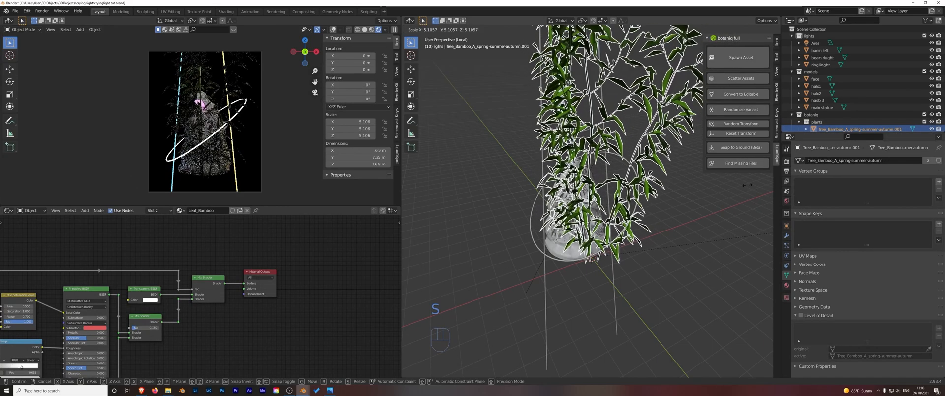
left_click(524, 251)
Enlarge the camera view and, from above, move the bamboo beside the left beam to about X -2.17 m, Y -0.15 m, lowering it about 0.66 m
key("KP_7")
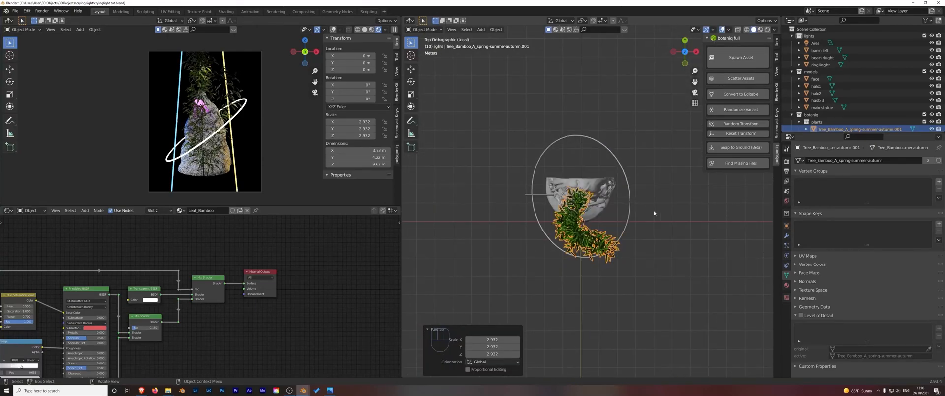
left_click_drag(401, 201, 450, 344)
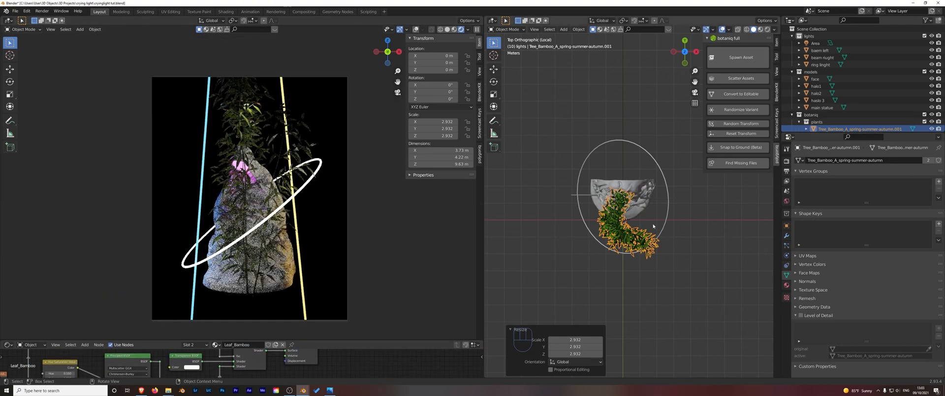
key("g")
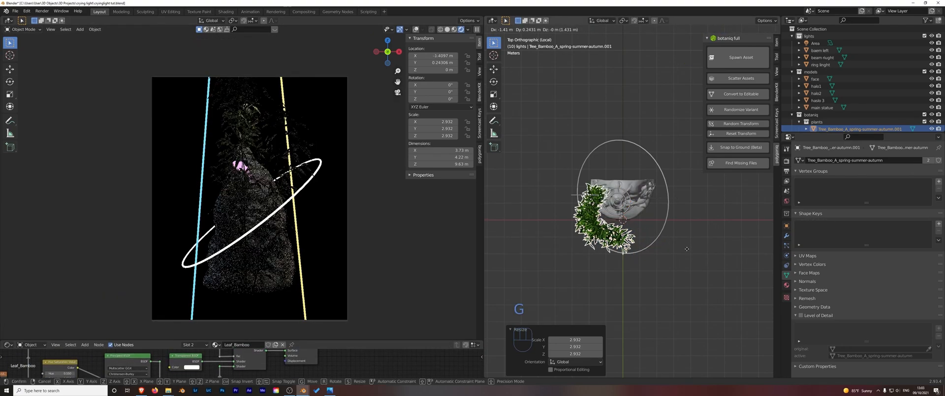
left_click(680, 252)
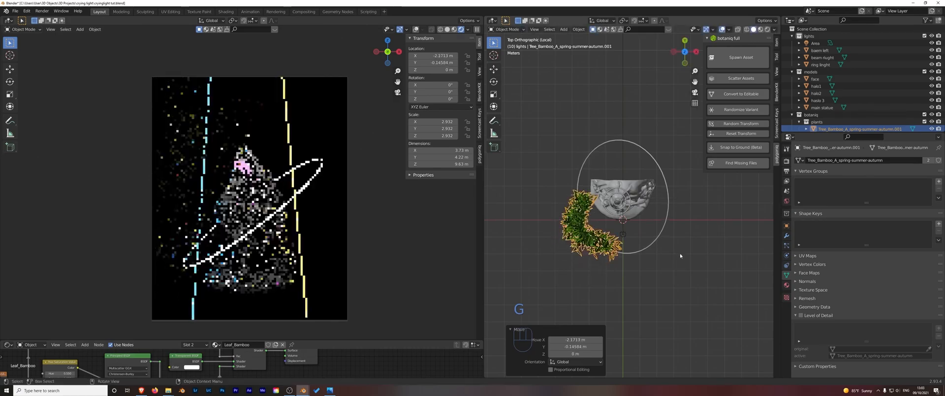
key("g")
key("z")
left_click(260, 211)
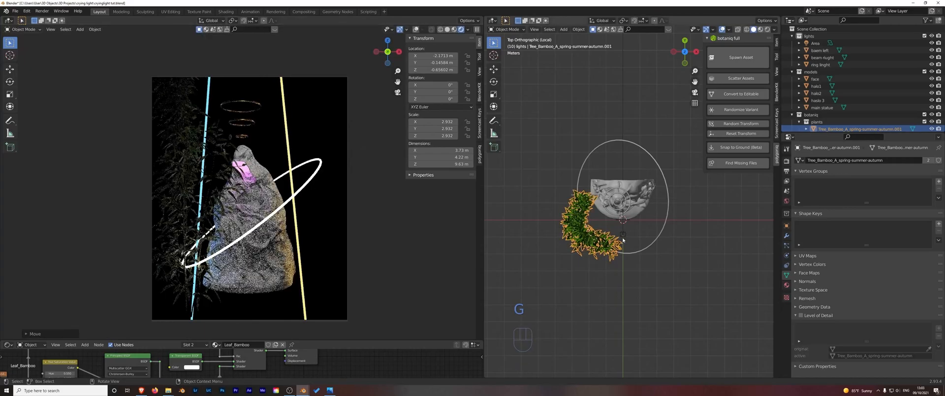
Rotate the left bamboo about 17° around Z and shift it outward to about X -2.59 m, Y -0.50 m
key("r")
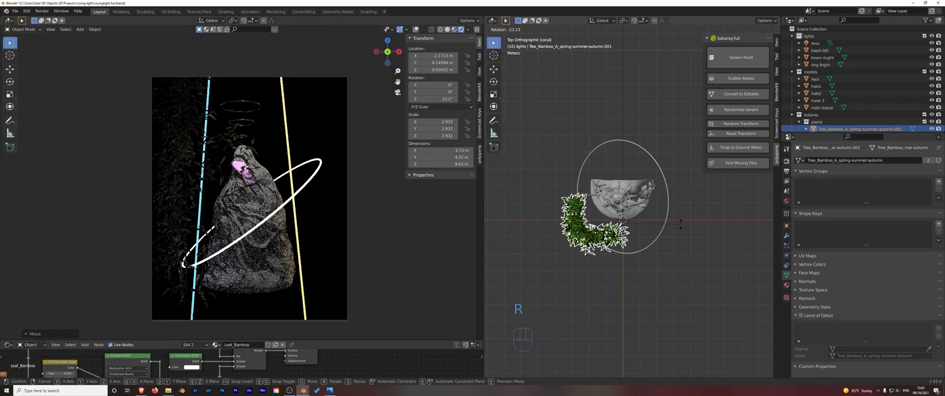
left_click(677, 236)
key("g")
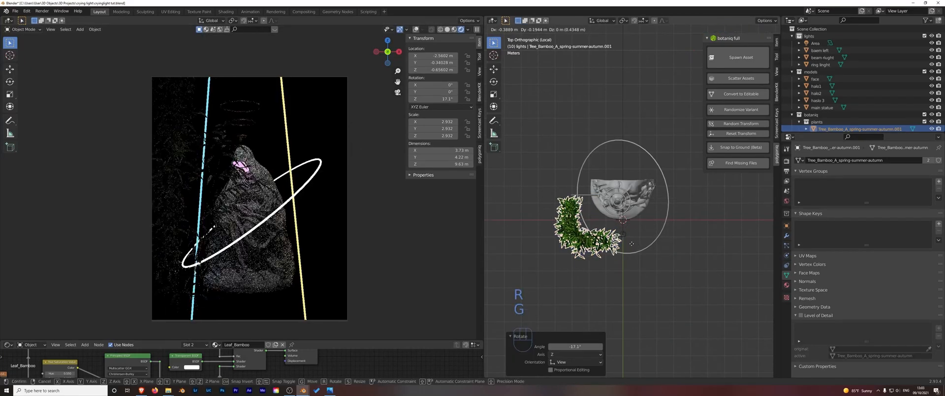
left_click(632, 250)
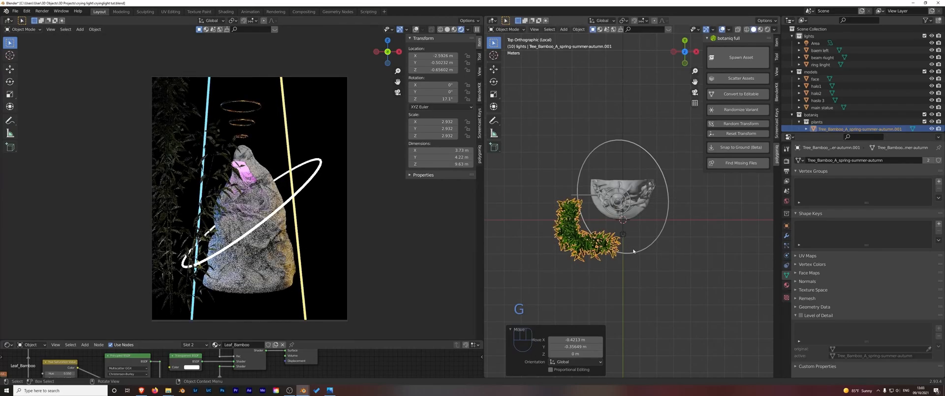
key("shift+d")
left_click(738, 247)
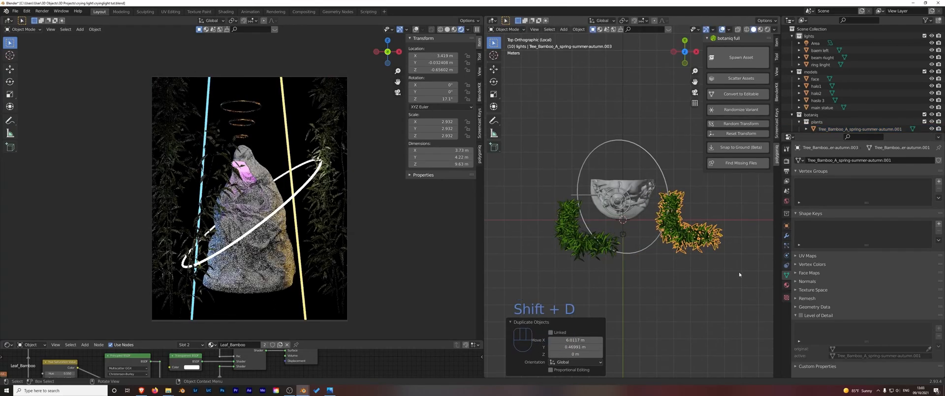
key("ctrl+z")
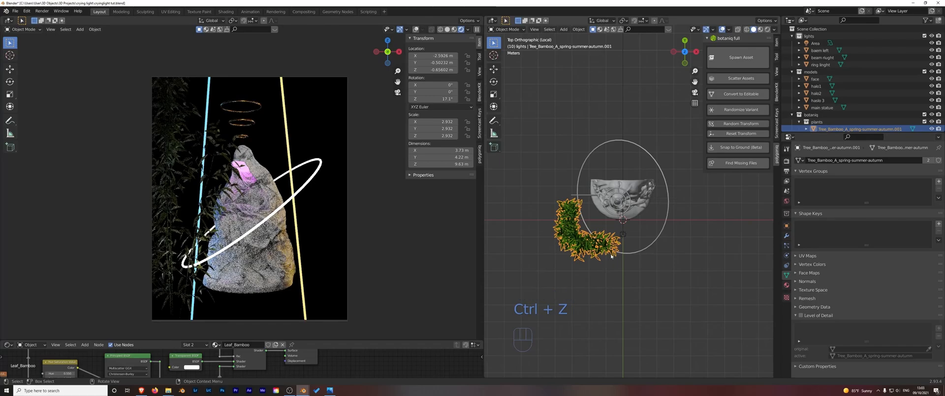
key("ctrl+d")
key("shift+d")
right_click(734, 284)
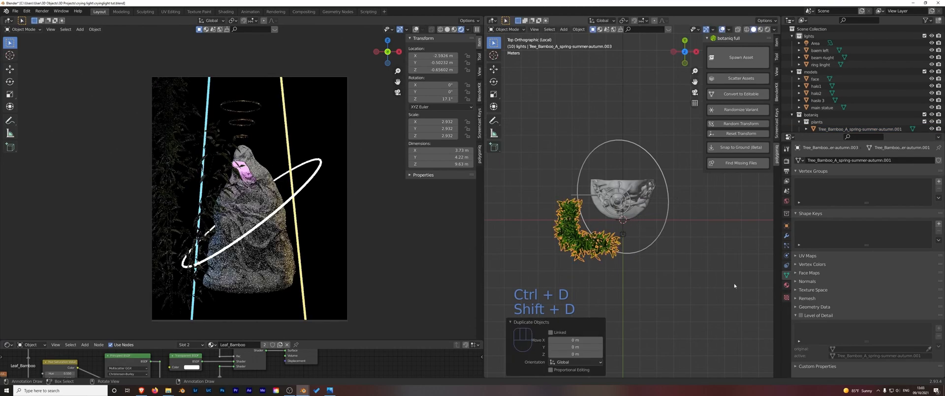
key("ctrl+z")
scroll(836, 123, "down", 1)
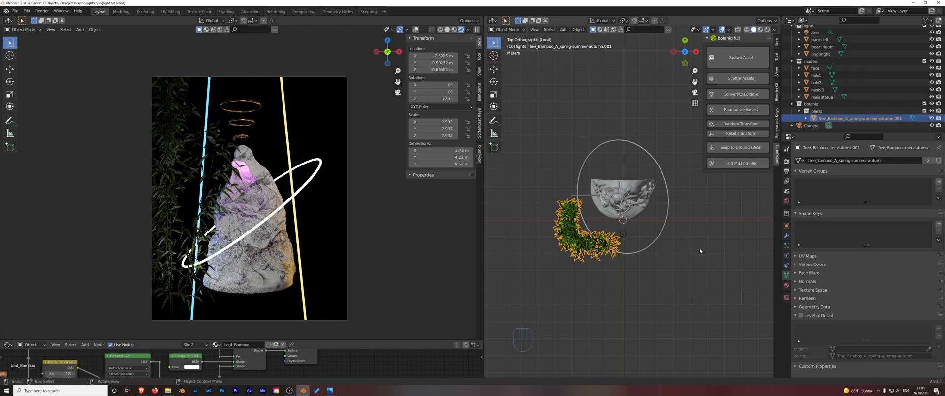
Make a linked duplicate of the bamboo at about X 2.84 m, Y -0.97 m on the statue's right side, rotated to about 67.5° around Z
key("alt+d")
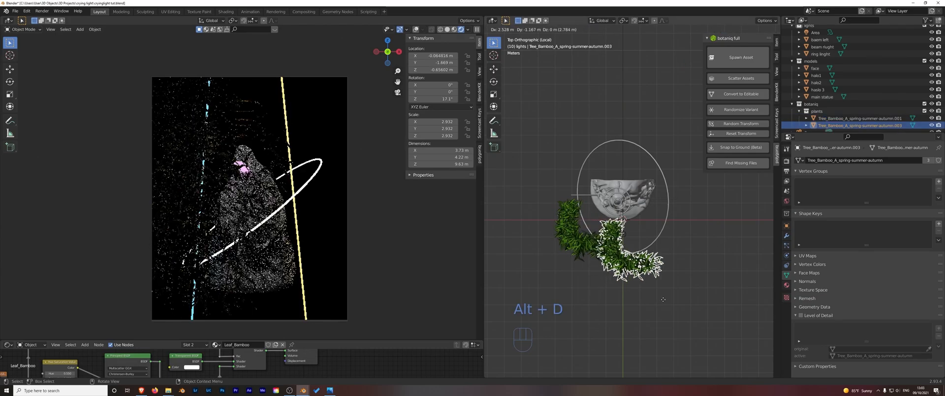
left_click(709, 288)
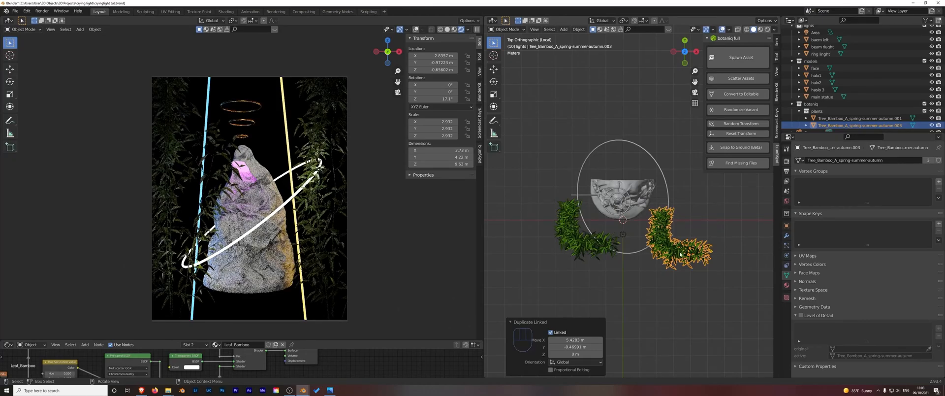
key("r")
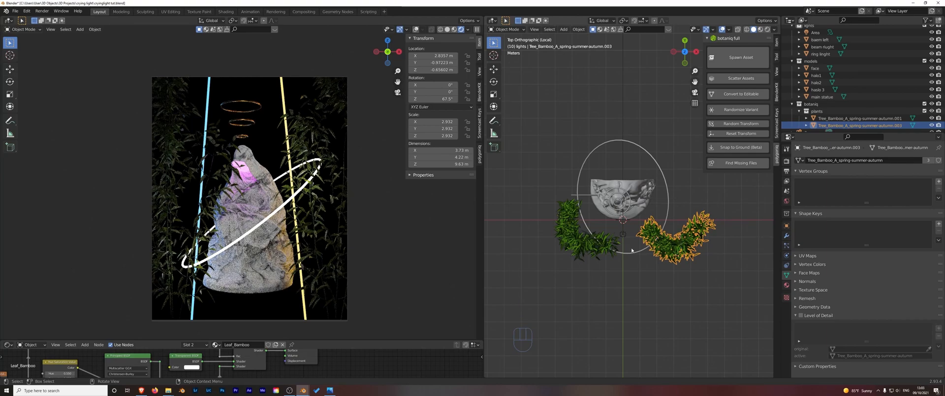
Make a linked duplicate of the right bamboo behind it, at about X 2.75 m, Y 4.12 m
left_click(582, 250)
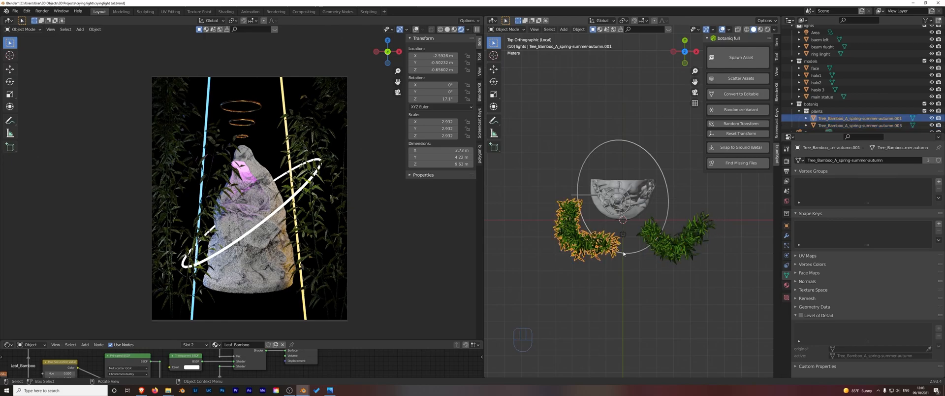
left_click(680, 246)
key("alt+d")
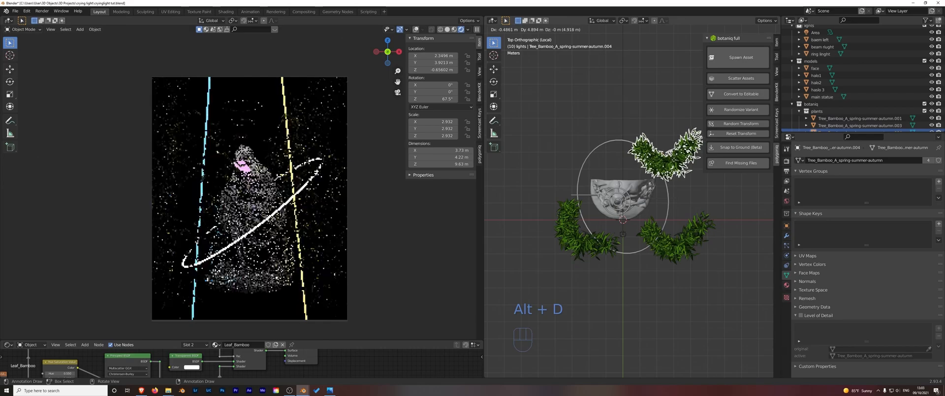
left_click(680, 163)
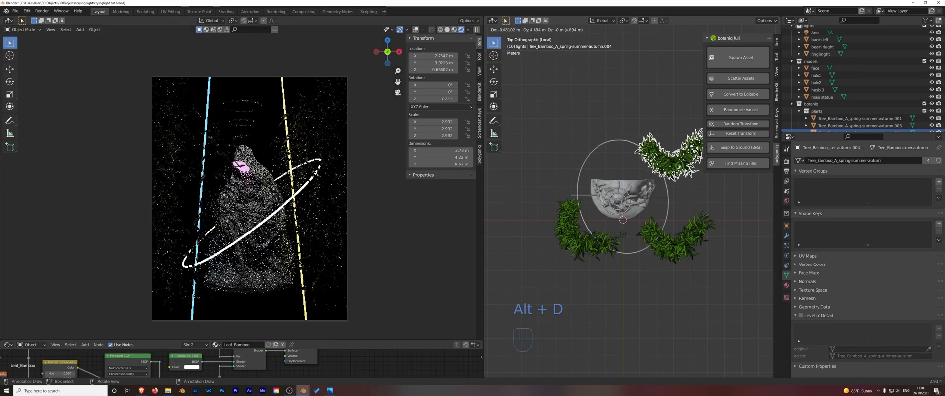
Make a linked duplicate of the rear bamboo at about X -2.69 m, Y 4.55 m, scaled to about 3.87 and lowered to about Z -1.79 m
key("alt+d")
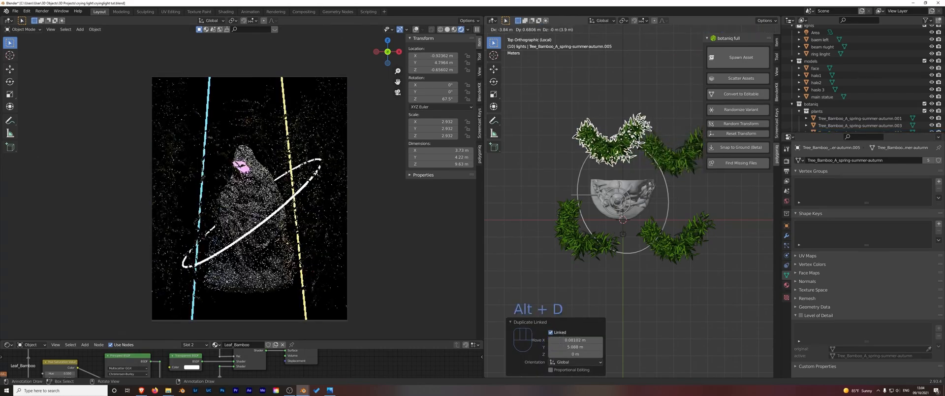
key("Return")
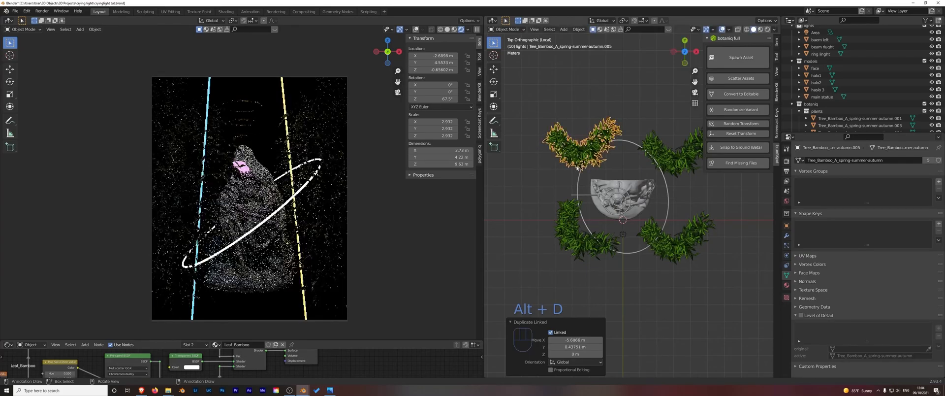
key("s")
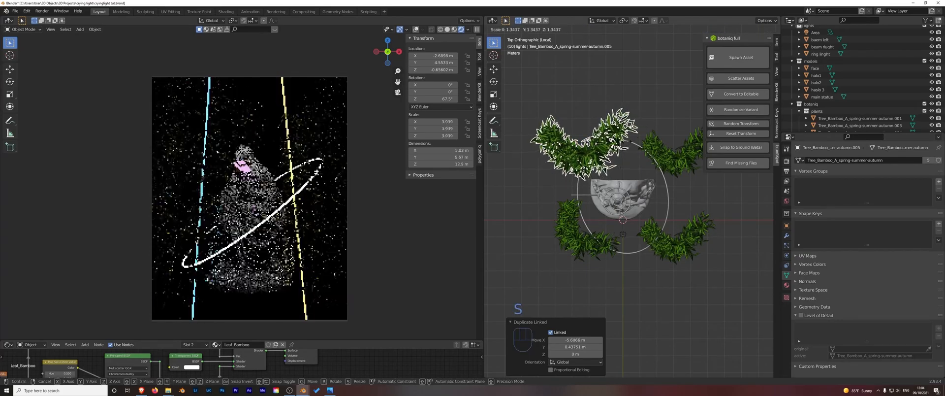
left_click(627, 144)
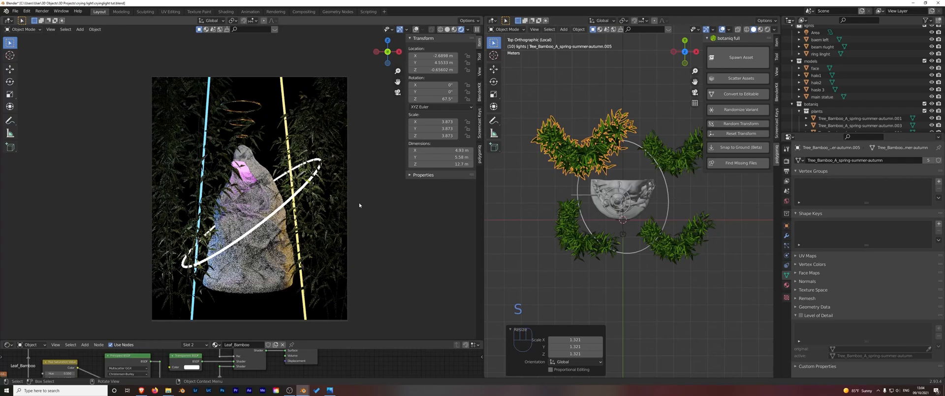
key("g")
left_click(359, 224)
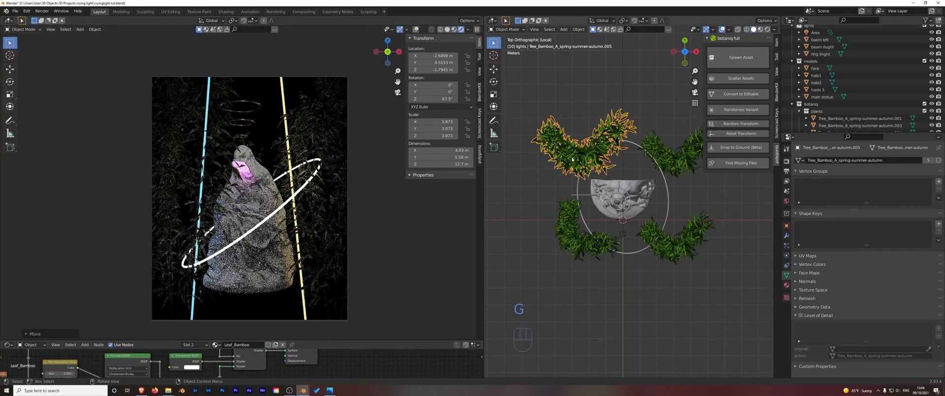
Make a linked duplicate of the enlarged bamboo directly behind the statue, at about X -0.15 m, Y 4.76 m, rotated to about -154° around Z
key("alt+d")
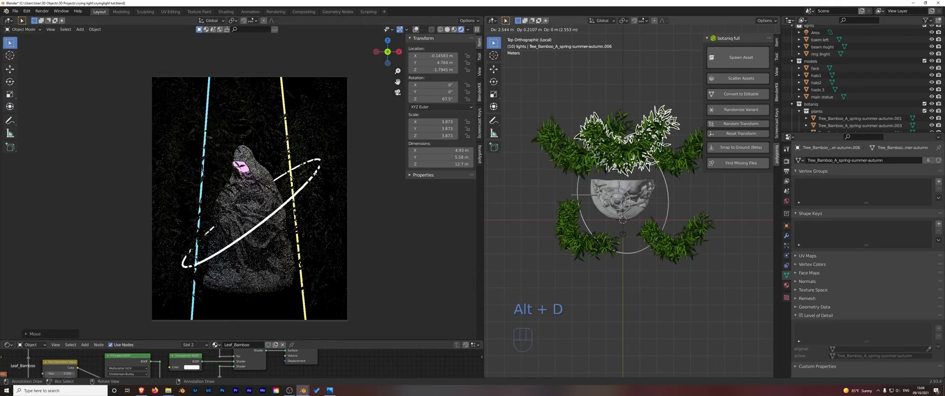
left_click(675, 172)
key("r")
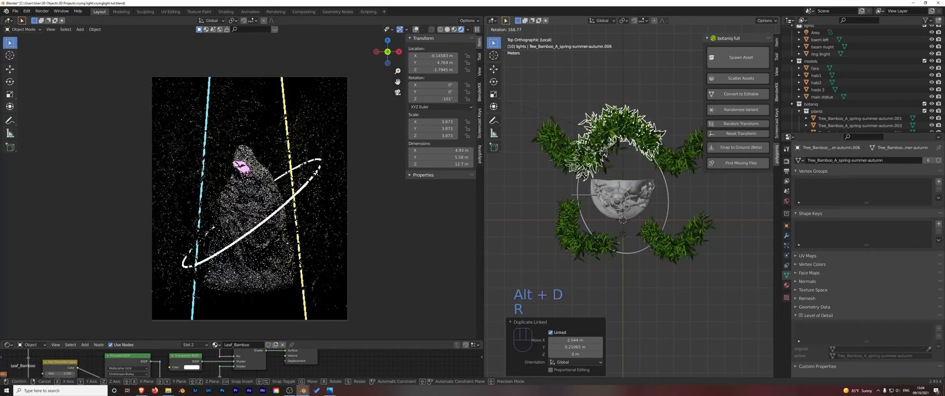
left_click(601, 67)
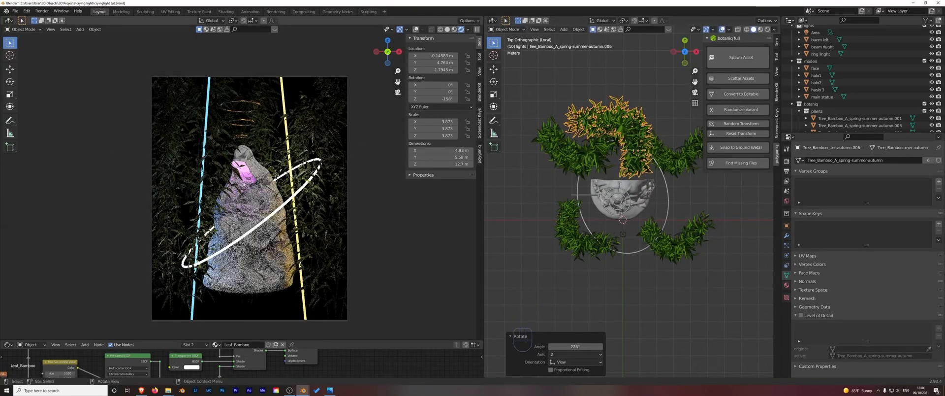
Rotate the front left bamboo by about 22.4° so its Z rotation is about -5.3°
left_click(582, 242)
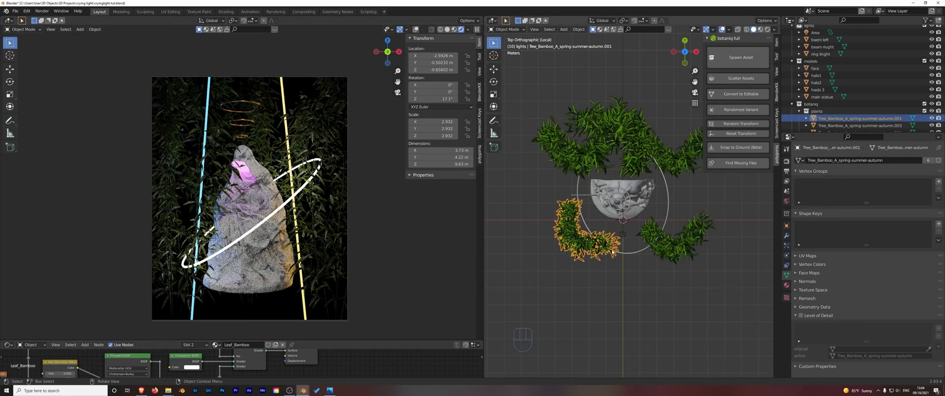
key("r")
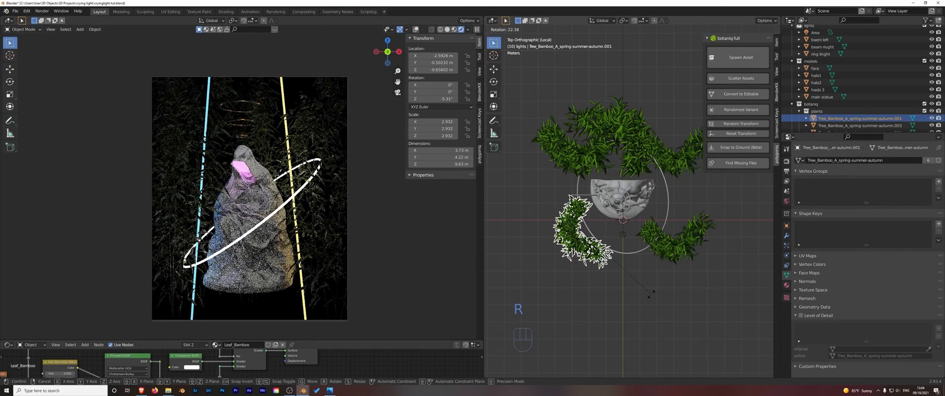
left_click(652, 294)
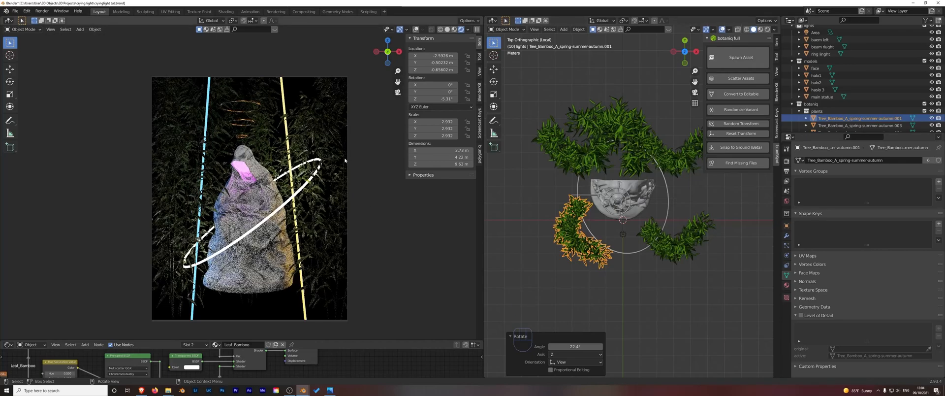
key("ctrl+z")
key("ctrl+z")
key("ctrl+shift+z")
key("ctrl+shift+z")
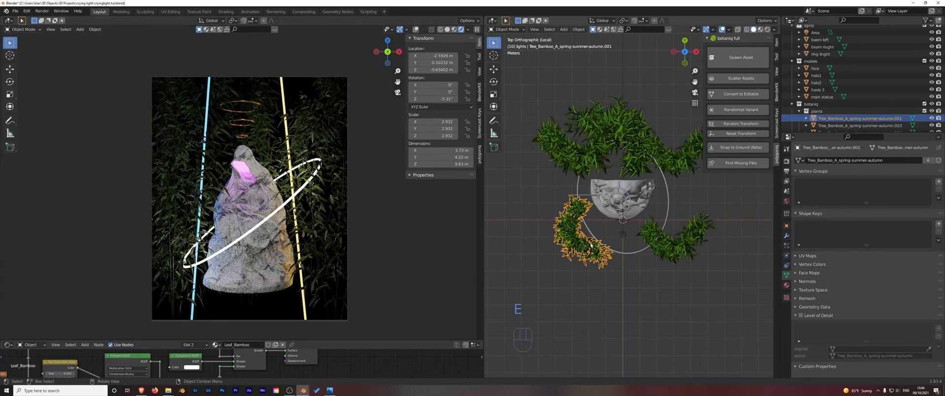
Tilt the front left bamboo slightly in the camera view and tilt the front right one to about X -5.1°, Y -2.1°, Z 67.6°
key("e")
key("r")
left_click(644, 260)
left_click(644, 259)
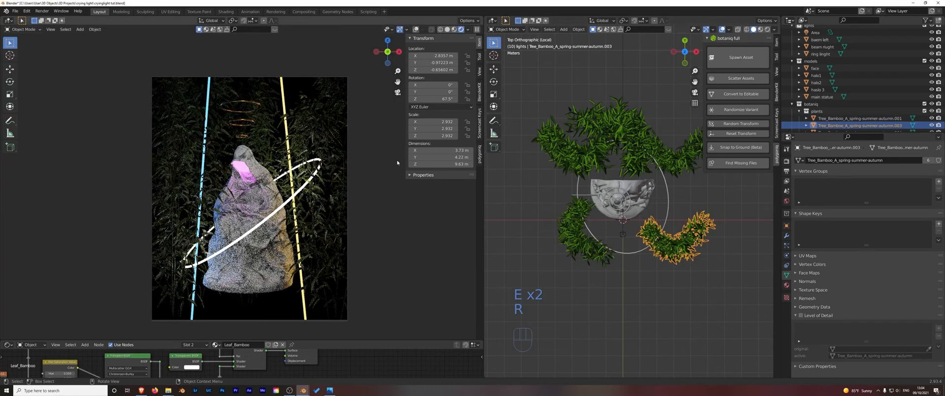
key("r")
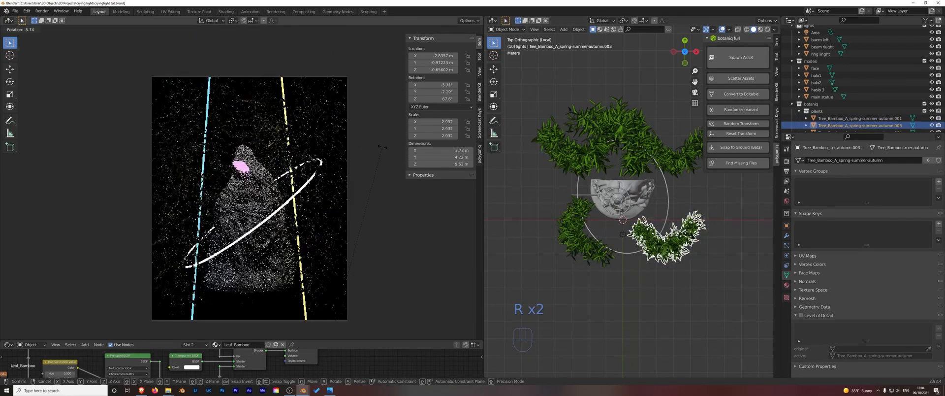
left_click(386, 202)
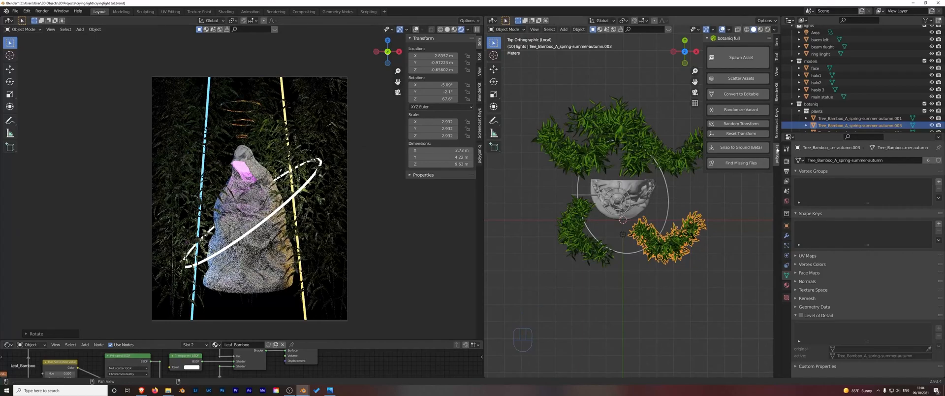
Spawn an editable Monstera (A) plant from the botaniq plants category
left_click(739, 58)
left_click(735, 132)
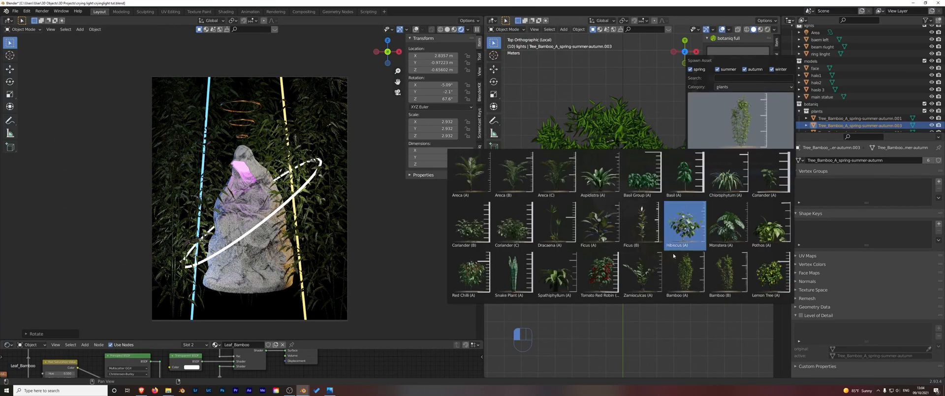
left_click(728, 222)
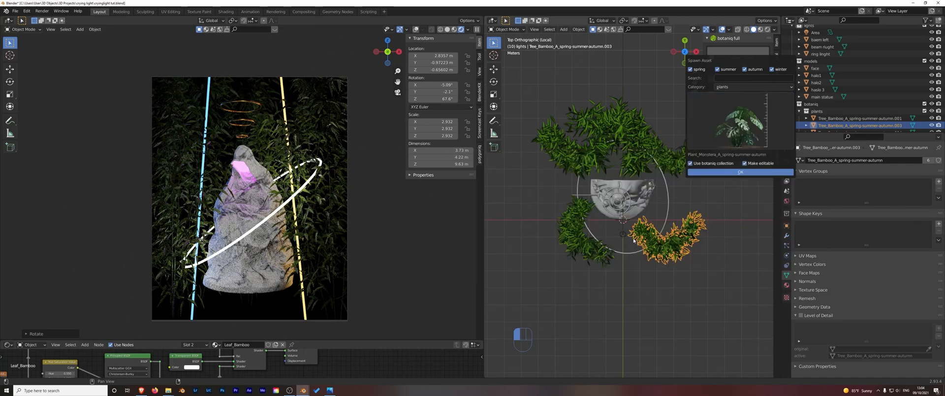
left_click(729, 172)
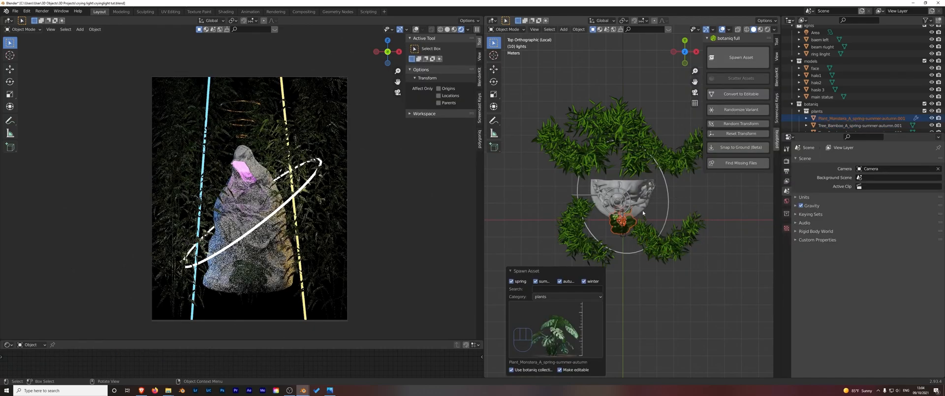
Scale the monstera up uniformly to about 2.33 and move it to the statue's left side, at about X -3.18 m, Y 1.59 m
key("s")
key("s")
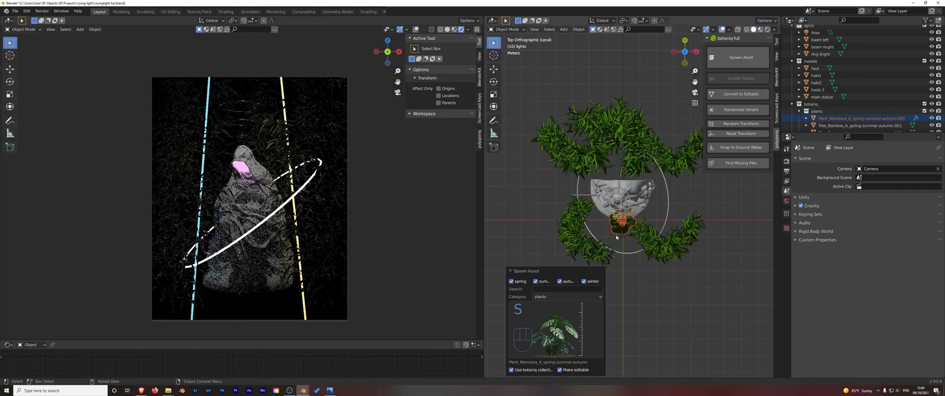
left_click(756, 192)
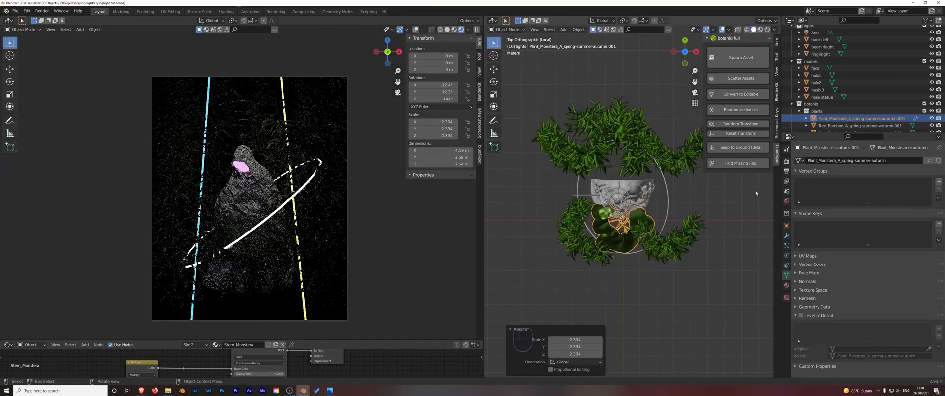
key("g")
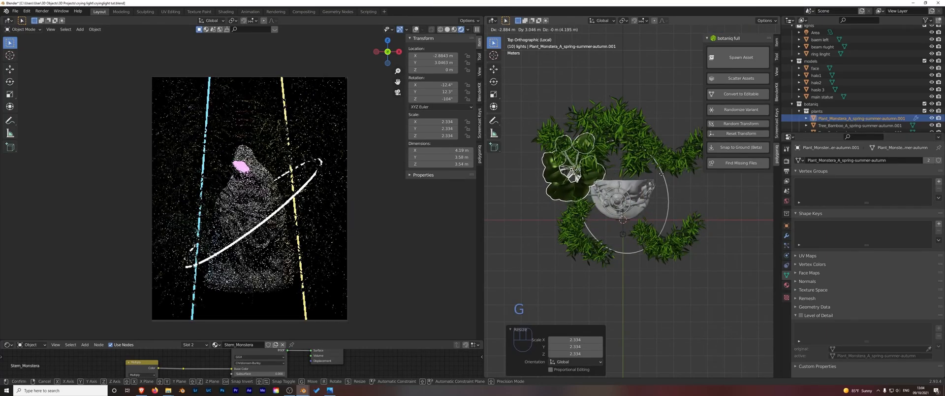
left_click(647, 201)
From above, shift both front bamboos farther forward and bring the rear right bamboo forward and outward beside the ring light
left_click(581, 243)
key("g")
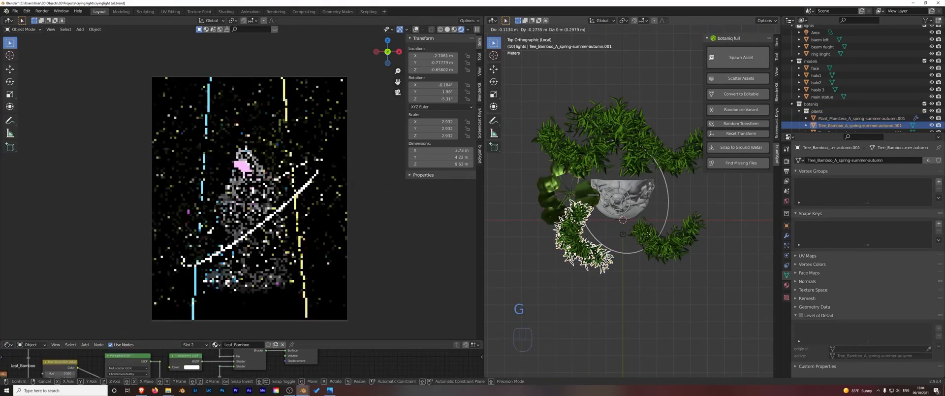
left_click(648, 251)
left_click(660, 246)
key("g")
left_click(660, 272)
left_click(676, 157)
key("g")
left_click(688, 187)
Move the monstera to about X -2.98 m, Y 0.75 m and trackball-rotate it by about 25.8° and 16.6°
left_click(558, 213)
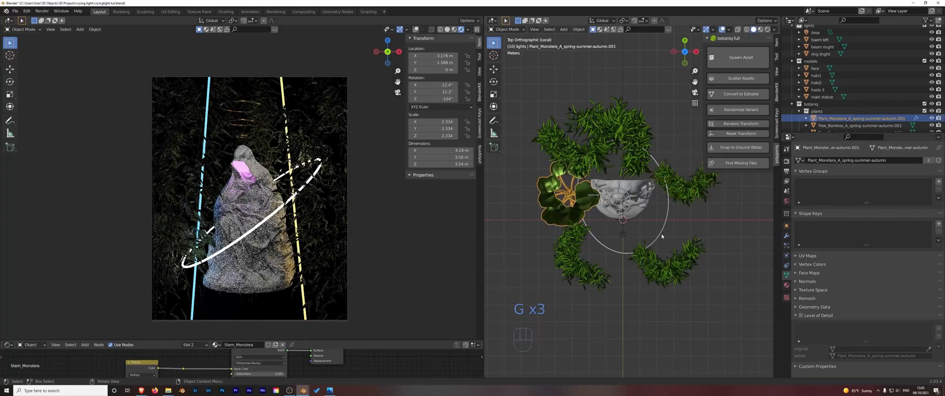
key("g")
left_click(671, 249)
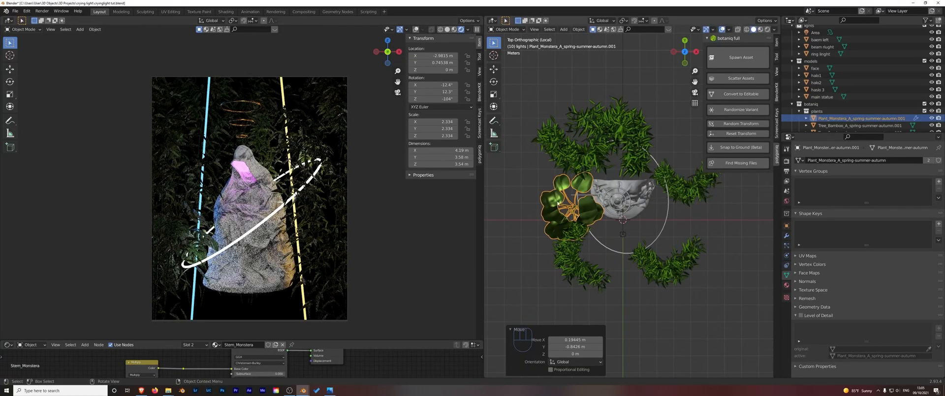
key("r")
key("r")
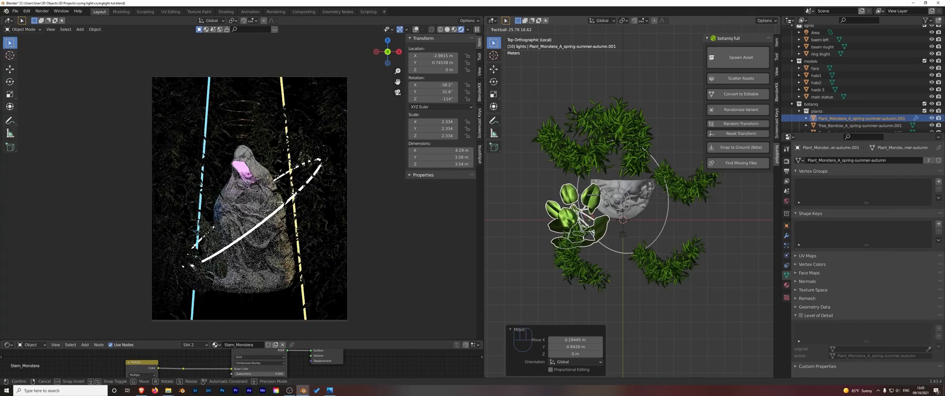
left_click(594, 224)
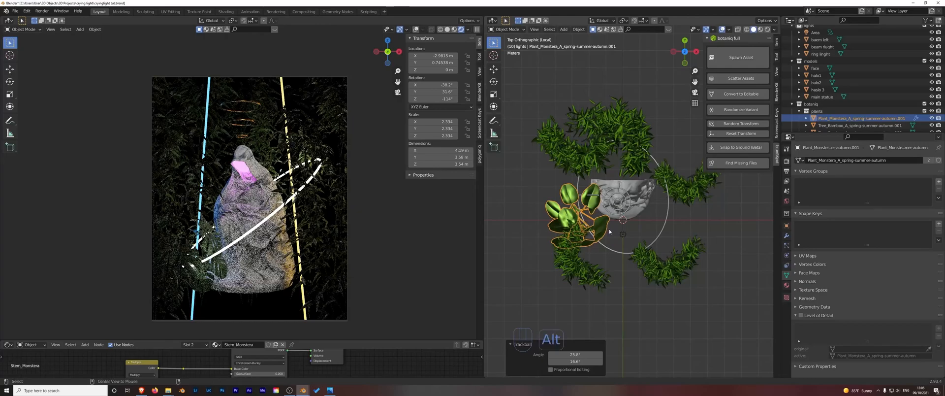
Make linked monstera duplicates at about X 2.93 m, Y 0.81 m, rotated to -155° around Z, and behind the statue at X -0.18 m, Y 4.68 m
key("alt+d")
left_click(724, 226)
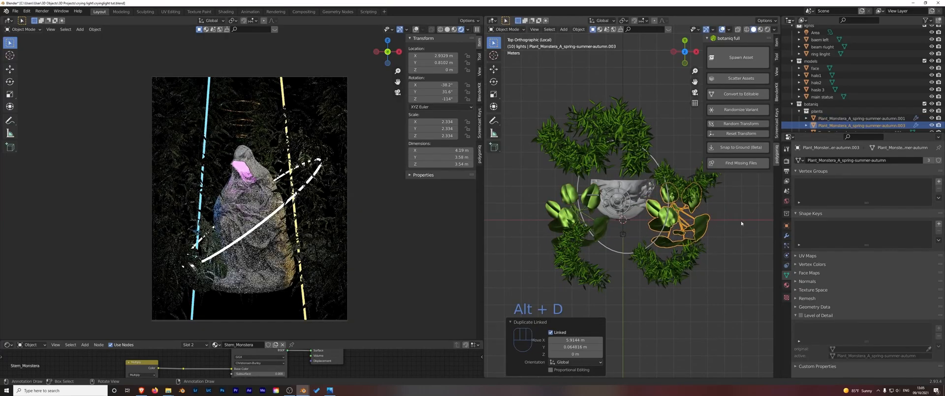
key("r")
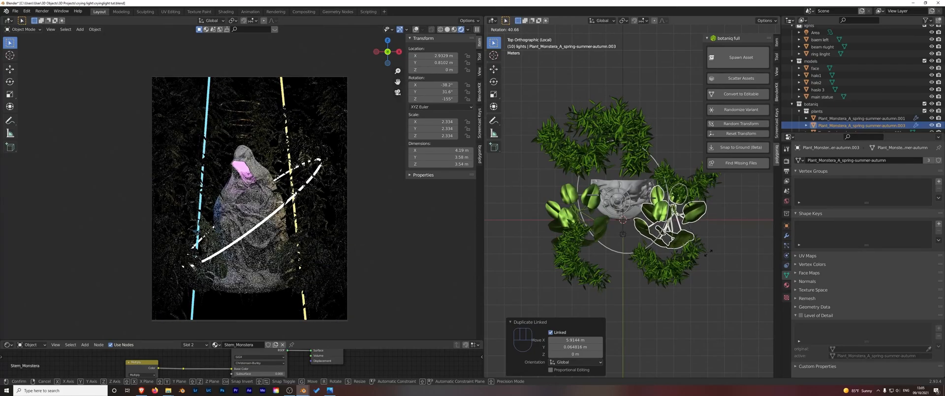
left_click(710, 251)
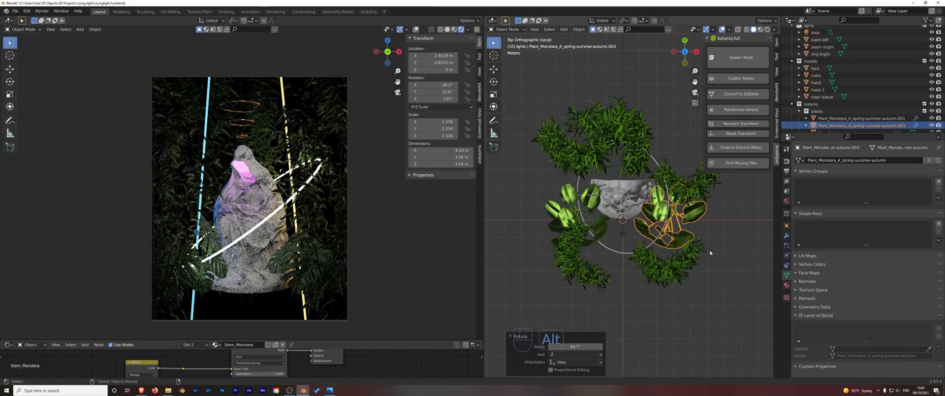
key("alt+d")
left_click(657, 185)
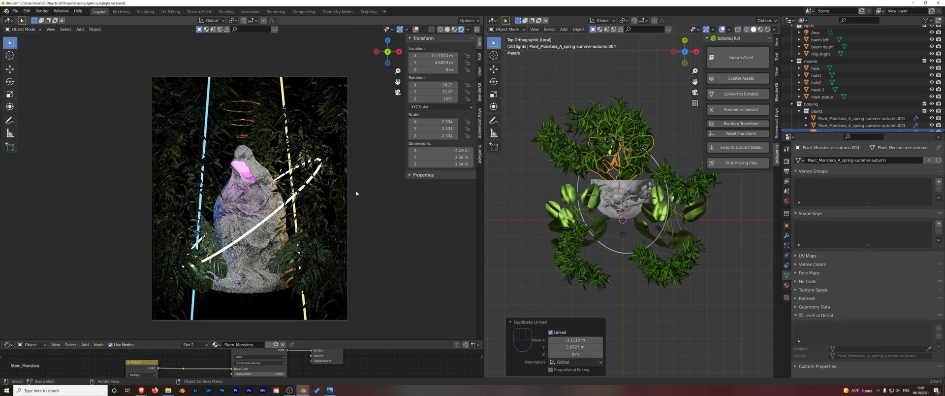
Raise the duplicated monstera to about 4.26 m along Z and turn on overlays in the rendered camera view
key("g")
key("z")
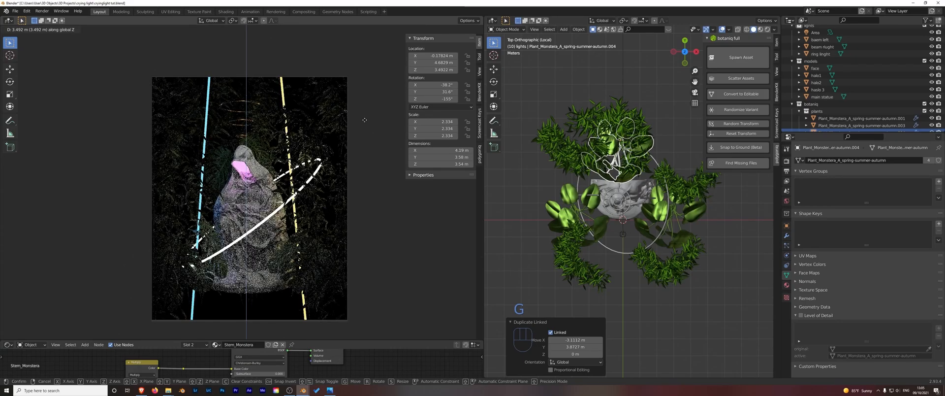
left_click(390, 54)
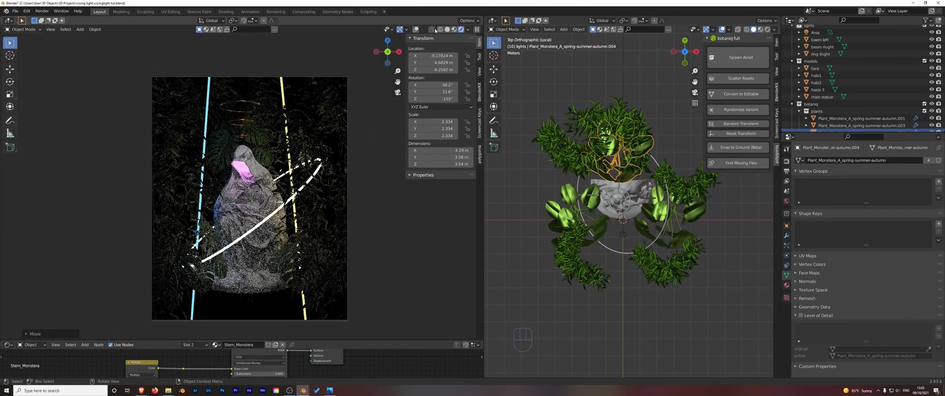
left_click(416, 30)
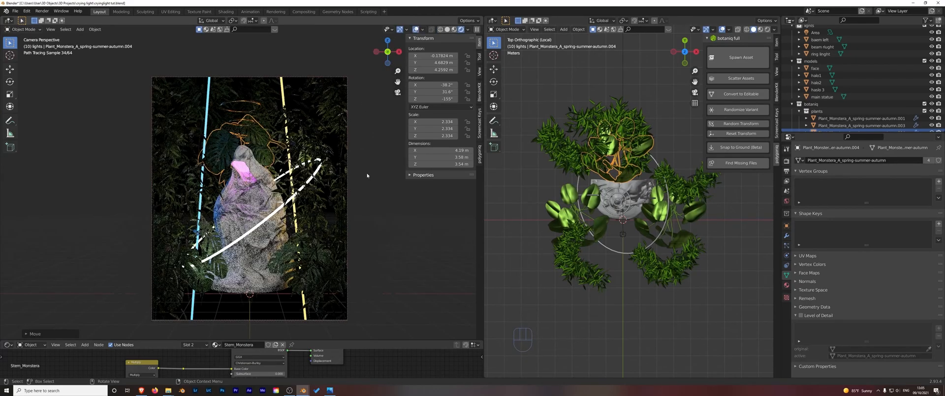
Shift the raised monstera about -0.37 m in X and -0.16 m in Y, tilt it behind the statue's head, and deselect it
key("g")
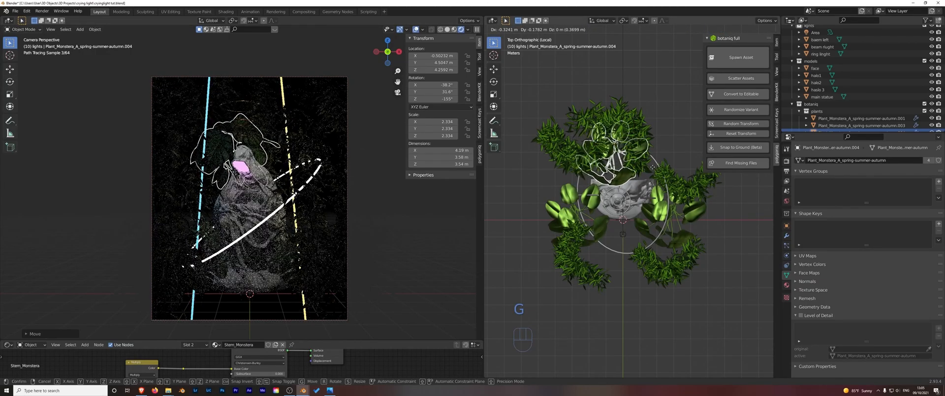
left_click(652, 169)
key("r")
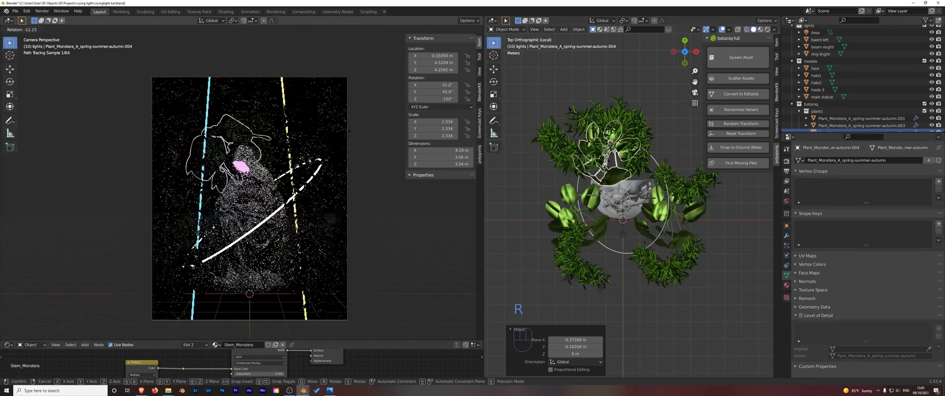
left_click(436, 165)
left_click(528, 185)
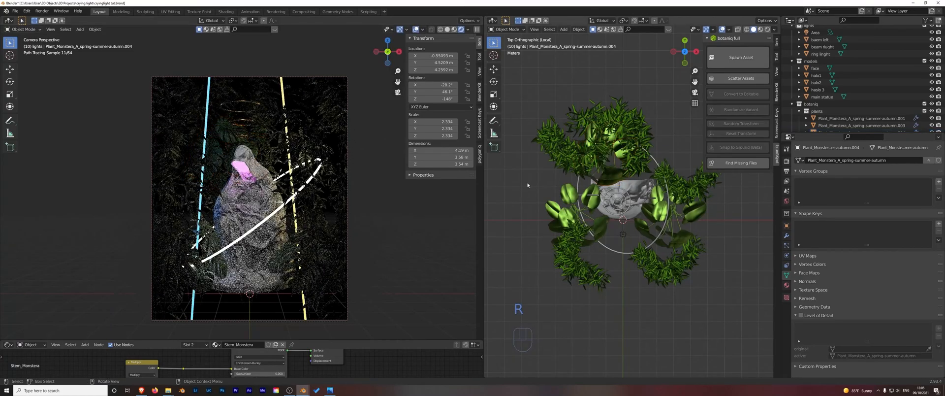
Spawn a Chlorophytum (A) plant from the botaniq plants category
middle_click_drag(615, 189, 615, 165)
left_click(686, 46)
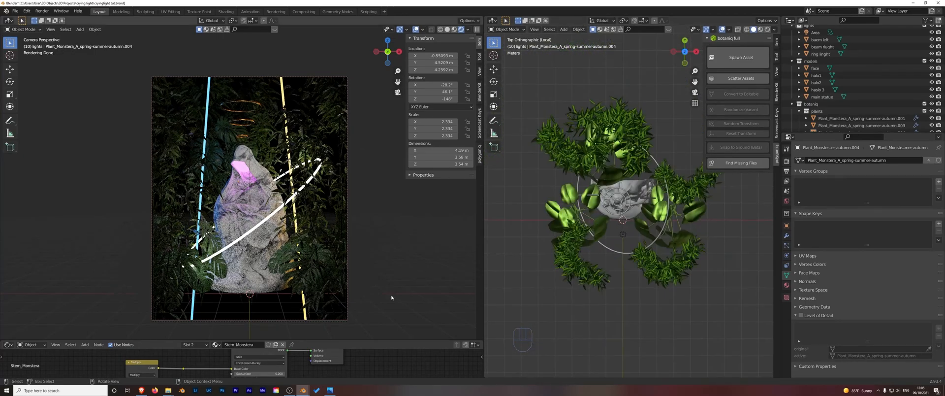
left_click(733, 62)
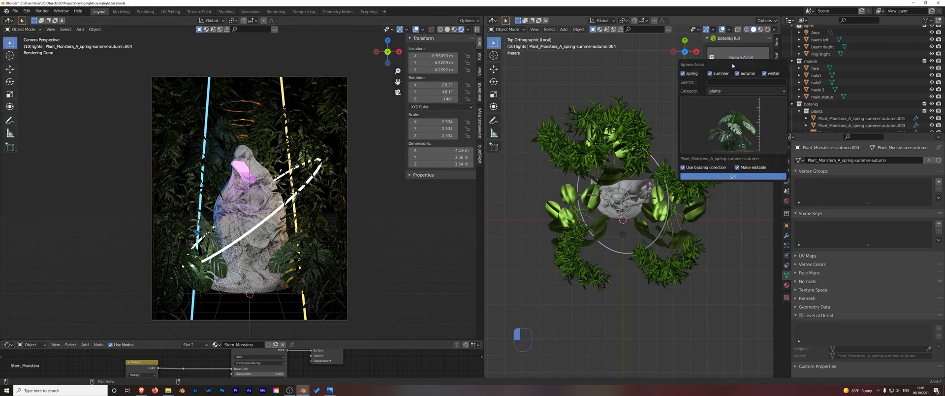
left_click(733, 125)
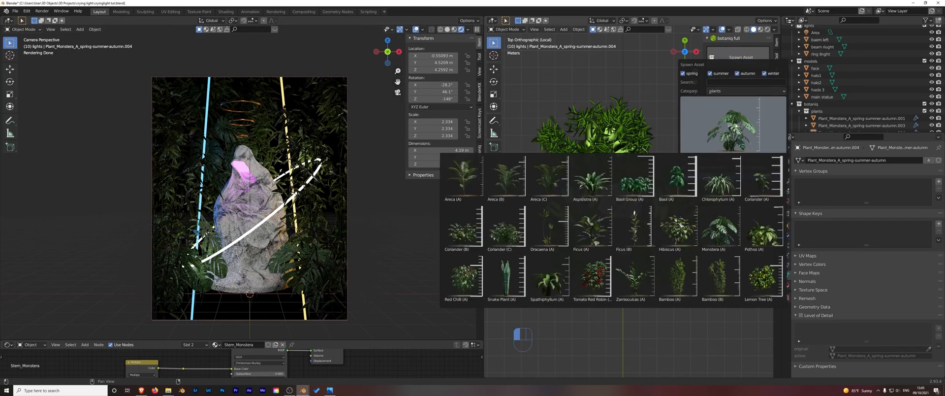
left_click(719, 175)
left_click(721, 175)
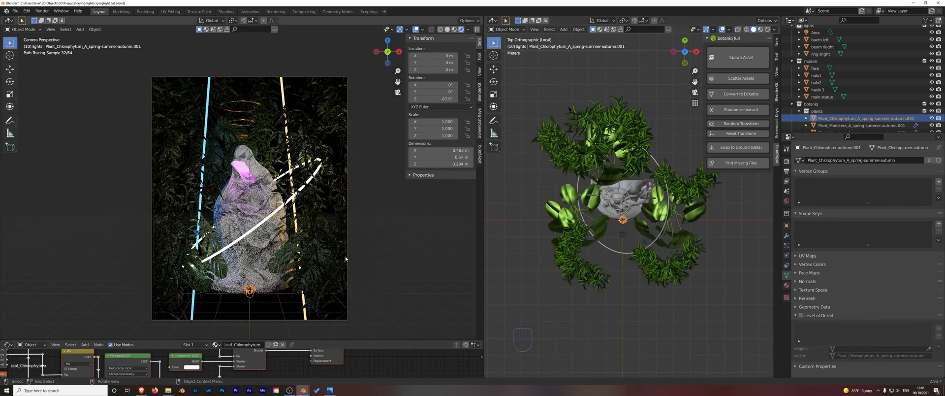
Scale the chlorophytum up to about 5.06 and place it front-left of the statue at about X -1.67, Y -3.5 m
key("s")
left_click(162, 132)
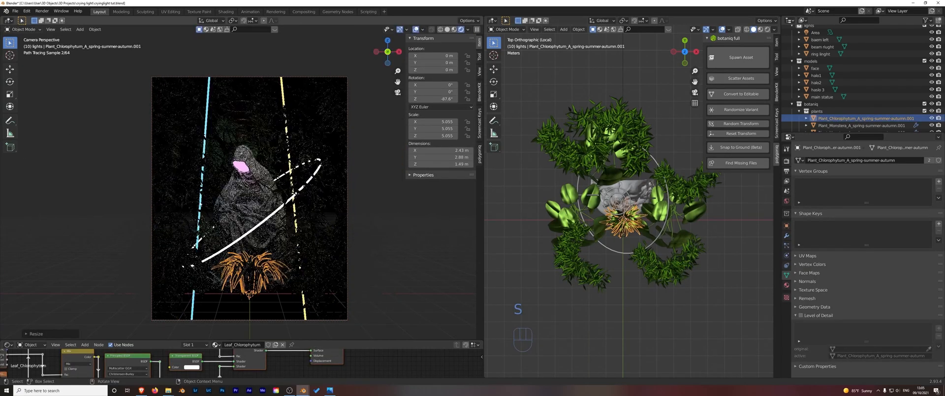
key("g")
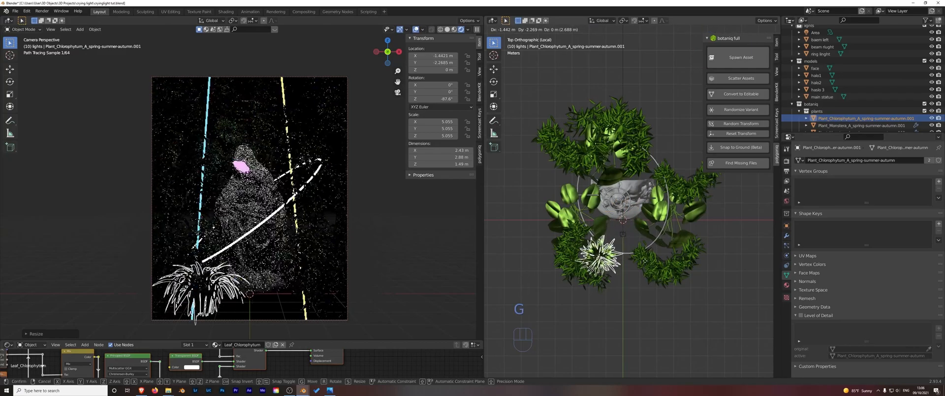
left_click(641, 281)
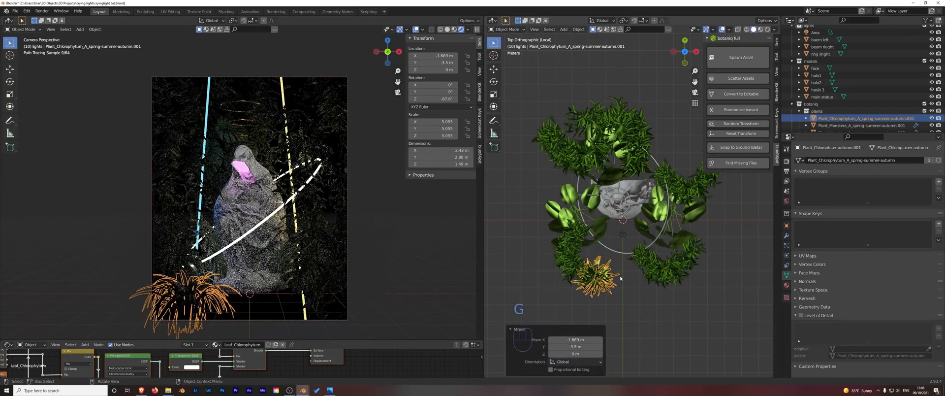
Make a linked duplicate of the chlorophytum front-right of the statue, about 3.48 m in X and 1.69 m in Y away, and rotate it freely
key("alt+d")
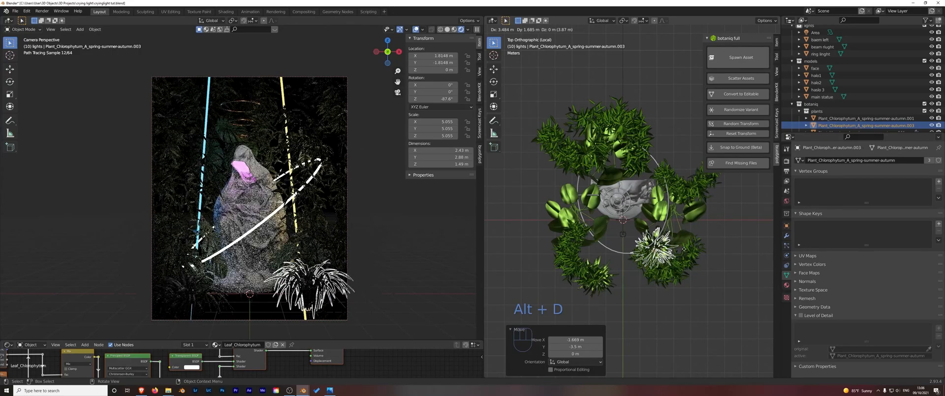
left_click(683, 248)
key("r")
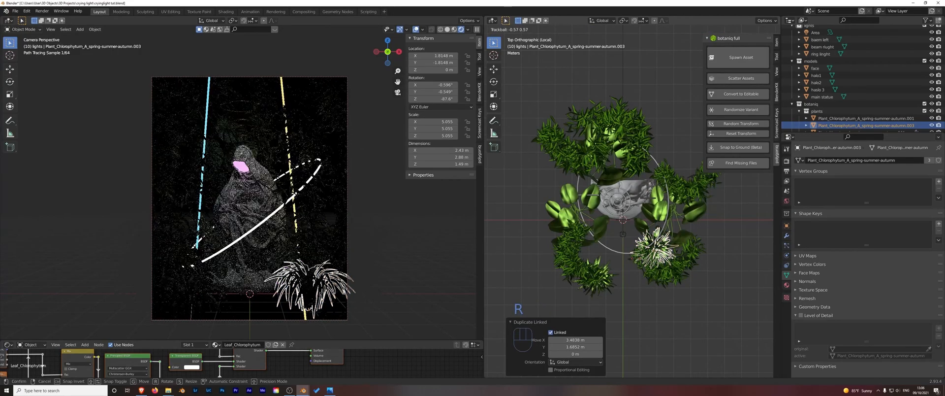
left_click(682, 256)
Tilt the original front-left chlorophytum with a trackball rotation of about 7.45° and 3.44°, leaving nothing selected
left_click(610, 281)
left_click(610, 281)
key("r")
key("r")
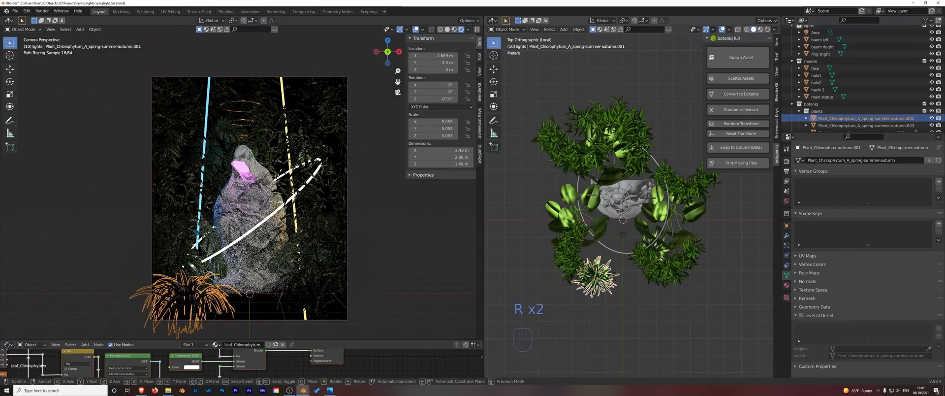
left_click(634, 287)
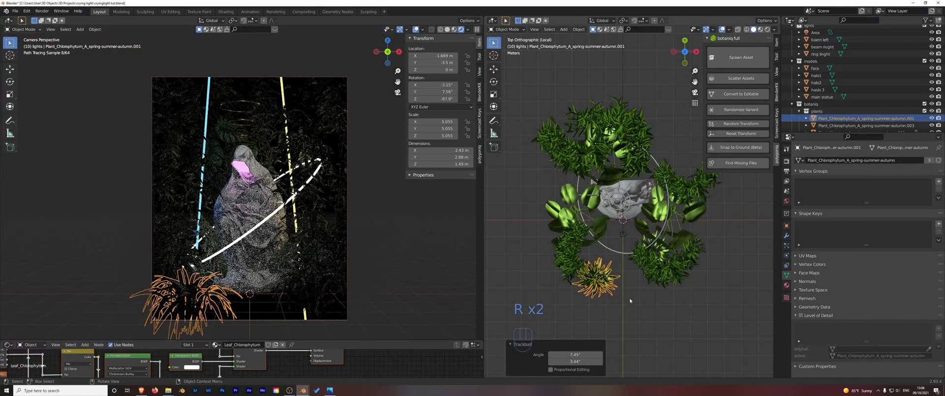
key("Delete")
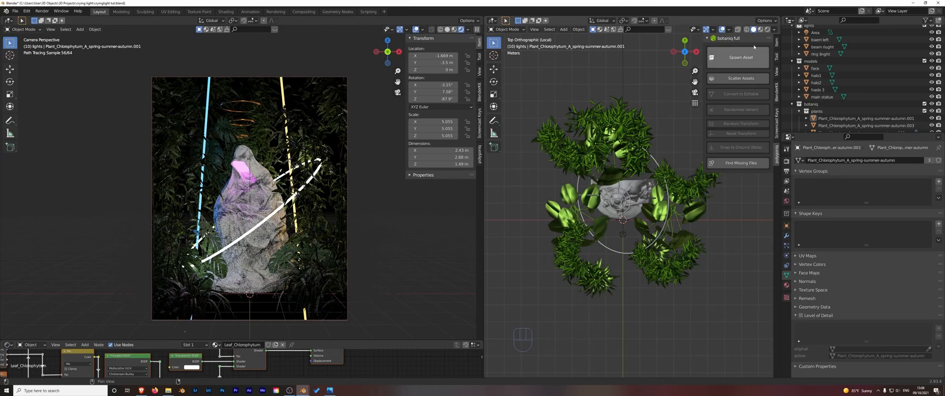
Spawn an Areca (A) plant from the botaniq plants category
left_click(733, 57)
left_click(744, 133)
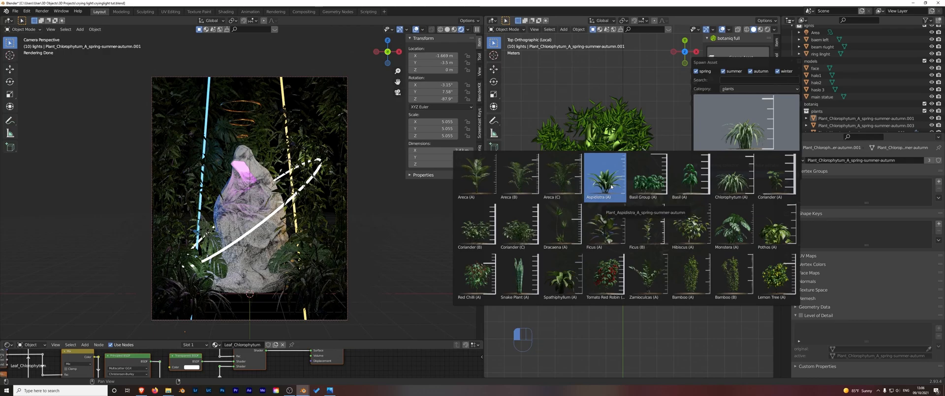
left_click(473, 190)
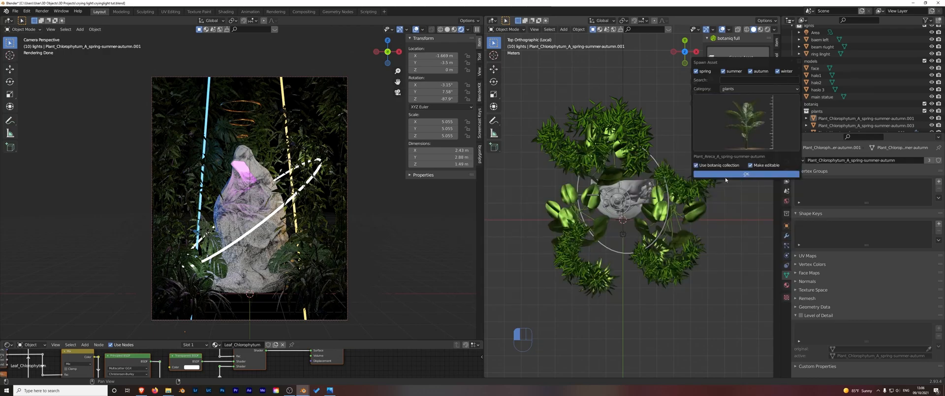
left_click(695, 175)
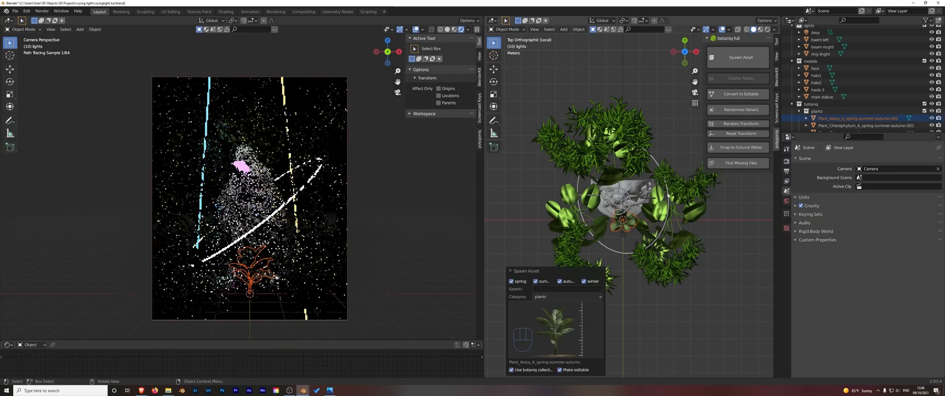
Scale the areca to about 2.67 and position it behind the statue at about X 1.88, Y 4.12, Z 3.29 m
left_click(634, 226)
key("s")
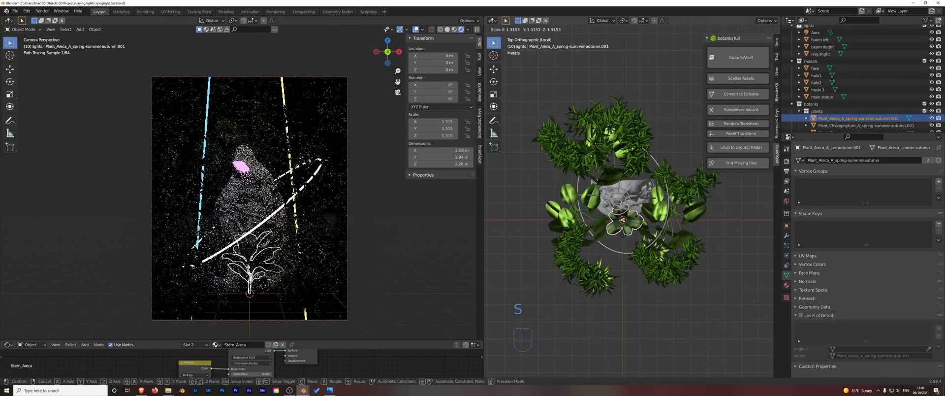
left_click(709, 242)
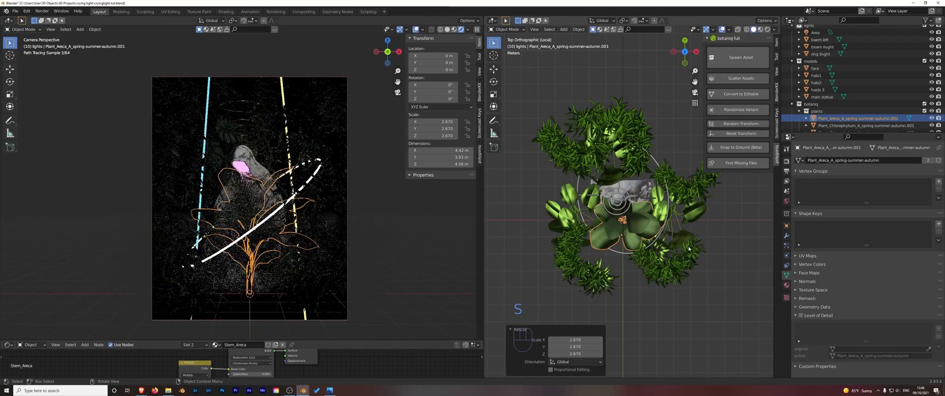
key("g")
left_click(720, 181)
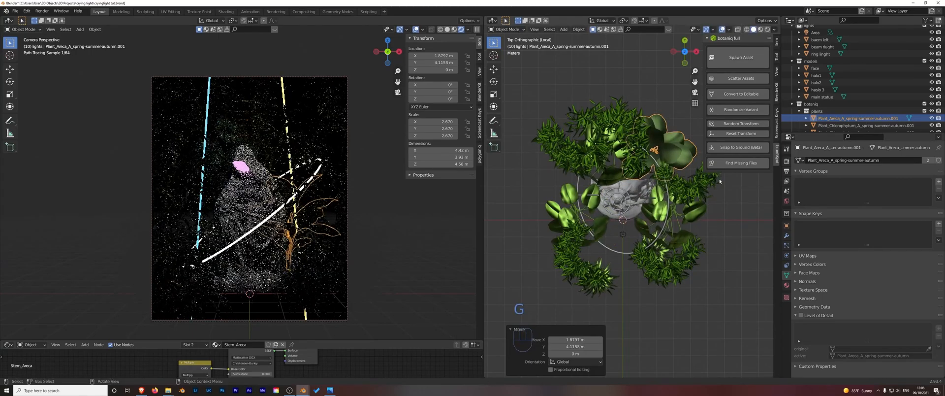
key("g")
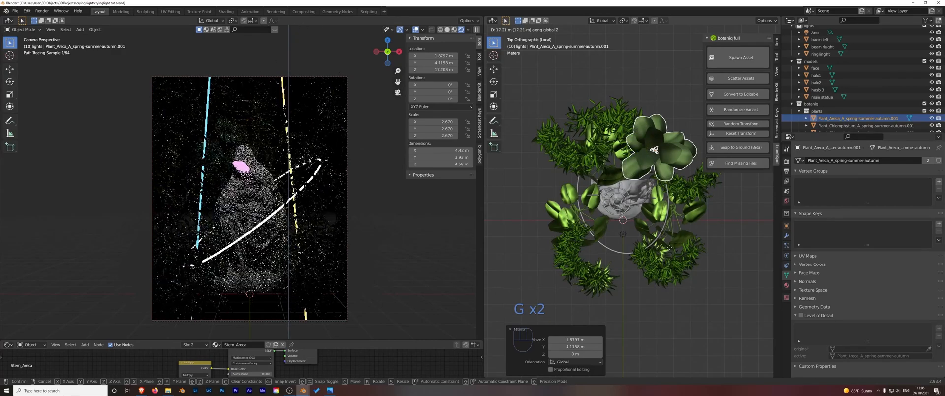
left_click(667, 231)
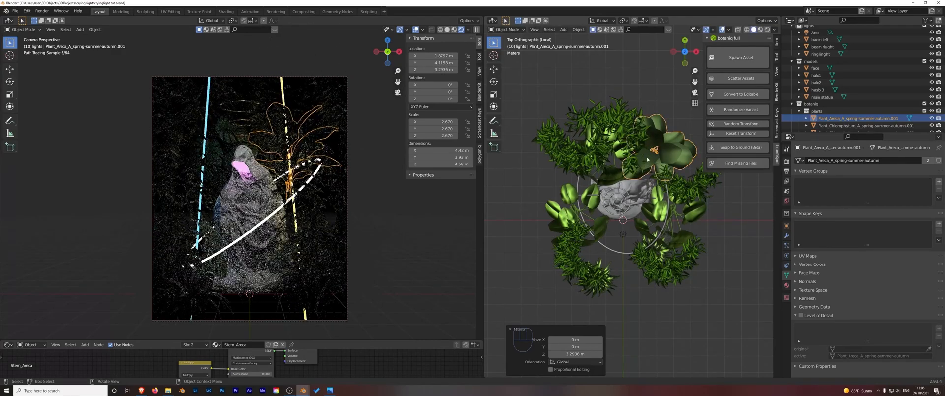
Tilt the areca toward the camera with a trackball rotation of about 43°
key("r")
key("r")
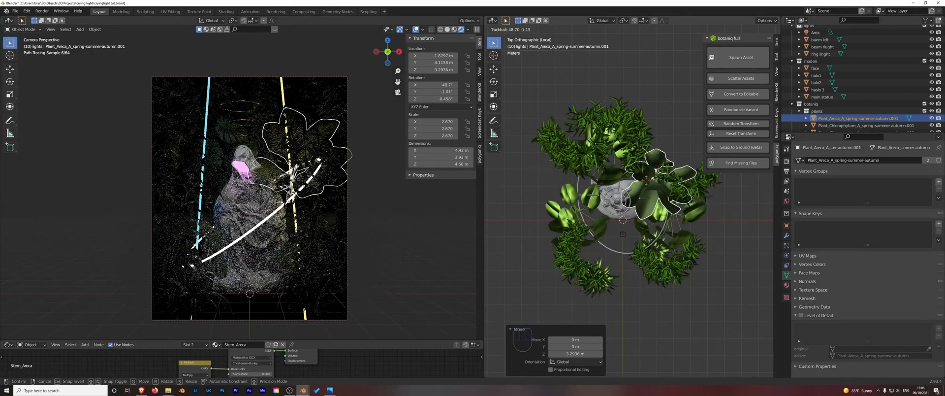
left_click(648, 181)
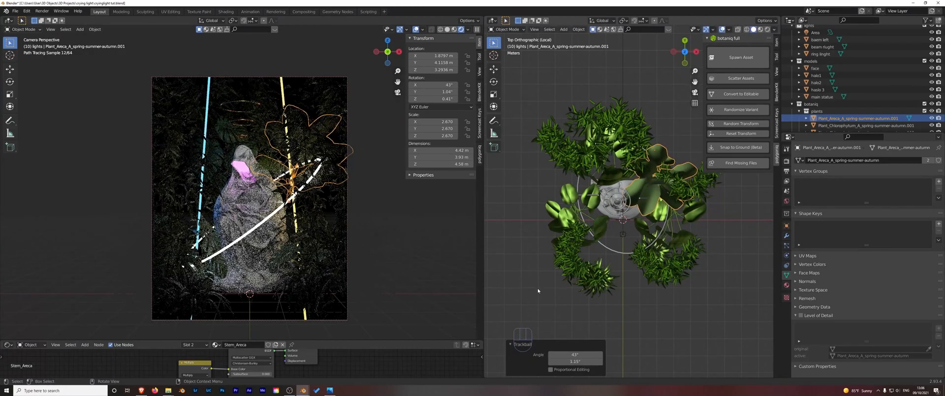
left_click(525, 286)
Make a linked duplicate of the areca over the statue and scale the copy down by a factor of about 0.51
left_click(649, 198)
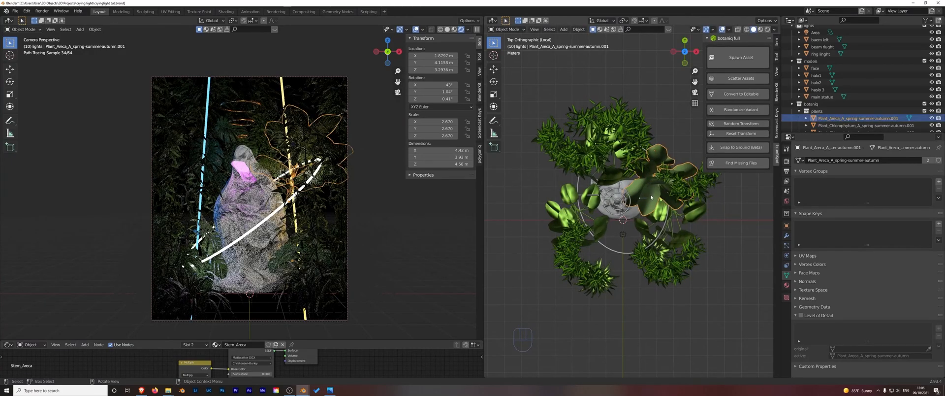
key("alt+d")
left_click(648, 271)
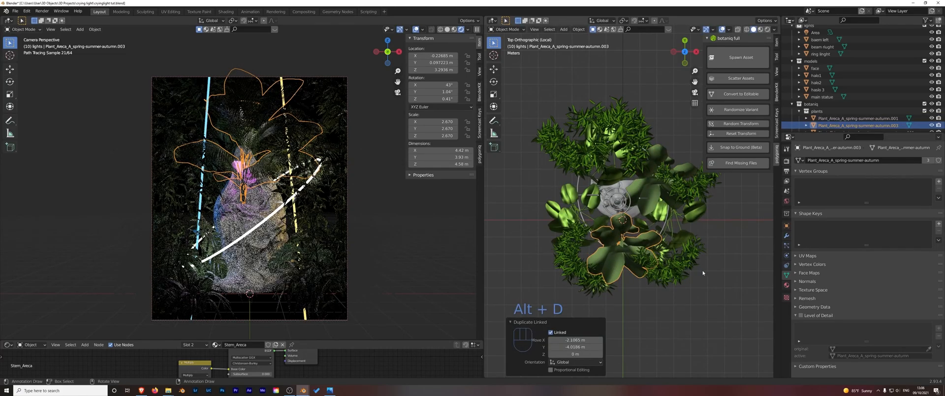
key("s")
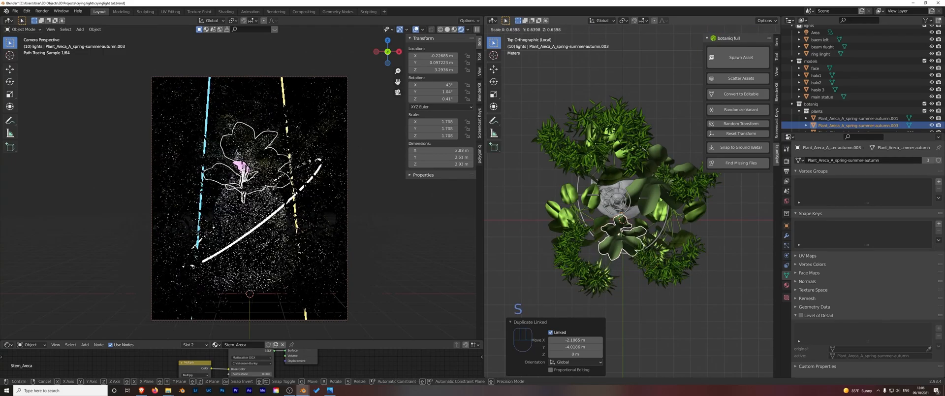
left_click(670, 256)
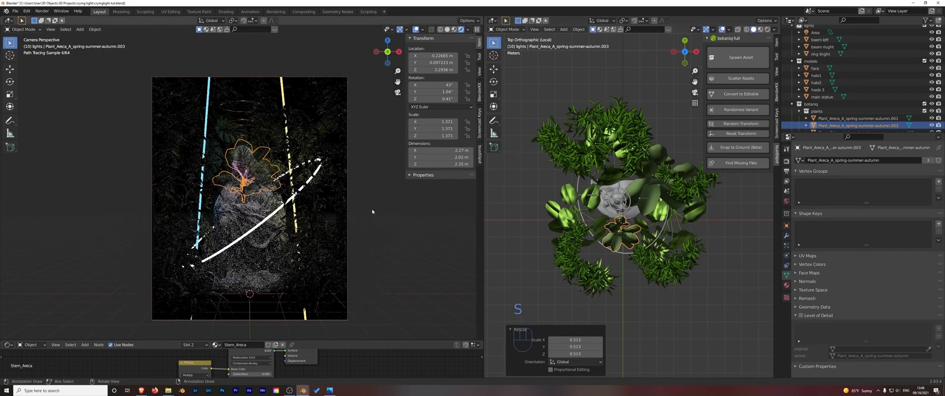
Move the small areca down to the statue's base at about X -0.03, Y -0.78, Z -0.12 m and keep it selected
key("g")
left_click(373, 303)
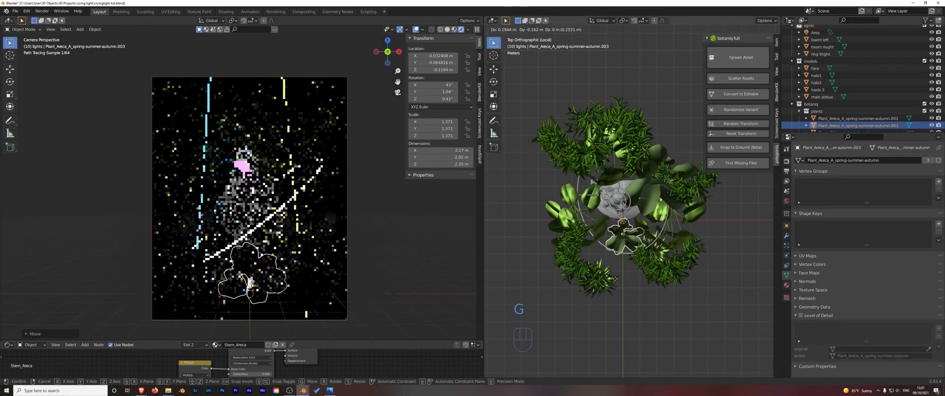
left_click(380, 284)
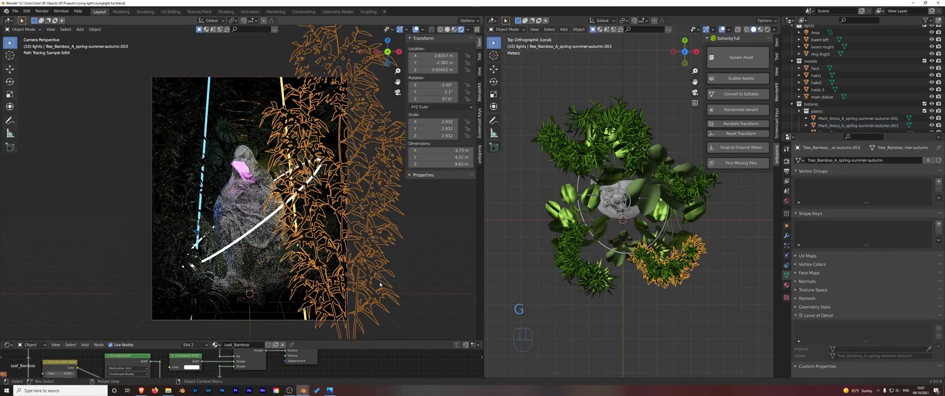
left_click(258, 296)
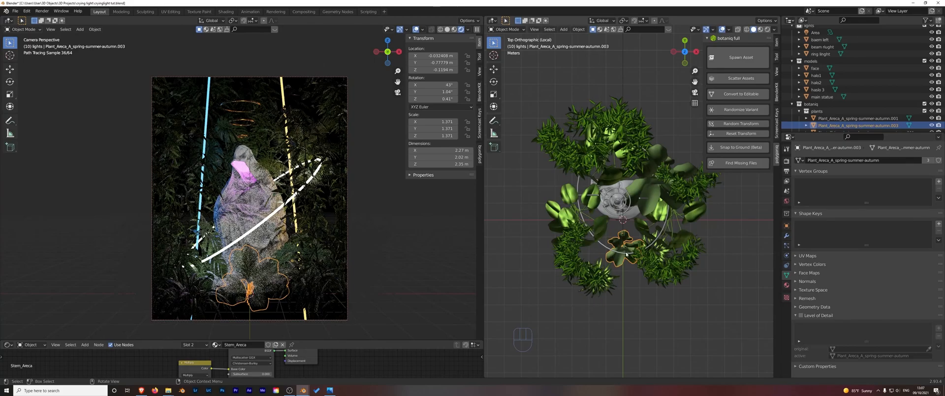
Scale the small areca at the statue's base to about 1.70 and trackball-rotate it to about 27° on X
key("s")
left_click(366, 264)
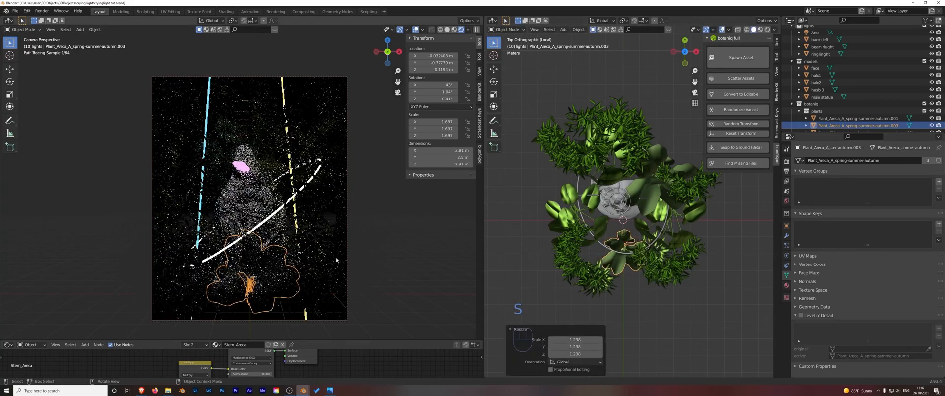
key("r")
key("r")
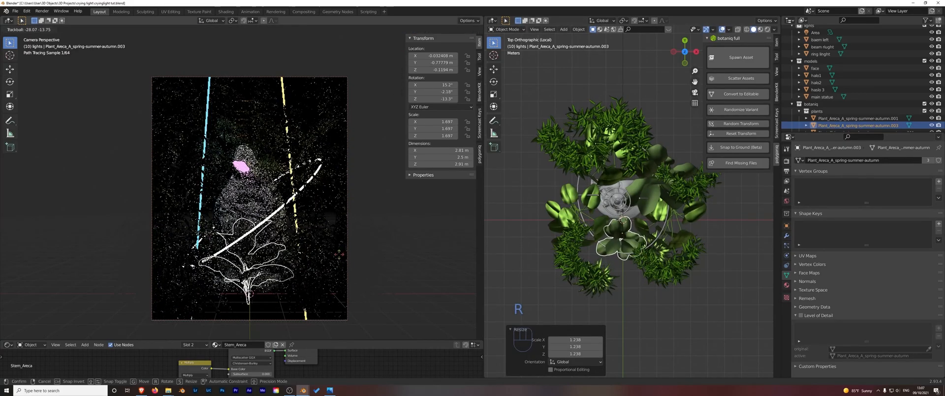
left_click(347, 261)
Move the small areca in front of the statue to about X 0.45, Y -2.74, Z -0.74 m and deselect it
key("g")
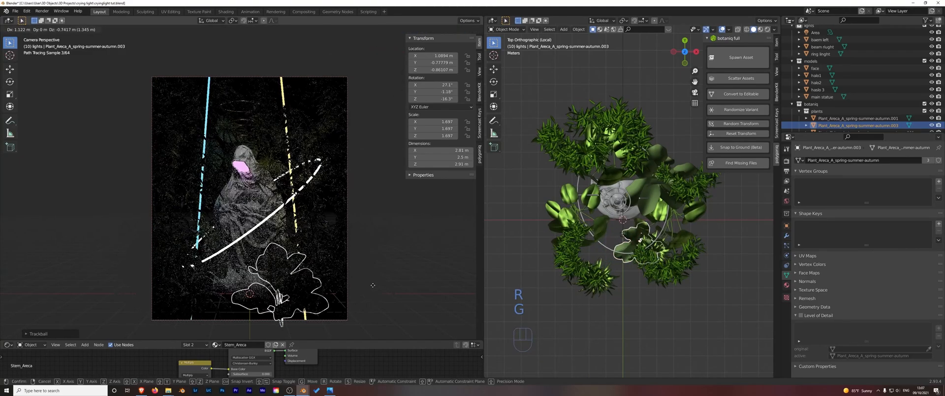
left_click(482, 307)
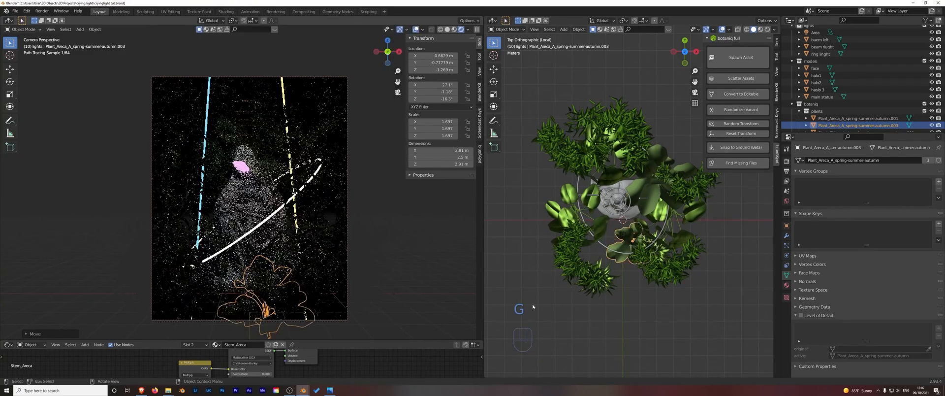
key("g")
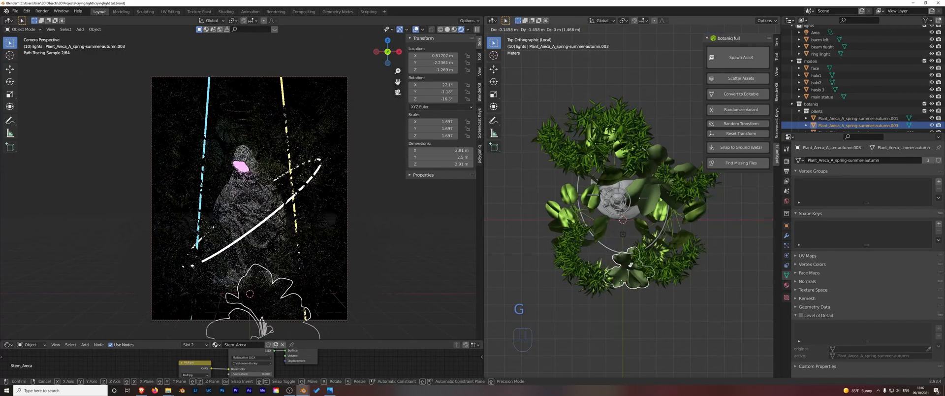
left_click(395, 291)
key("g")
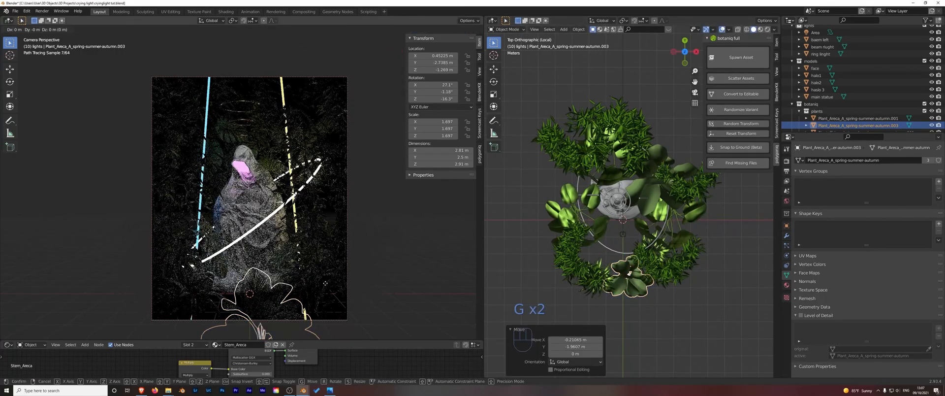
key("z")
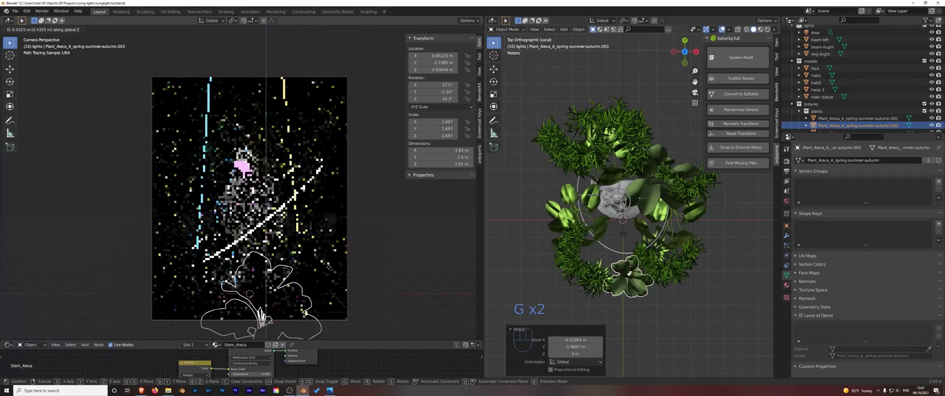
left_click(545, 270)
left_click(450, 255)
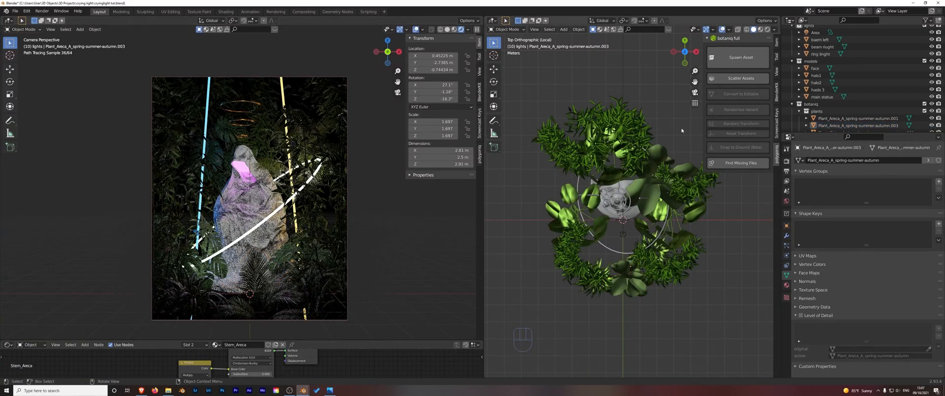
Spawn the Aspidistra (A) plant from the botaniq plants category and select it
left_click(738, 57)
left_click(727, 128)
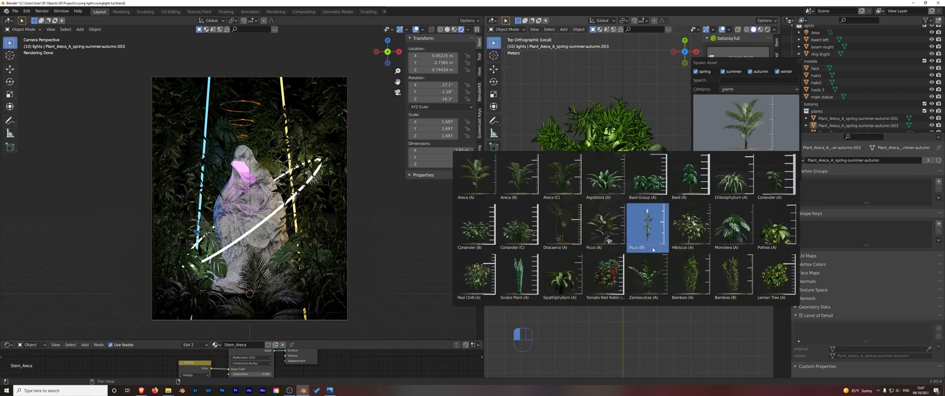
left_click(619, 183)
left_click(747, 175)
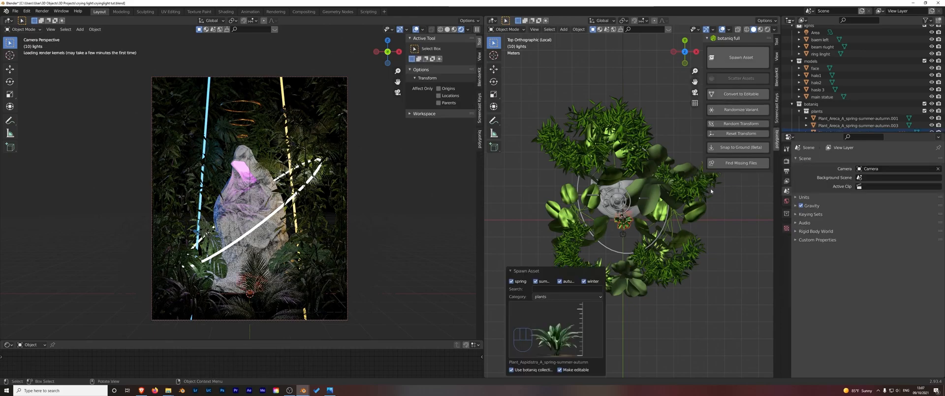
left_click(628, 226)
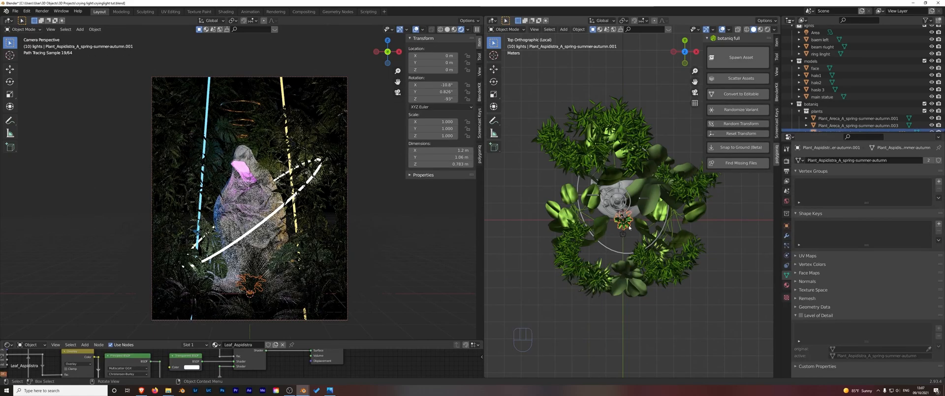
Scale the aspidistra to about 2.68 and tilt it with a trackball rotation of about 17.8° and 4°
key("s")
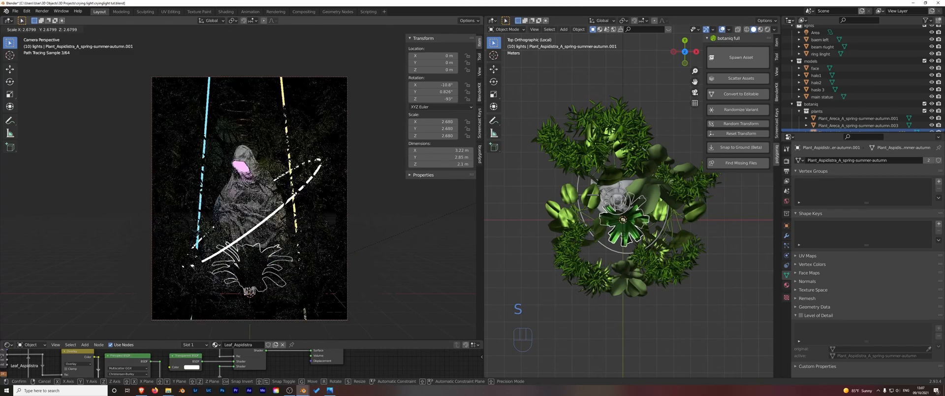
left_click(578, 175)
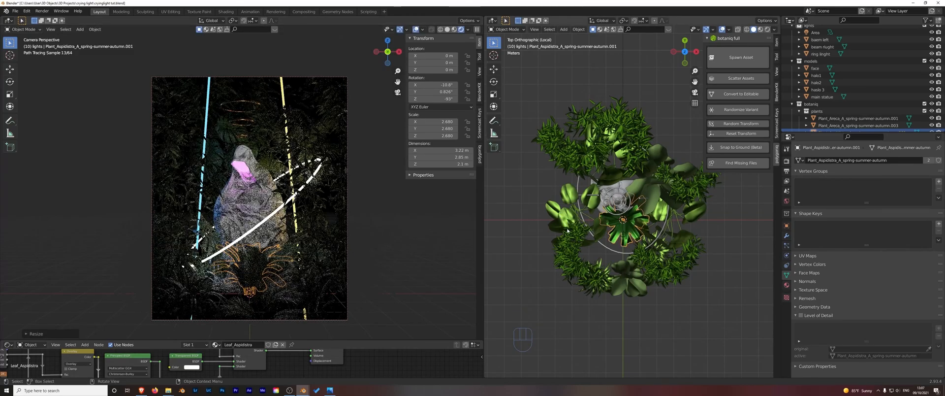
key("r")
key("r")
left_click(633, 245)
Move the aspidistra beside the statue to about X -2.87, Y 2.95, Z 1.32 m
key("g")
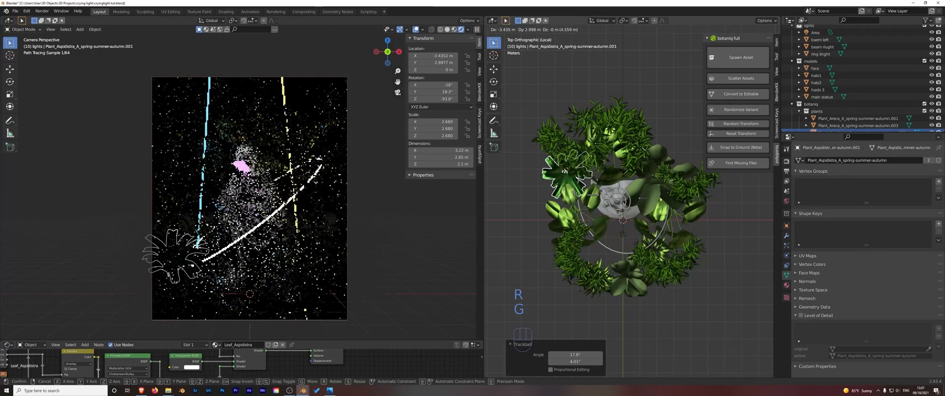
left_click(585, 194)
key("g")
key("z")
left_click(316, 210)
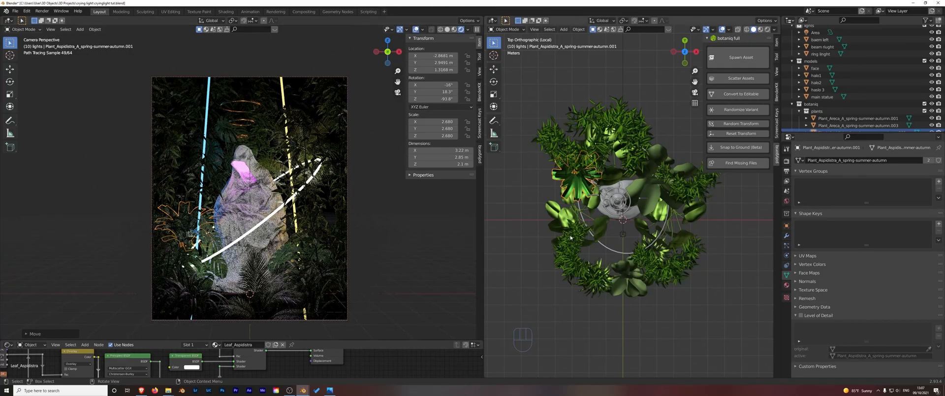
Make a linked duplicate of the aspidistra and place it on the statue's opposite side at about X 2.61, Y 0.18, Z 2.25 m
key("shift+s")
key("ctrl+z")
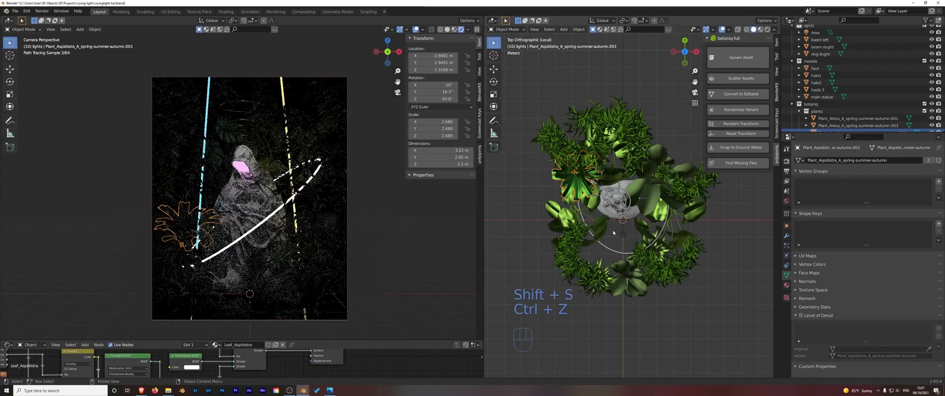
left_click(695, 214)
key("g")
key("z")
left_click(359, 254)
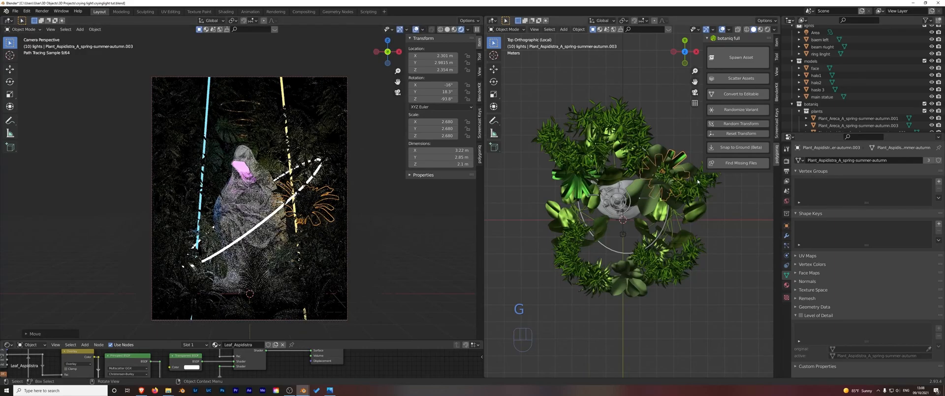
key("g")
left_click(703, 229)
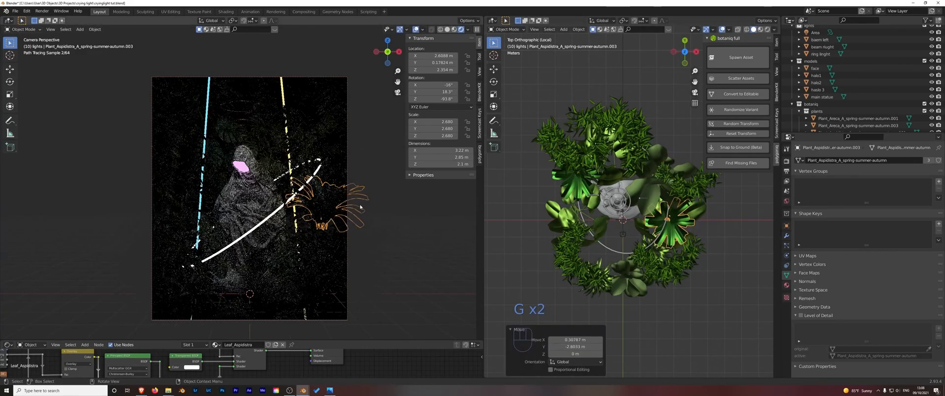
Trackball-rotate the aspidistra copy to about -21° on X and 30° on Y, and deselect it
key("r")
key("r")
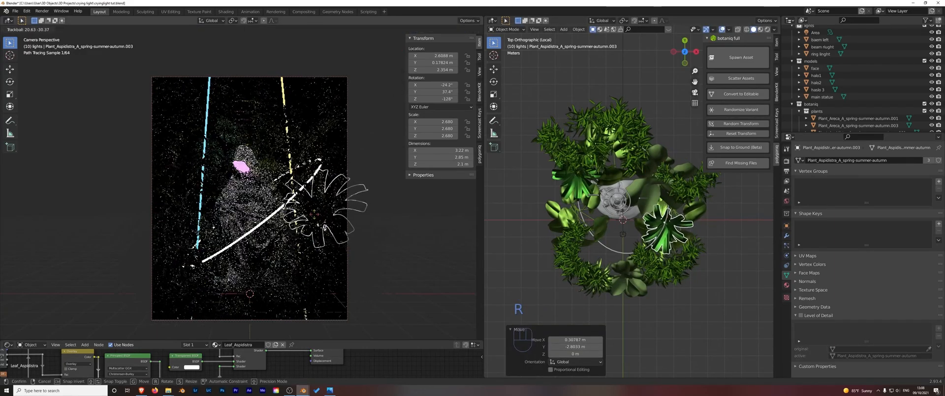
left_click(480, 220)
left_click(476, 256)
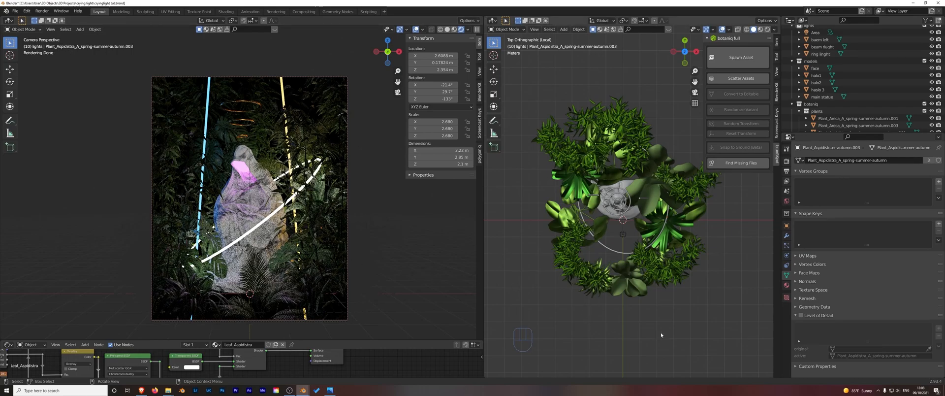
Collapse the botaniq collection in the scene hierarchy and exclude it from the view layer
right_click(641, 324)
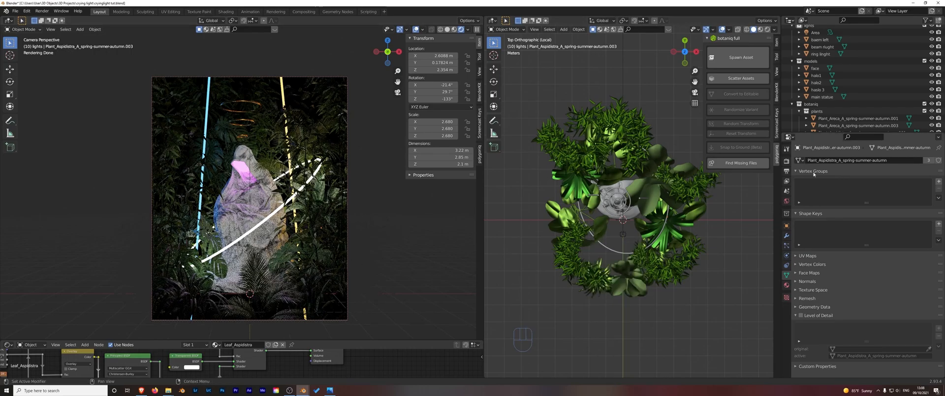
scroll(839, 97, "down", 4)
left_click(792, 60)
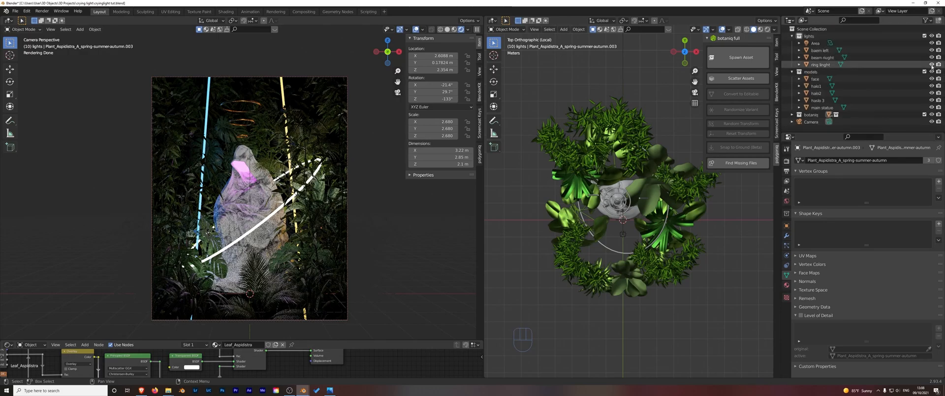
left_click(925, 113)
Add a plane mesh at the statue's base and scale it up to about 16.1 m square
middle_click_drag(550, 255, 590, 227)
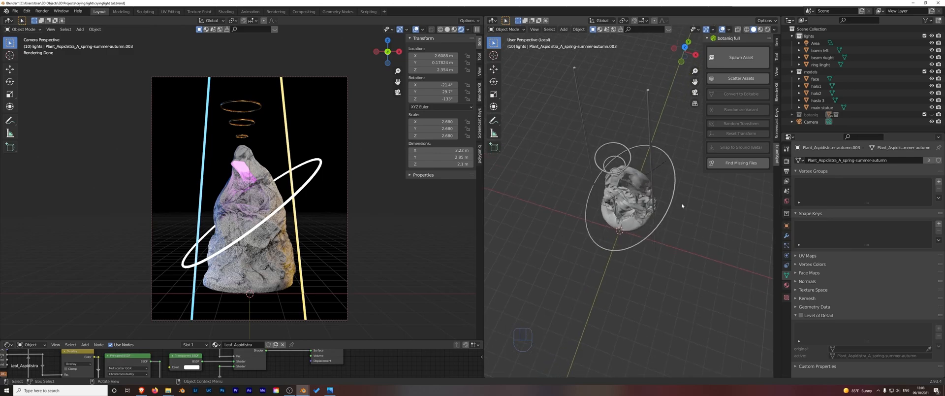
key("shift+a")
mouse_move(546, 194)
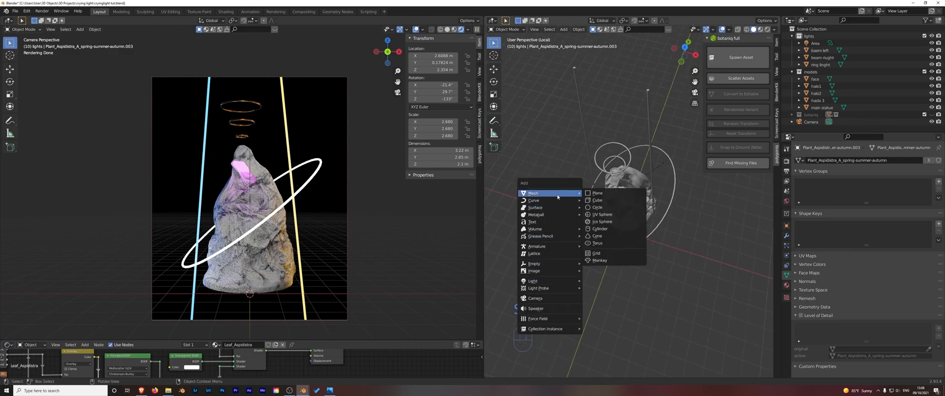
left_click(606, 193)
key("s")
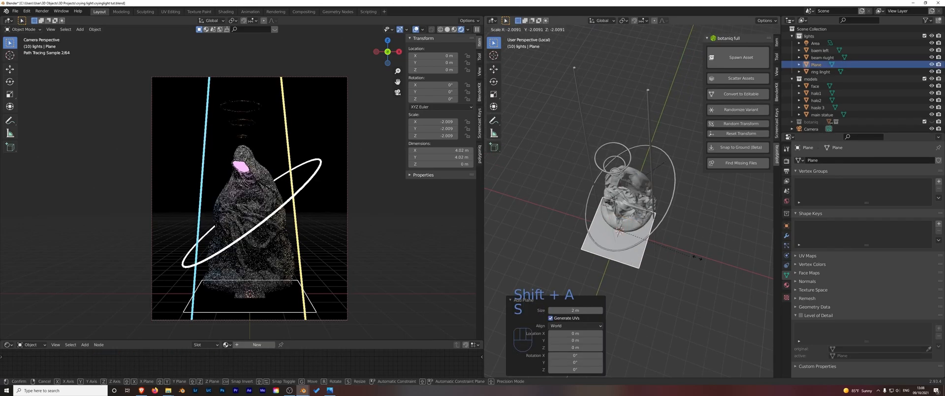
left_click(562, 348)
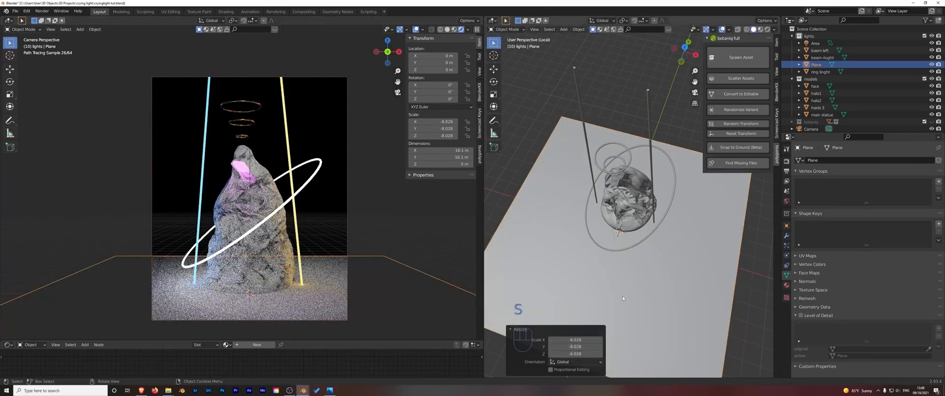
Shift the ground plane horizontally, with its height locked, to about X 0.11, Y 3.14 m
key("g")
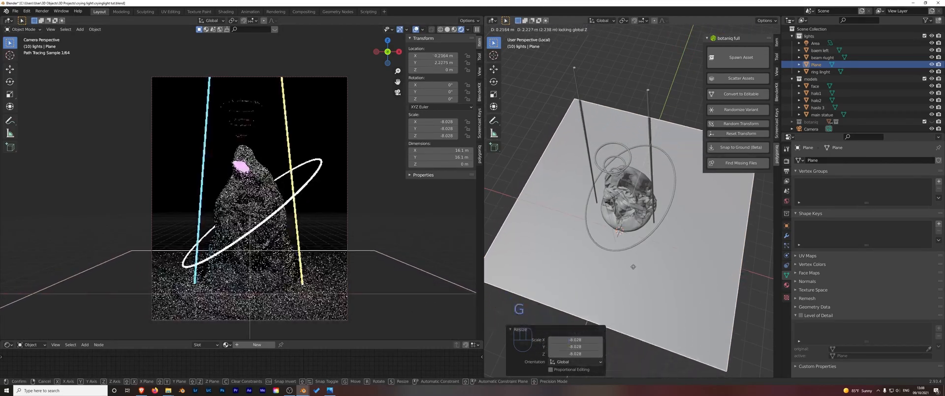
left_click(637, 260)
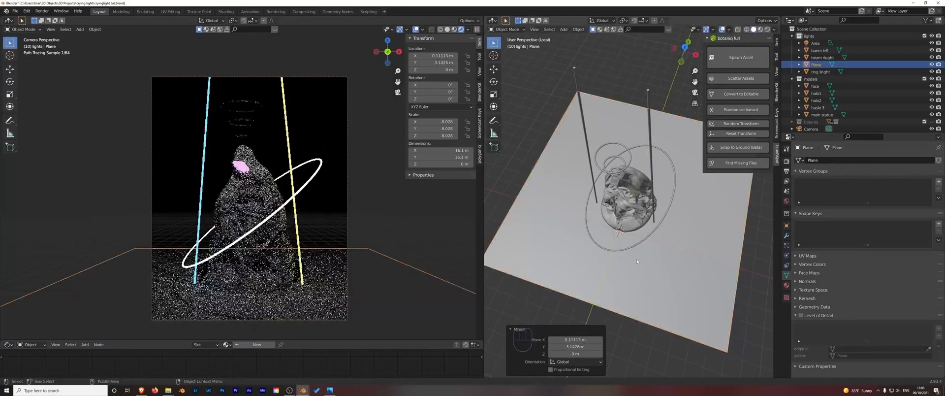
right_click(540, 300)
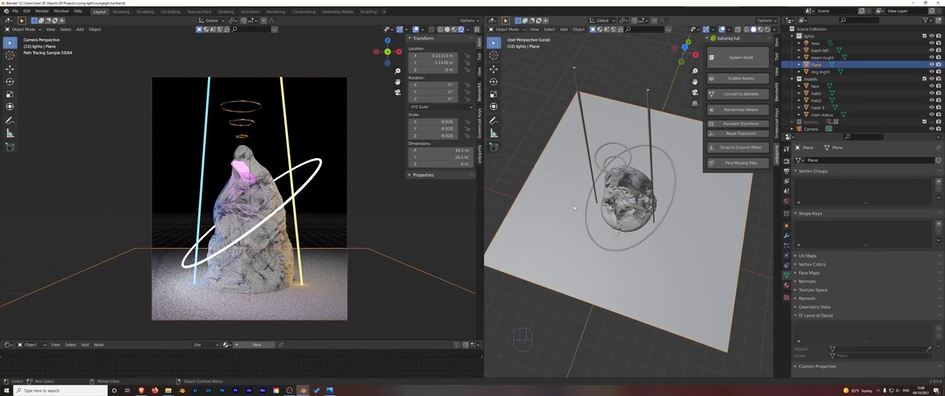
Subdivide the ground plane's mesh in Edit Mode with 50 cuts
key("Tab")
right_click(572, 209)
left_click(571, 210)
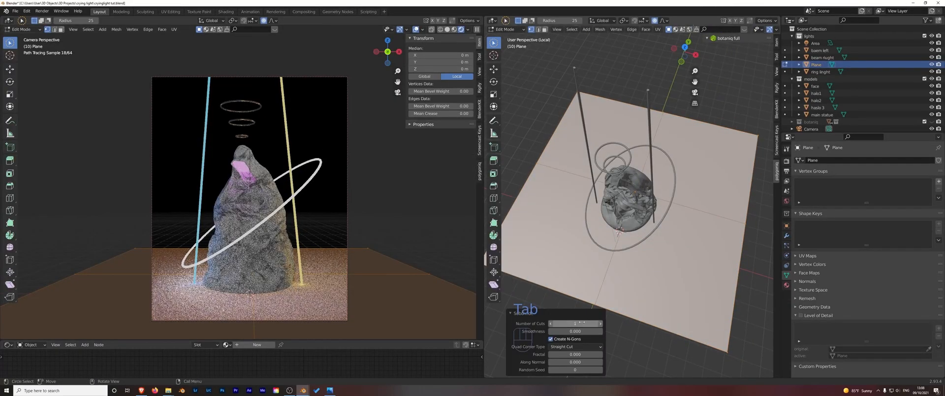
left_click_drag(575, 324, 586, 324)
type("25")
key("Return")
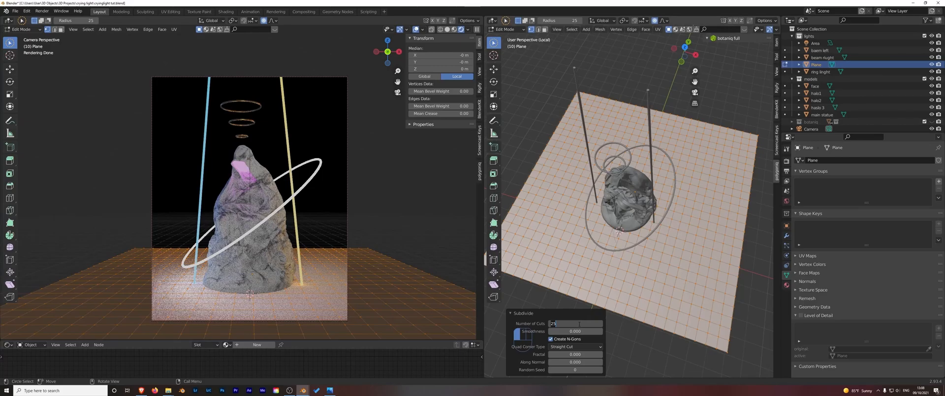
key("Return")
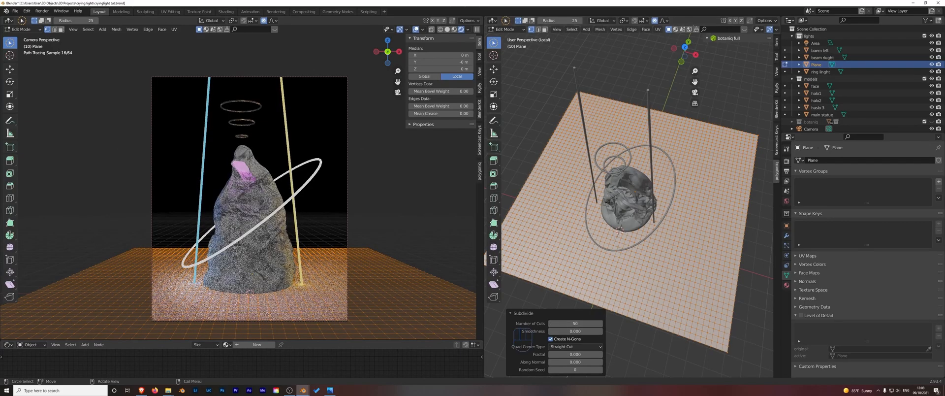
Sculpt uneven bumps into the ground plane around the statue's front with the SculptDraw brush and return to Object Mode
key("alt+a")
left_click(508, 29)
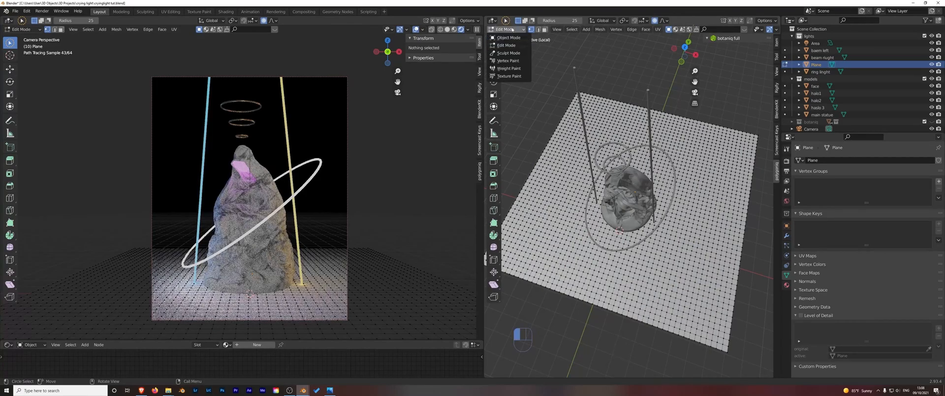
left_click(507, 55)
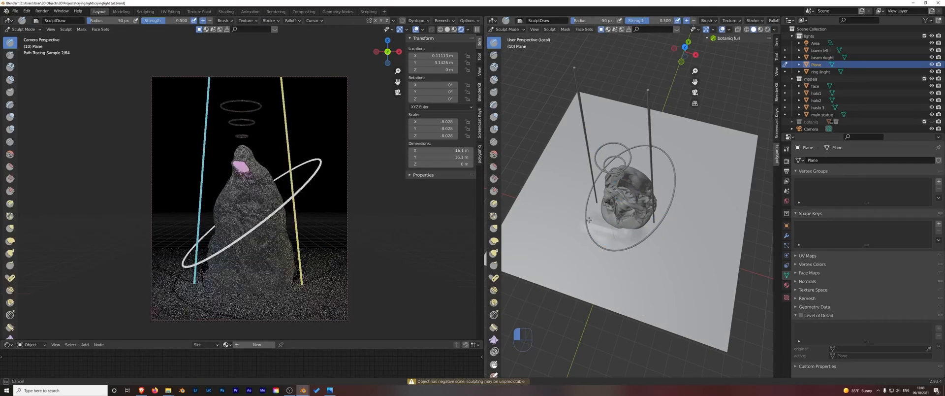
mouse_move(628, 239)
left_mouse_down()
mouse_move(611, 256)
mouse_move(631, 266)
mouse_move(662, 247)
mouse_move(655, 271)
mouse_move(571, 258)
mouse_move(600, 287)
mouse_move(612, 274)
mouse_move(621, 293)
left_mouse_up()
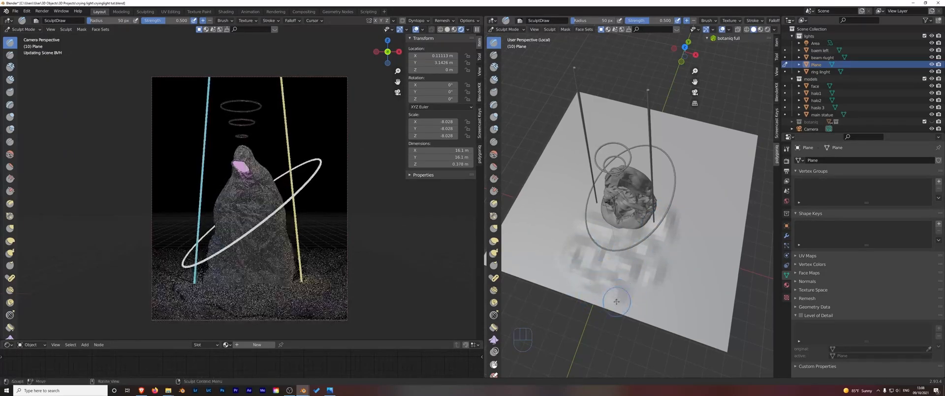
mouse_move(591, 214)
left_mouse_down()
mouse_move(562, 230)
mouse_move(546, 273)
left_mouse_up()
left_click_drag(197, 308, 165, 314)
left_click_drag(328, 314, 337, 269)
left_click_drag(305, 321, 289, 318)
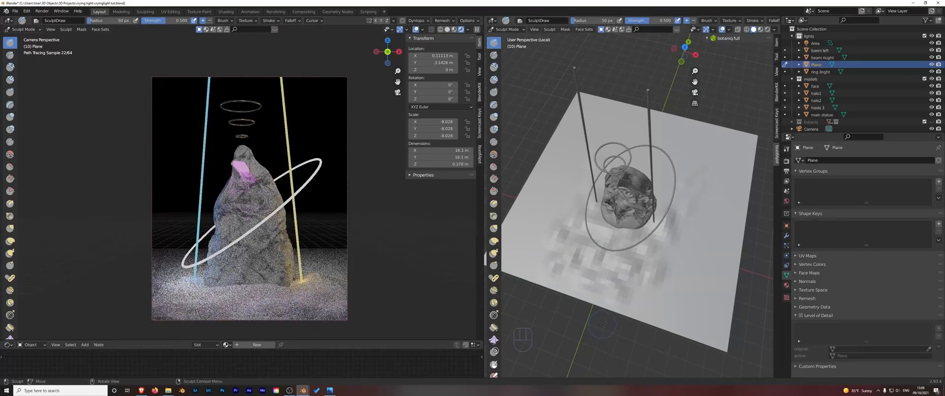
left_click(515, 30)
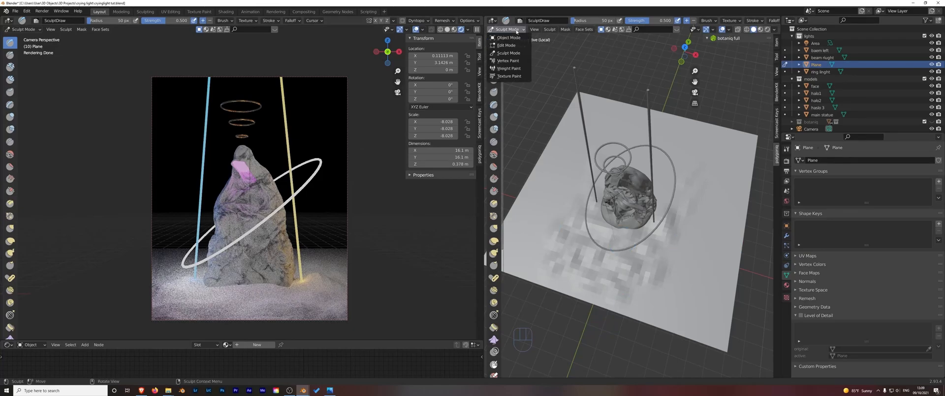
left_click(507, 38)
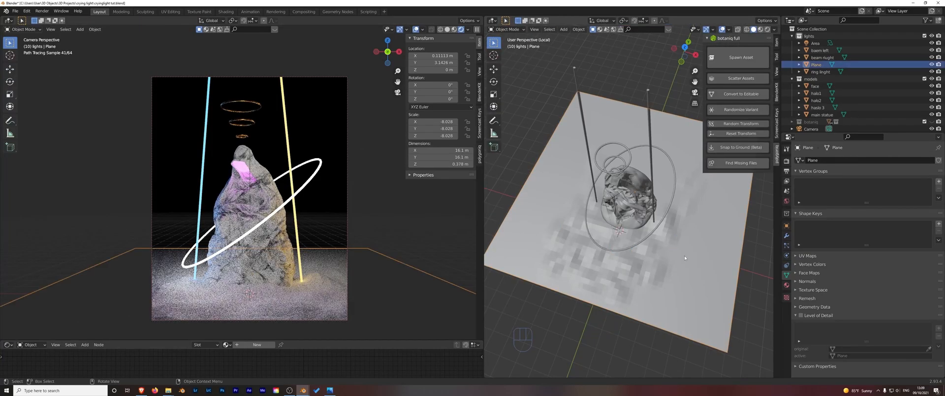
Enlarge the shader editor and give the ground plane a new material named "ground"
left_click_drag(138, 340, 138, 210)
left_click(254, 213)
left_click(254, 214)
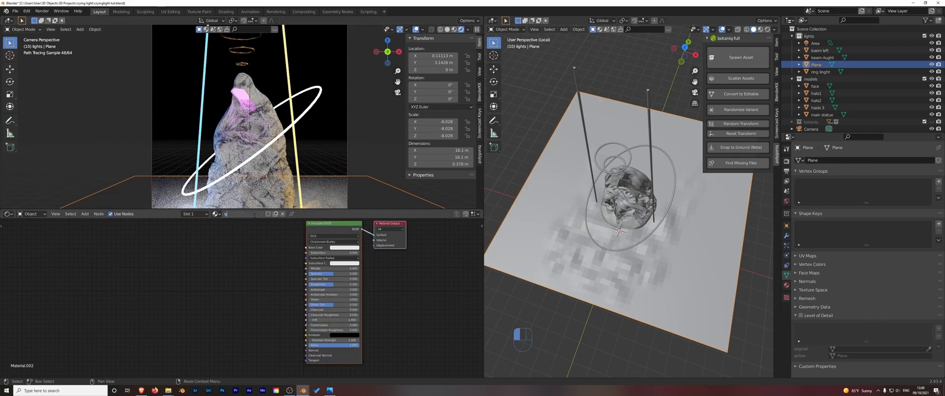
type("ground")
key("Return")
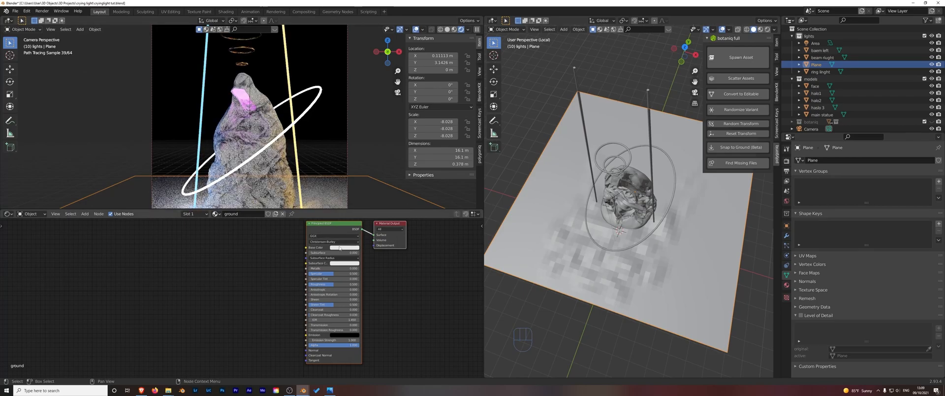
Set the ground material's base color to a very dark brown, lower its specular and raise its roughness
left_click(339, 248)
left_click(342, 209)
left_click_drag(371, 186, 370, 206)
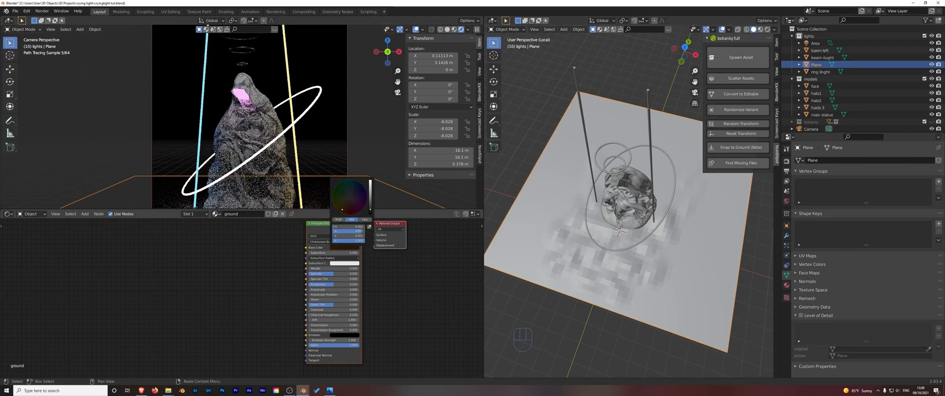
mouse_move(333, 274)
left_mouse_down()
mouse_move(317, 274)
mouse_move(344, 284)
left_mouse_up()
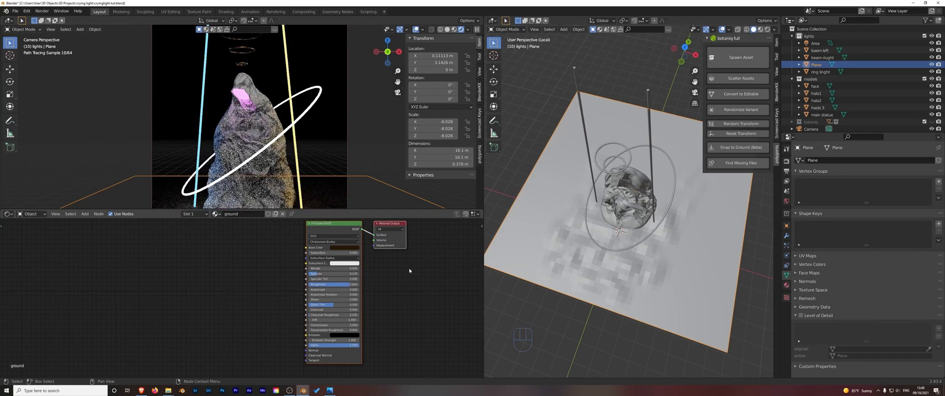
Apply smooth shading to the sculpted ground plane
scroll(373, 176, "down", 3)
key("space")
right_click(558, 250)
left_click(558, 249)
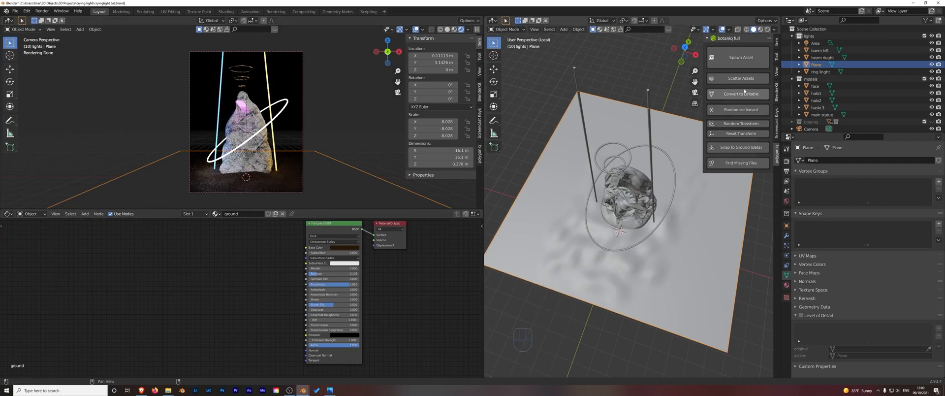
Include the botaniq collection in the view layer again and rename the Plane object as "ground"
scroll(929, 121, "down", 1)
left_click(929, 119)
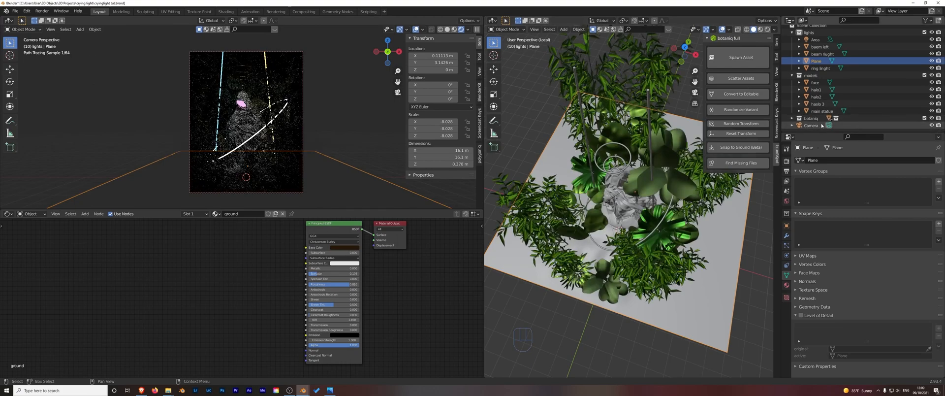
scroll(816, 118, "up", 1)
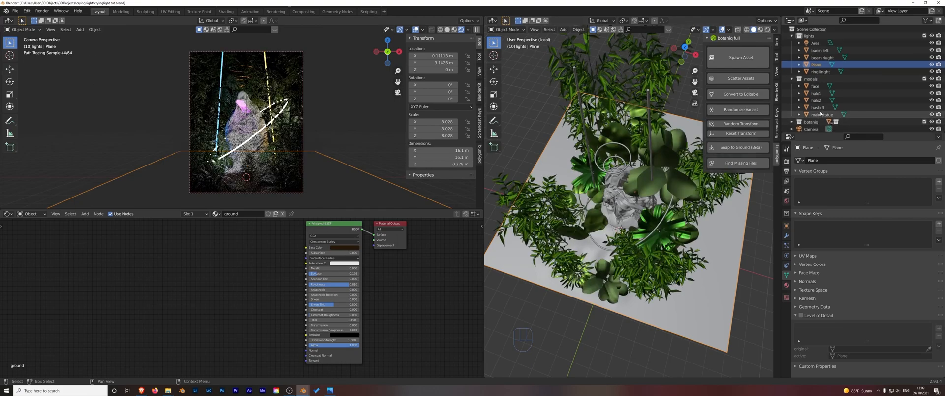
double_click(816, 64)
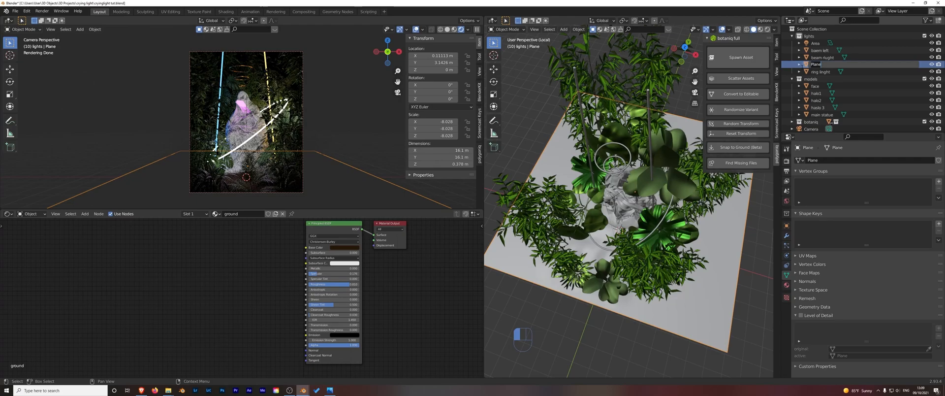
type("ground")
key("Return")
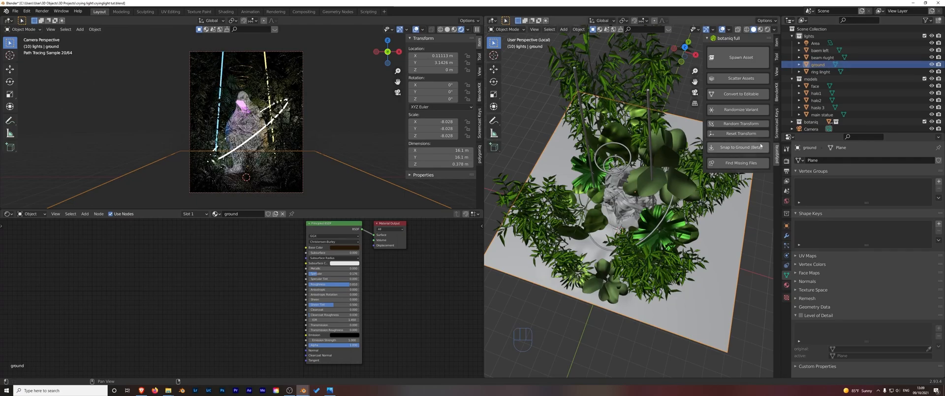
Scatter the botaniq European Meadow B spring-summer grass over the ground, preserving density and linking the instance collection to the scene
left_click(746, 78)
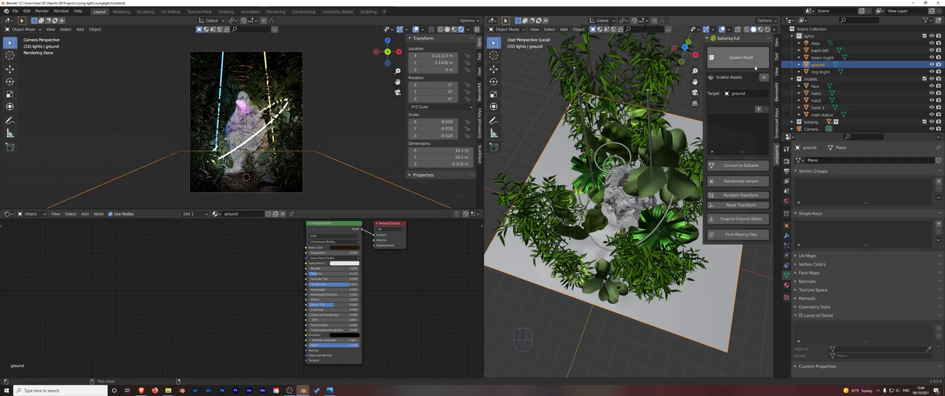
left_click(759, 109)
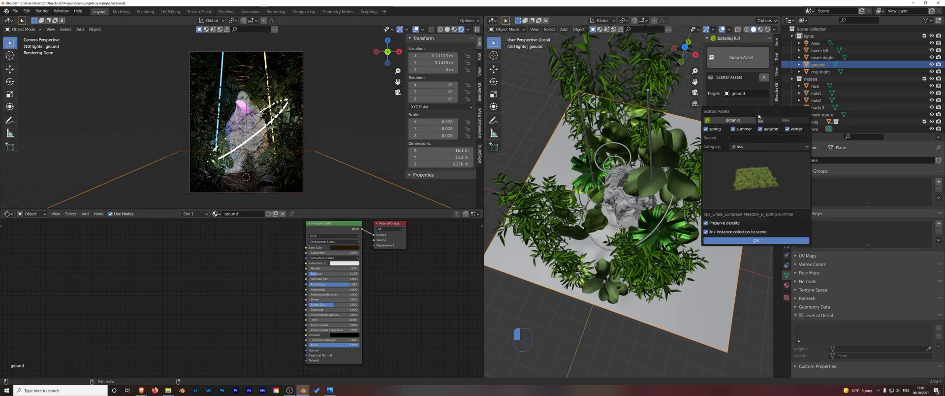
left_click(763, 178)
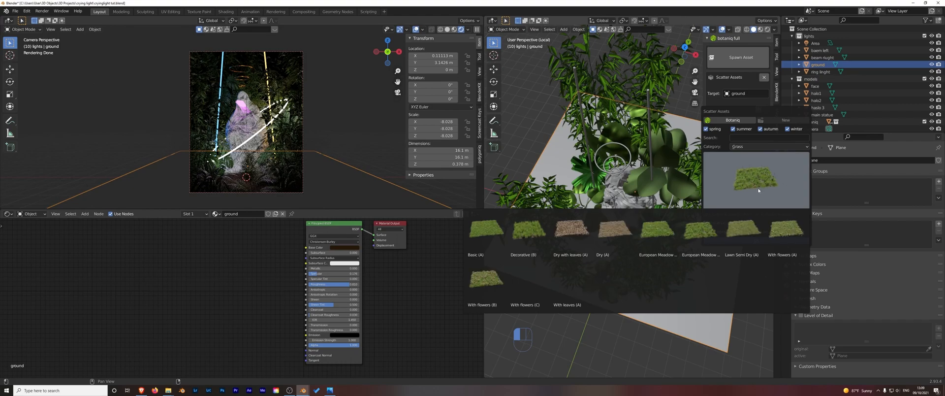
left_click(709, 238)
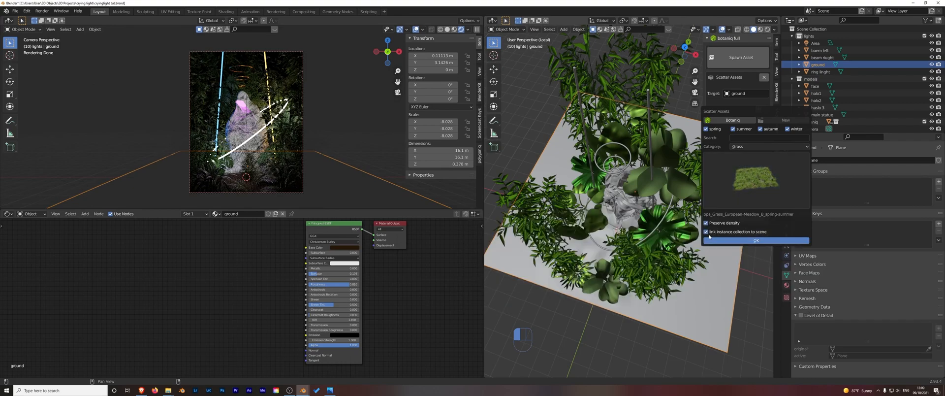
left_click(709, 240)
middle_click_drag(545, 172, 622, 218)
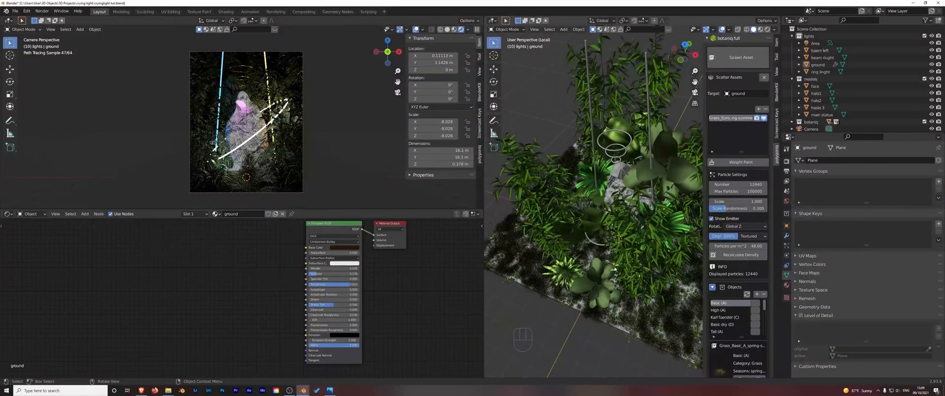
middle_click_drag(615, 266, 587, 263)
middle_click_drag(542, 303, 591, 294)
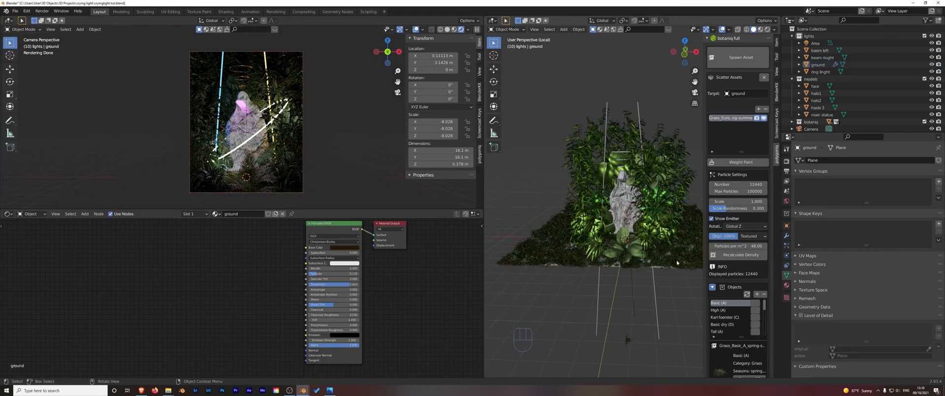
Set the scattered grass's particle scale to about 1.61 and save the file
left_click(712, 219)
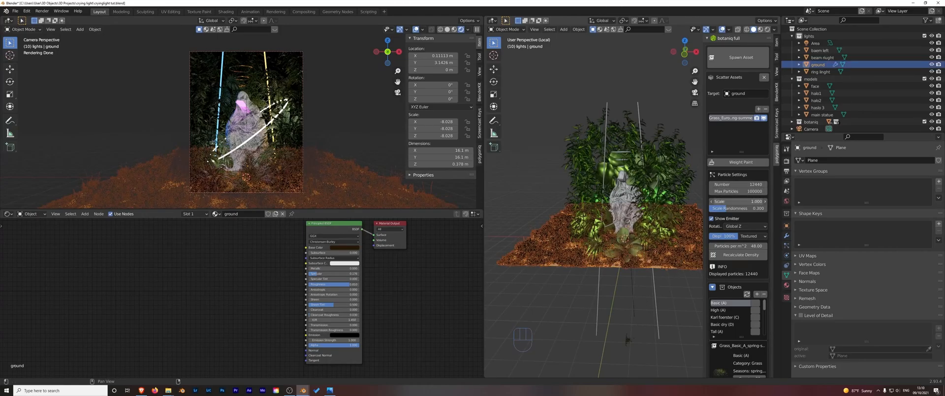
left_click_drag(738, 202, 768, 202)
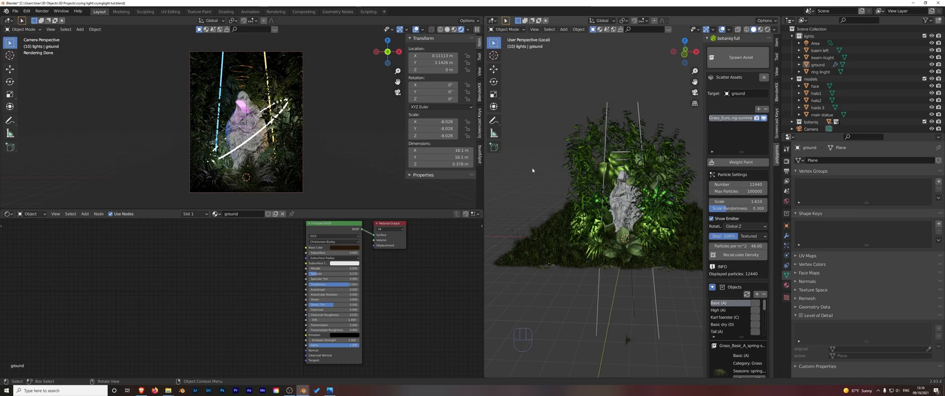
middle_click_drag(543, 149, 517, 163)
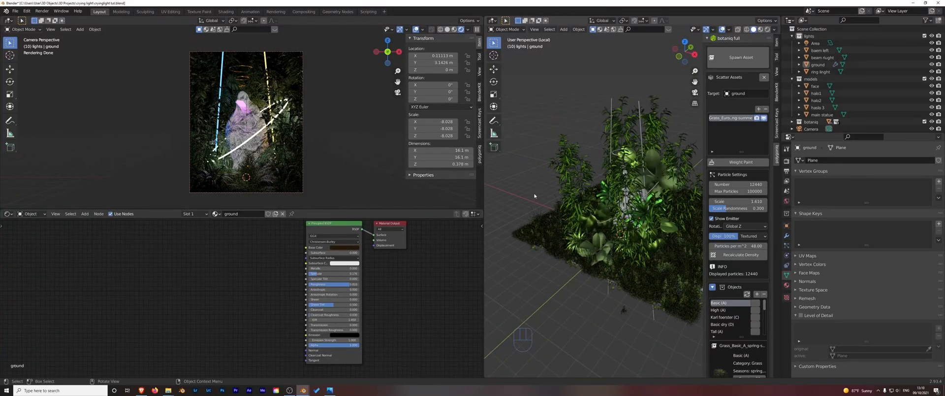
key("ctrl+s")
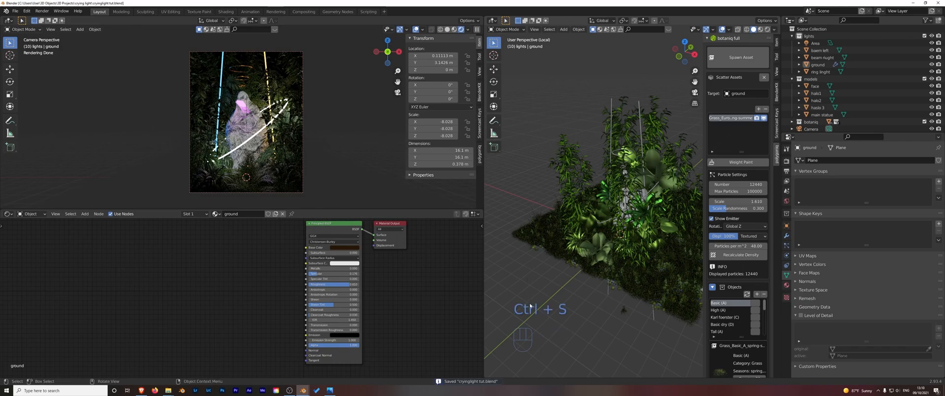
Add an ico sphere with 1 subdivision and reduce its radius so that it is about 0.84 m tall
middle_click_drag(538, 269, 562, 280)
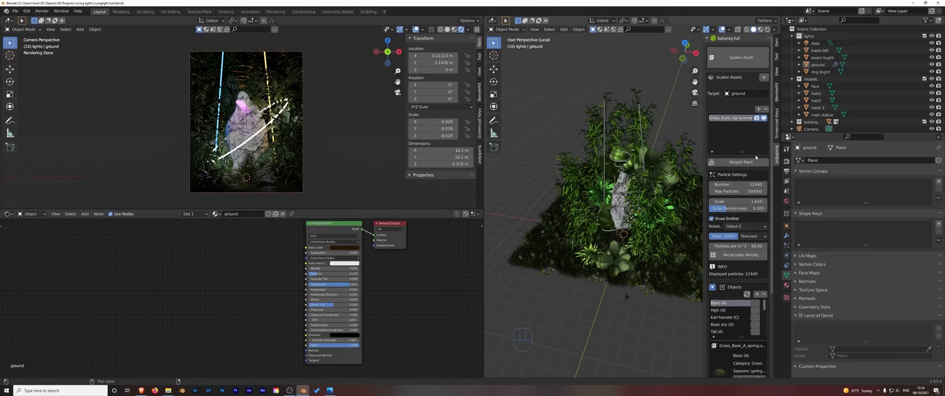
key("shift+a")
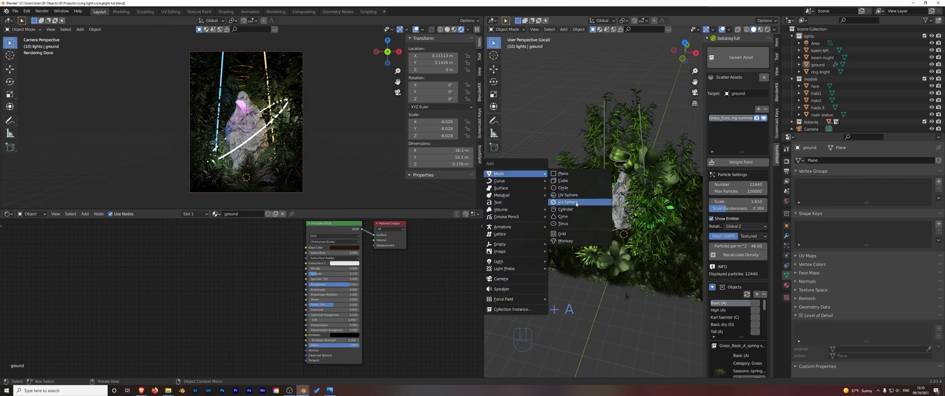
left_click(568, 202)
left_click_drag(560, 304, 526, 304)
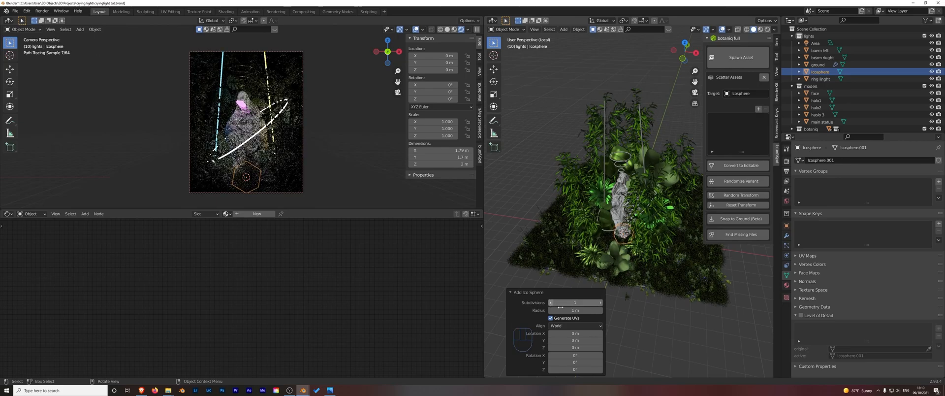
middle_click_drag(629, 308, 611, 285)
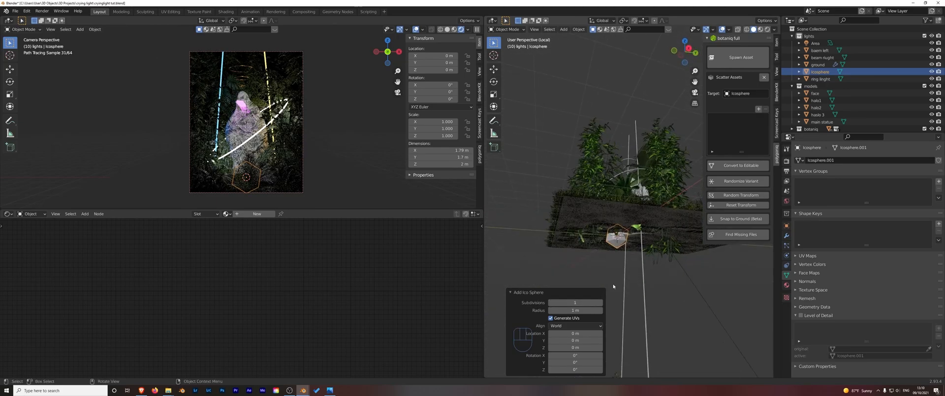
left_click_drag(567, 310, 559, 311)
left_click(701, 300)
key("g")
key("z")
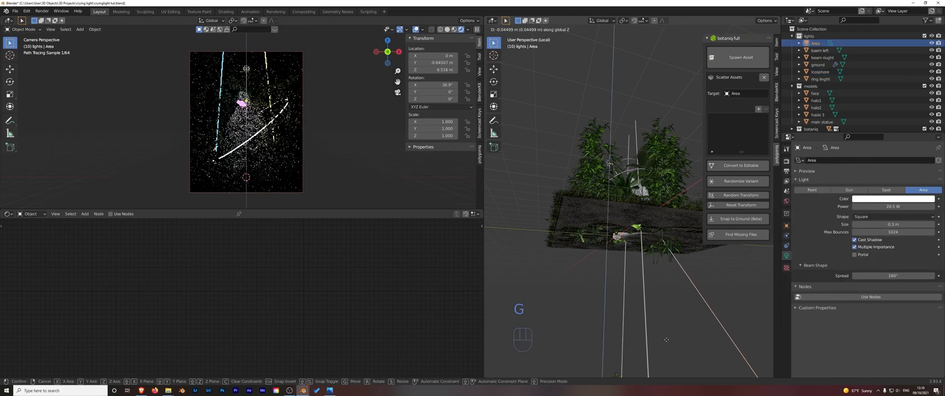
left_click(653, 120)
Move the ico sphere straight down below the ground plane, about 8.7 m along Z
left_click(667, 191)
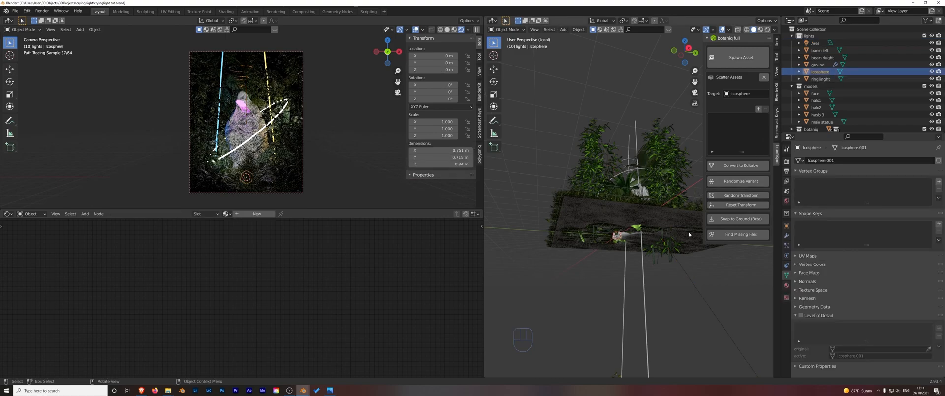
key("g")
key("z")
left_click(683, 362)
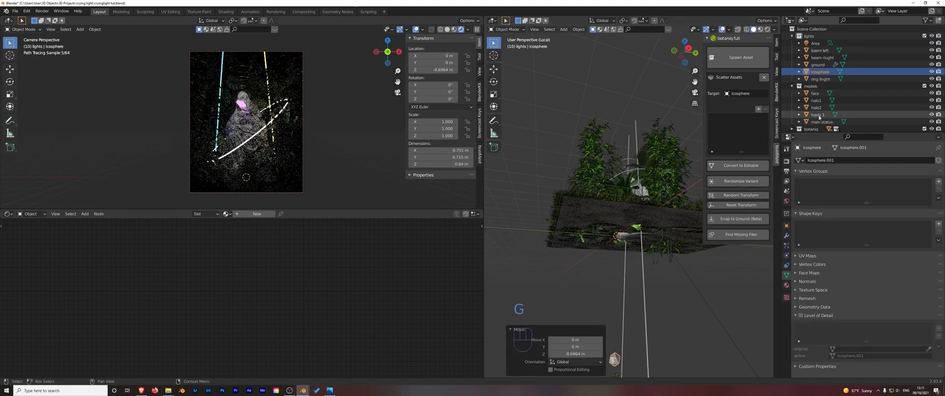
Rename the ico sphere as "firefly" in the scene hierarchy and deselect it
double_click(820, 71)
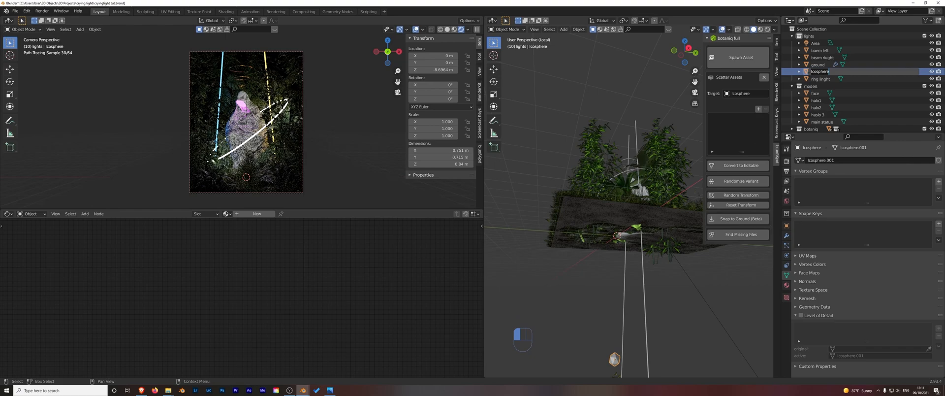
type("firefly")
key("Return")
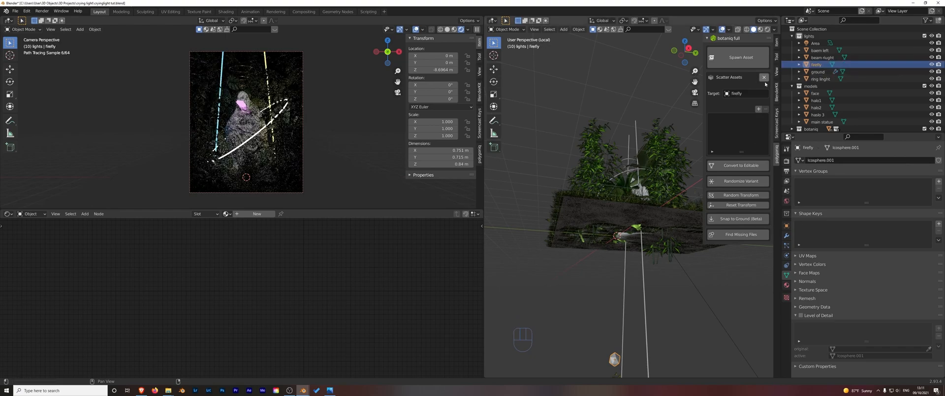
left_click(688, 292)
scroll(601, 307, "down", 8)
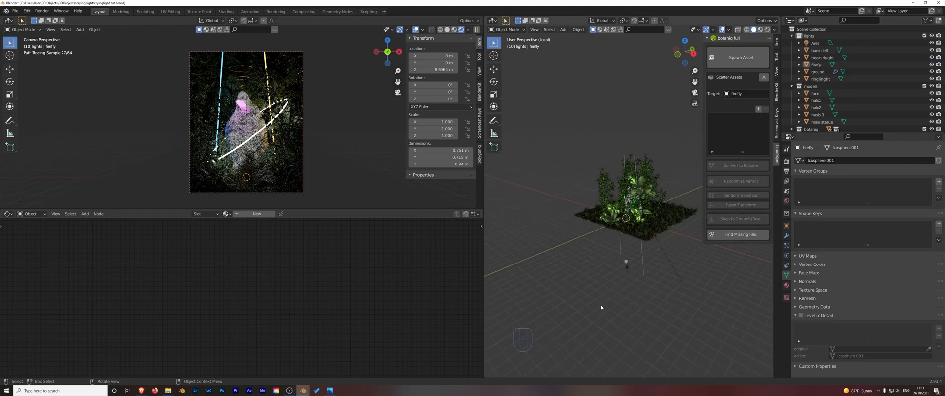
Add a cube, scale it uniformly to about 6.96 m and raise it around the statue to about 3.48 m in Z
key("shift+a")
mouse_move(587, 245)
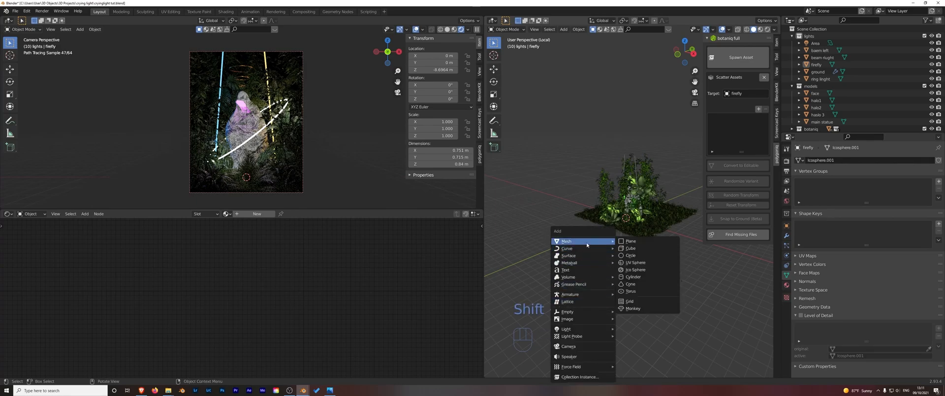
left_click(640, 248)
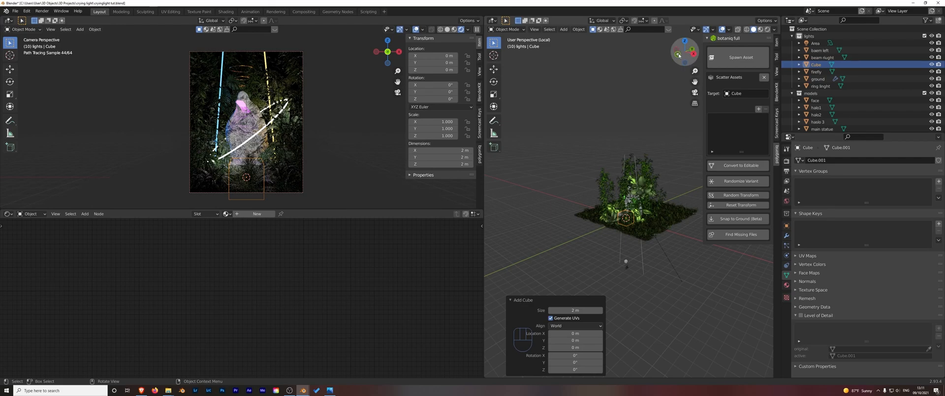
left_click(694, 56)
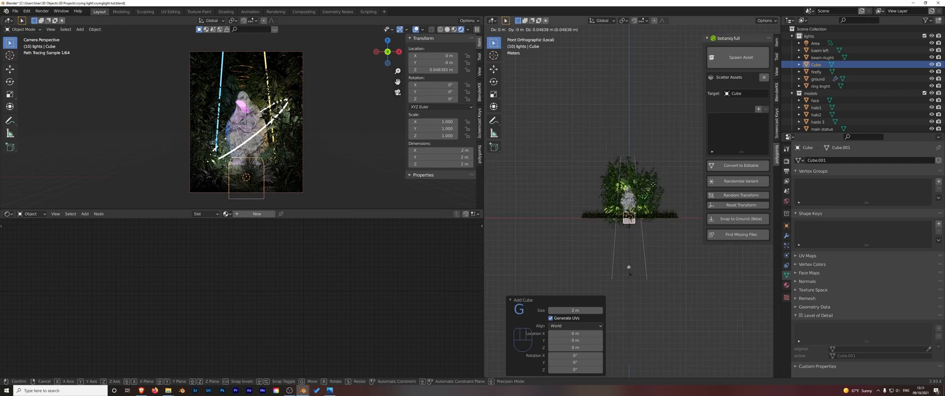
key("g")
key("s")
left_click(683, 170)
key("g")
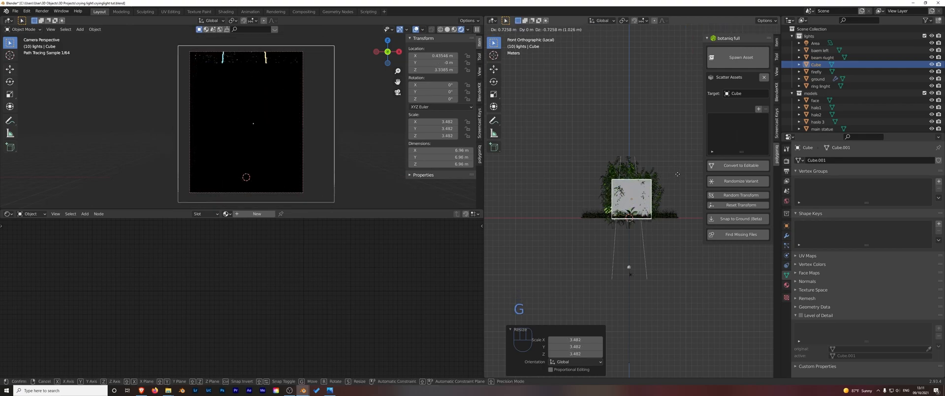
left_click(676, 175)
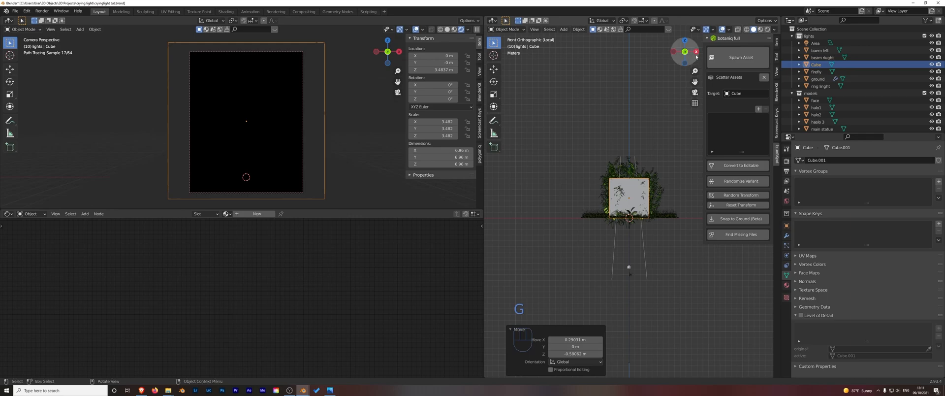
Stretch the cube along Y to about 10.3 m in the right orthographic view
key("KP_3")
key("s")
key("y")
left_click(686, 170)
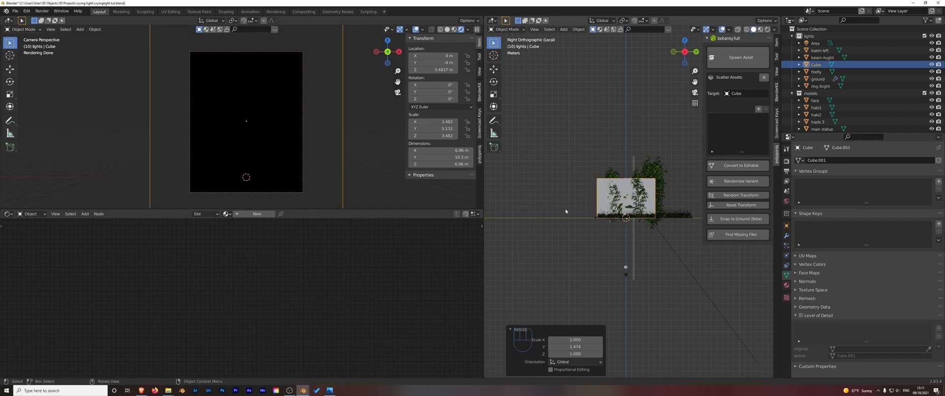
Add an emitter particle system to the cube with both the emission start and end frames set to 0
left_click(786, 246)
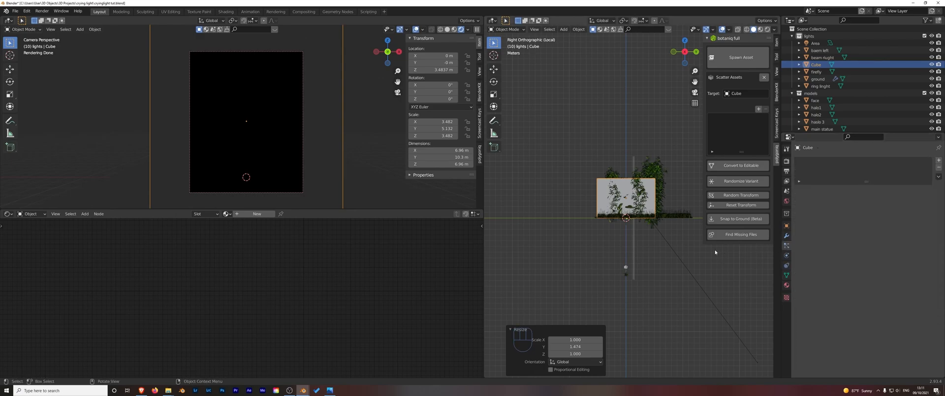
left_click(938, 160)
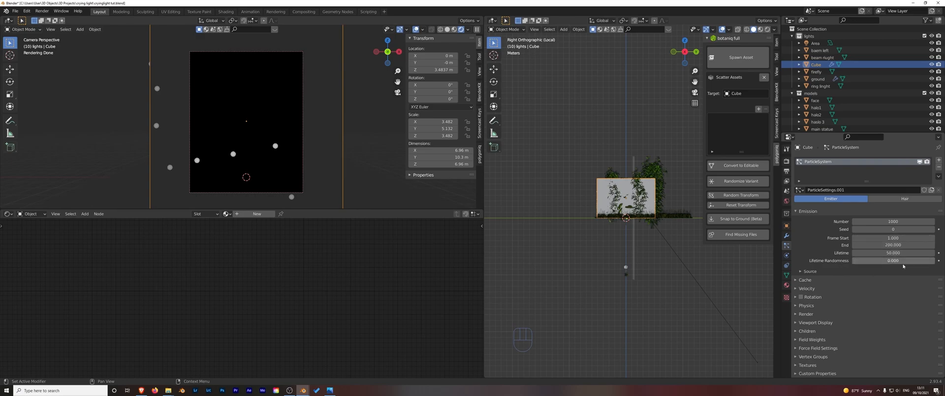
left_click(905, 238)
type("0")
key("Return")
left_click(901, 244)
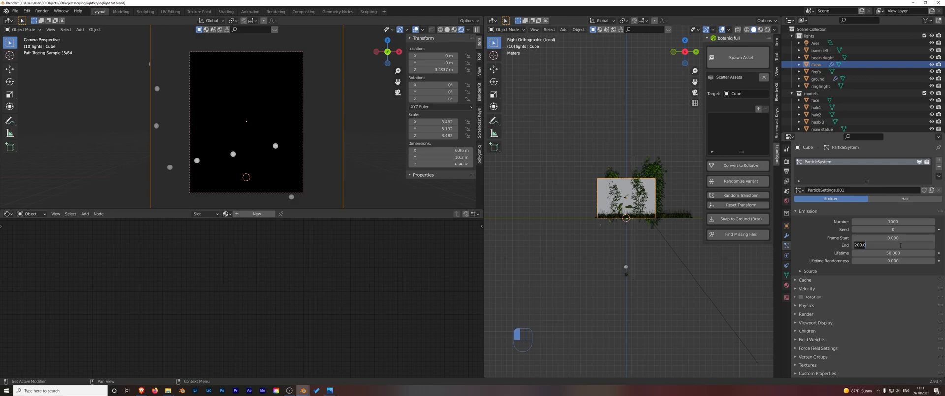
key("Return")
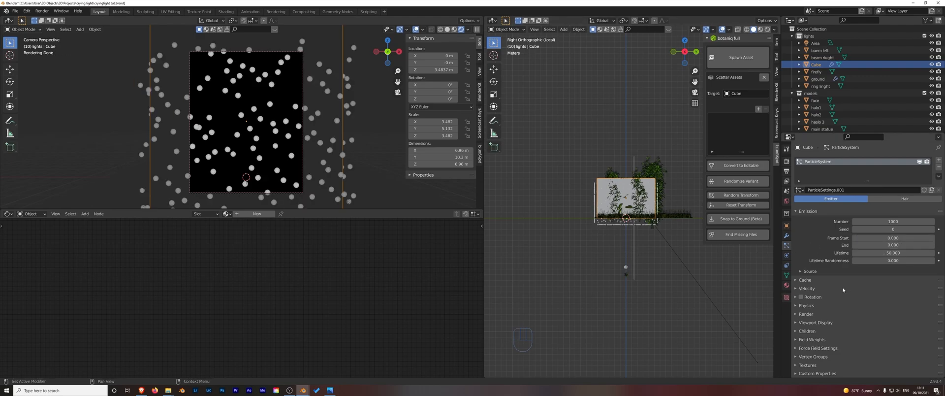
Set the cube's particles to emit from the volume instead of the faces
left_click(801, 273)
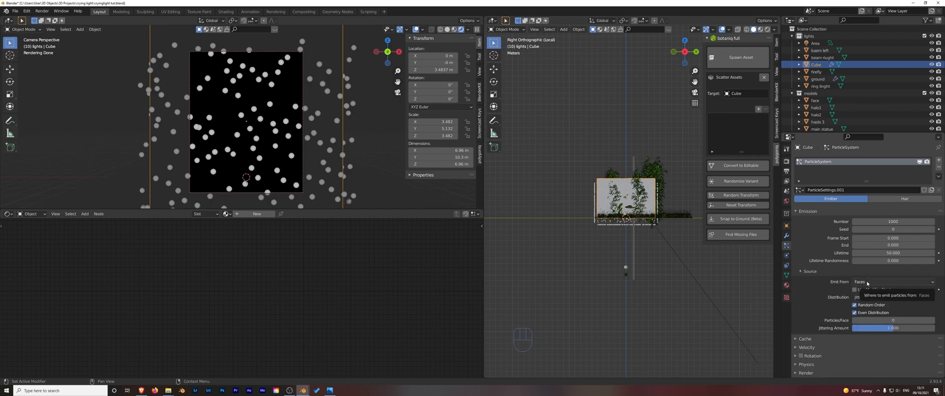
left_click(870, 283)
left_click(859, 301)
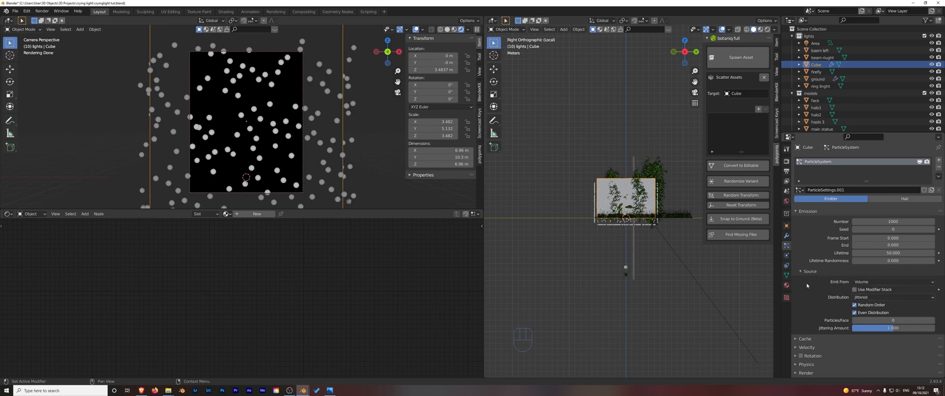
Turn off Show Emitter for the cube in both the particle render and viewport display settings
scroll(807, 286, "down", 4)
left_click(807, 313)
scroll(830, 319, "down", 4)
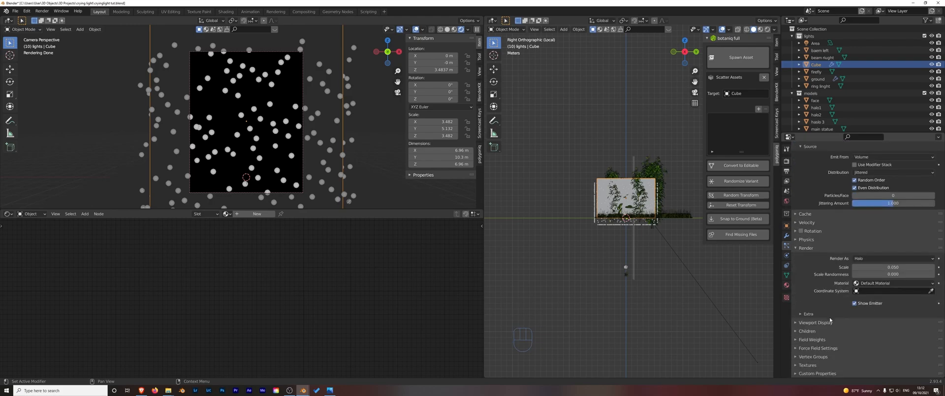
left_click(855, 303)
left_click(808, 323)
scroll(837, 328, "down", 3)
left_click(854, 320)
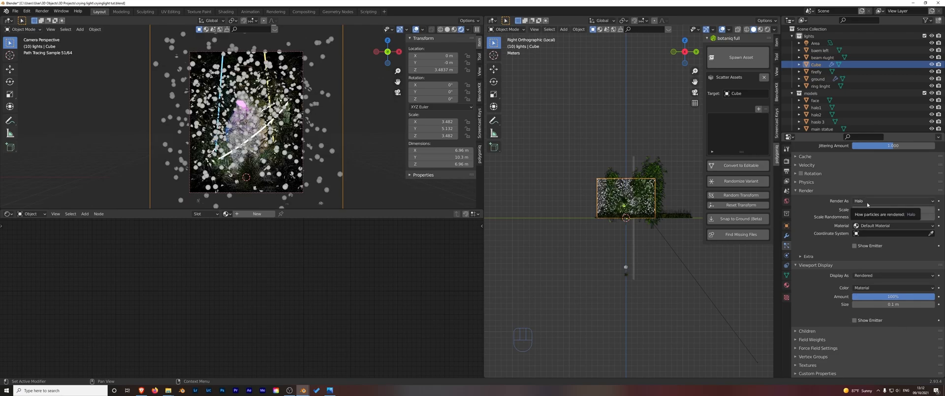
Render the cube's particles as an object, using the firefly sphere as the instance object
left_click(868, 202)
left_click(881, 237)
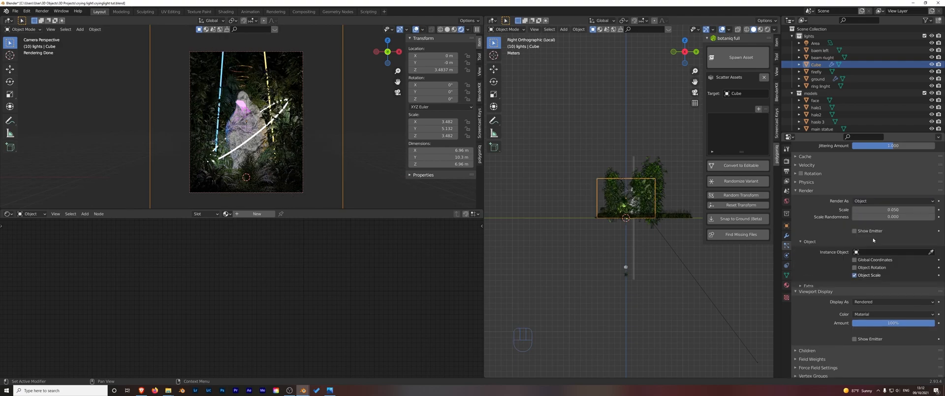
left_click(931, 252)
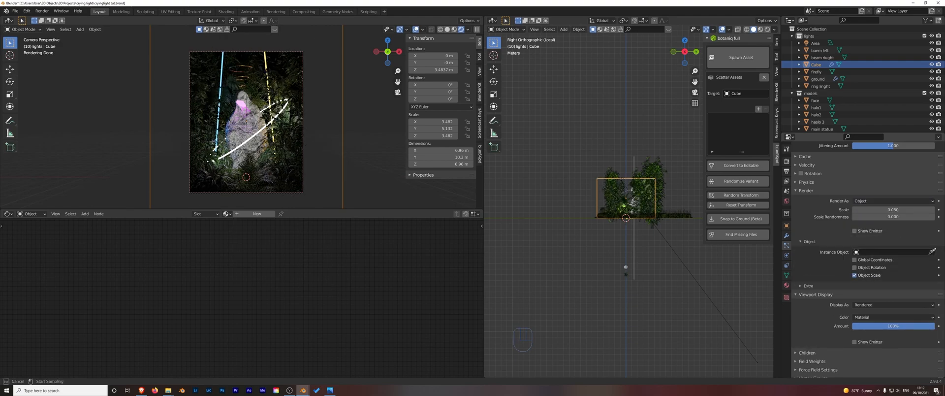
left_click(827, 71)
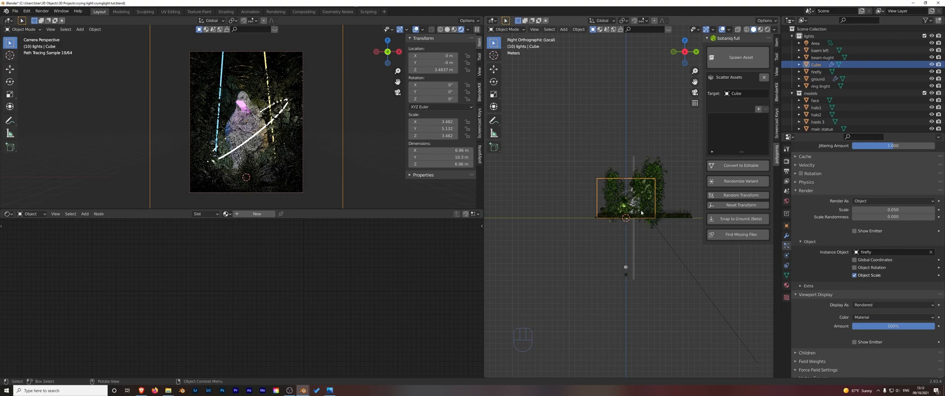
Select the firefly sphere and rename its material as "firefly"
scroll(624, 193, "up", 7)
middle_click_drag(618, 189, 580, 172)
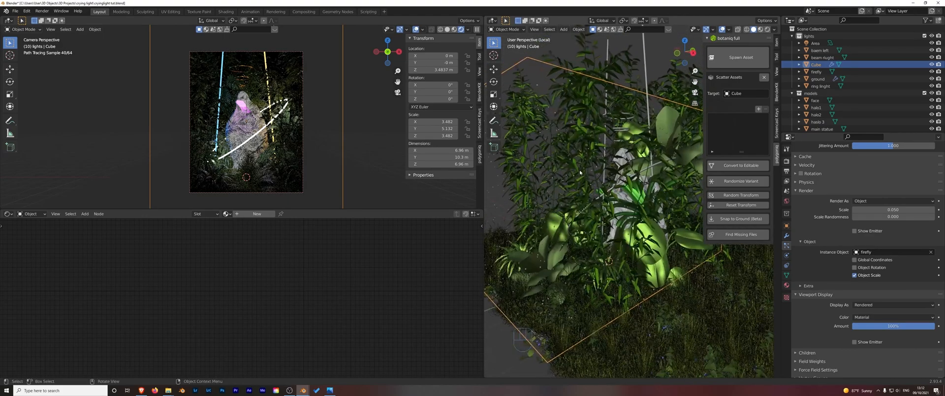
mouse_move(515, 215)
middle_mouse_down()
mouse_move(547, 227)
mouse_move(528, 210)
middle_mouse_up()
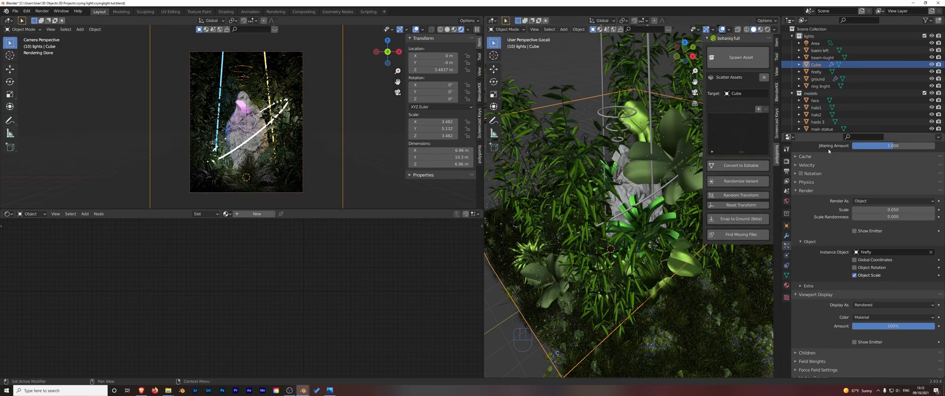
left_click(816, 71)
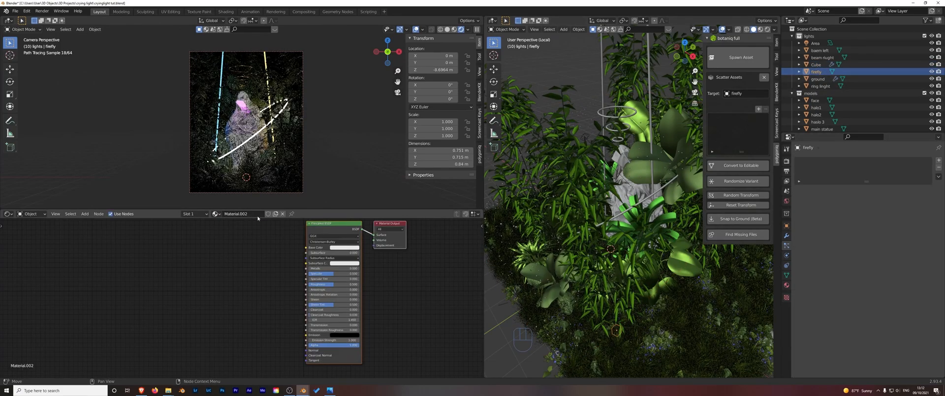
left_click(254, 214)
type("fire")
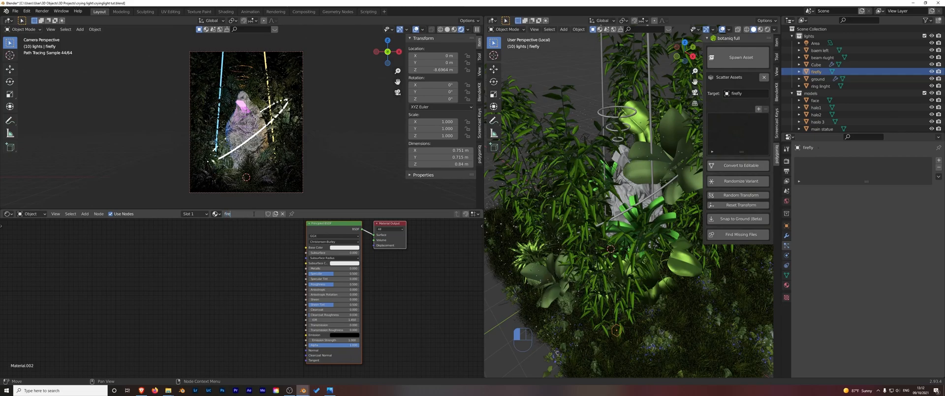
type("fly")
key("Return")
Give the firefly material a bright warm yellow emission colour and clear the object selection
left_click(345, 335)
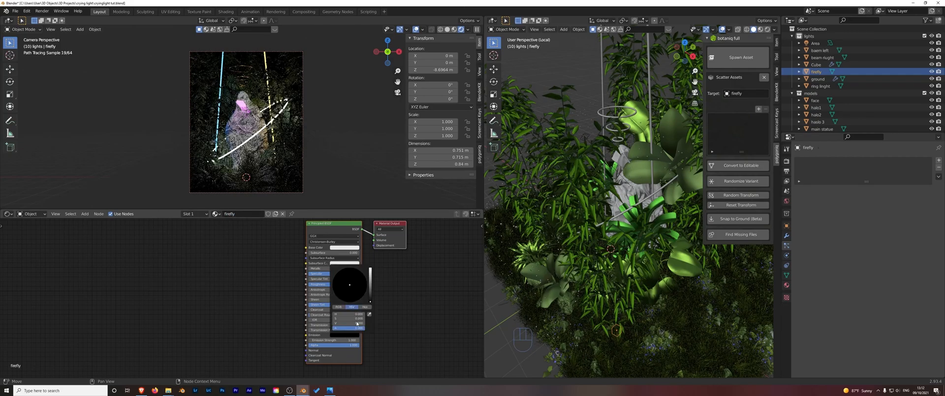
left_click_drag(370, 288, 370, 273)
left_click_drag(348, 284, 342, 297)
left_click(371, 152)
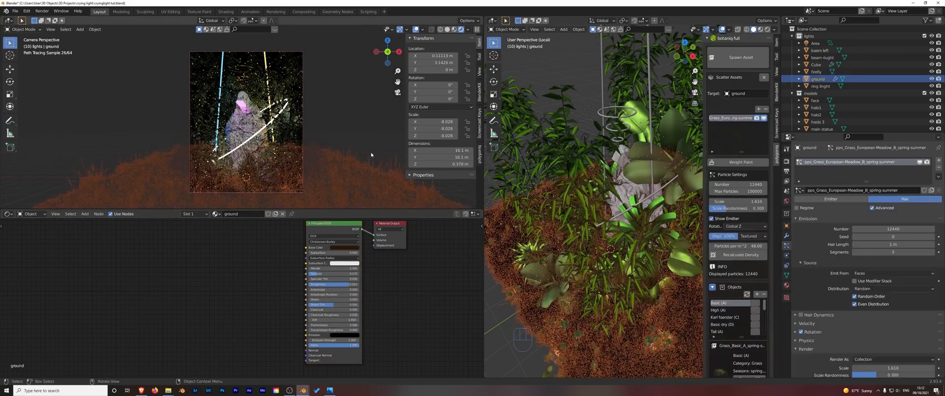
left_click(368, 127)
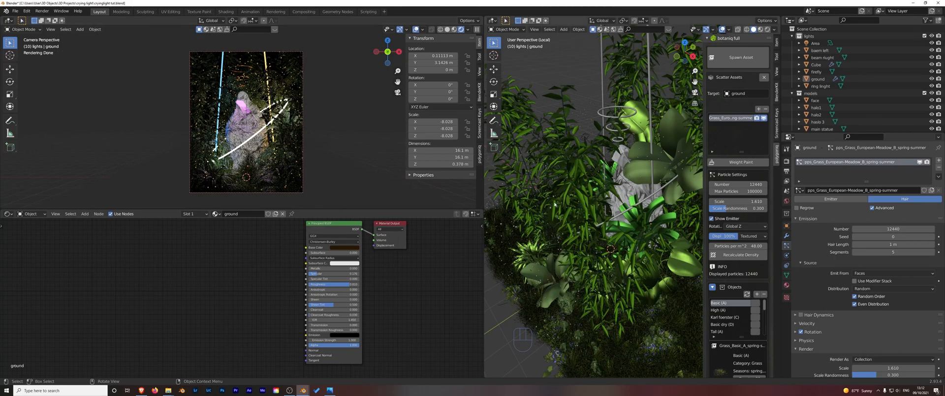
Select the particle-emitting cube around the plants and rename it as "firefly box"
scroll(555, 204, "down", 4)
middle_click_drag(555, 204, 513, 203)
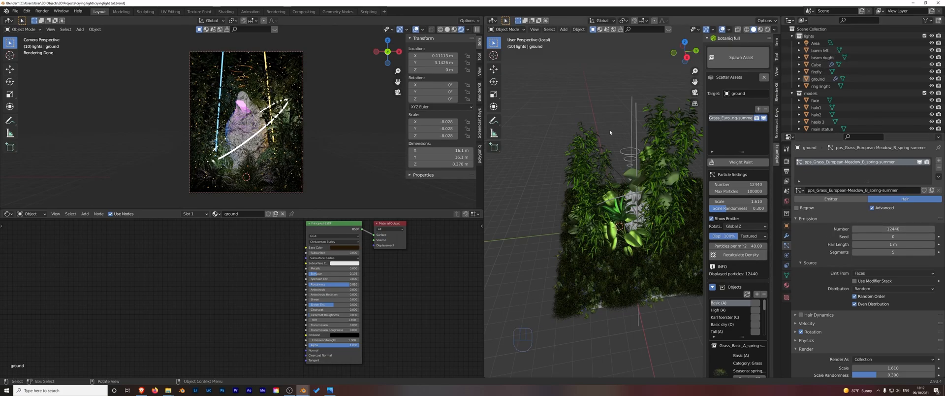
middle_click_drag(539, 189, 545, 178)
left_click(549, 168)
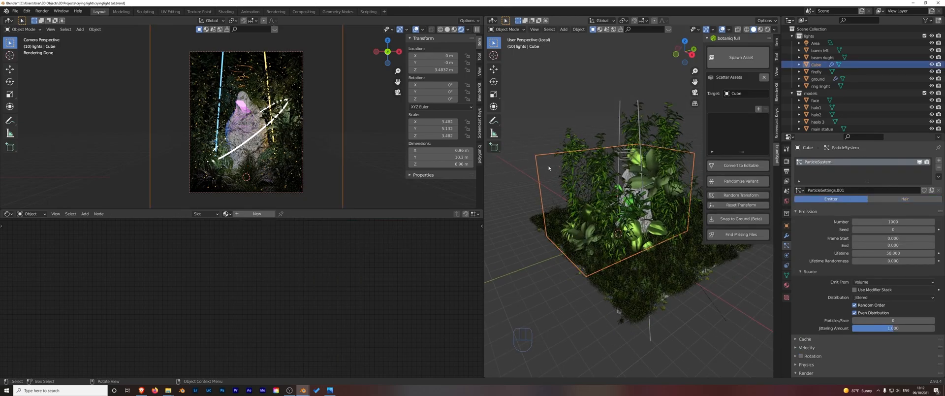
double_click(815, 64)
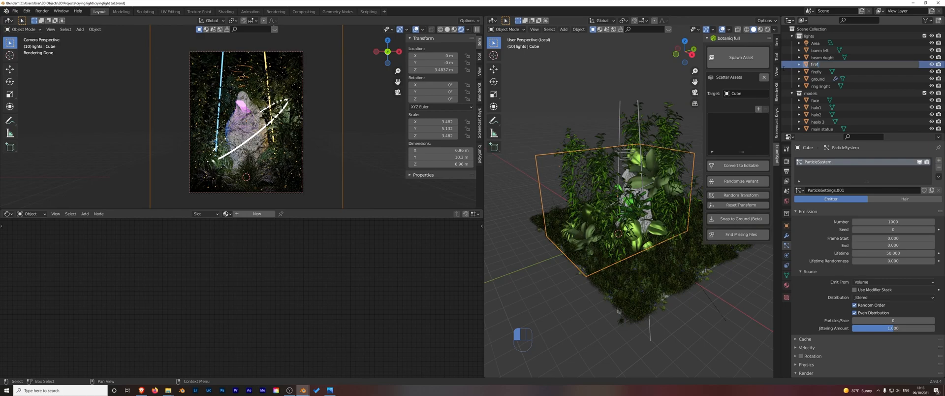
type("firefly box")
key("Return")
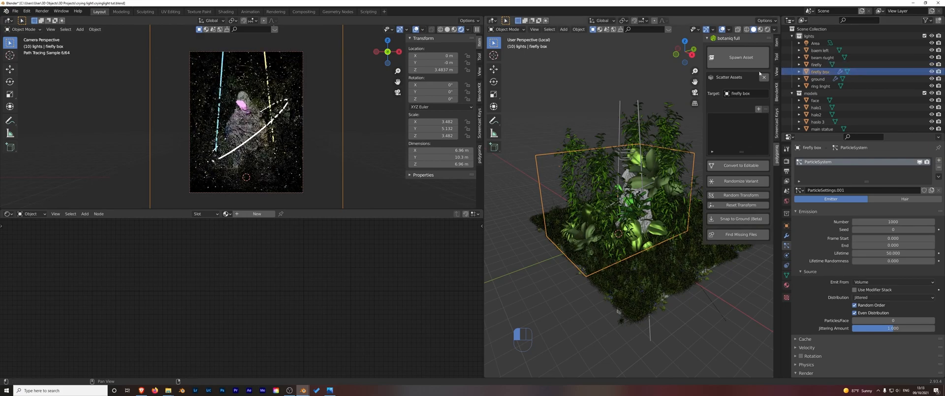
Reduce the firefly box's particle number to 100
left_click_drag(893, 222, 852, 228)
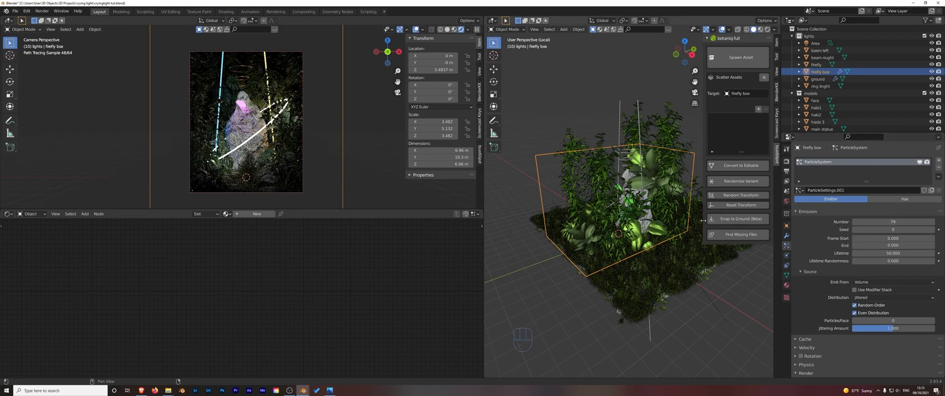
left_click(854, 219)
type("100")
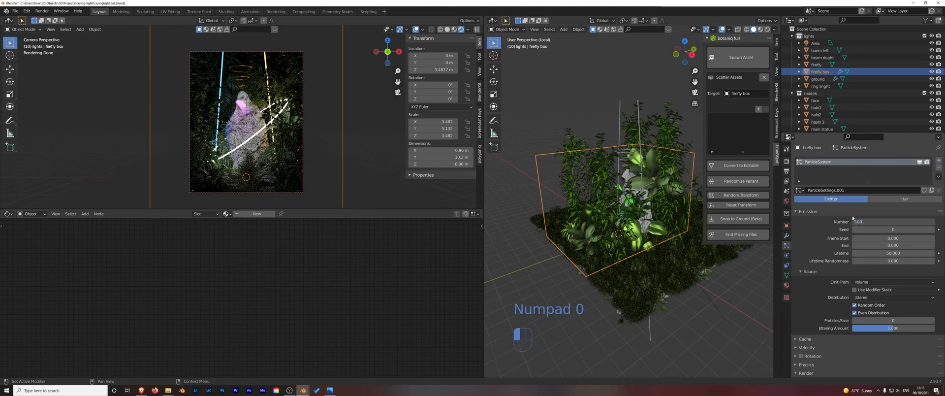
key("Return")
Stretch the firefly box along Y by a factor of about 1.79, to about 18.4 m
middle_click_drag(506, 265, 484, 264)
key("s")
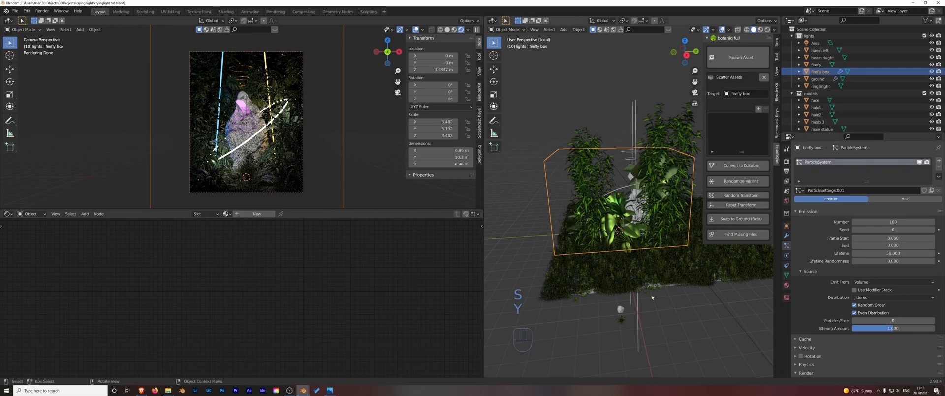
key("s")
key("y")
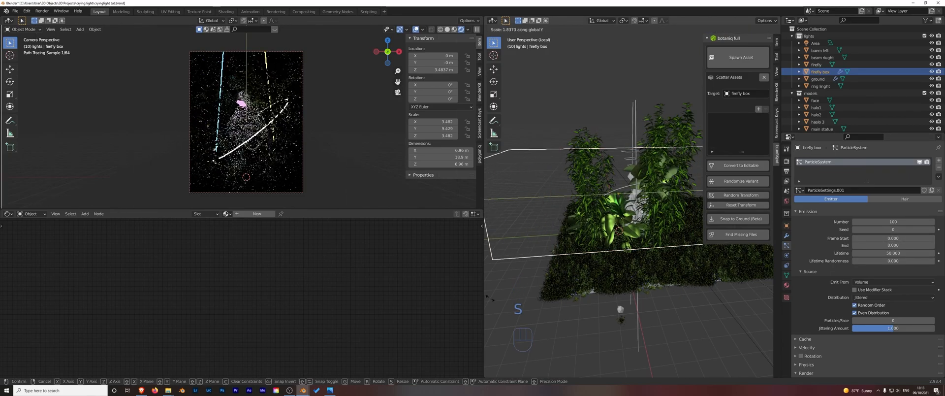
left_click(512, 293)
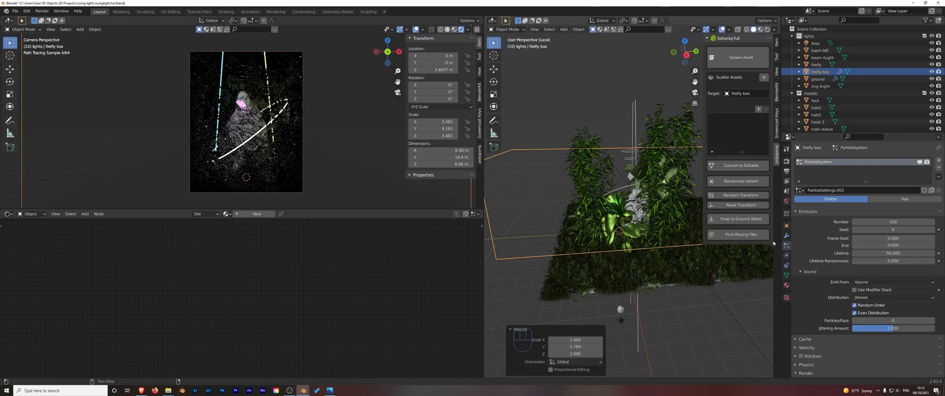
Select the scene camera and frame the statue and plants from an angle
middle_click_drag(538, 268, 770, 247, "shift")
scroll(589, 253, "down", 5)
mouse_move(589, 253)
middle_mouse_down()
mouse_move(655, 267)
mouse_move(546, 248)
mouse_move(594, 246)
middle_mouse_up()
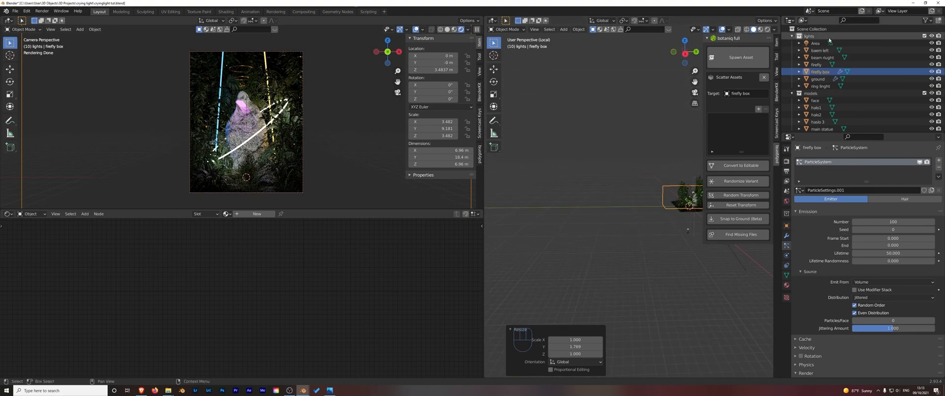
scroll(817, 118, "down", 2)
left_click(817, 125)
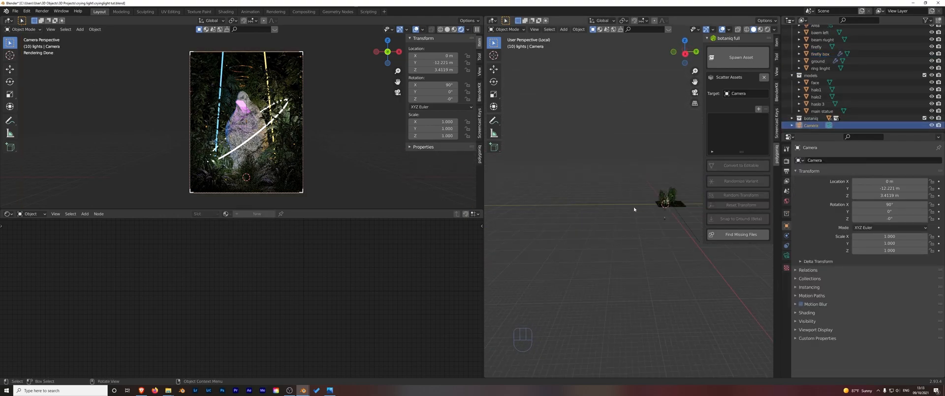
middle_click_drag(632, 206, 496, 213)
middle_click_drag(522, 189, 534, 166)
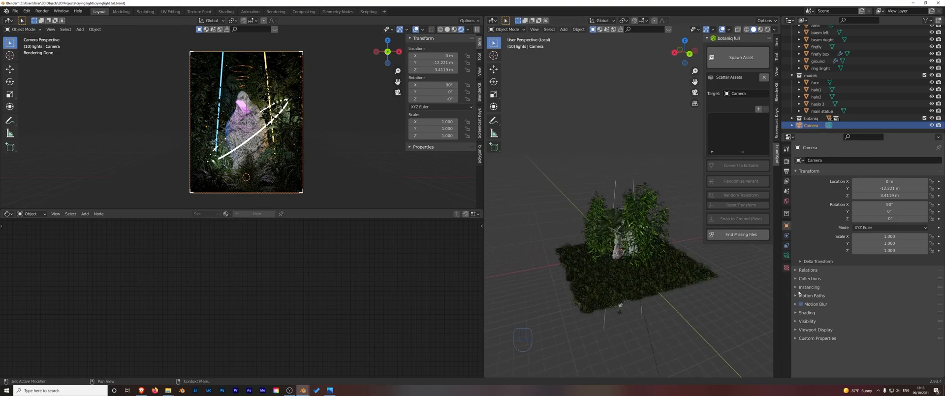
Examine the camera's viewport display options and view the statue and plants from several sides
left_click(799, 321)
left_click(798, 321)
left_click(848, 330)
scroll(848, 330, "down", 1)
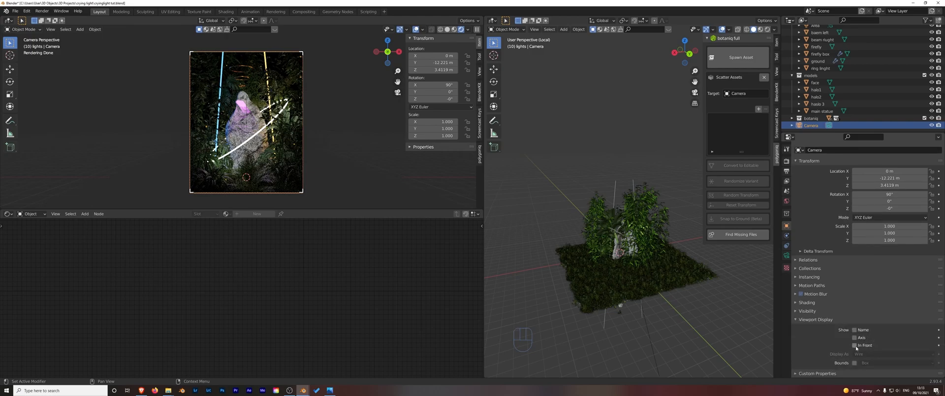
middle_click_drag(699, 301, 749, 308)
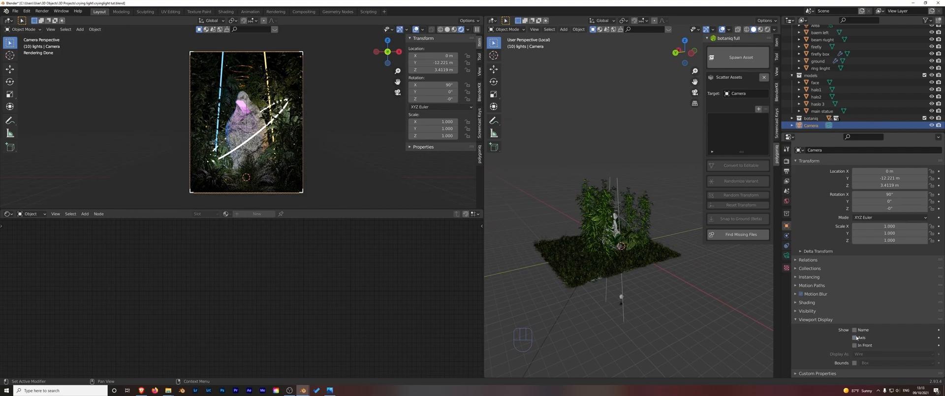
left_click(854, 363)
middle_click_drag(685, 300, 516, 215)
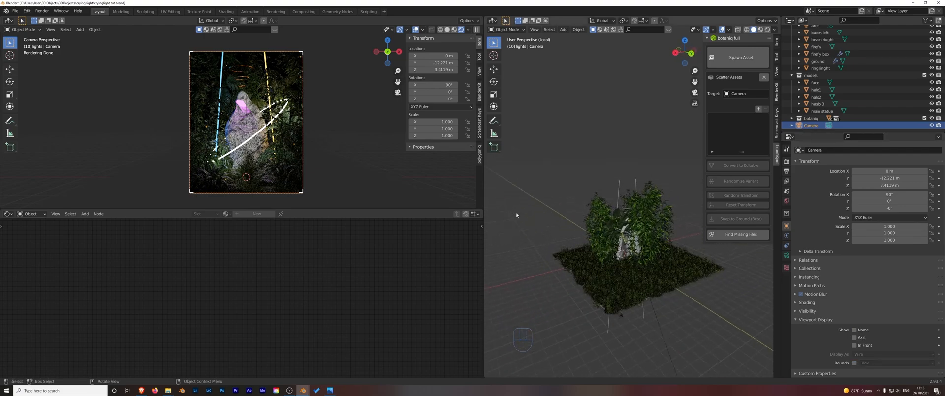
middle_click_drag(550, 144, 670, 137)
Set the camera's focal length to 55 mm and enable its depth of field
left_click(787, 255)
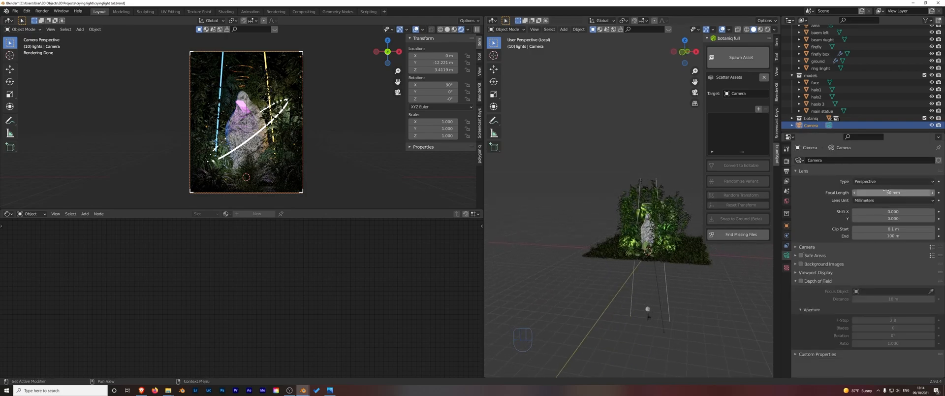
left_click_drag(885, 193, 903, 192)
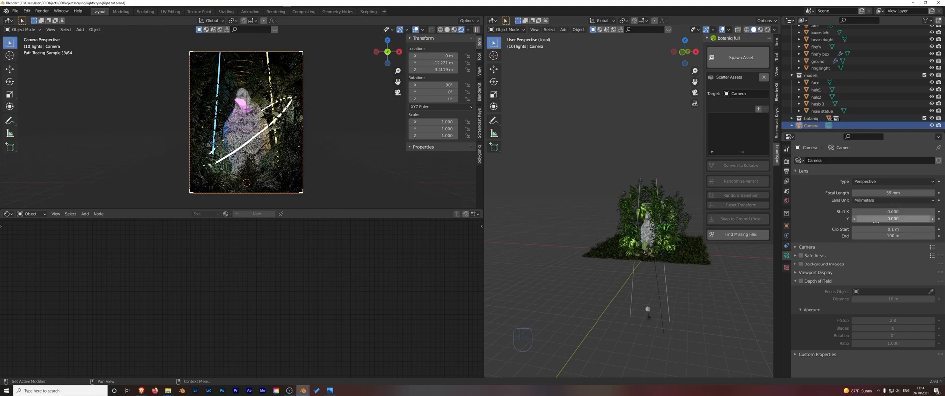
left_click(802, 281)
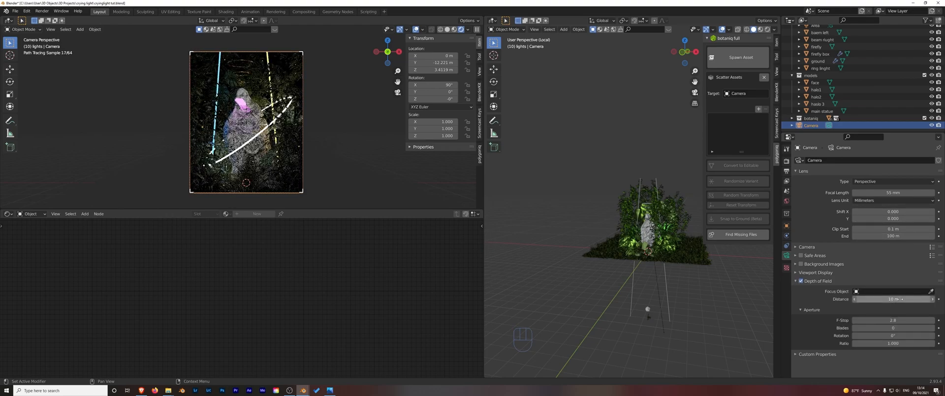
Make the statue's face object the focus object of the camera's depth of field
left_click(931, 291)
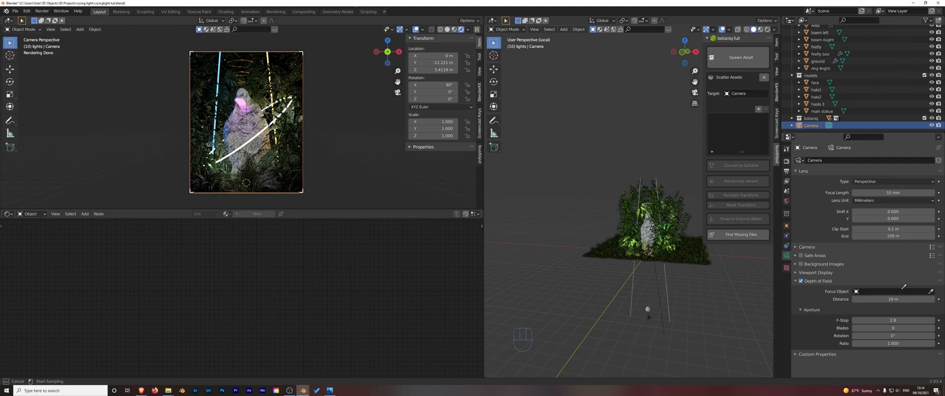
key("Escape")
left_click_drag(868, 132, 869, 171)
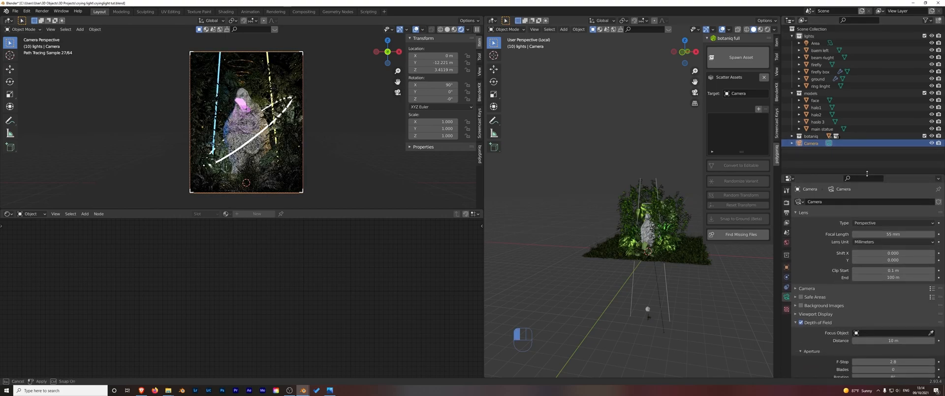
left_click(816, 101)
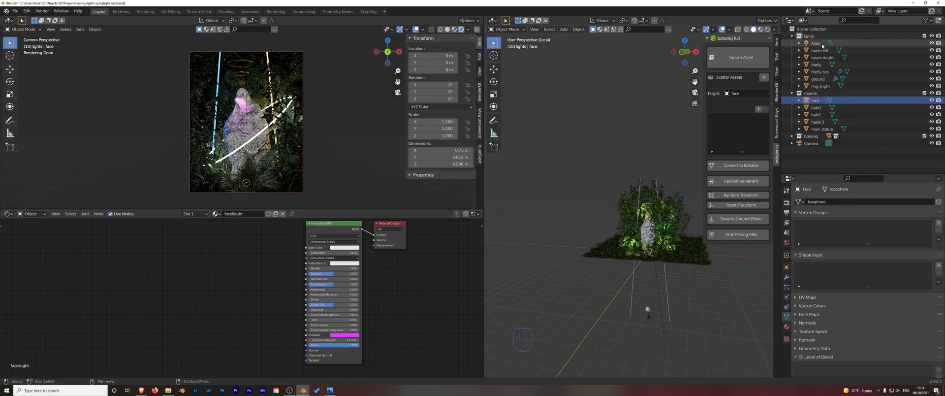
left_click(812, 143)
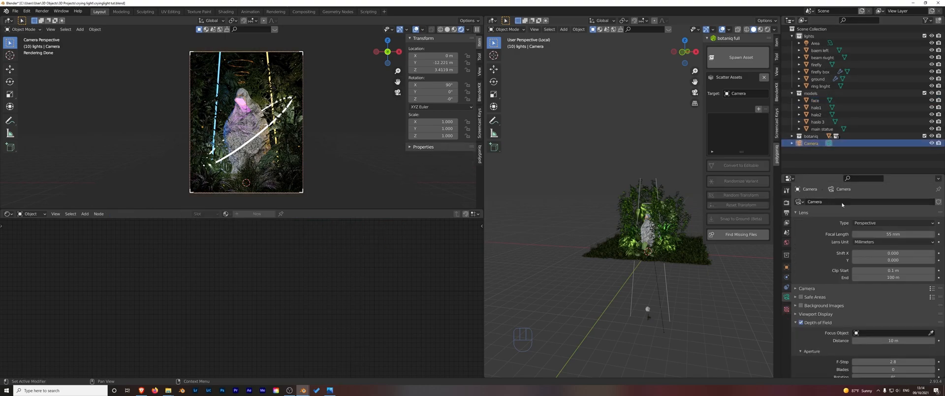
left_click(931, 333)
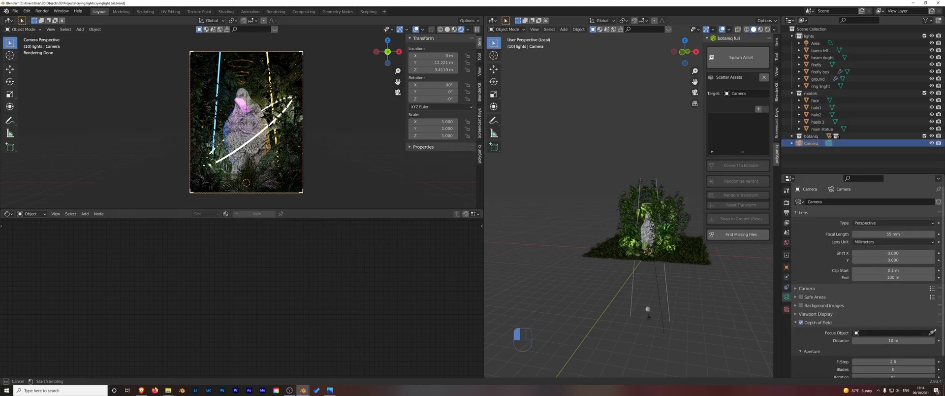
left_click(815, 100)
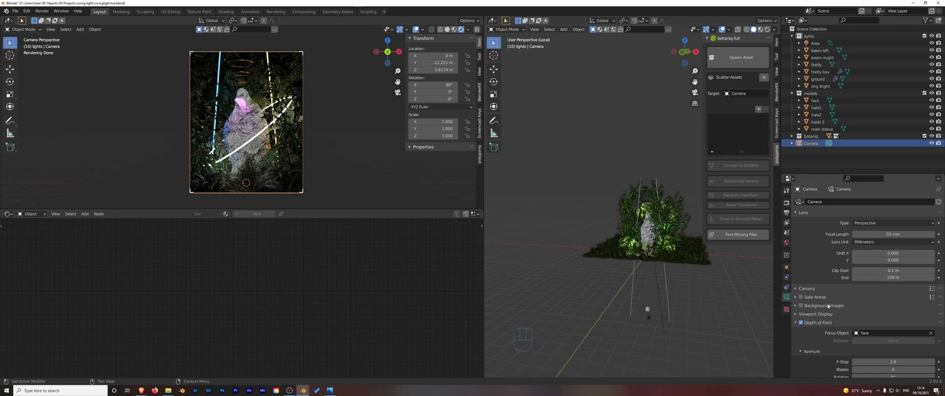
Set the camera's f-stop to 0.1 and enlarge the rendered camera preview
scroll(860, 323, "down", 2)
left_click_drag(886, 339, 853, 339)
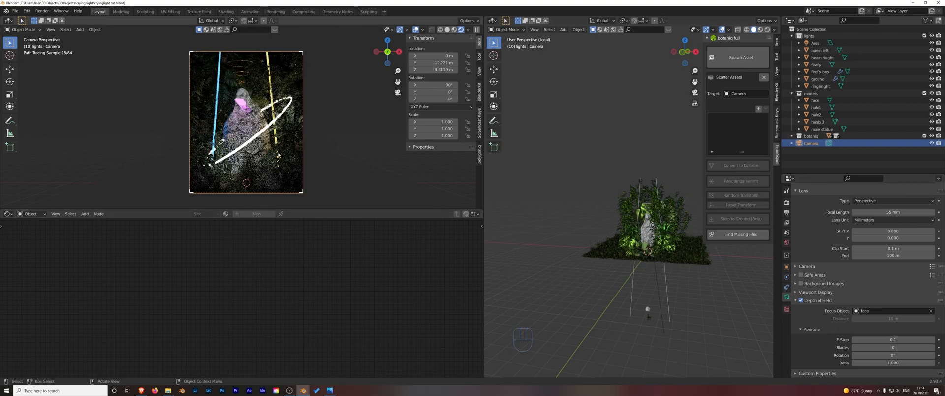
left_click_drag(302, 199, 302, 292)
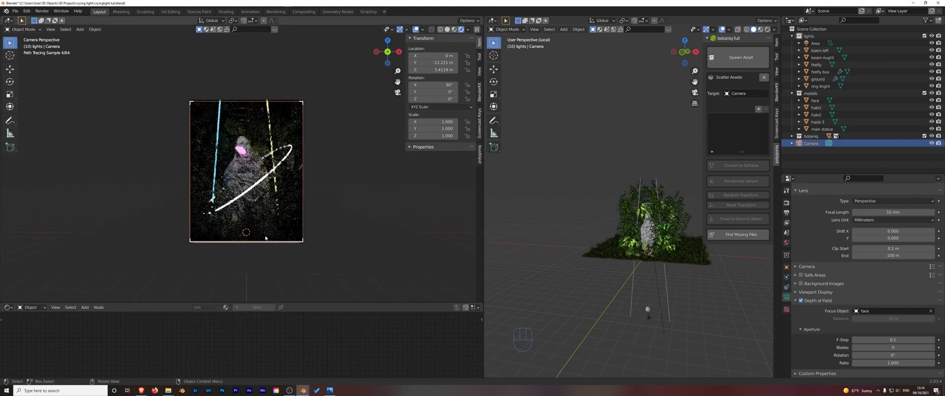
key("Home")
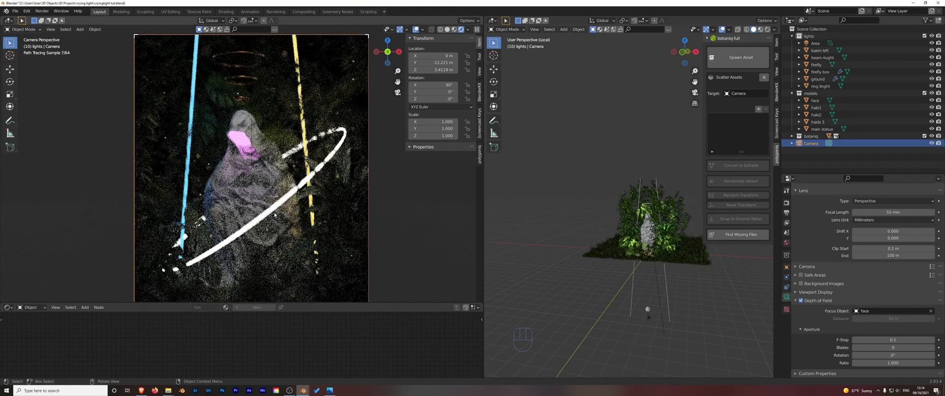
scroll(277, 211, "down", 1)
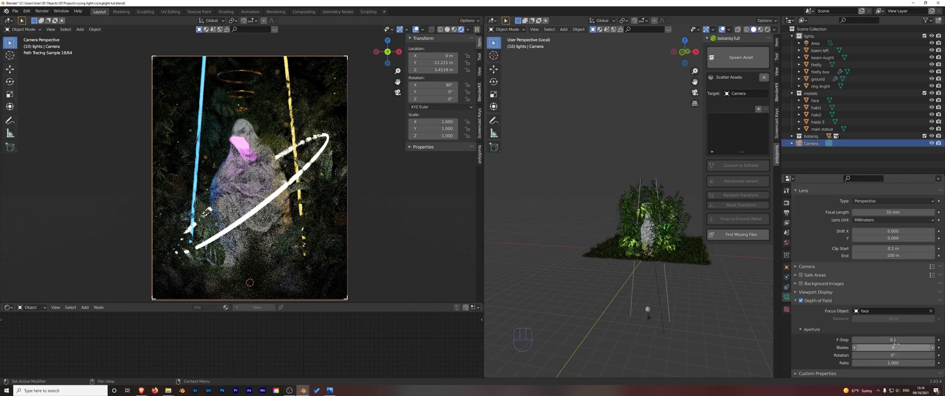
Adjust the camera's f-stop to 0.7 for a softer background blur and keep the preview in camera view
left_click_drag(892, 340, 908, 340)
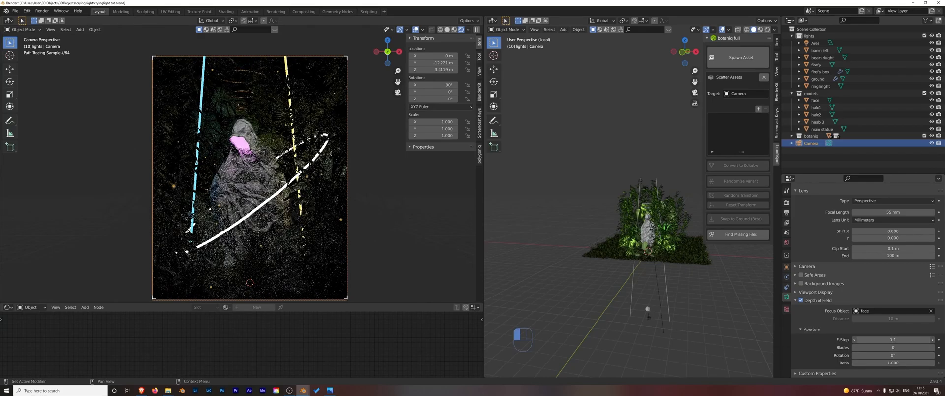
left_click(854, 339)
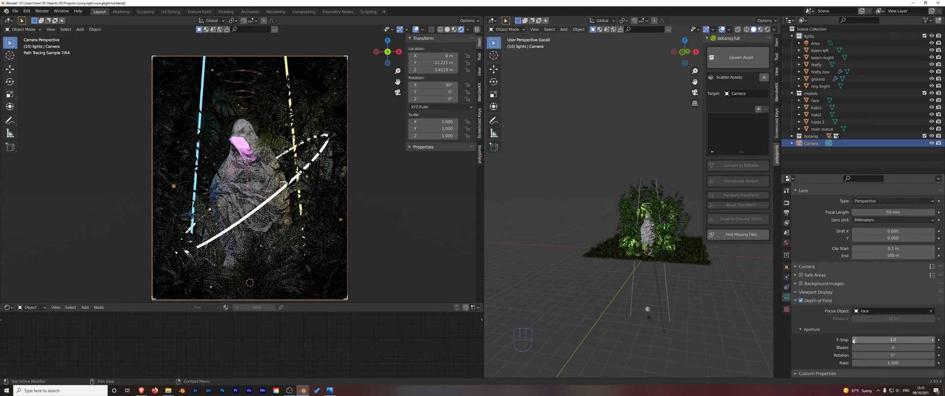
left_click(854, 340)
left_click(853, 339)
left_click(854, 339)
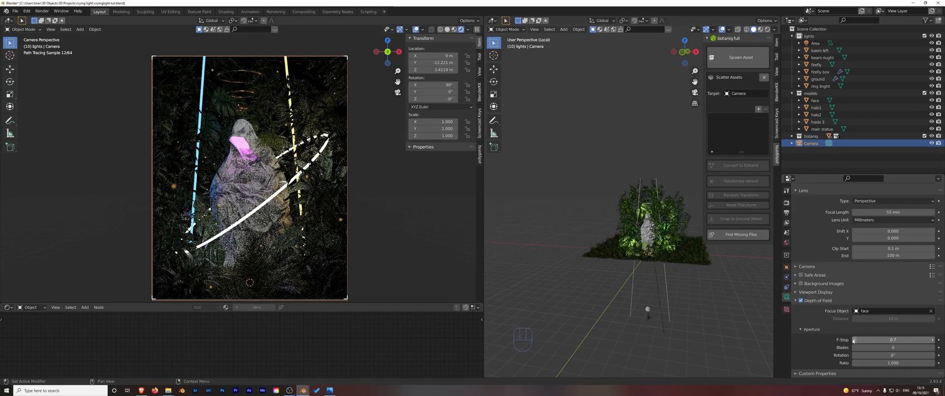
left_click(854, 339)
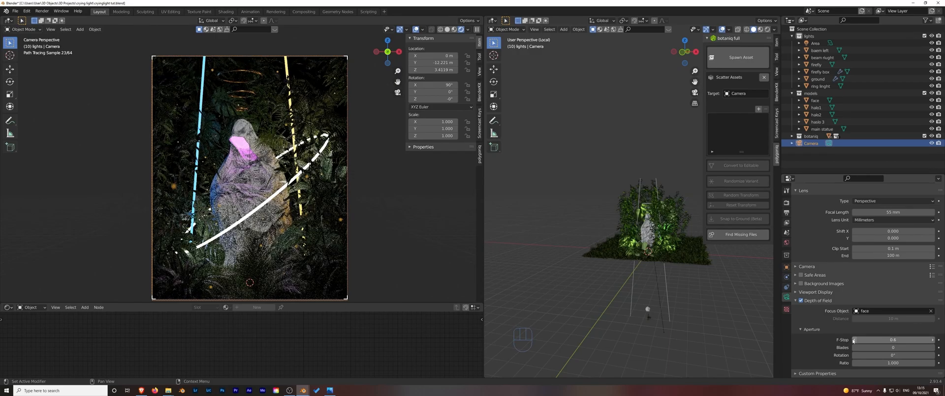
left_click(853, 340)
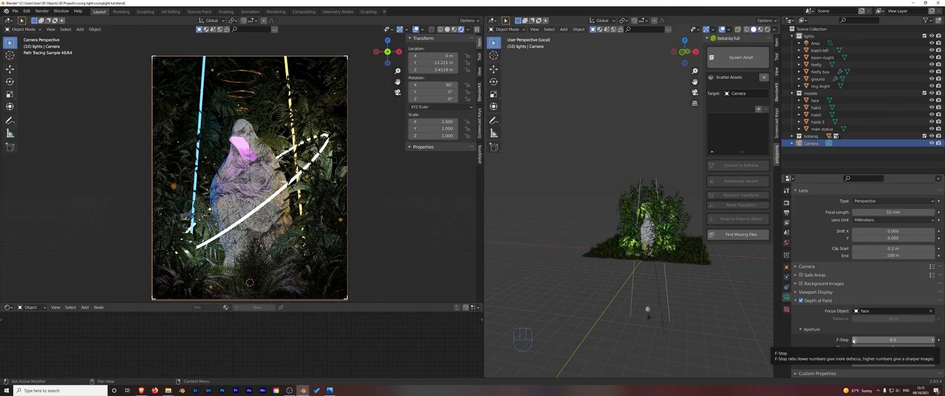
middle_click_drag(660, 309, 738, 329)
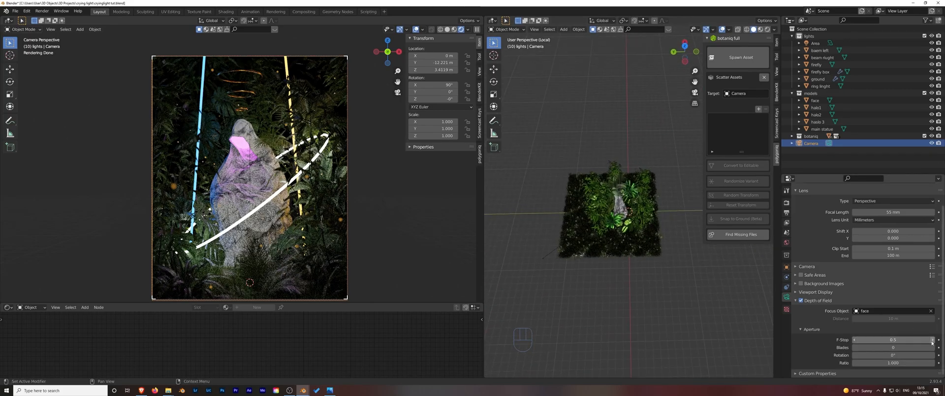
left_click(932, 341)
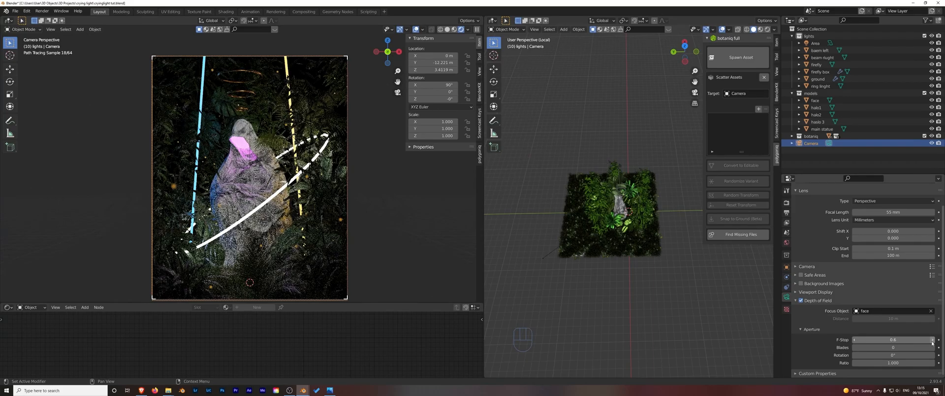
left_click(932, 340)
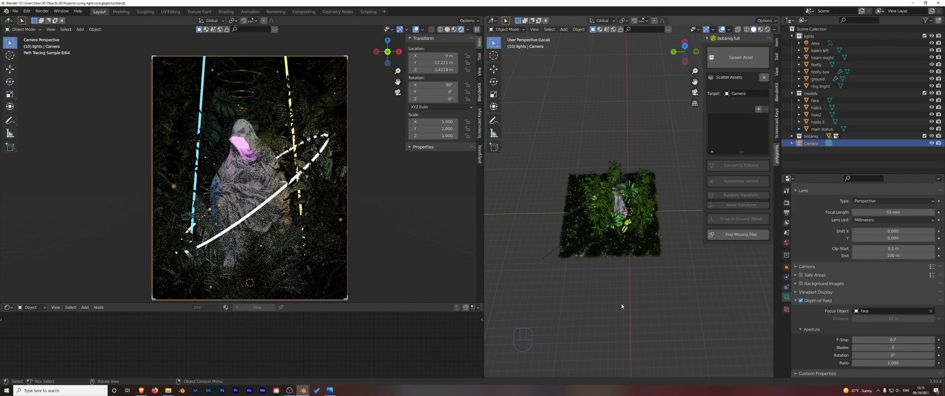
middle_click_drag(276, 212, 359, 232)
key("KP_0")
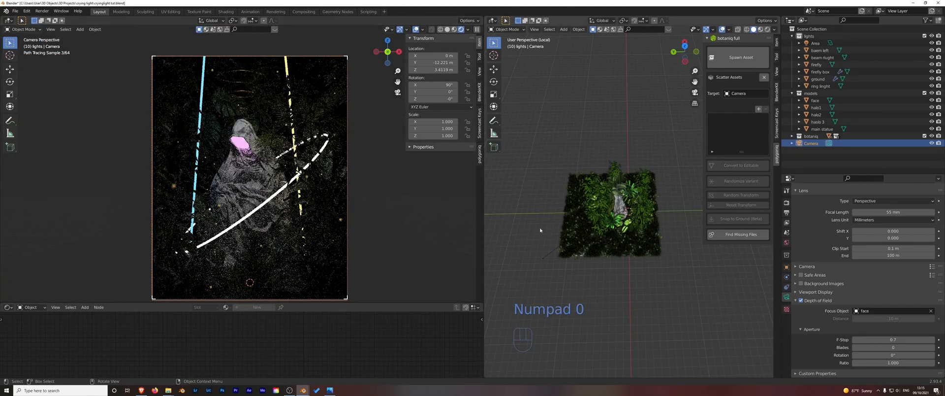
Add a 2 m mesh cube at the world origin
mouse_move(542, 256)
middle_mouse_down()
mouse_move(669, 276)
mouse_move(553, 257)
mouse_move(541, 247)
mouse_move(559, 235)
mouse_move(547, 254)
middle_mouse_up()
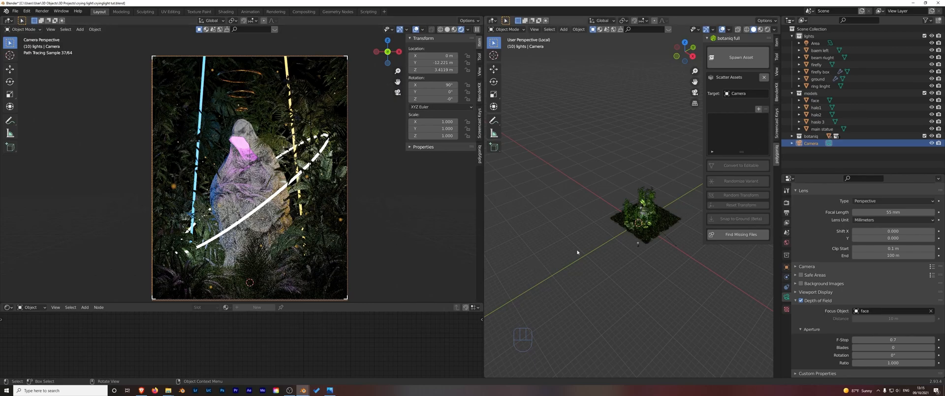
key("shift+a")
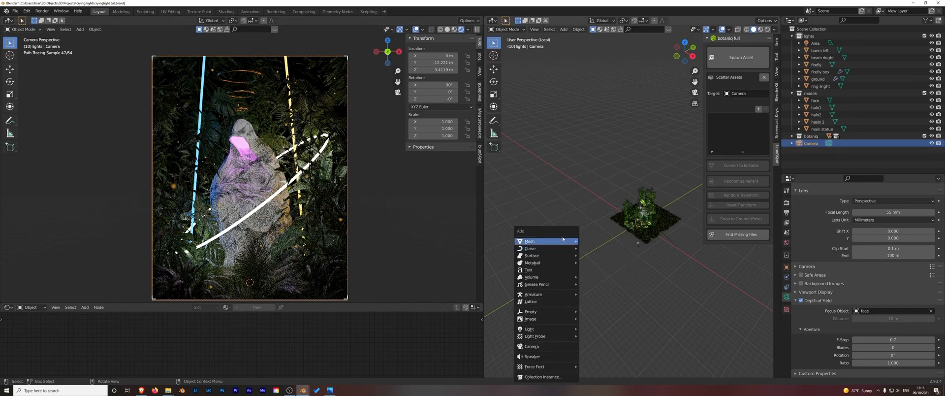
key("shift+a")
mouse_move(569, 242)
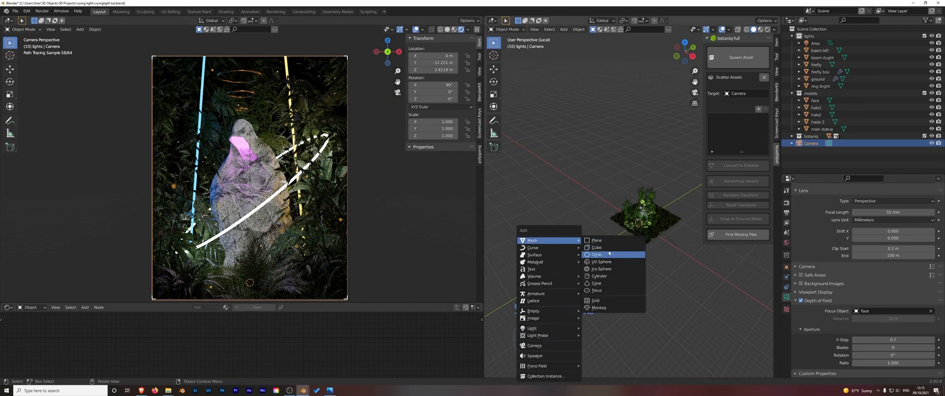
left_click(613, 254)
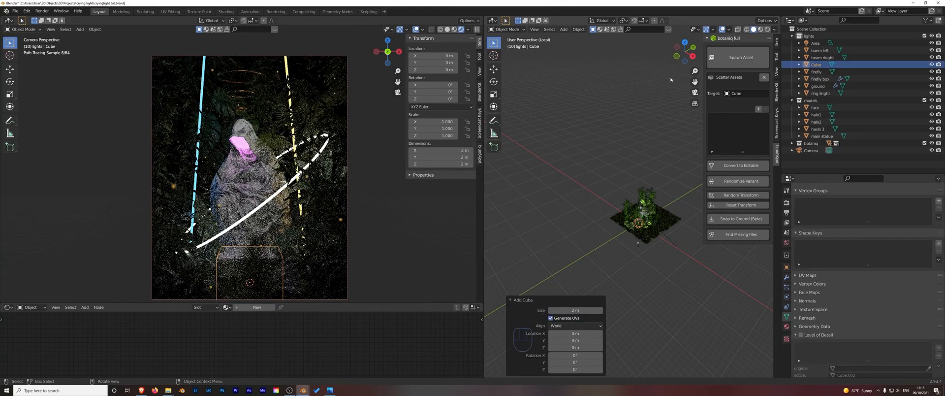
In front view, raise the new cube to about Z 4.6 m and scale it uniformly by about 8.4, to about 16.8 m
left_click(677, 56)
key("g")
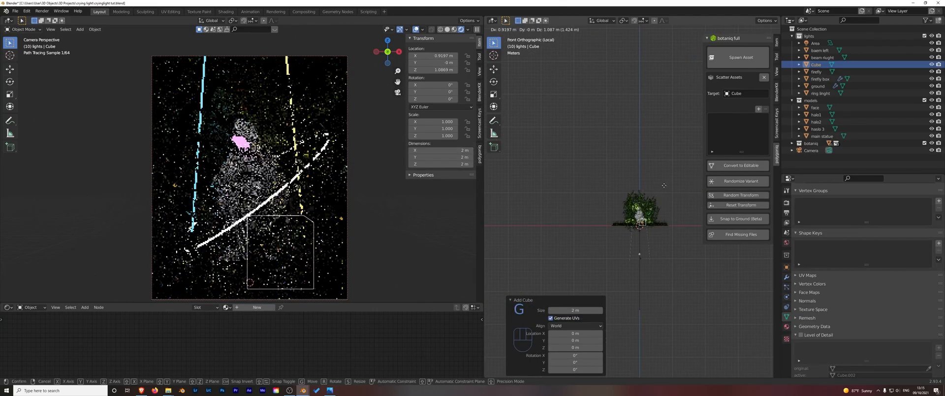
left_click(654, 188)
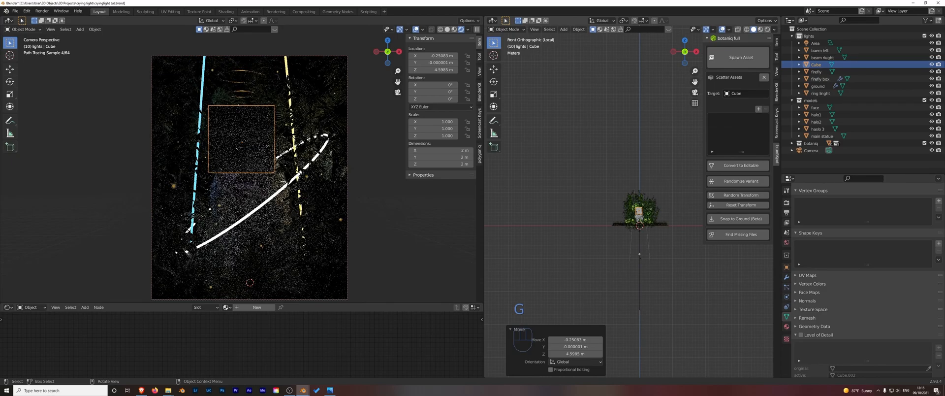
key("s")
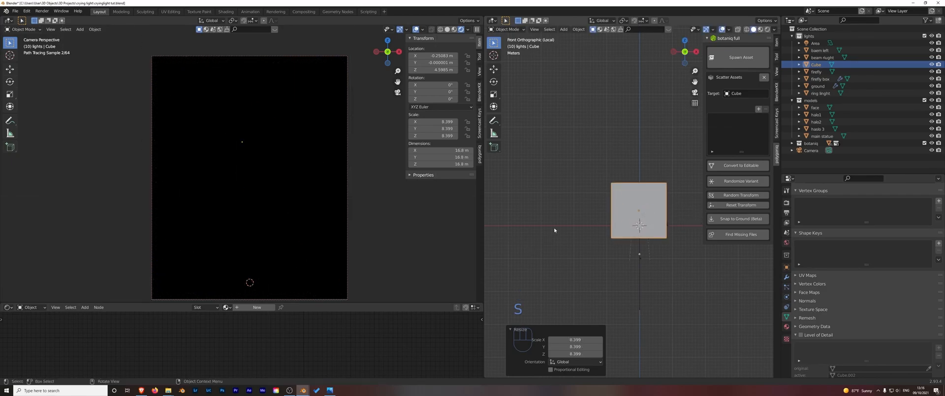
Move the cube to about X 0.07, Y 2.97, Z 5.38 m so it surrounds the scene
left_click(553, 228)
middle_click_drag(561, 196, 599, 216)
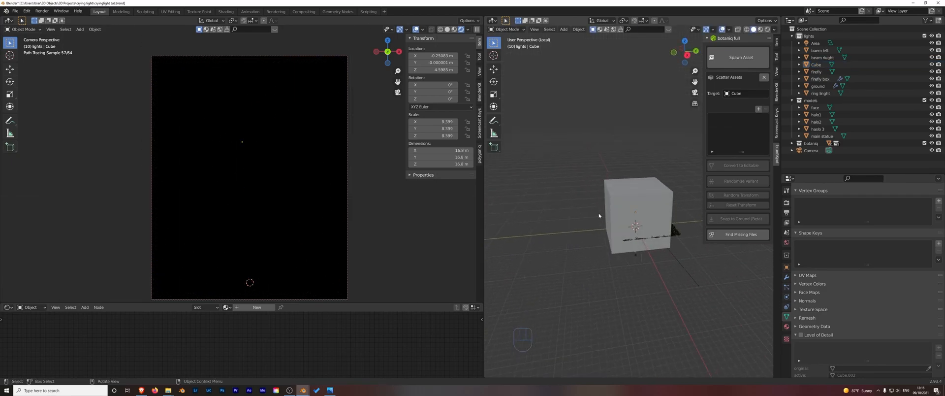
left_click(645, 213)
key("g")
left_click(658, 214)
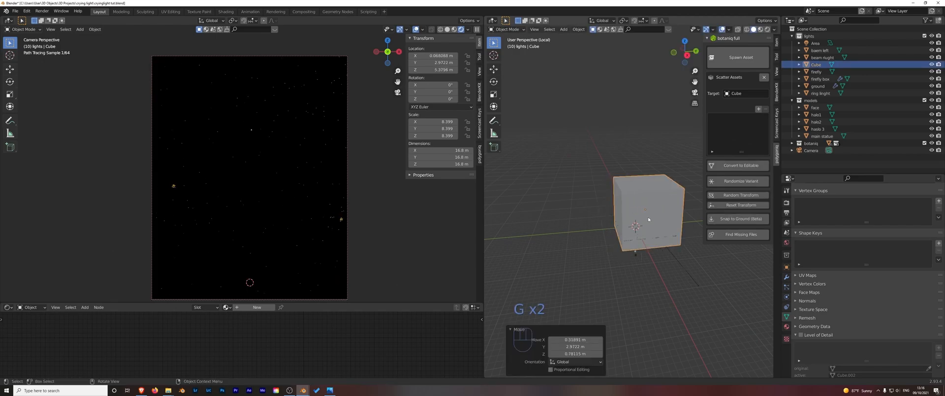
middle_click_drag(659, 216, 658, 256)
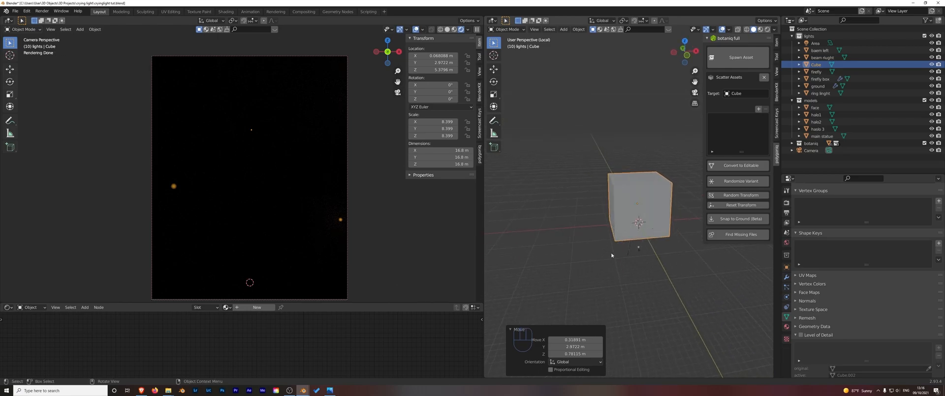
left_click(624, 206)
left_click(648, 191)
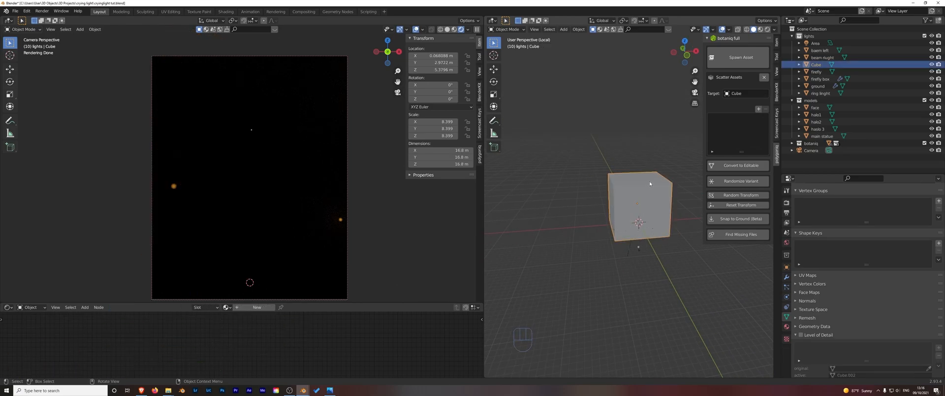
Give the cube a new material named fog and rename the cube object to fog as well
scroll(806, 318, "down", 1)
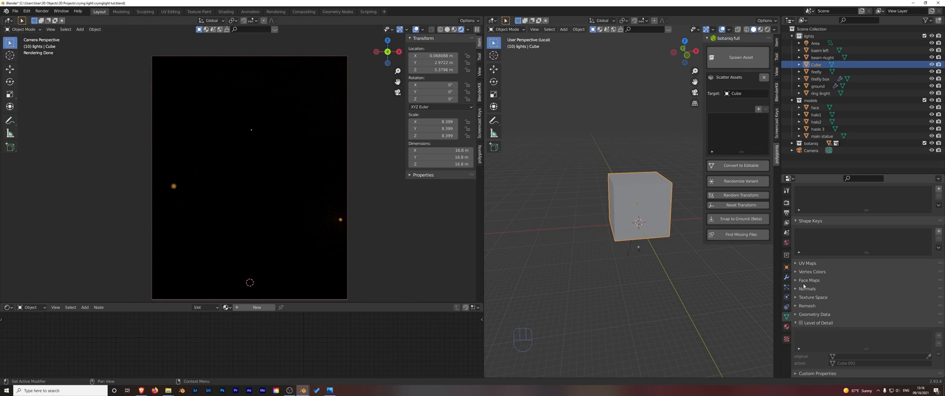
left_click(786, 327)
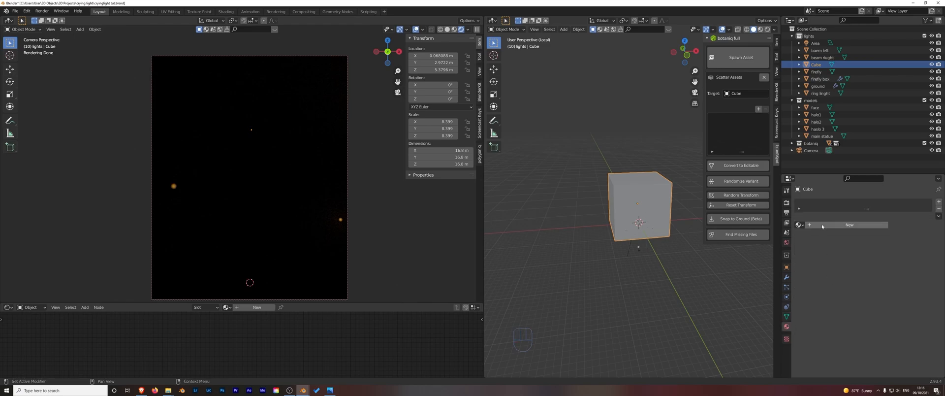
scroll(382, 346, "down", 6)
left_click_drag(316, 302, 316, 222)
left_click(247, 225)
type("fog")
key("Return")
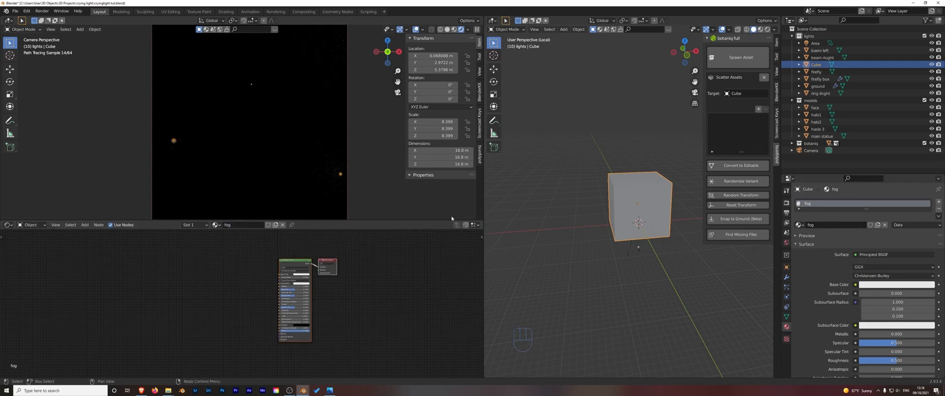
double_click(815, 64)
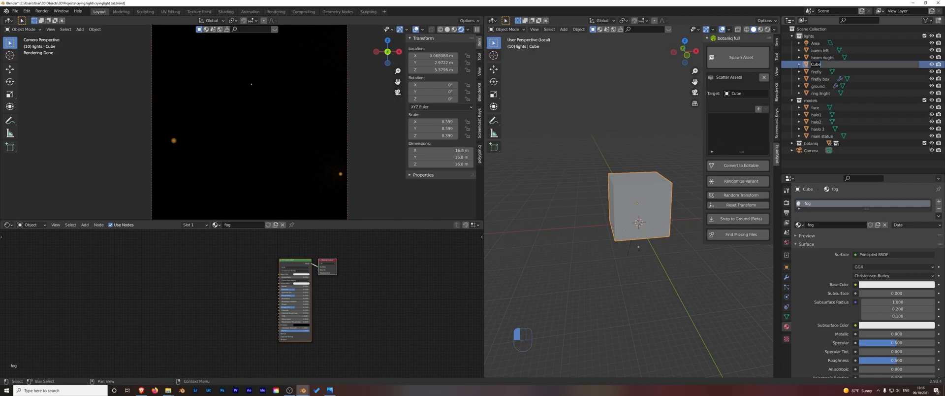
key("Return")
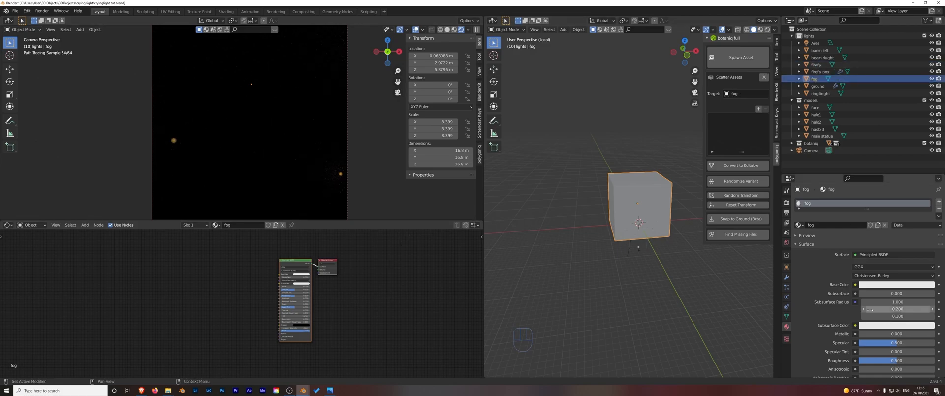
Examine the fog material's viewport display, blend mode, surface and volume settings for a see-through display option
scroll(827, 311, "down", 5)
scroll(828, 311, "down", 5)
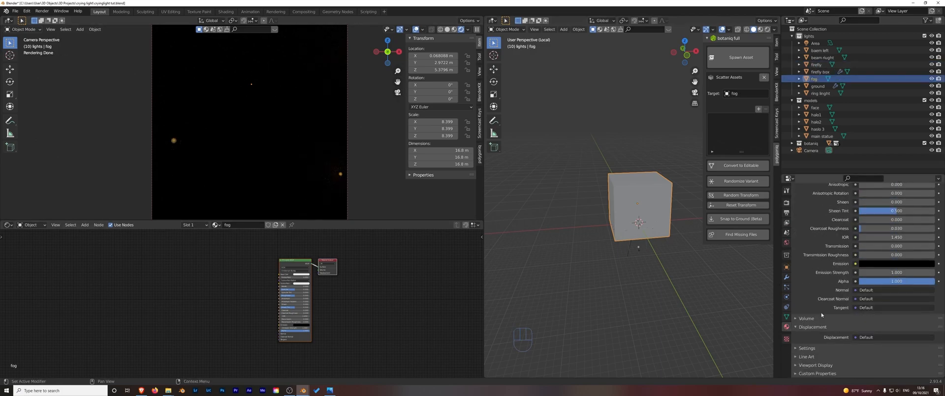
left_click(803, 363)
scroll(830, 343, "down", 5)
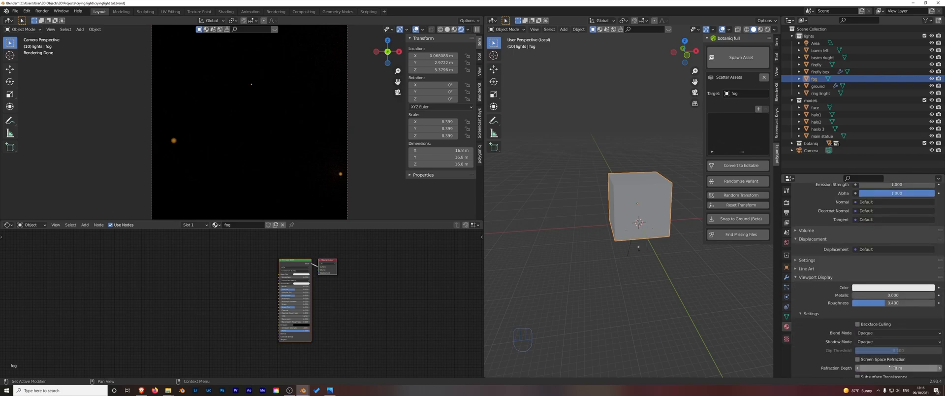
scroll(858, 353, "down", 1)
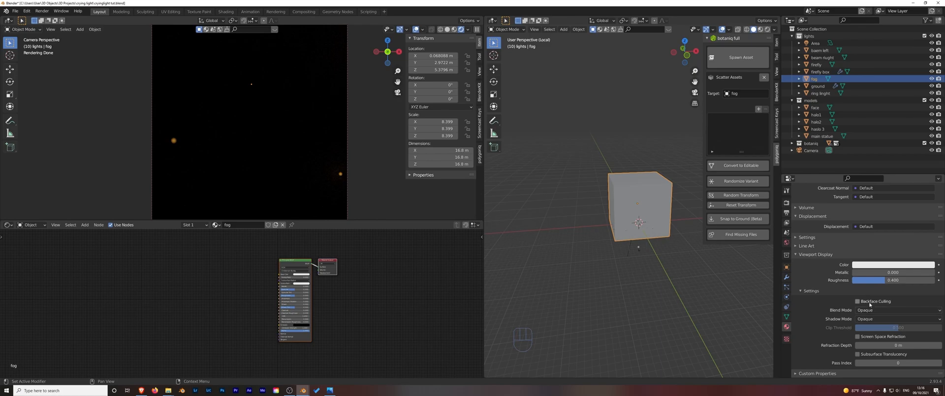
left_click(856, 311)
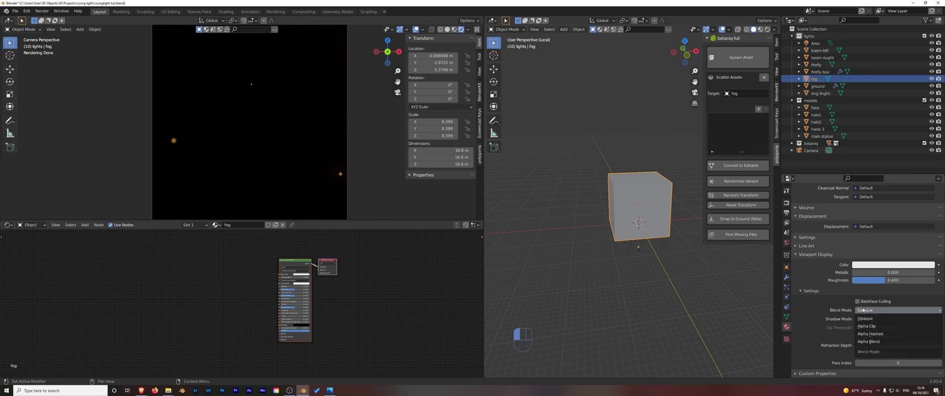
left_click(857, 301)
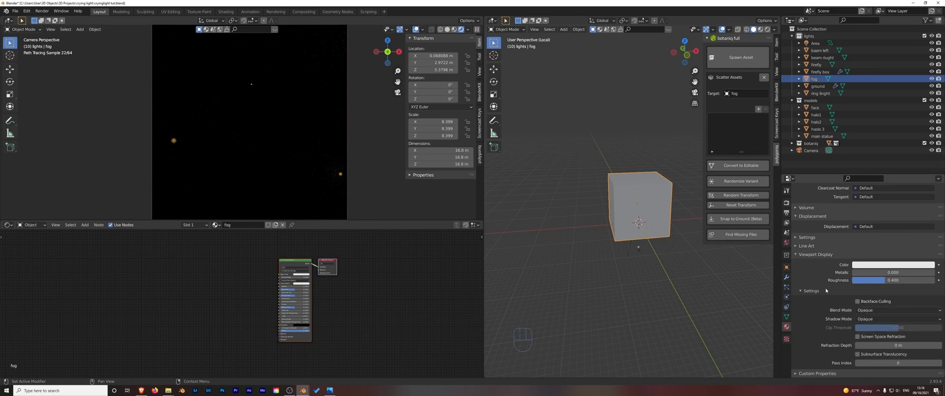
scroll(827, 291, "up", 2)
left_click(803, 283)
scroll(816, 289, "down", 2)
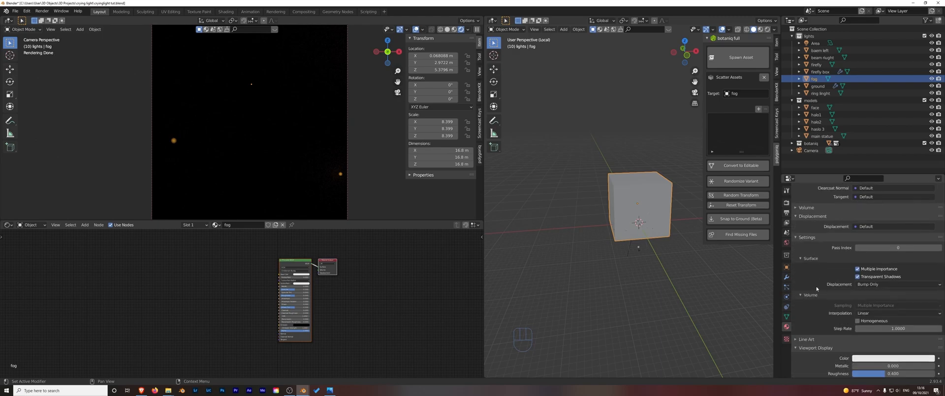
left_click(866, 313)
scroll(820, 270, "up", 6)
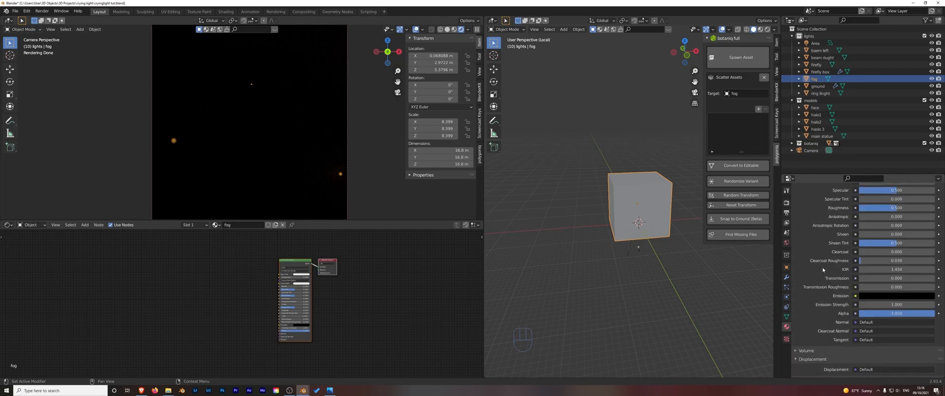
Examine the fog cube's mesh data properties, including Texture Space, Normals and Face Maps
left_click(787, 316)
left_click(798, 297)
left_click(797, 296)
left_click(797, 288)
left_click(797, 289)
left_click(795, 281)
left_click(795, 281)
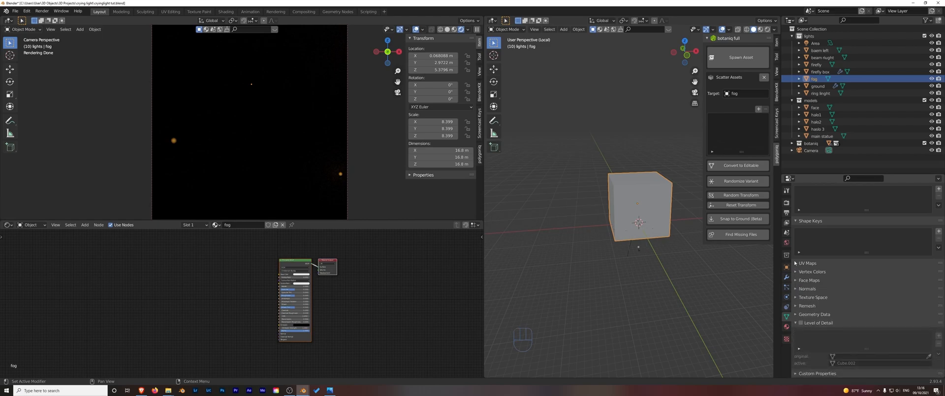
Compare the Wire and Solid viewport display of the fog cube and keep it set to Wire
left_click(786, 267)
scroll(786, 268, "down", 3)
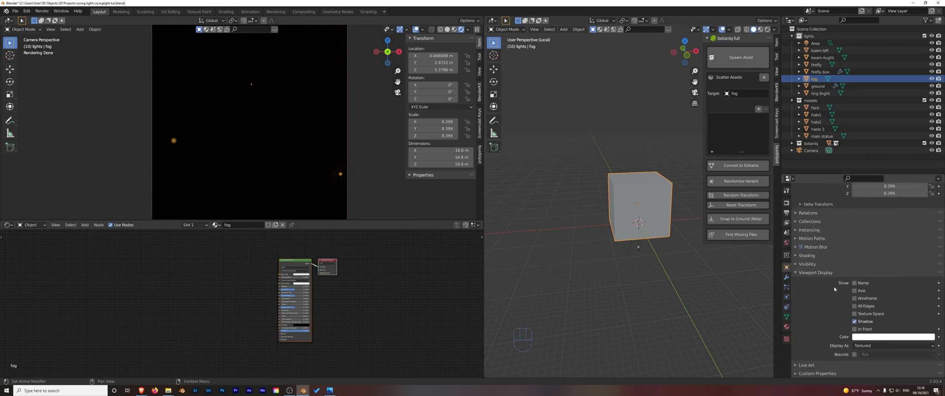
left_click(862, 345)
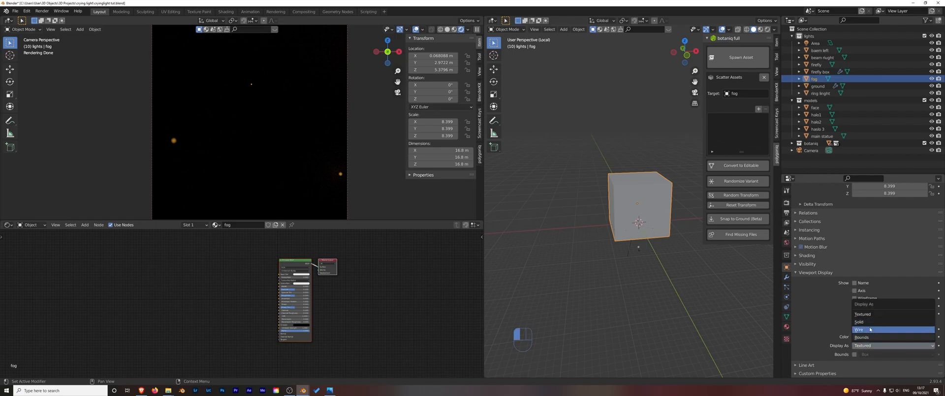
left_click(859, 323)
middle_click_drag(568, 204, 512, 209)
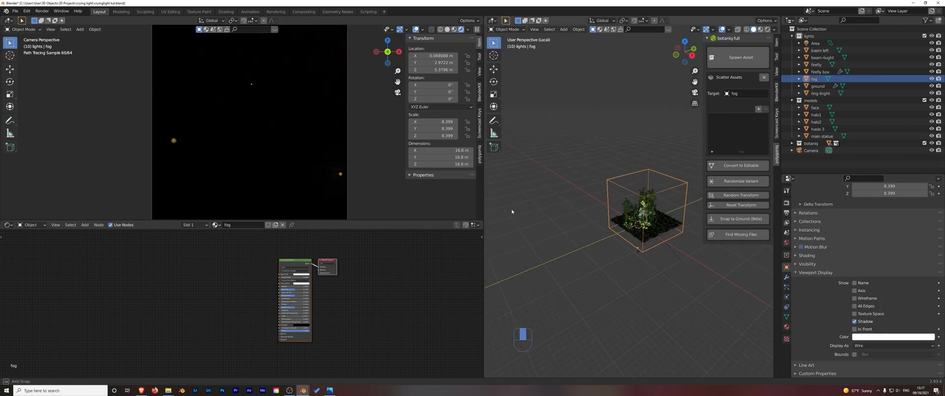
left_click(867, 345)
left_click(866, 321)
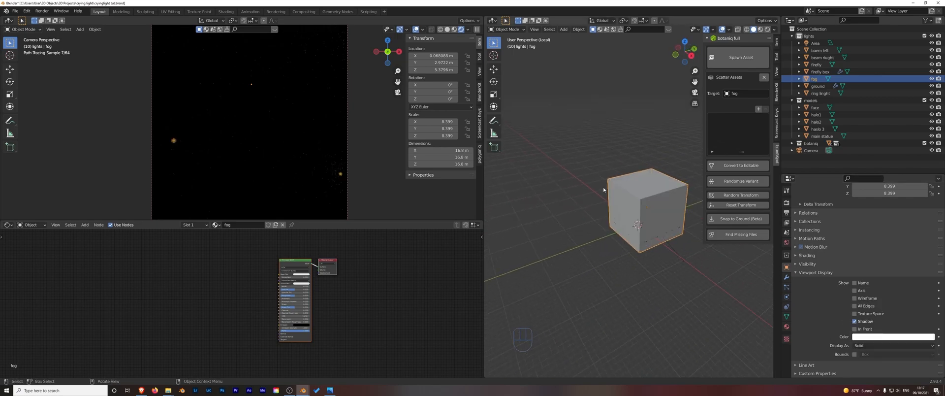
left_click(872, 345)
left_click(869, 330)
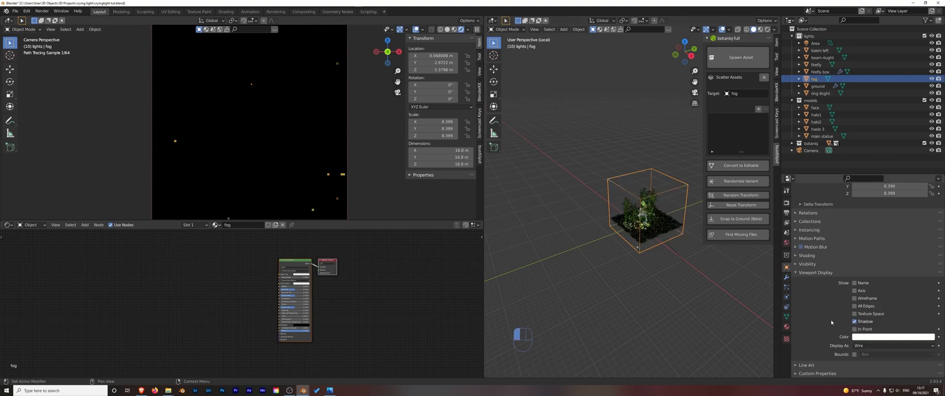
Replace the fog material's Principled BSDF with a Principled Volume shader connected to the Material Output's Volume input
left_click(294, 262)
key("Delete")
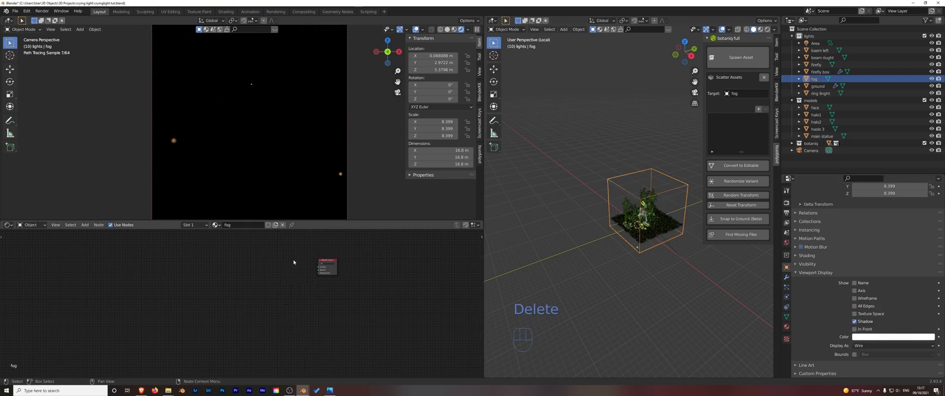
scroll(291, 268, "up", 2)
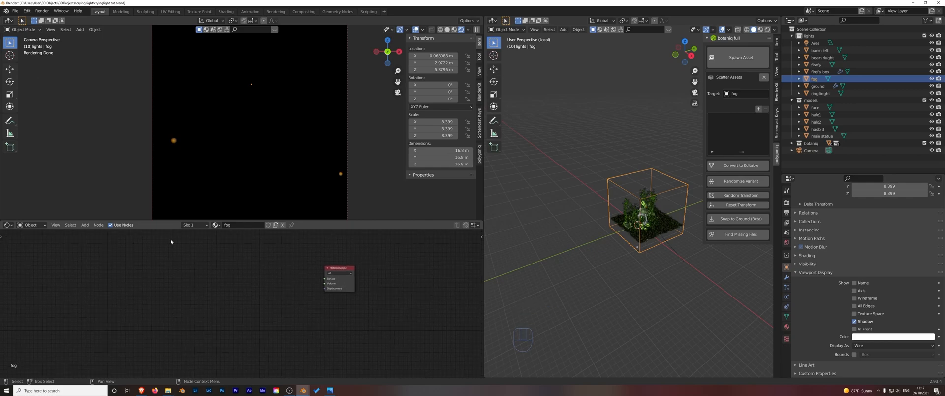
left_click(86, 227)
mouse_move(101, 243)
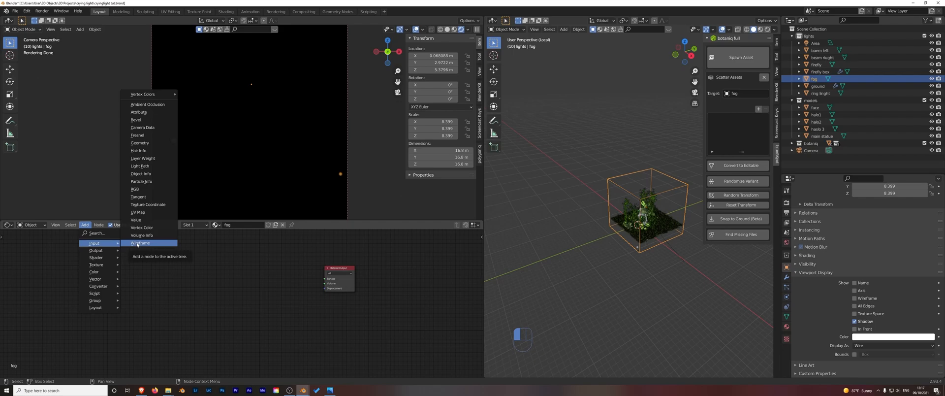
mouse_move(104, 257)
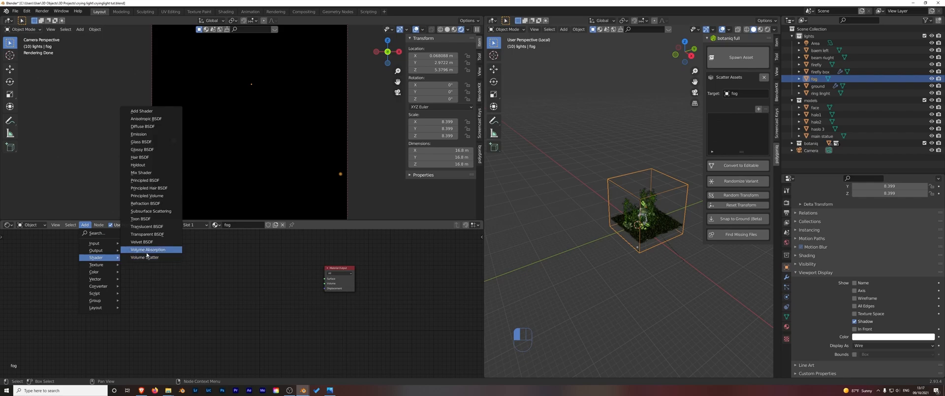
left_click(147, 195)
left_click(275, 272)
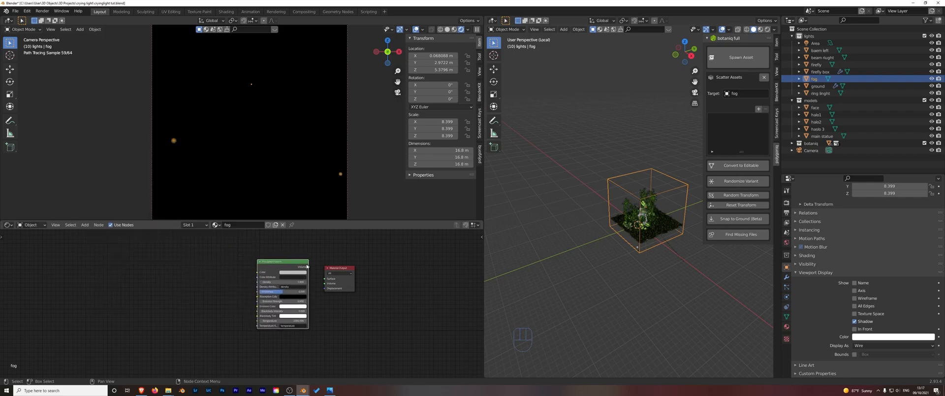
left_click_drag(309, 267, 324, 284)
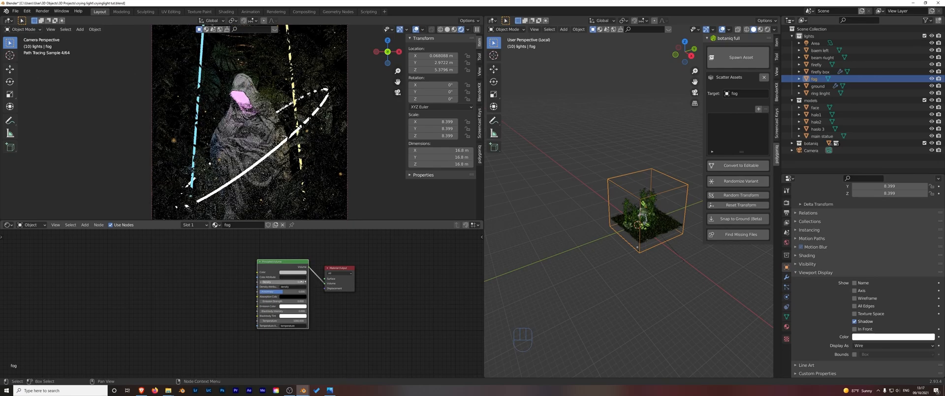
Set the Principled Volume's density to 0.015 and check the whole frame in the rendered camera preview
left_click(291, 281)
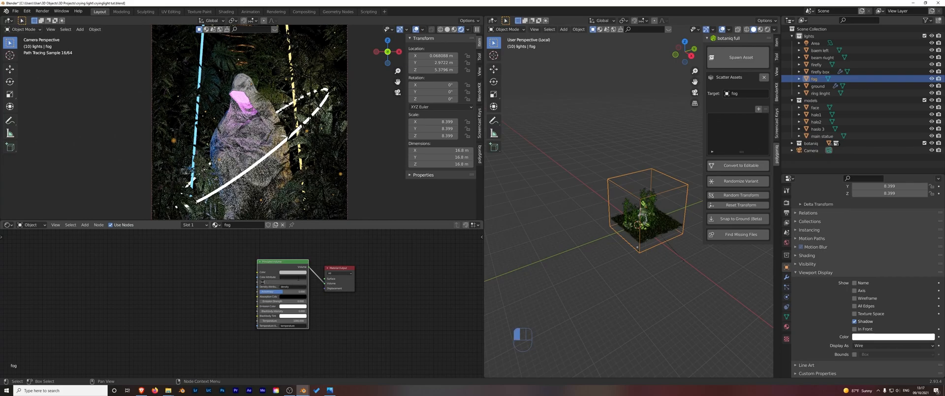
type(".015")
key("Return")
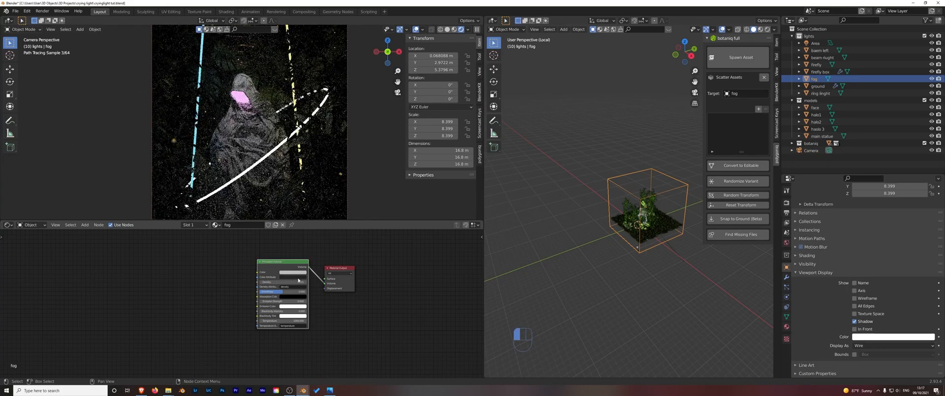
scroll(261, 163, "down", 3)
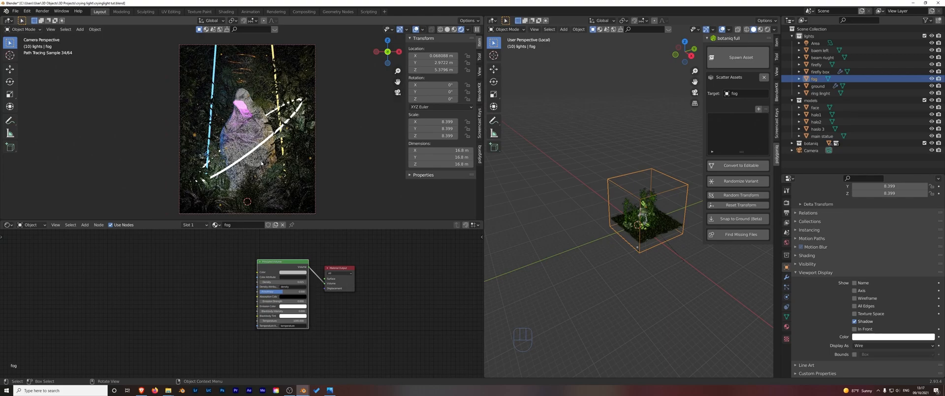
Select the Area light above the statue and move it in the right-side view to about Y -1.1 m, Z 8.8 m
scroll(610, 197, "up", 8)
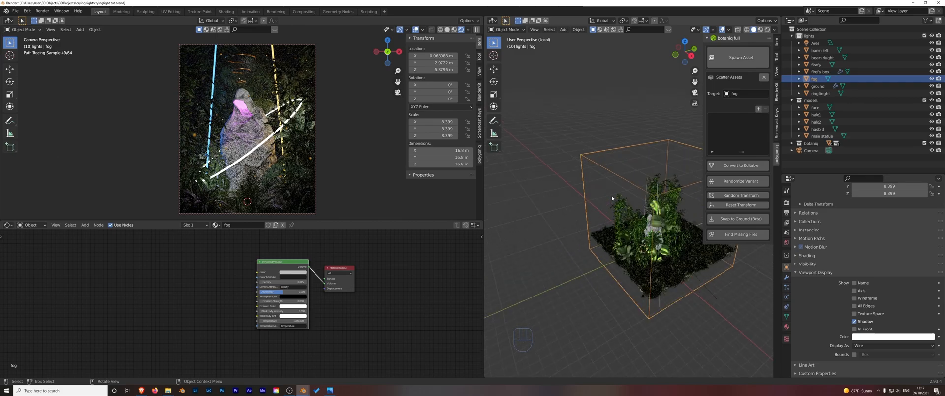
middle_click_drag(610, 197, 573, 176)
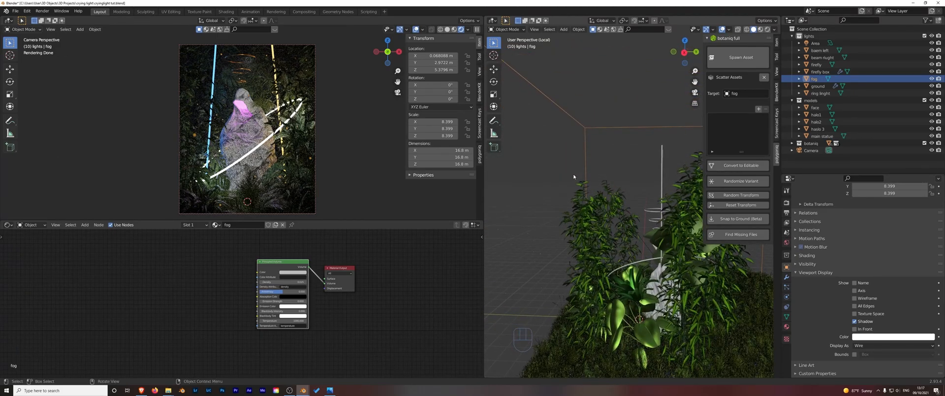
left_click(623, 221)
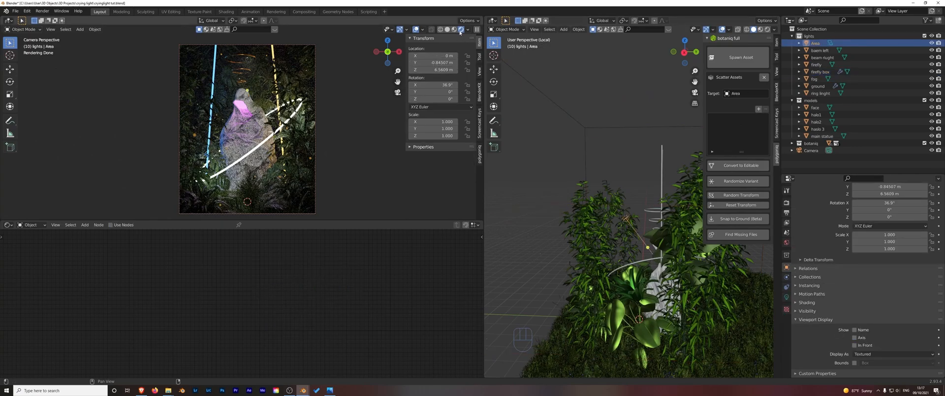
left_click(431, 29)
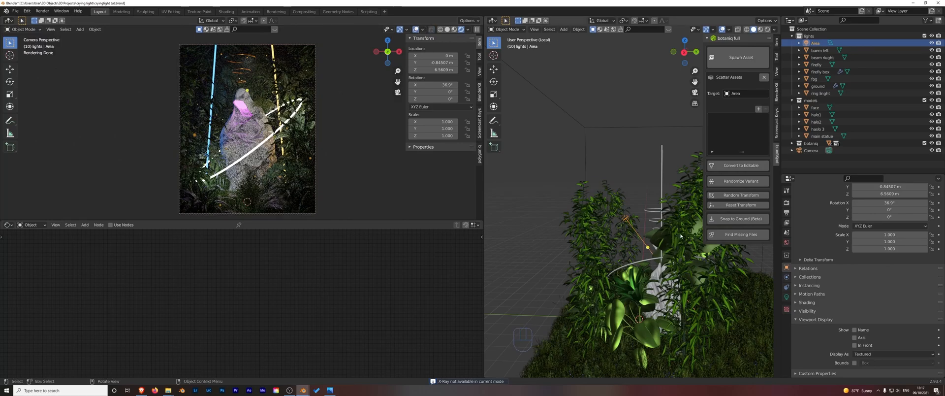
left_click(684, 52)
key("g")
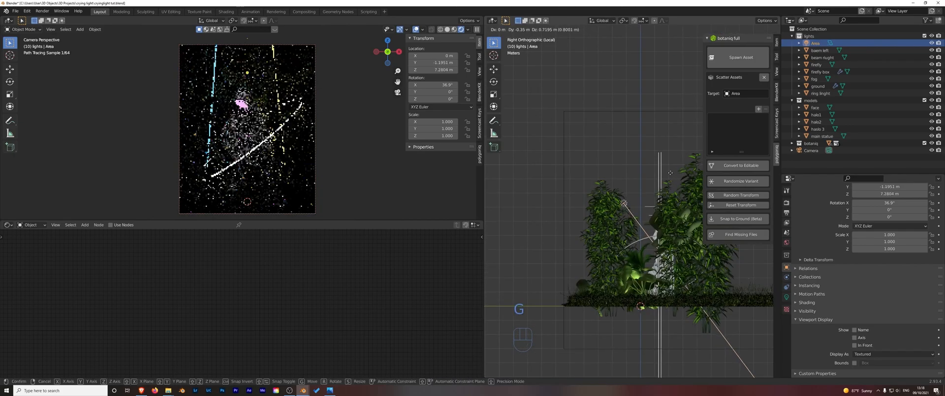
left_click(656, 156)
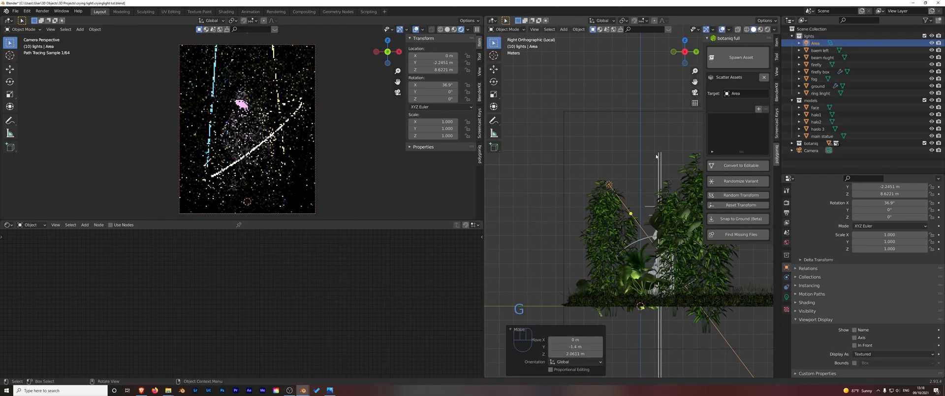
key("g")
left_click(670, 162)
Tilt the area light to about 23.6° on X, reposition it at about Y -1.23 m, Z 9.57 m, and raise its power to 35.5 W
key("r")
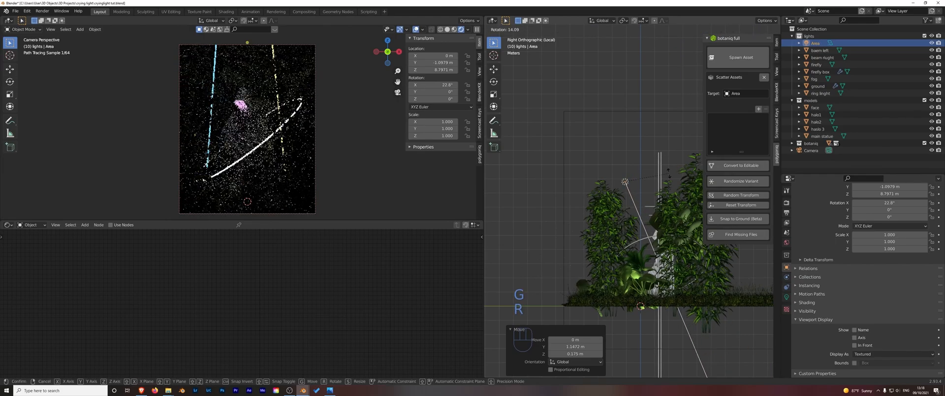
left_click(670, 168)
key("g")
left_click(668, 160)
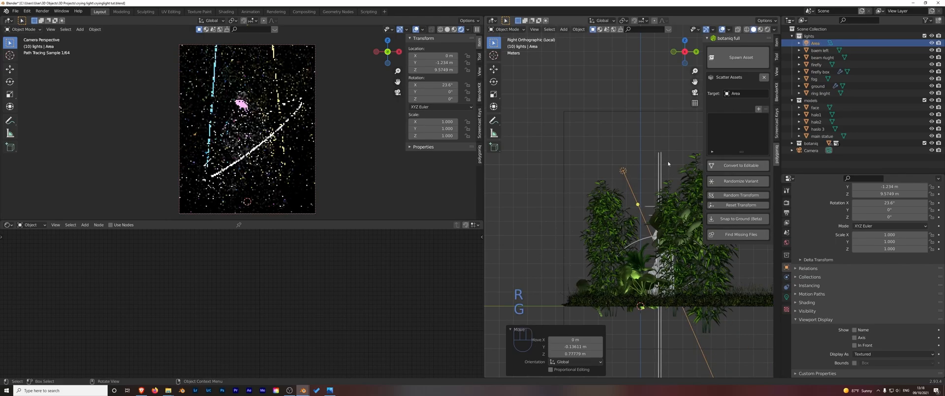
left_click(787, 297)
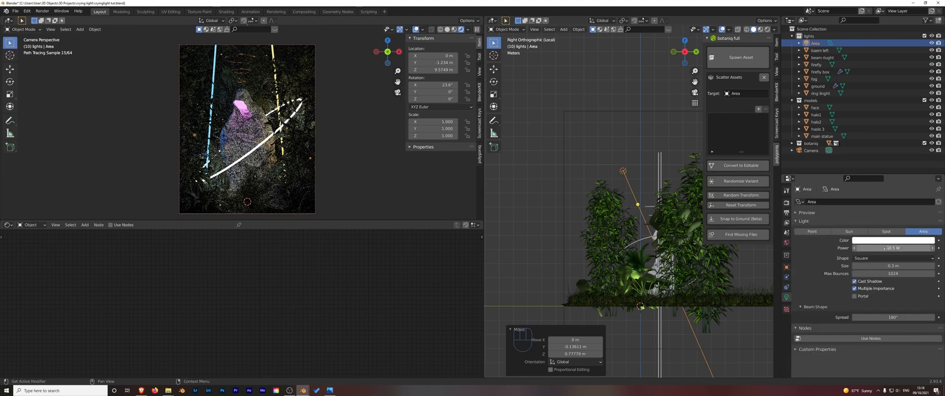
left_click_drag(886, 248, 907, 248)
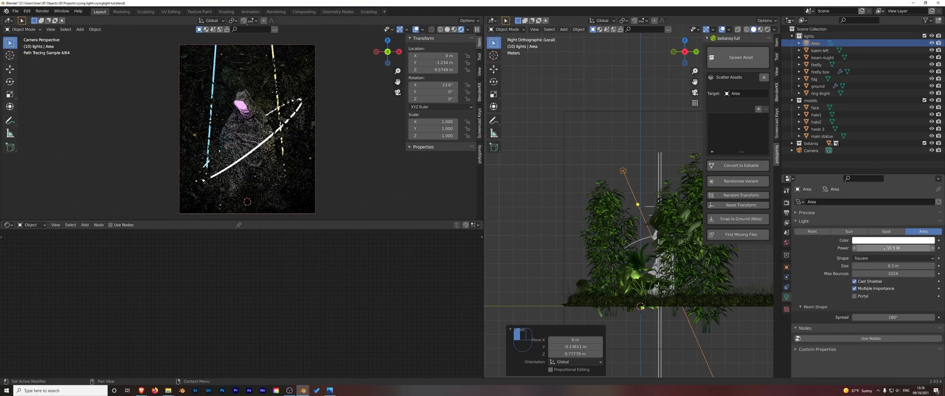
Set the density of the fog cube's Principled Volume shader to 0.025
left_click(656, 111)
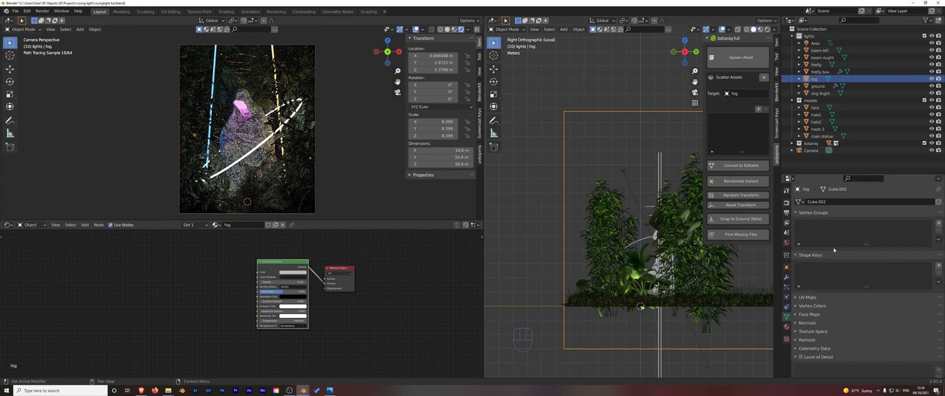
left_click(305, 282)
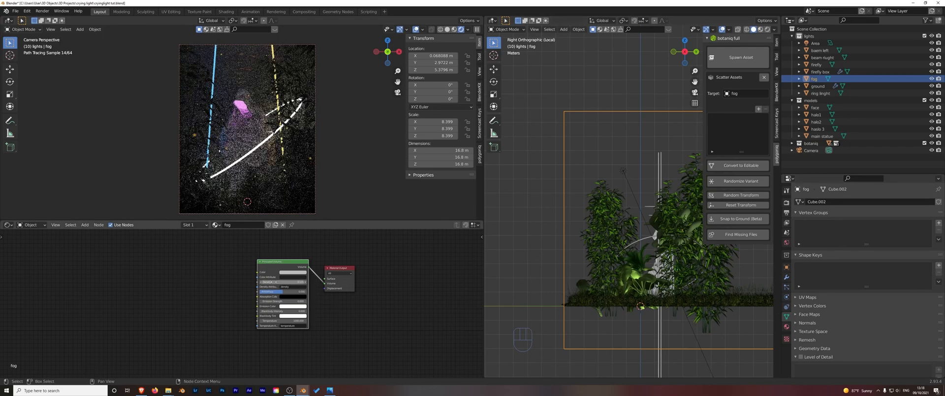
left_click_drag(275, 283, 263, 283)
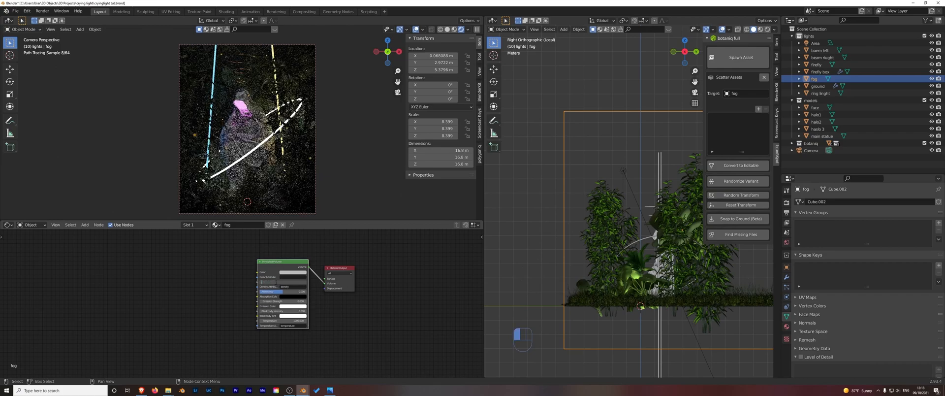
key("Return")
left_click(277, 282)
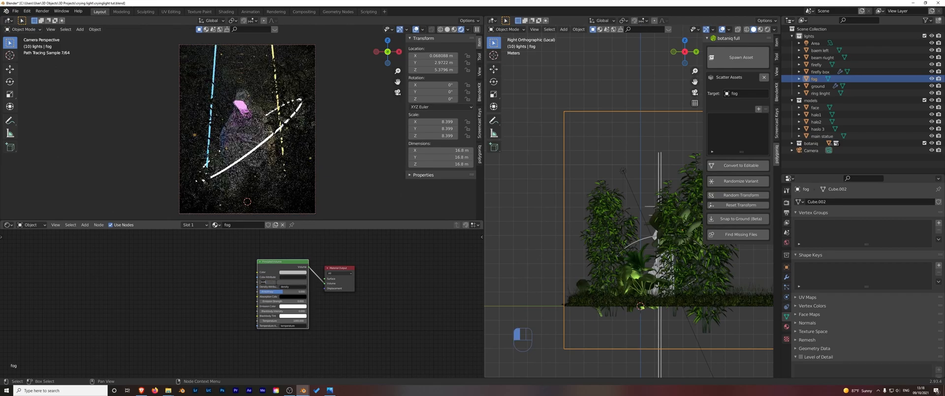
type(".025")
key("Return")
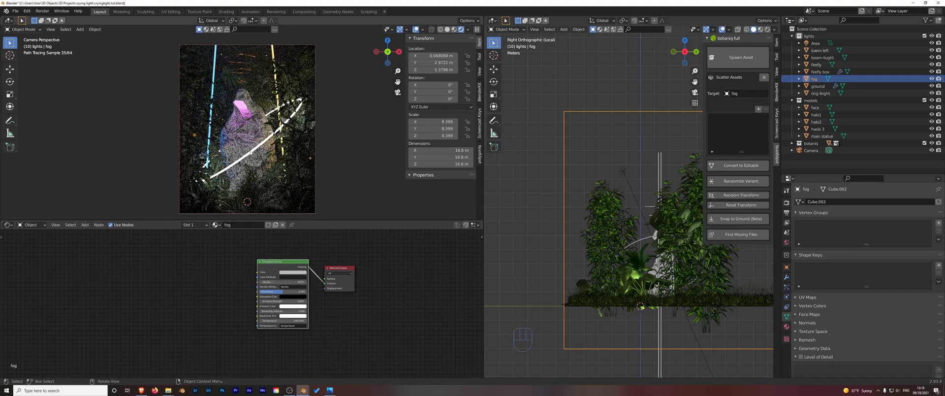
Reduce the emission strength of the ring light's material
left_click(557, 239)
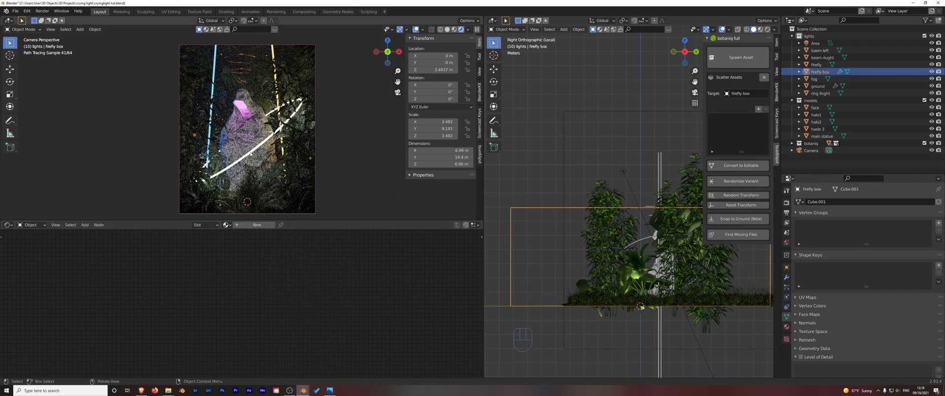
left_click(645, 240)
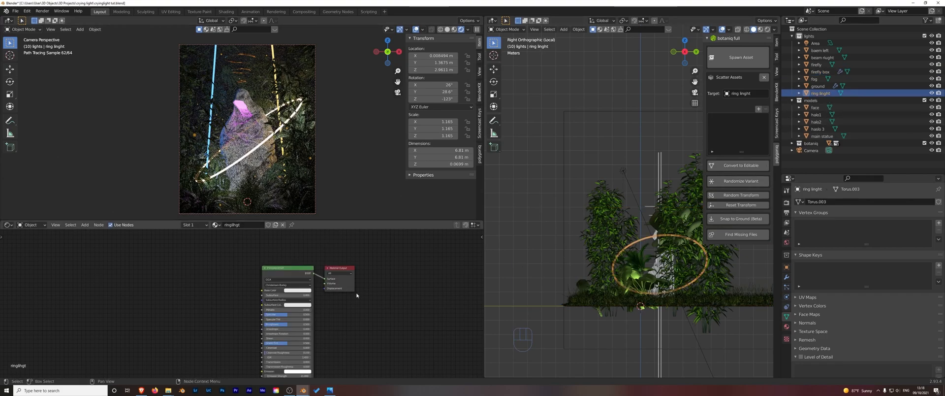
middle_click_drag(338, 328, 363, 284)
left_click_drag(322, 332, 311, 332)
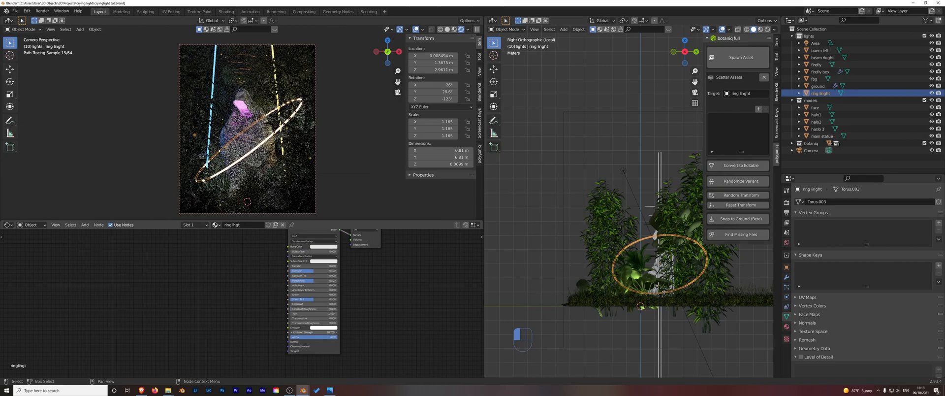
Move the area light to about Y -0.86 m, Z 8.99 m and raise its power to about 111 W
left_click(624, 171)
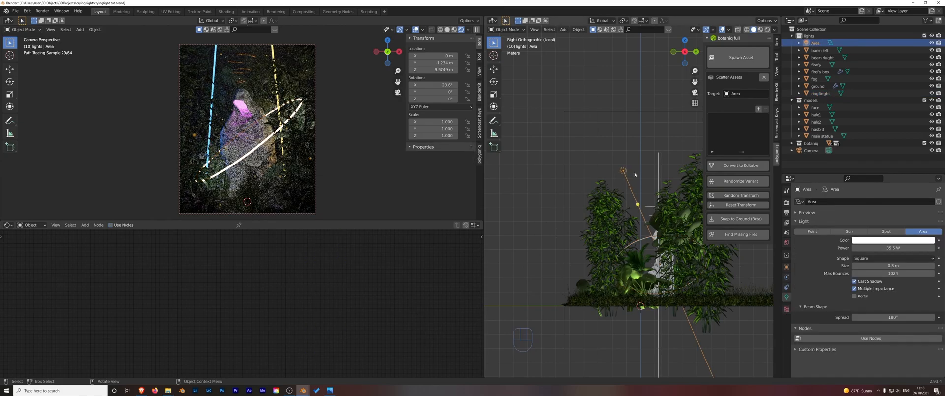
key("g")
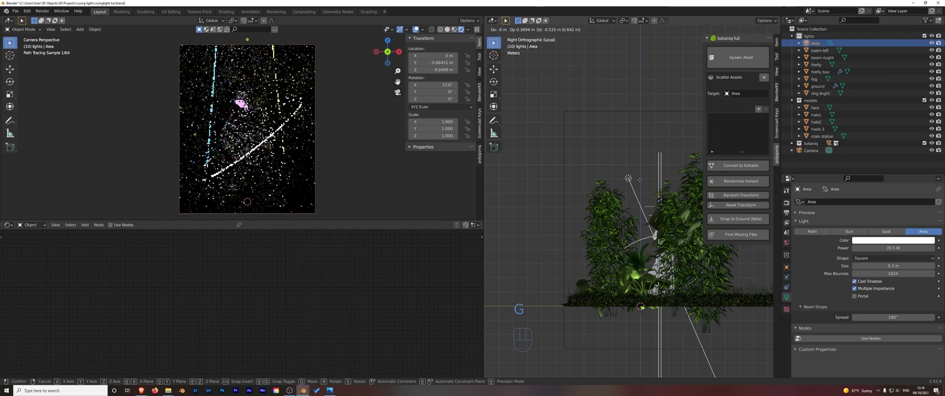
left_click(640, 180)
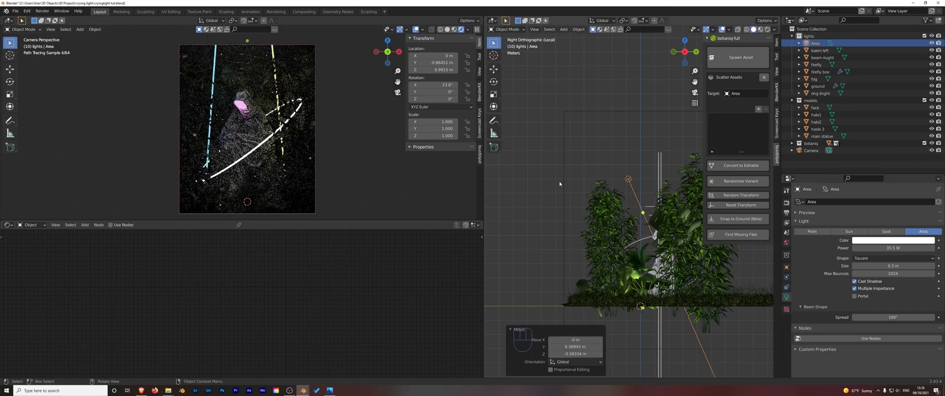
left_click_drag(892, 248, 912, 248)
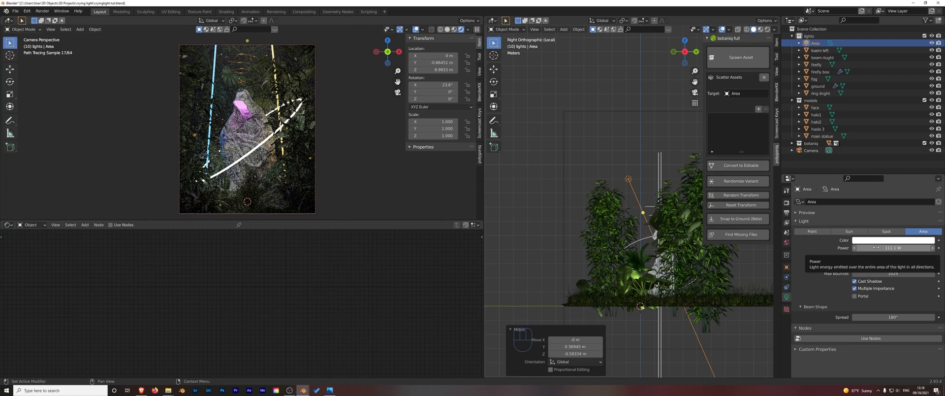
Reselect the ring light around the statue and dim its emission strength further
left_click(648, 239)
left_click(647, 239)
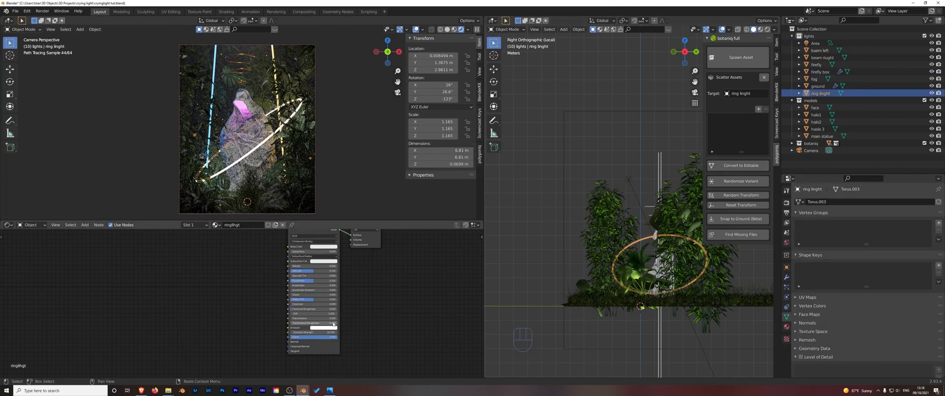
left_click_drag(314, 332, 309, 332)
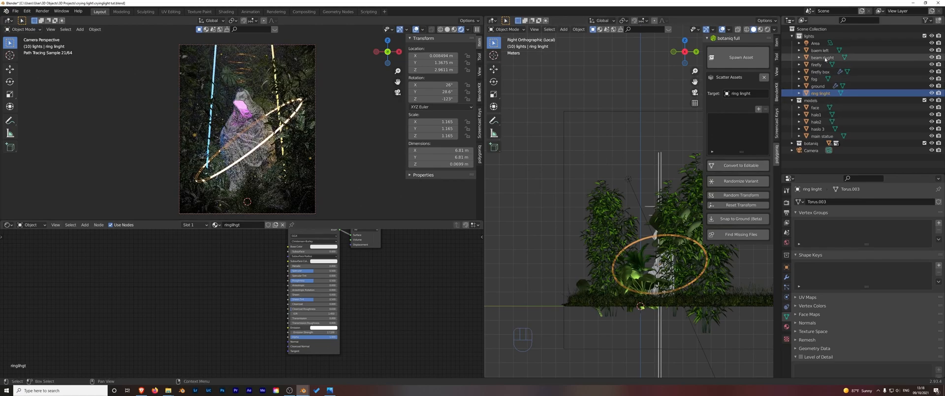
Set the left beam's emission strength to 7, and edit the right beam's emission strength
left_click(824, 51)
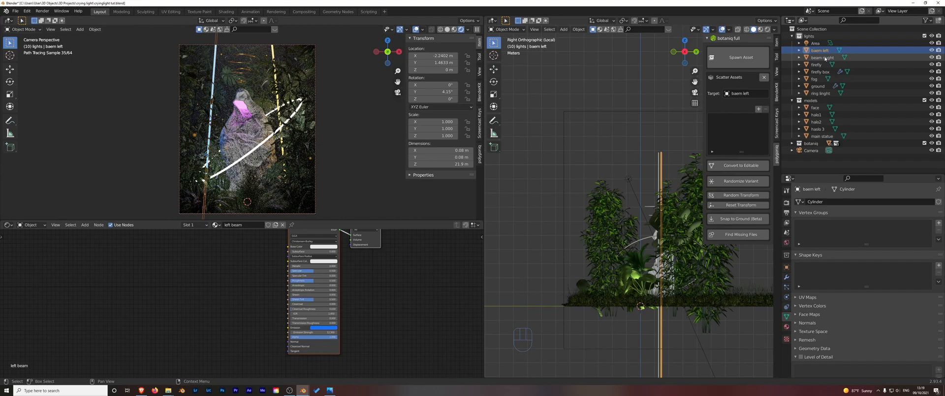
left_click(323, 331)
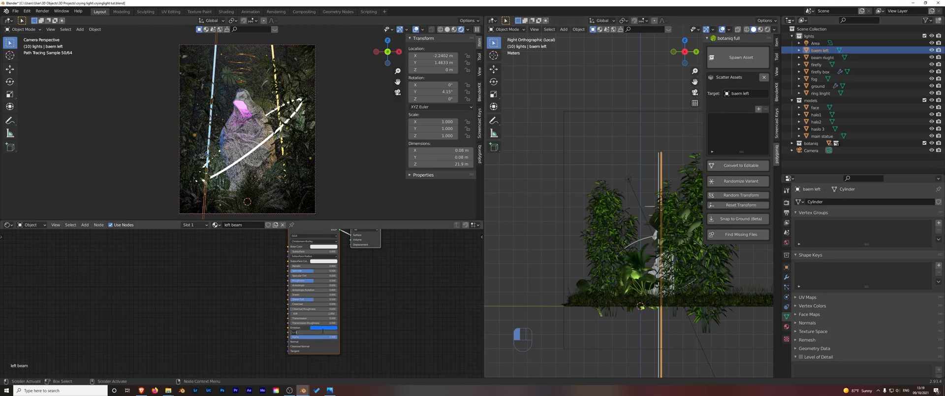
type("7")
key("Return")
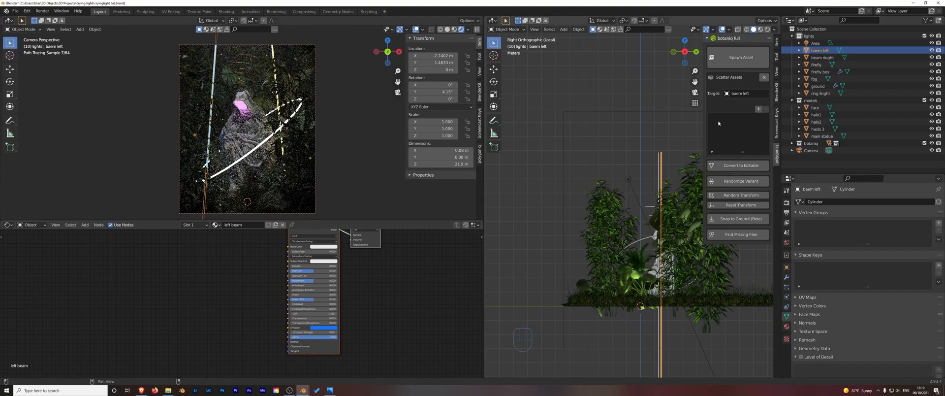
left_click(823, 58)
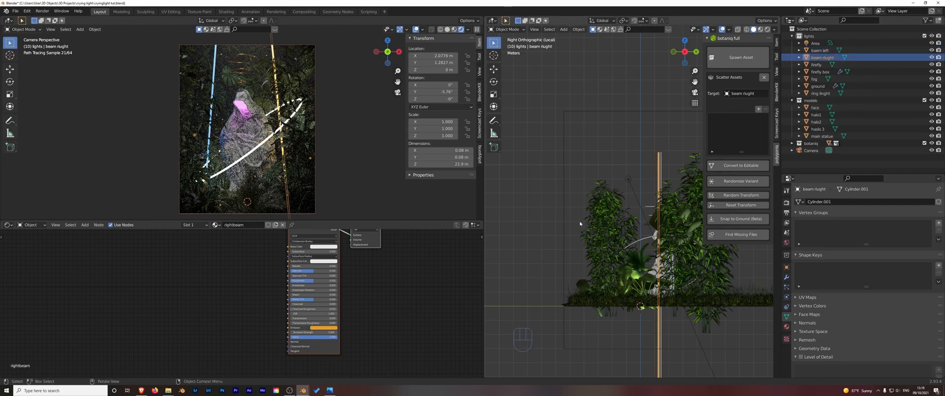
left_click(325, 332)
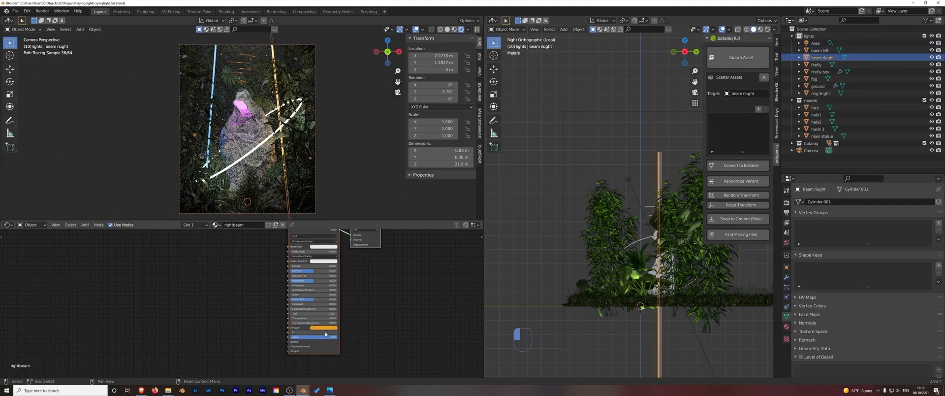
Increase the particle number of the firefly box's particle system to 150
left_click(534, 250)
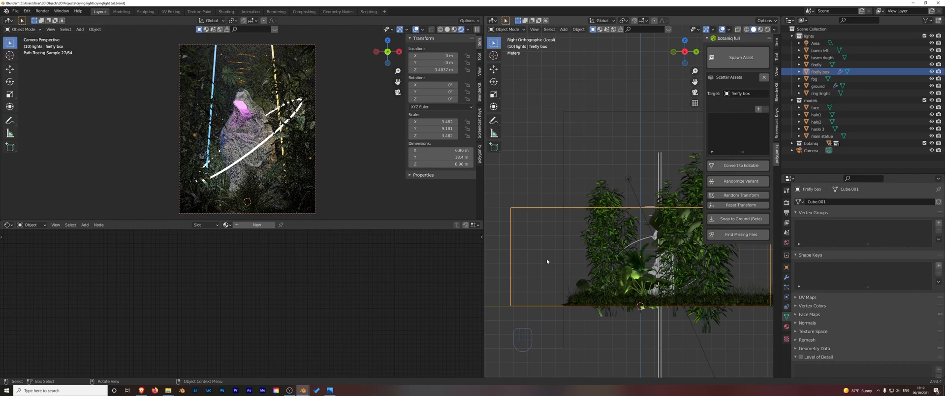
left_click(786, 287)
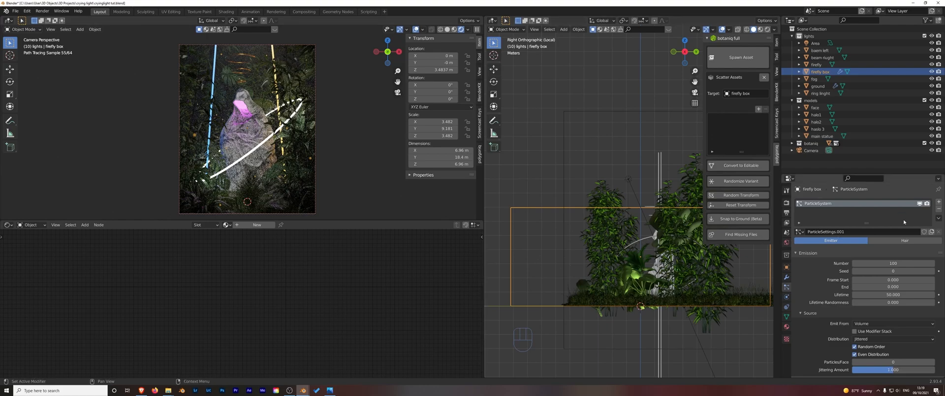
left_click(893, 263)
type("150")
key("Return")
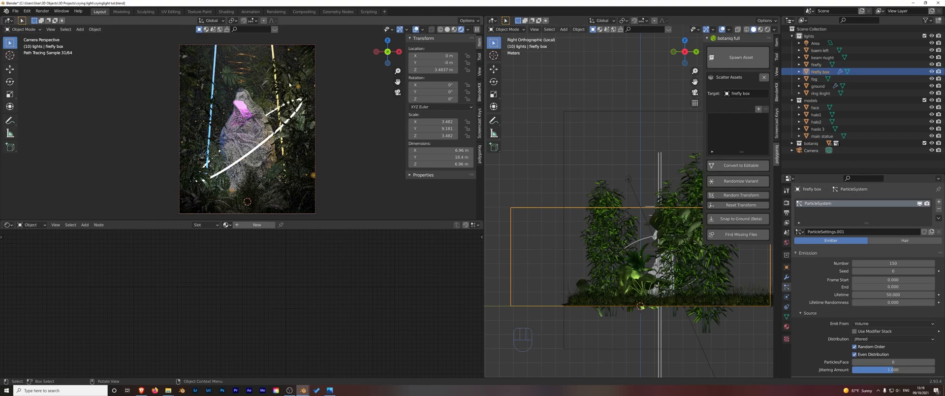
Save the scene file and switch to another application window
left_click(339, 159)
left_click(554, 125)
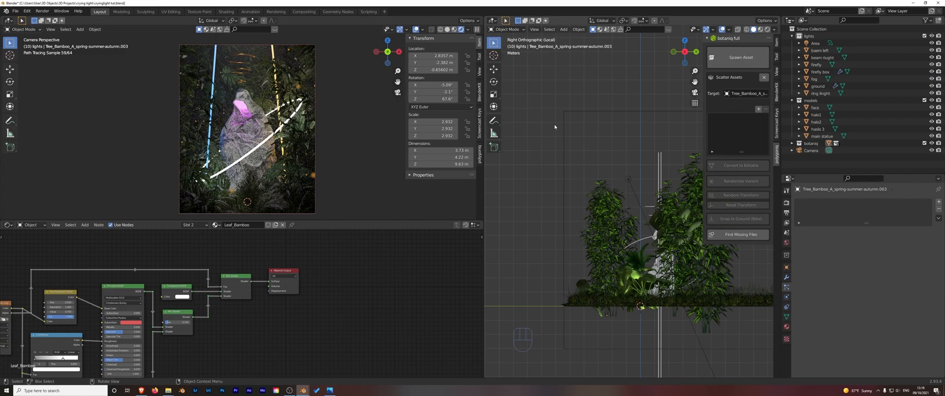
key("ctrl+s")
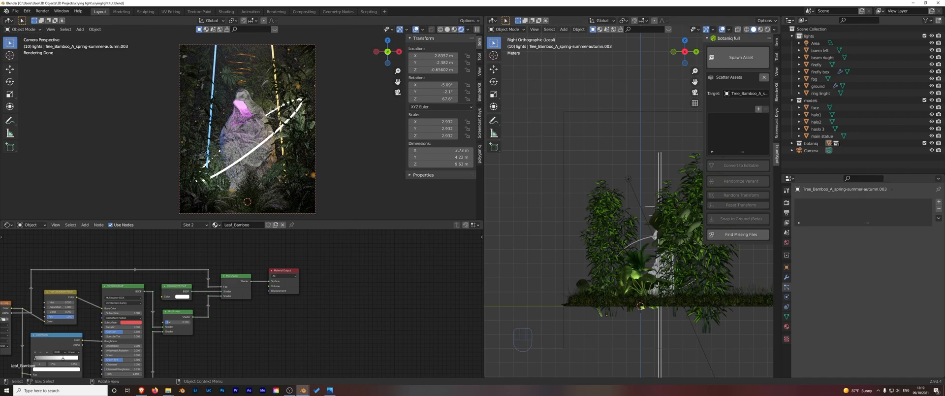
key("alt+Tab")
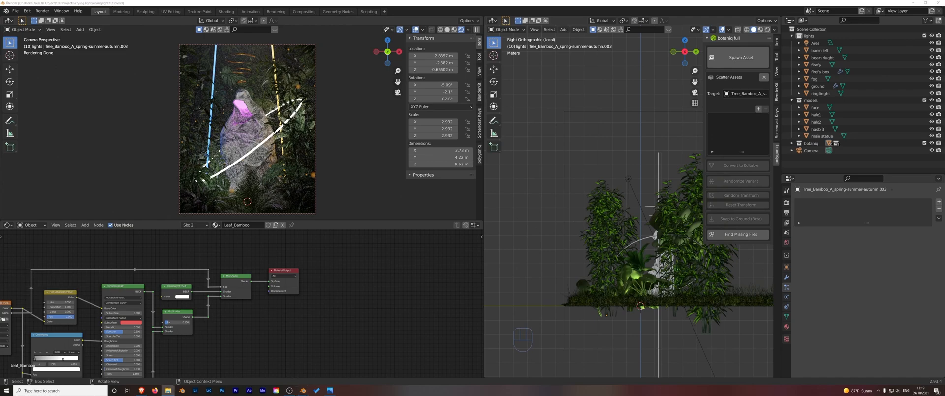
Switch back to the scene window and import the OpenVDB cloud volume high-altitude_big_cloud_flat.14
key("alt+Tab")
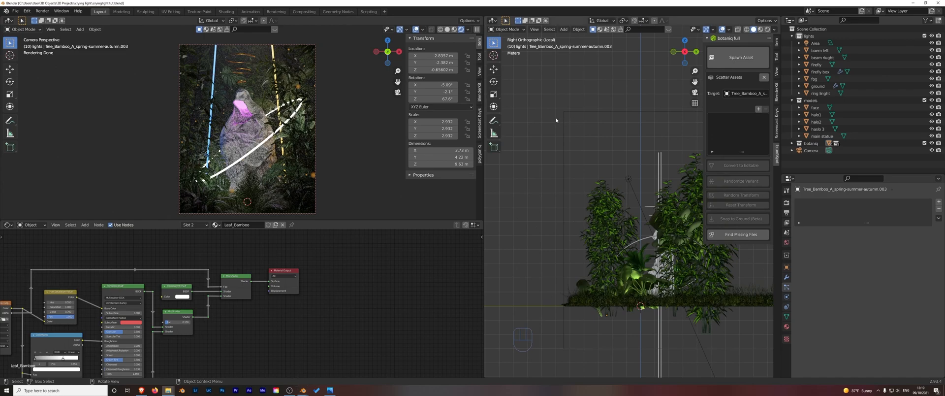
right_click(515, 118)
key("Escape")
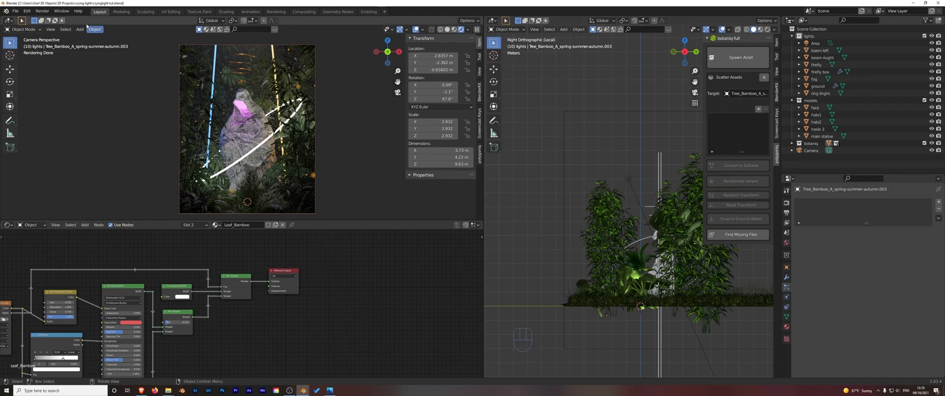
key("shift+a")
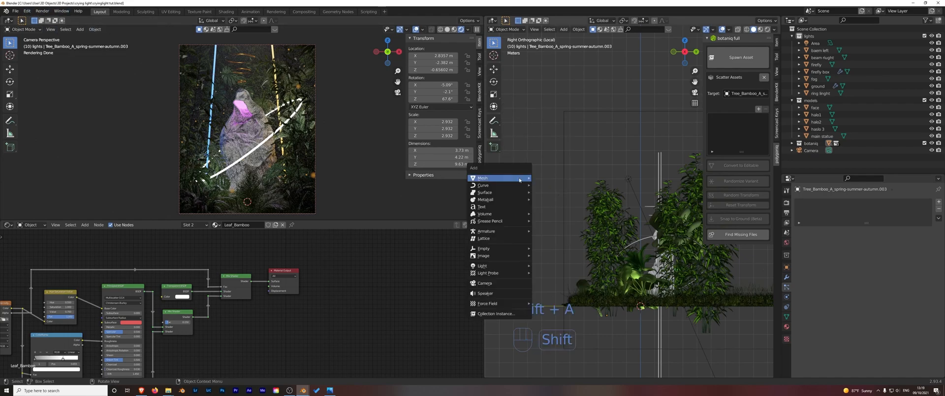
mouse_move(518, 180)
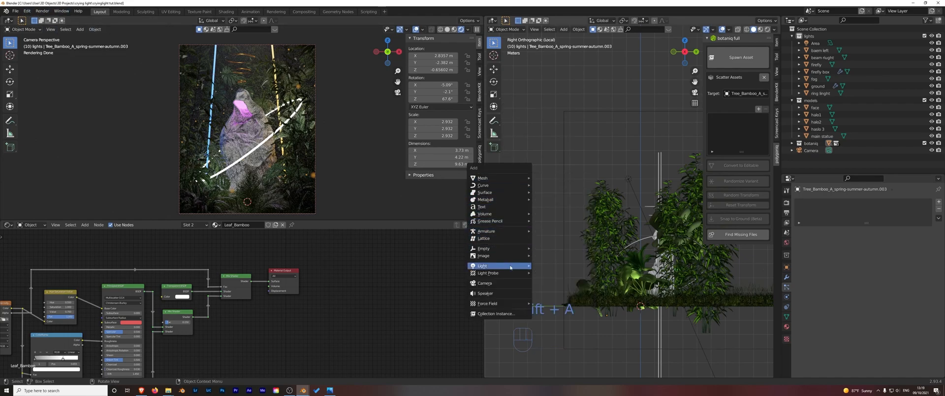
mouse_move(516, 214)
left_click(549, 215)
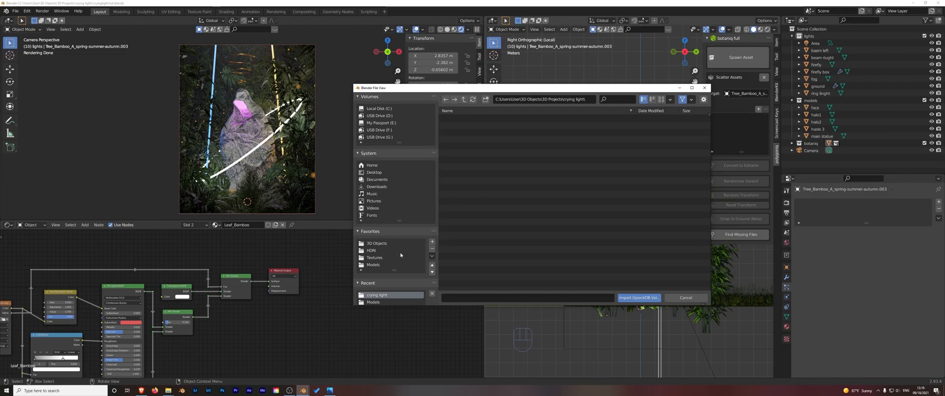
scroll(401, 254, "down", 2)
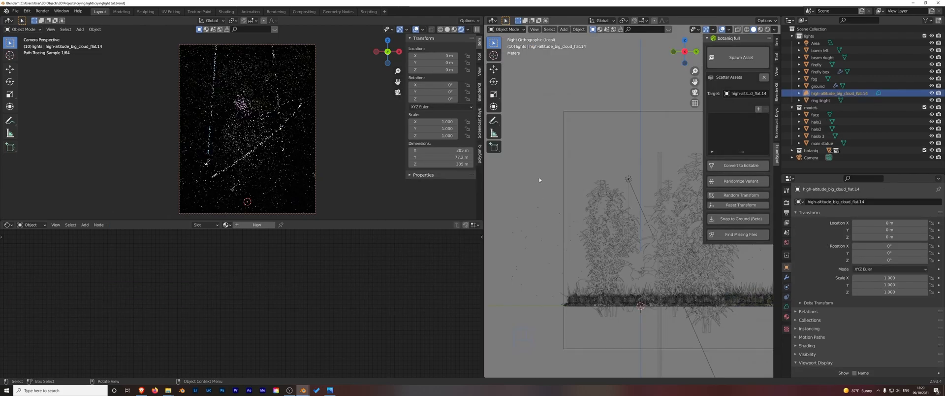
Rotate the imported cloud by -90° in the right view and scale it down to about 0.057
middle_click_drag(539, 172, 657, 152)
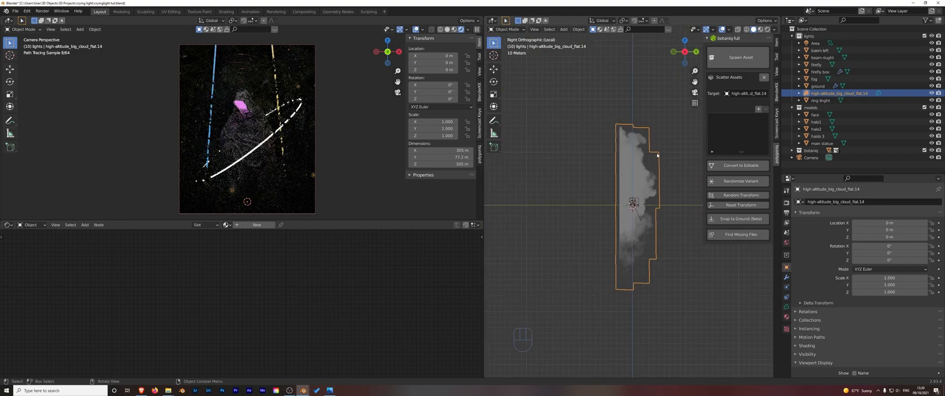
type("r90")
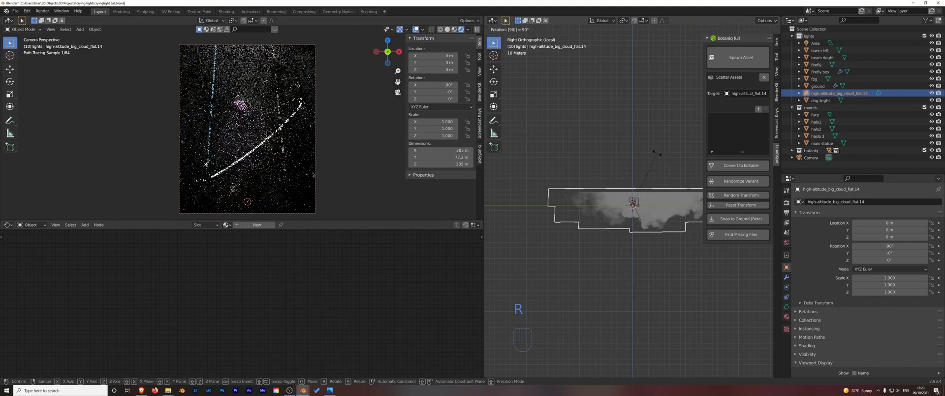
key("minus")
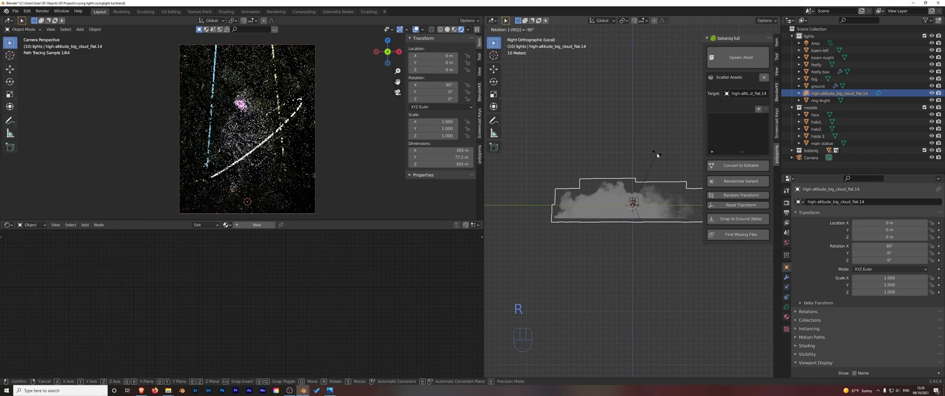
key("Return")
key("s")
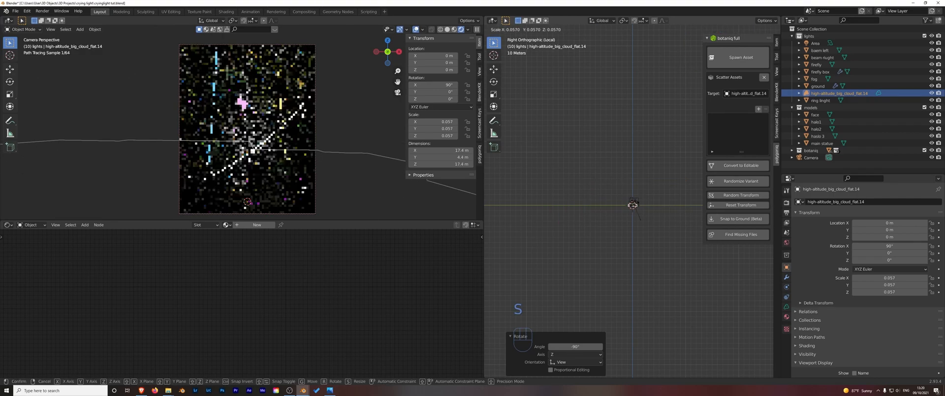
left_click(633, 205)
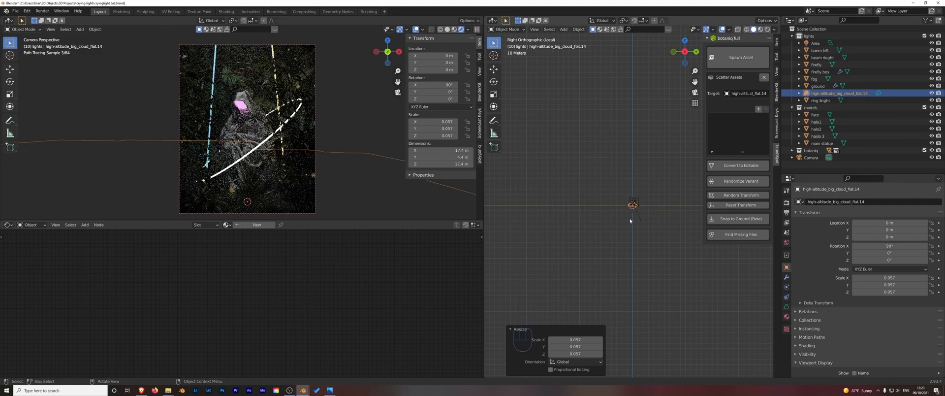
Move the cloud over the ground plants, about 2.54 m along Y and 0.82 m up along Z
scroll(635, 206, "up", 15)
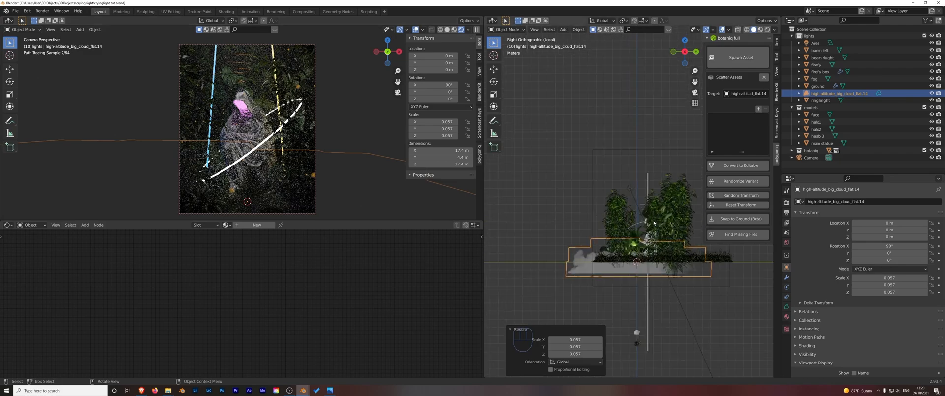
key("g")
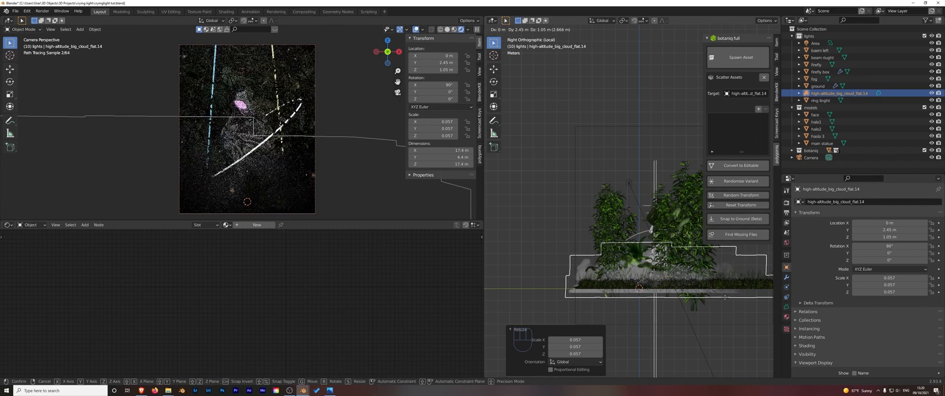
left_click(726, 299)
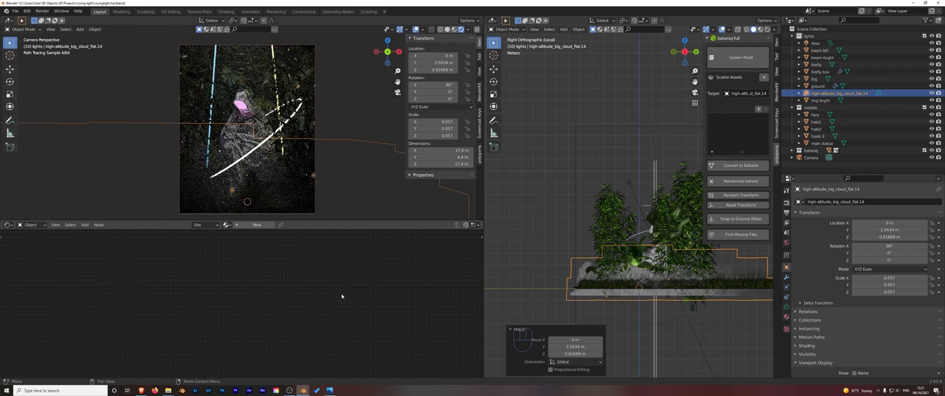
Create a new material on the cloud volume and name it cloud
left_click(257, 224)
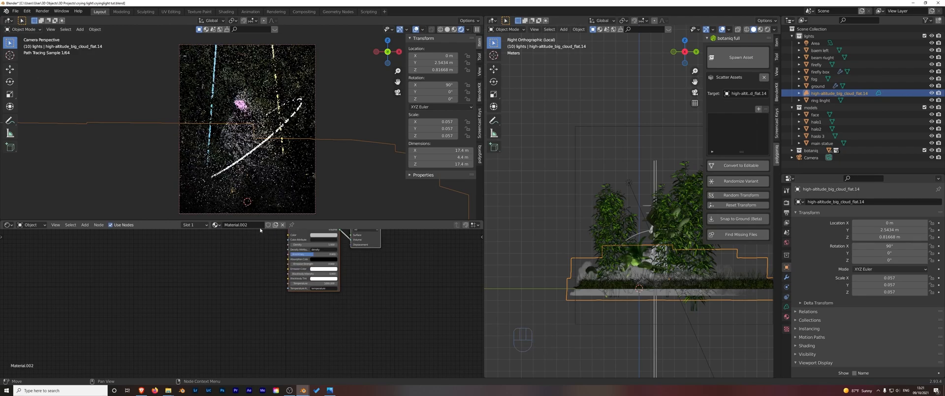
left_click(261, 224)
type("d")
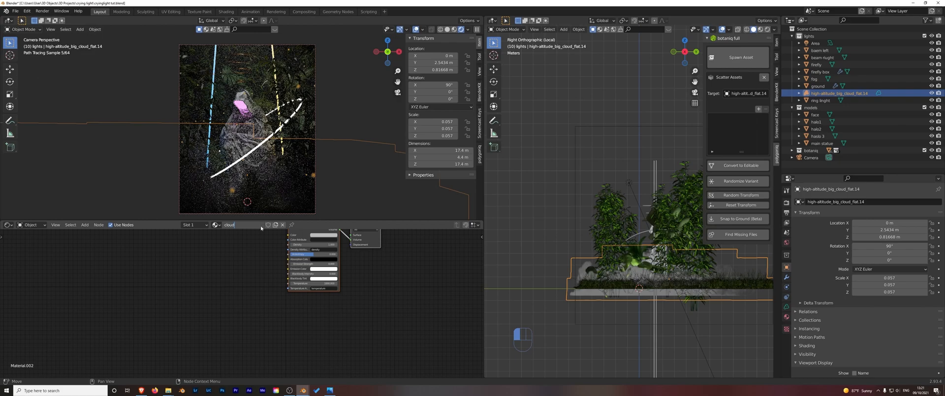
key("Return")
Set the density of the cloud material's Principled Volume node to 0.02
middle_click_drag(249, 261, 206, 293)
left_click(261, 281)
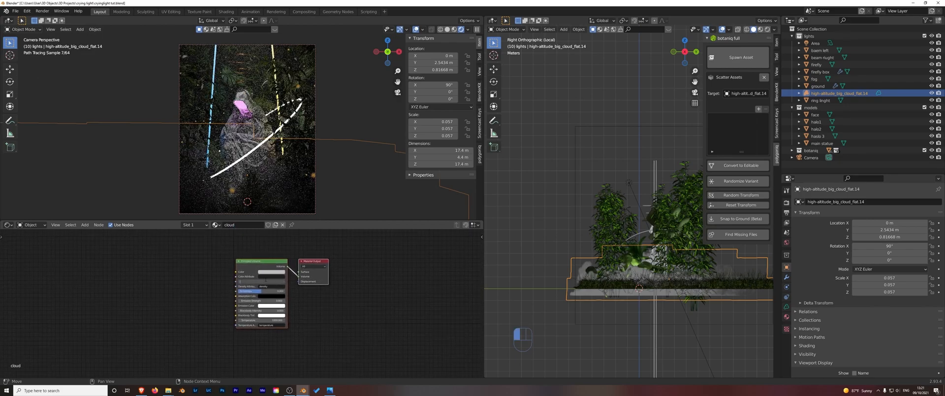
type("0.")
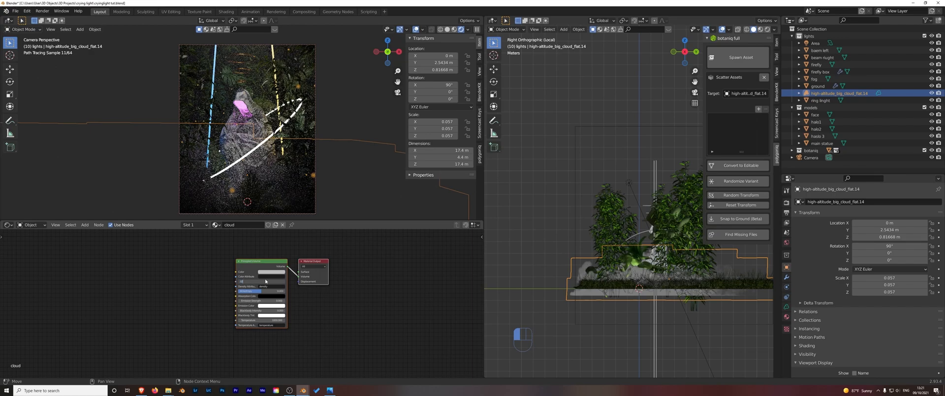
type("02")
key("Return")
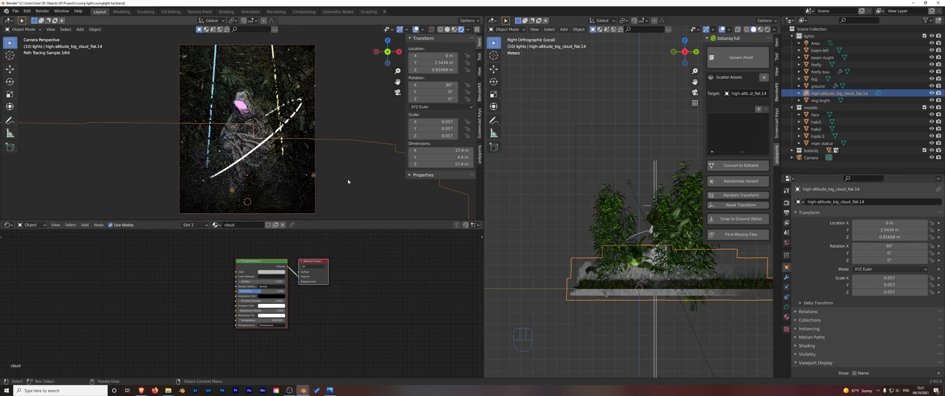
Brighten the Principled Volume color of the cloud material to white and clear the object selection
left_click(271, 271)
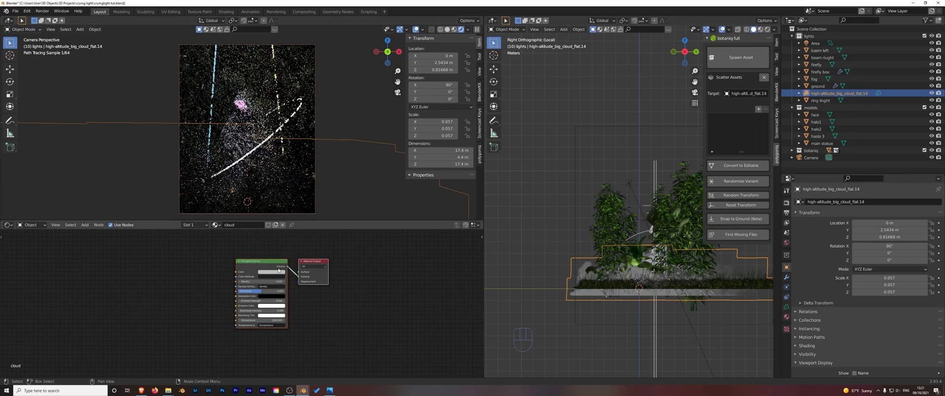
left_click(295, 225)
left_click_drag(295, 225, 296, 212)
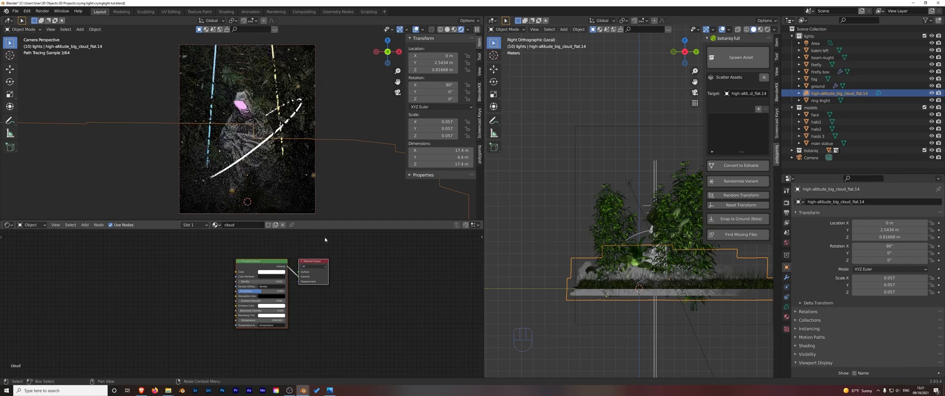
left_click(368, 120)
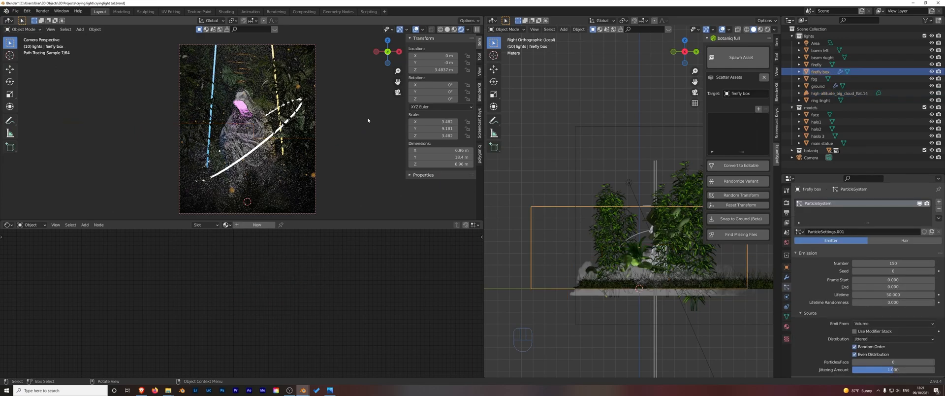
left_click(573, 112)
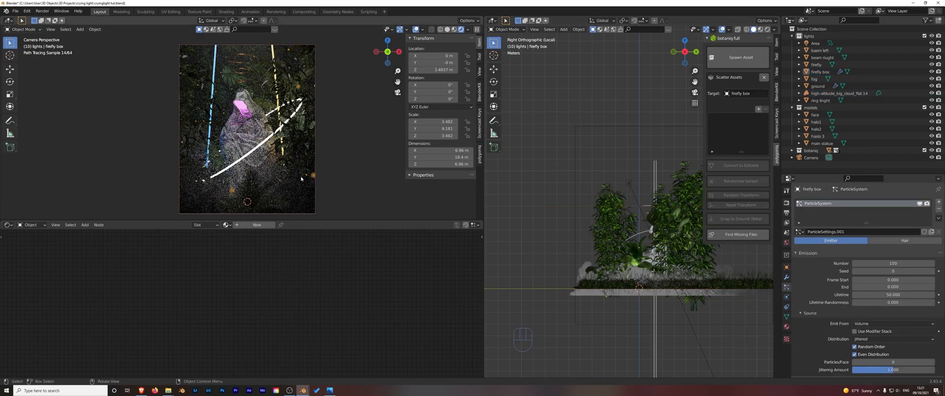
Reselect the cloud volume and tilt it about -7.17° in the right view
left_click(584, 292)
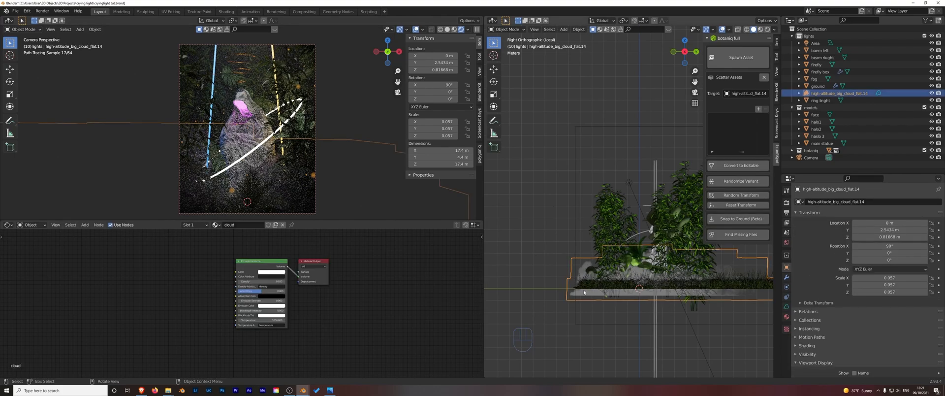
key("r")
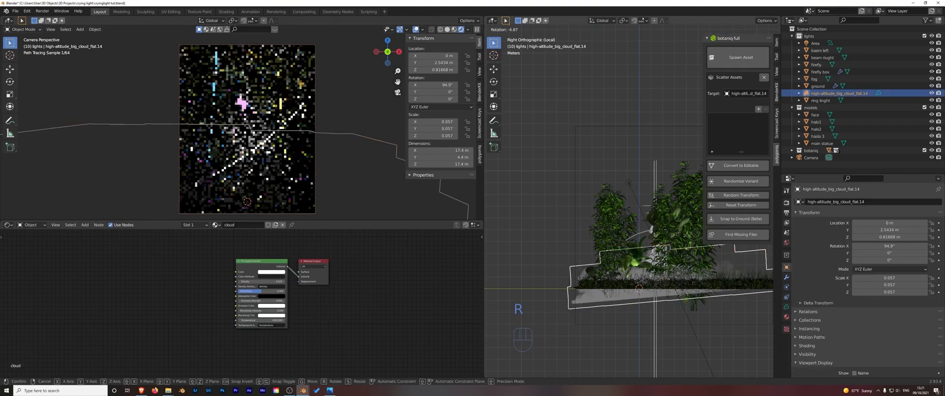
left_click(734, 283)
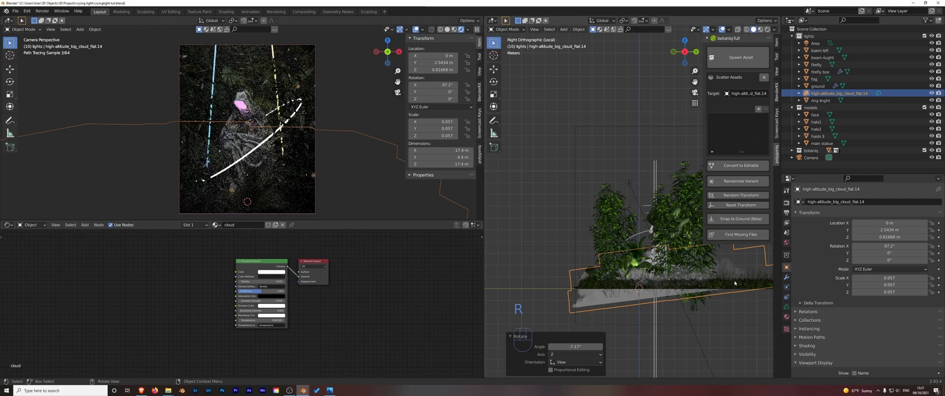
left_click(549, 266)
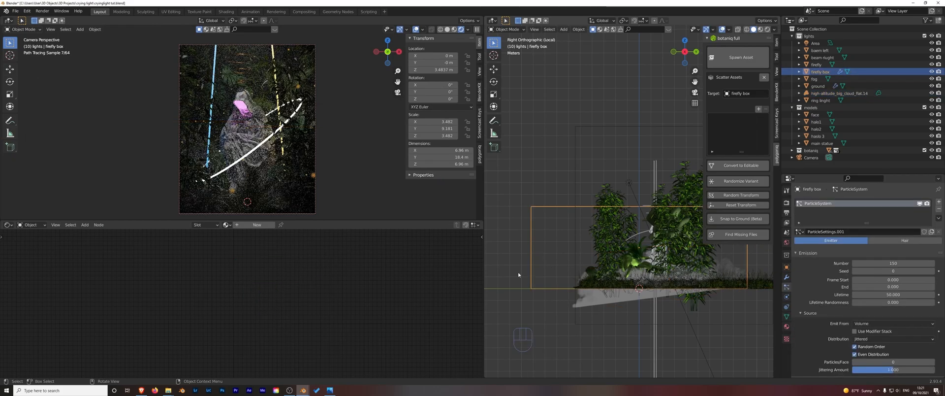
From the camera view, move the cloud volume about 0.15 m along X and 0.33 m up along Z
middle_click_drag(513, 264, 585, 256)
key("KP_0")
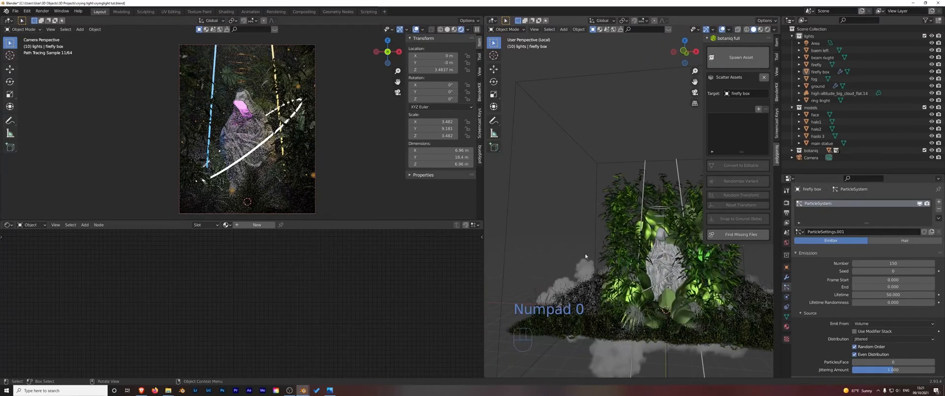
left_click(586, 347)
left_click(586, 348)
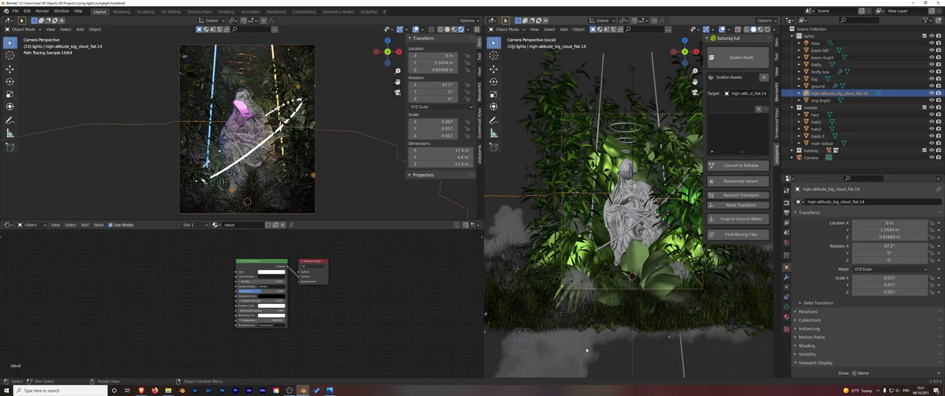
key("g")
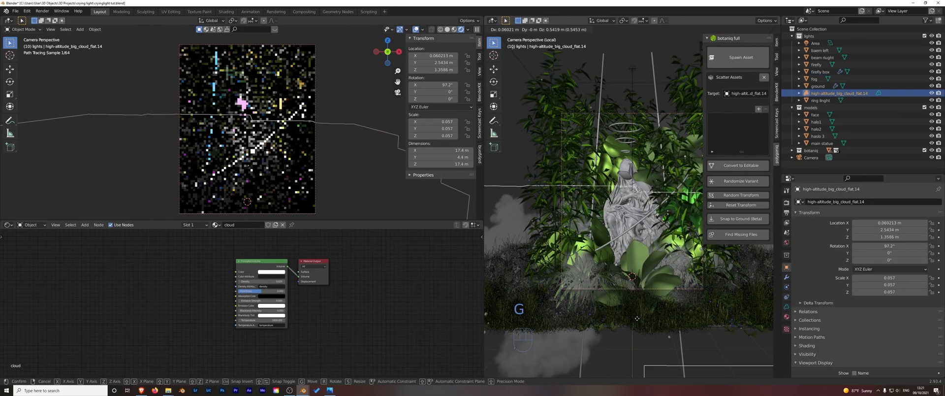
left_click(639, 321)
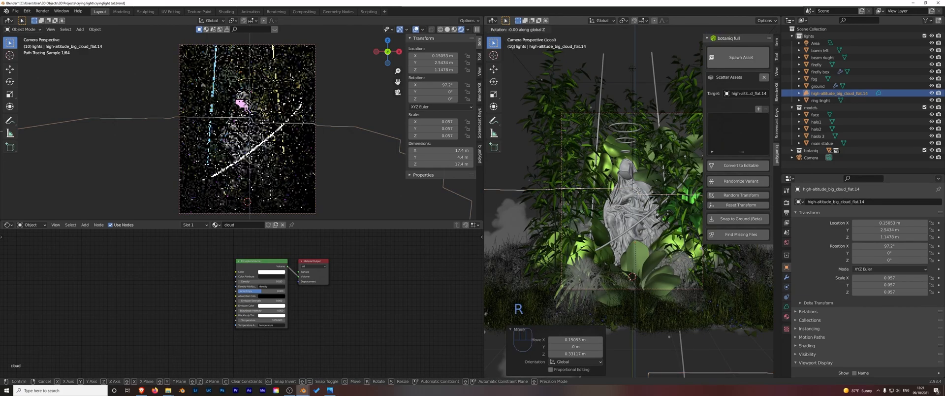
key("z")
key("z")
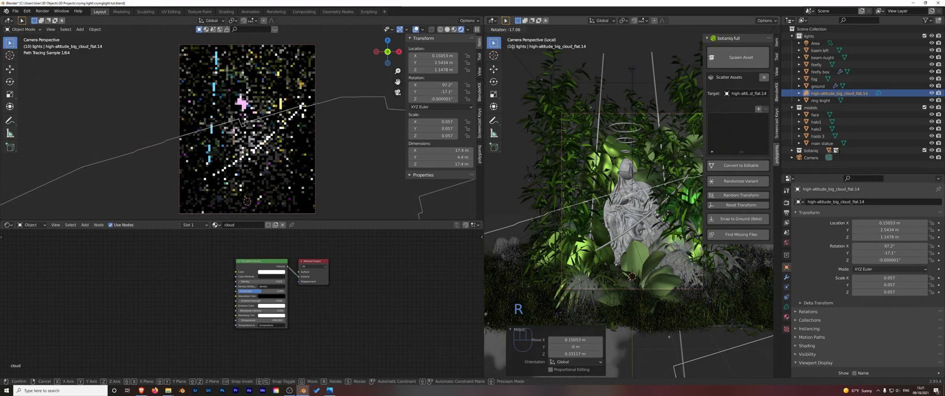
key("Escape")
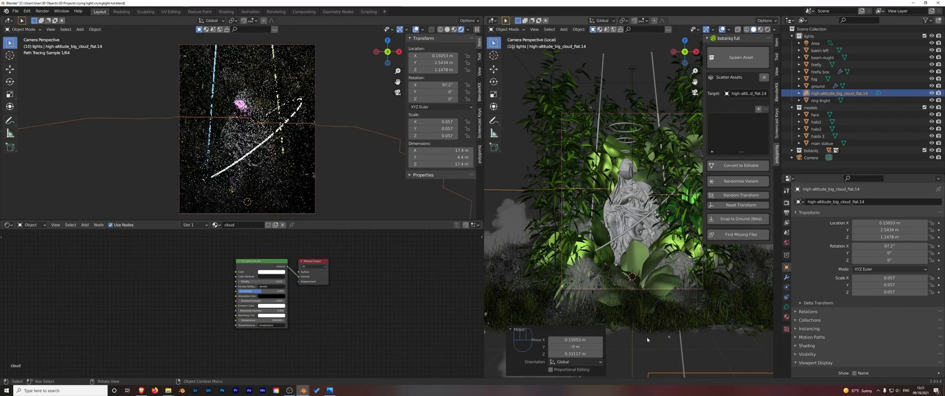
Rotate the cloud volume around the global Z axis to change how it lies around the statue
key("r")
key("z")
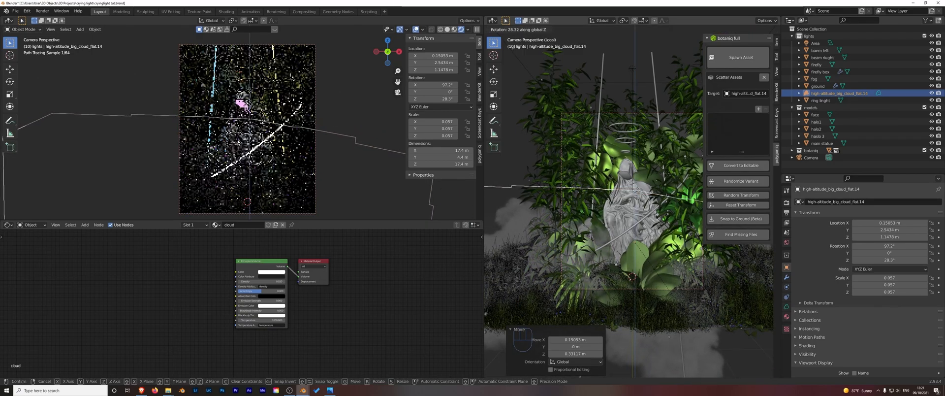
left_click(509, 185)
left_click(508, 205)
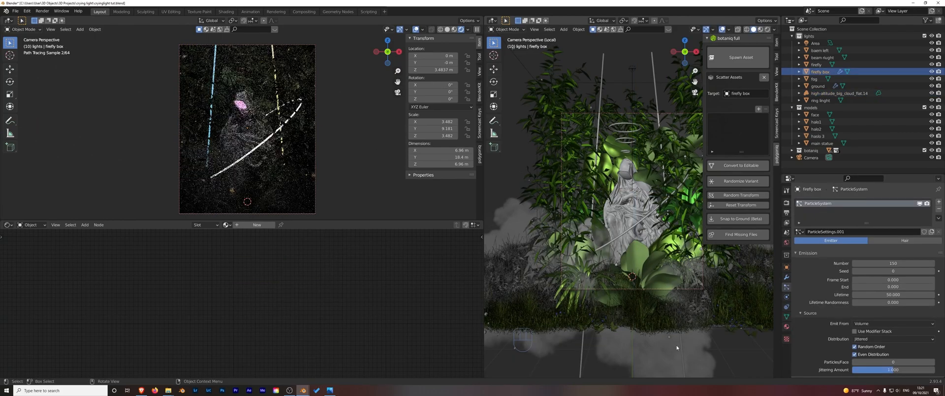
Select the high-altitude cloud volume and move it about 1.02 m along X and 0.29 m up along Z
left_click(830, 97)
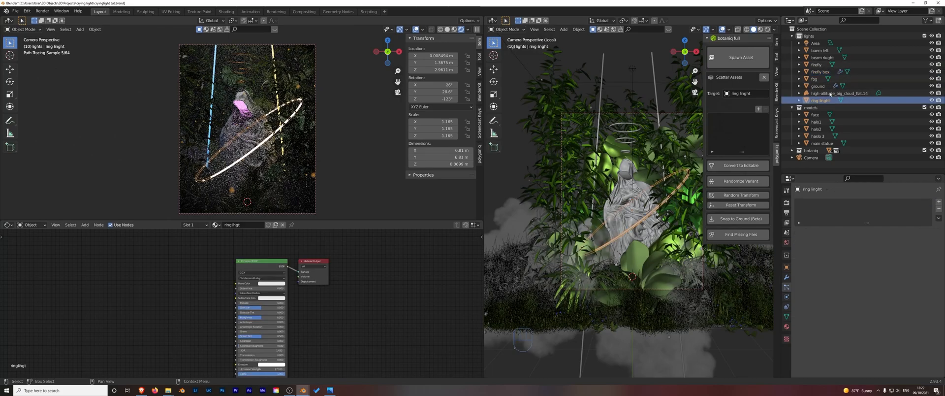
left_click(830, 93)
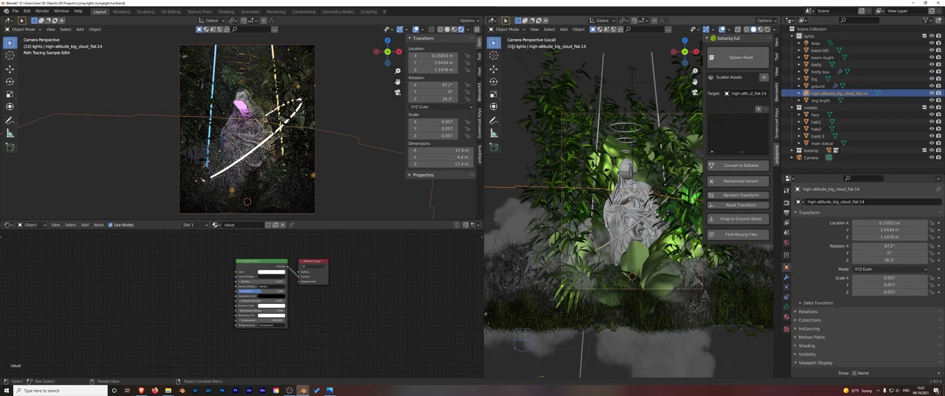
key("g")
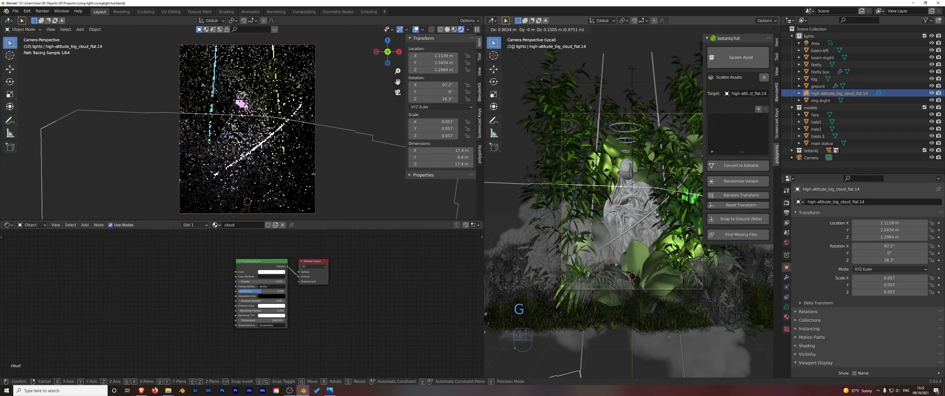
left_click(729, 272)
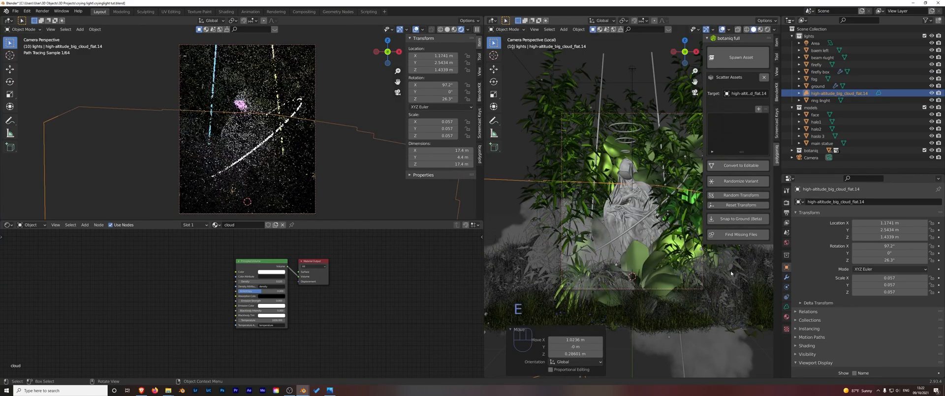
Rotate the cloud volume in the camera view, then clear the object selection
key("r")
left_click(616, 61)
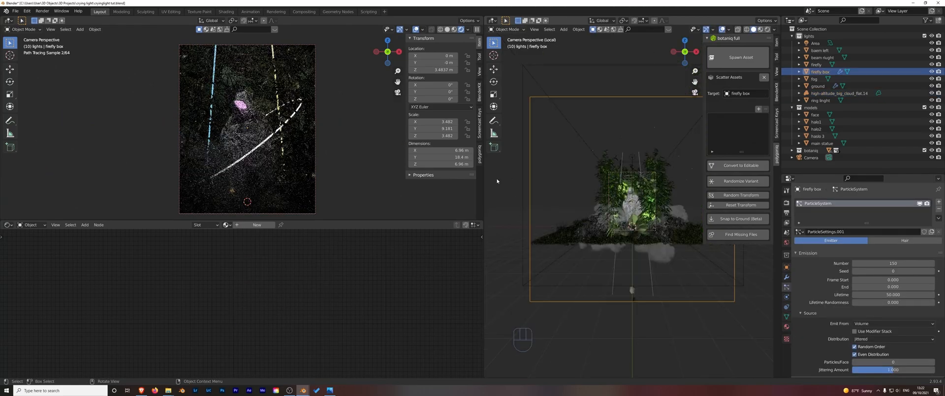
left_click(500, 184)
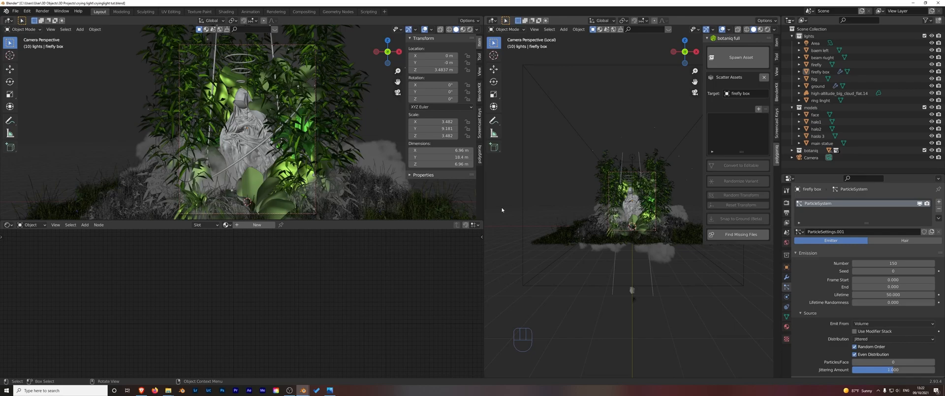
left_click(786, 212)
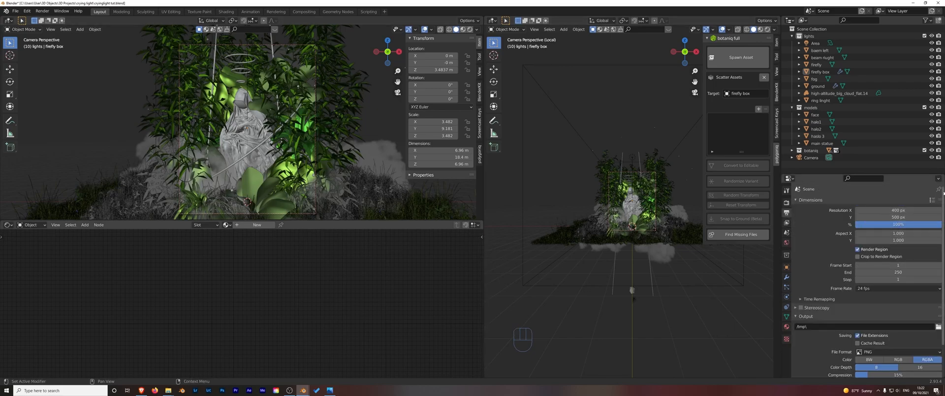
left_click(932, 199)
left_click(933, 201)
left_click(901, 138)
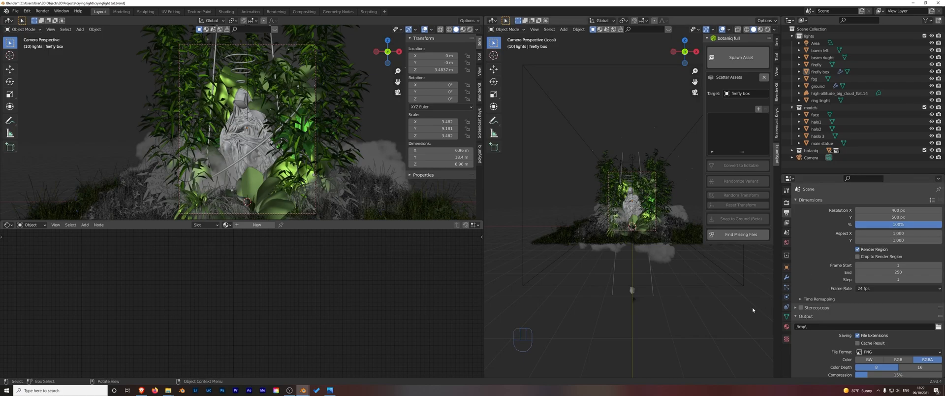
key("F12")
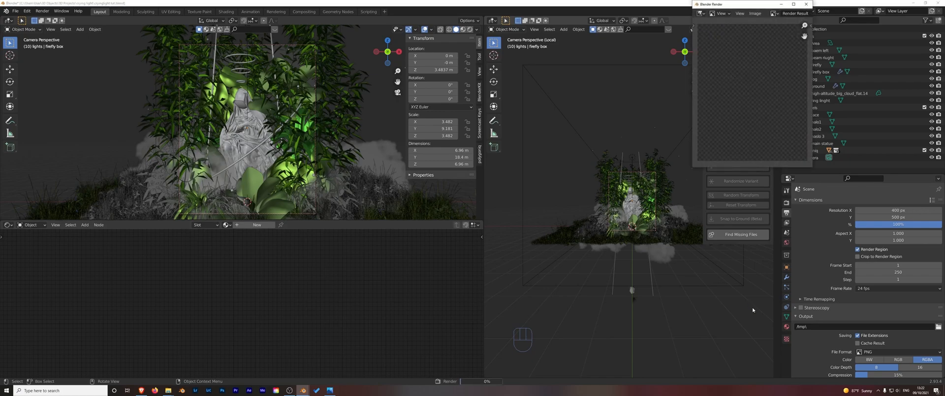
left_click_drag(756, 5, 555, 104)
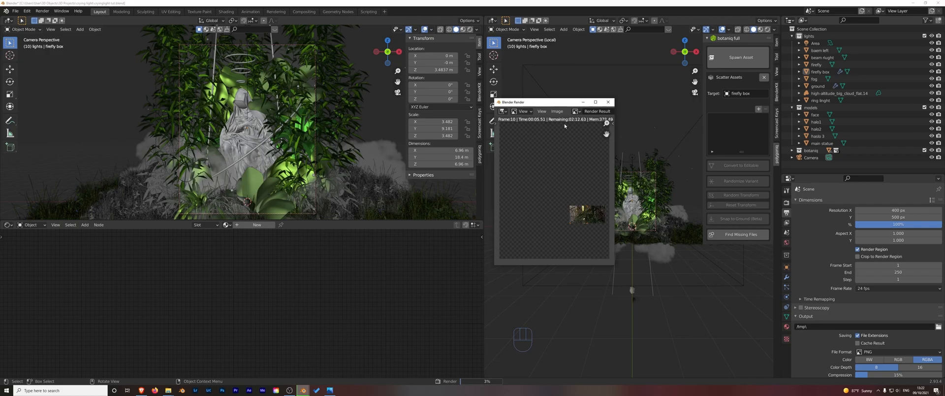
left_click(608, 102)
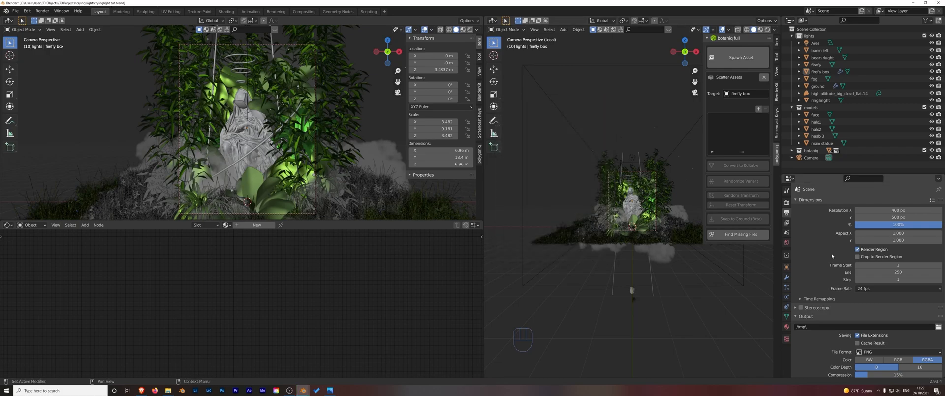
Enable the Denoising Data pass for the view layer
left_click(786, 223)
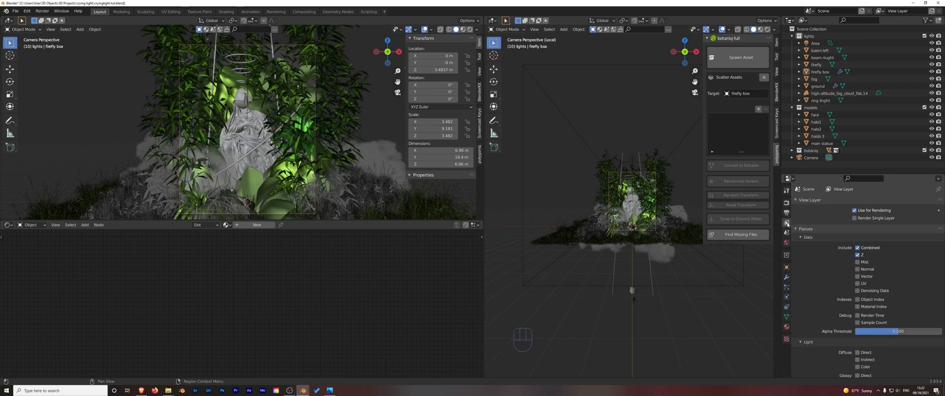
left_click(860, 292)
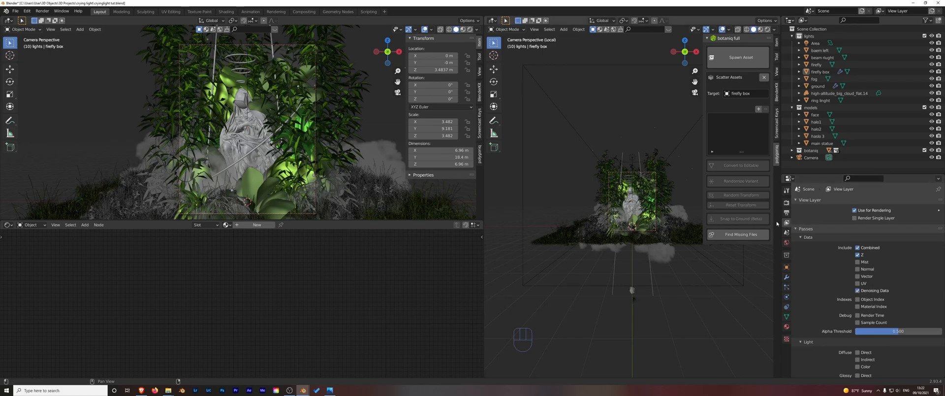
left_click(786, 212)
scroll(900, 274, "down", 2)
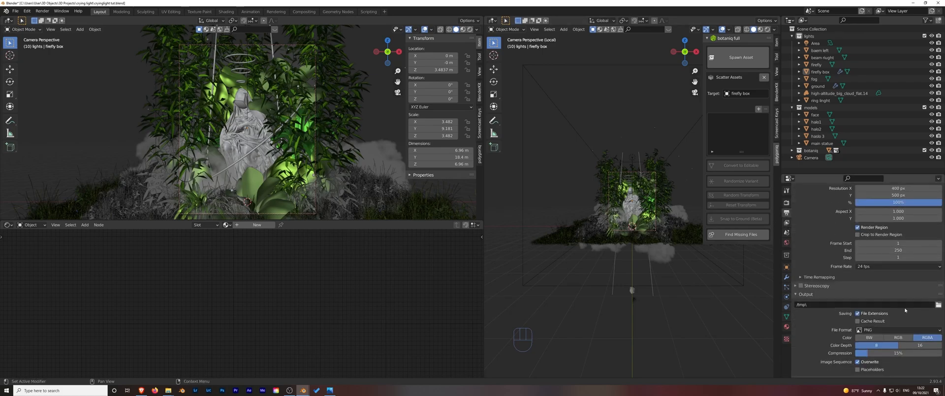
scroll(903, 271, "up", 2)
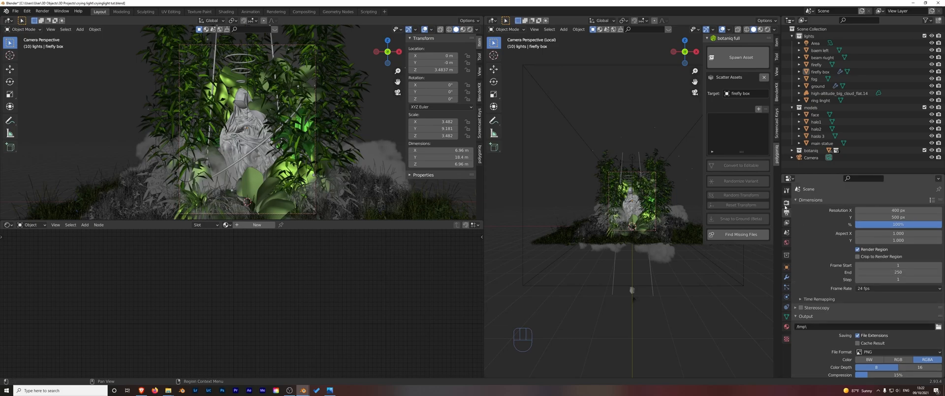
Set the Cycles render samples to 256 and enable adaptive sampling
left_click(786, 202)
left_click(888, 240)
type("256")
key("Return")
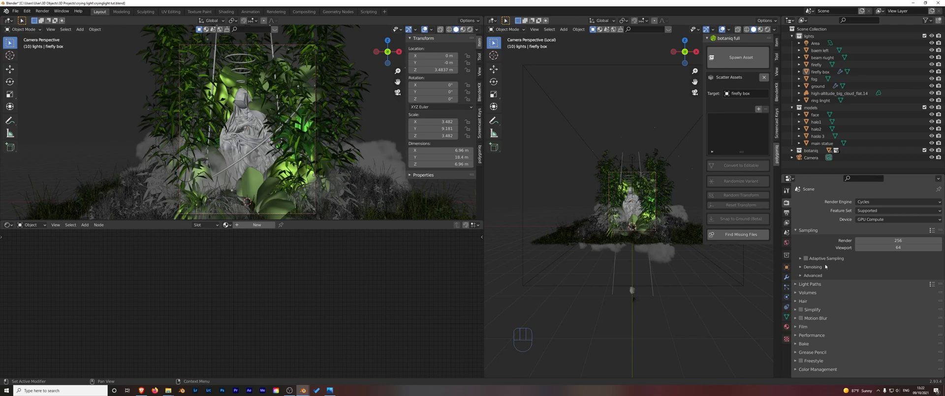
left_click(806, 259)
Clear the object selection and render the scene from the camera
left_click(788, 212)
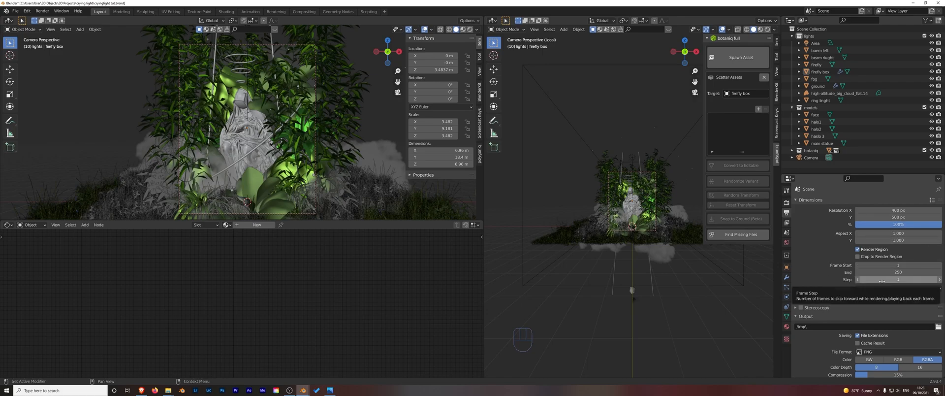
left_click(728, 301)
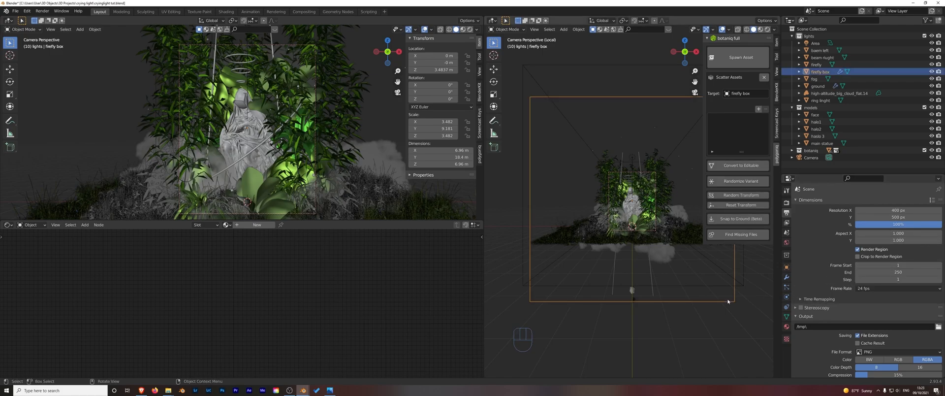
left_click(727, 325)
key("F12")
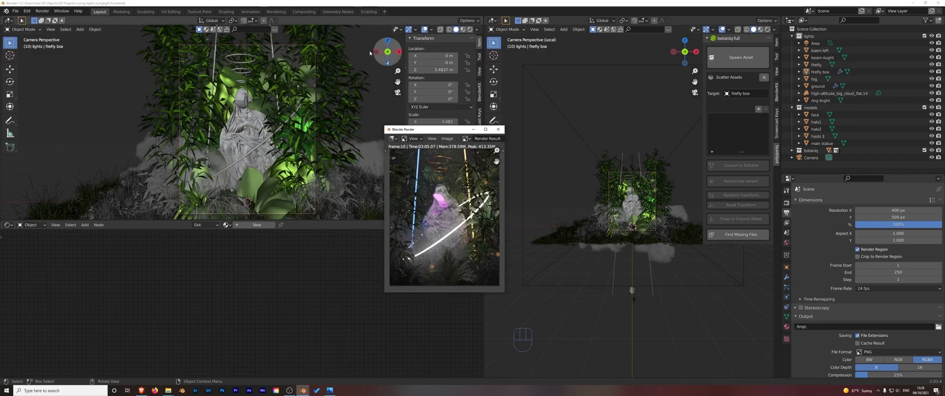
Enable compositing nodes in the Compositing workspace and spread the Render Layers and Composite nodes far apart
left_click(303, 12)
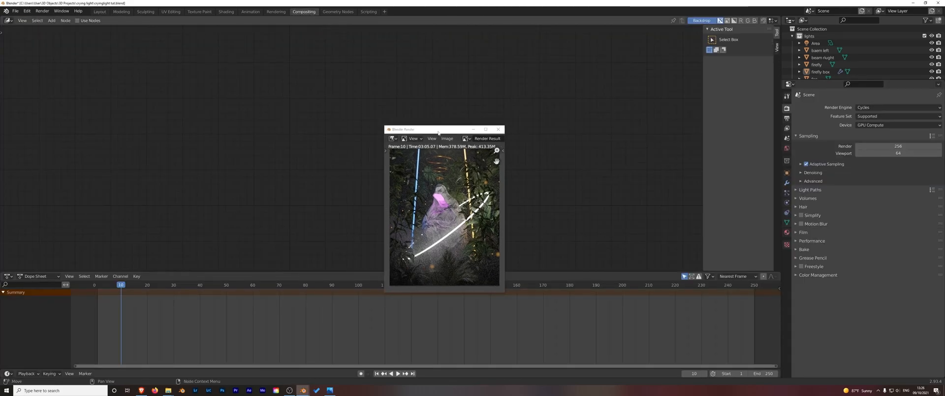
left_click_drag(439, 131, 647, 111)
left_click(77, 20)
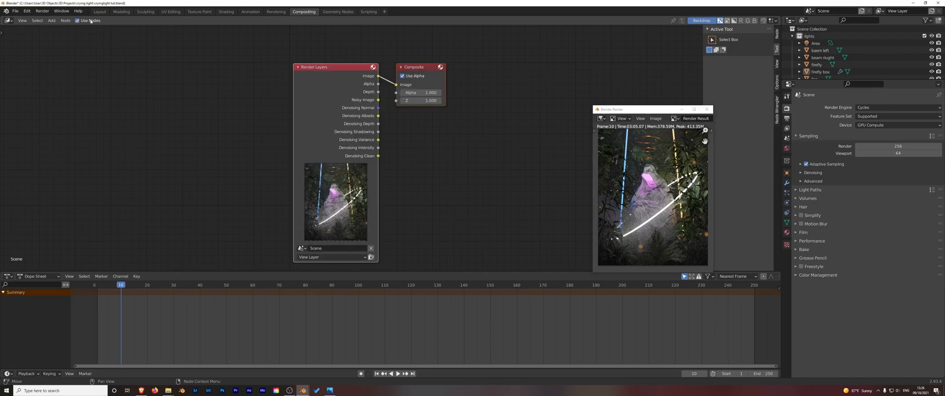
left_click_drag(311, 81, 75, 68)
left_click_drag(195, 53, 658, 47)
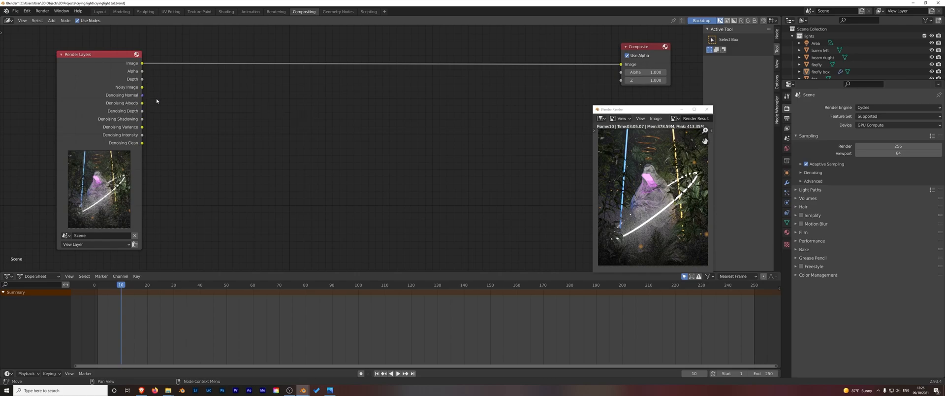
Add a Denoise node fed by the noisy image, denoising normal and albedo passes, and connect its output to the Composite image
key("shift+a")
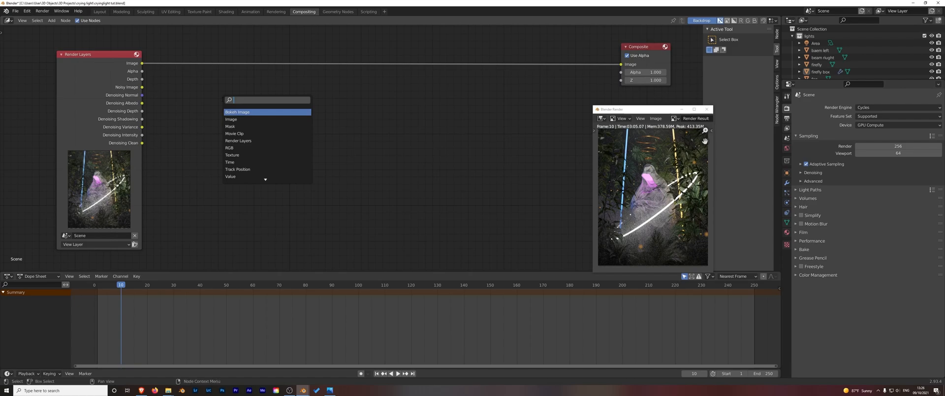
type("denoise")
key("Return")
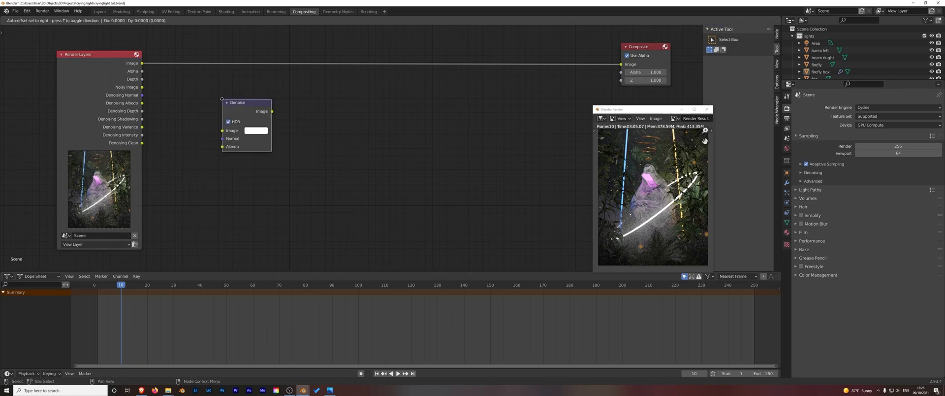
left_click(176, 61)
left_click_drag(142, 87, 175, 109)
left_click_drag(197, 65, 187, 60)
left_click(229, 106)
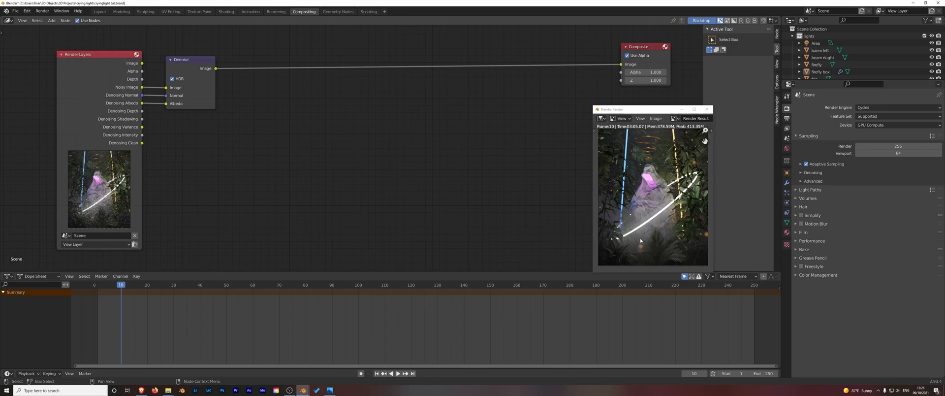
Inspect the render result and compare it with and without denoising by temporarily bypassing the Denoise node
left_click_drag(655, 109, 516, 103)
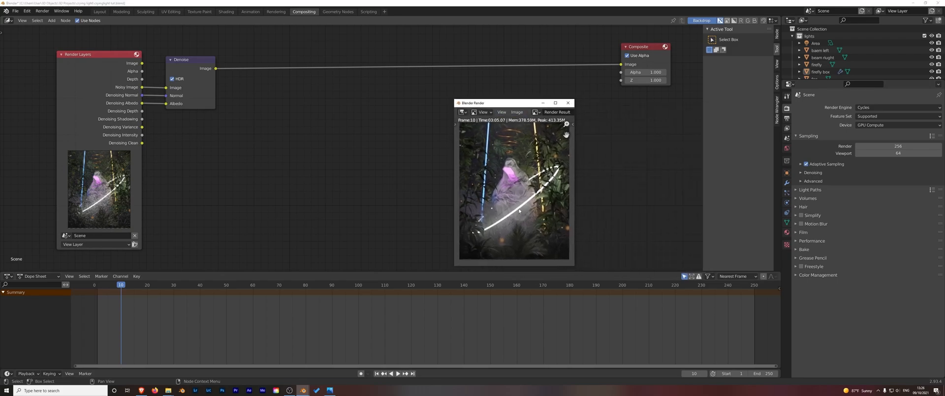
scroll(541, 164, "up", 5)
scroll(540, 163, "down", 5)
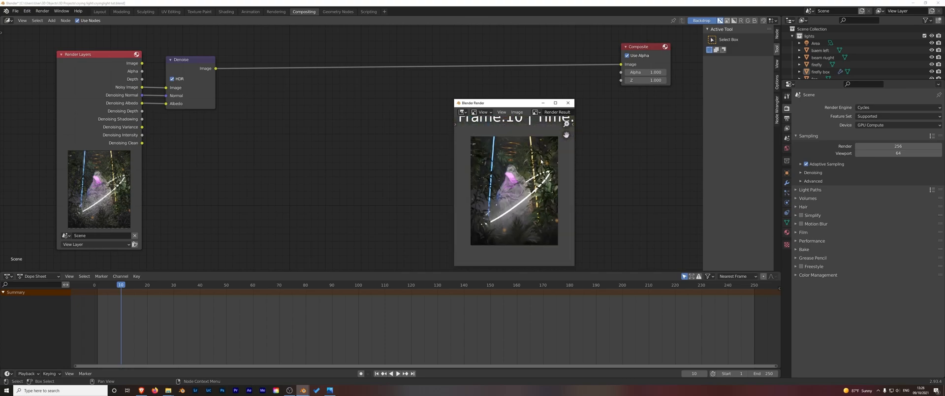
left_click_drag(520, 104, 697, 112)
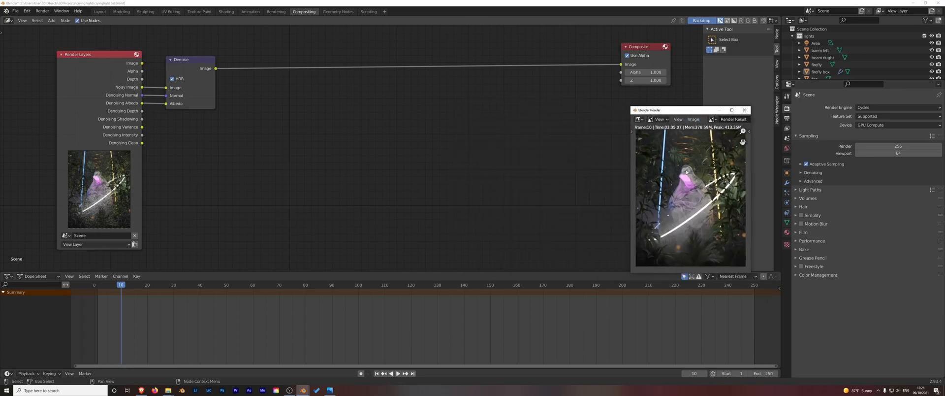
left_click_drag(143, 63, 621, 64)
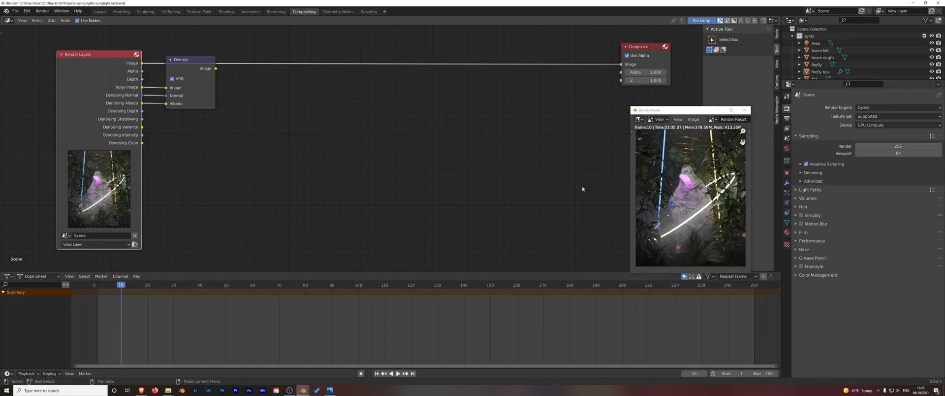
left_click_drag(216, 70, 621, 65)
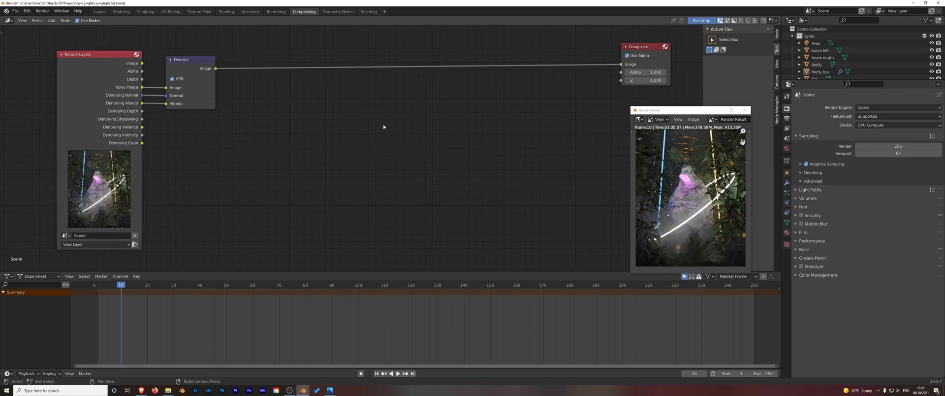
Add a Glare node and insert it between the Denoise and Composite nodes
key("shift+a")
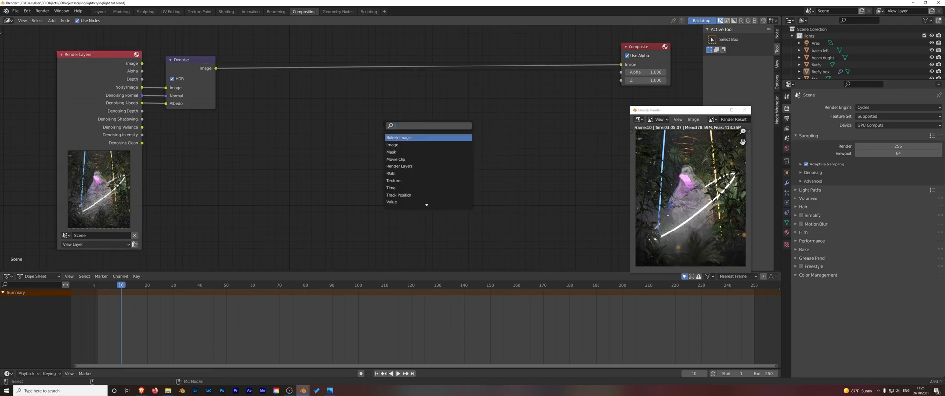
type("glare")
key("Return")
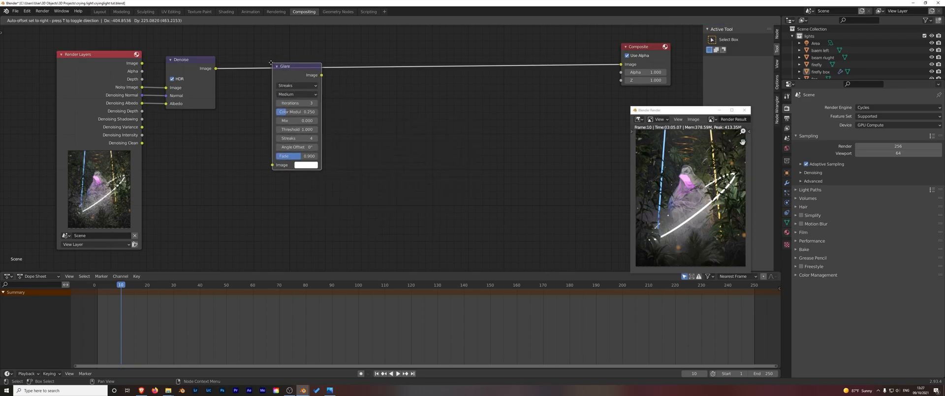
left_click(244, 58)
Set the Glare node to Fog Glow with High quality and size 9
left_click(269, 81)
left_click(270, 104)
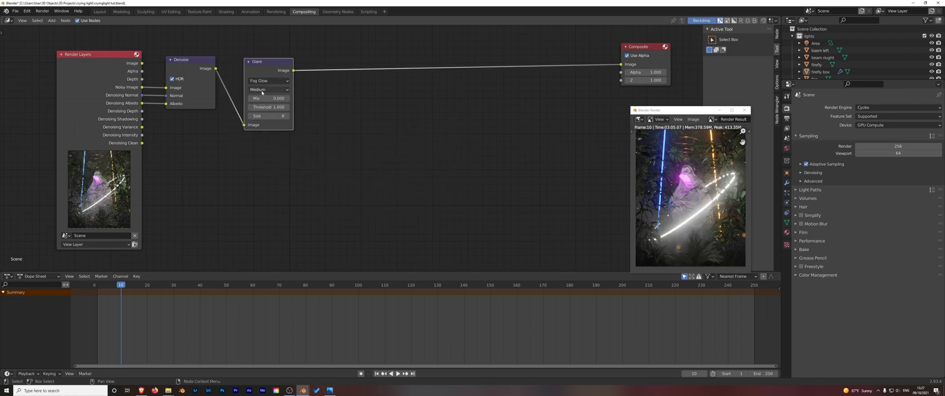
left_click(269, 89)
left_click(268, 96)
left_click_drag(268, 117, 282, 107)
Try a Glare threshold of 2.5, then lower it gradually to 1.200
left_click(266, 107)
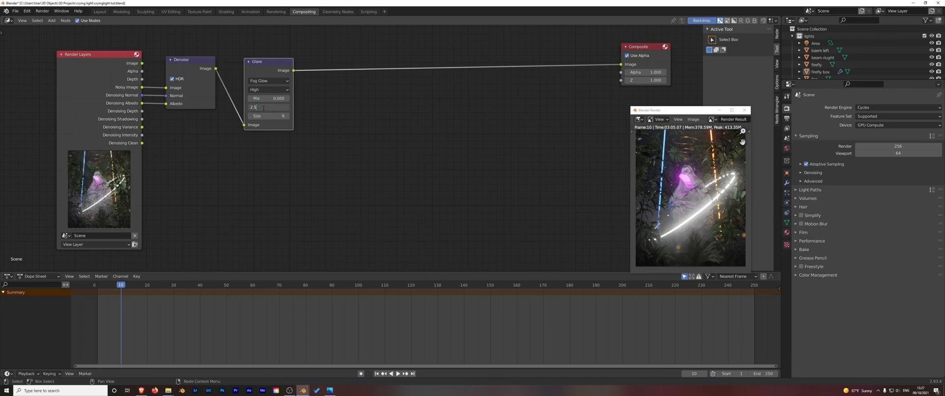
key("Return")
left_click(250, 106)
left_click(250, 107)
left_click(250, 107)
left_click(250, 107)
left_click(250, 107)
left_click(250, 107)
left_click(250, 107)
left_click(250, 107)
left_click(250, 106)
left_click(250, 106)
left_click(250, 106)
left_click(250, 106)
left_click(466, 173)
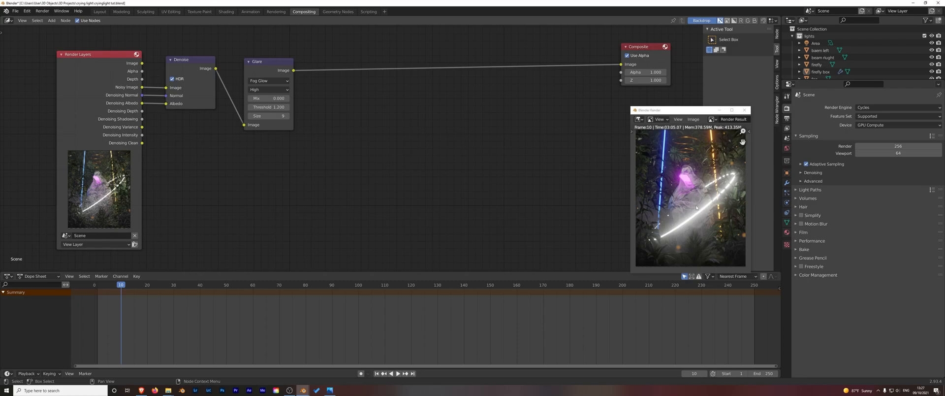
Add a Lens Distortion node and insert it between the Glare and Composite nodes
key("shift+a")
left_click(434, 156)
type("lens")
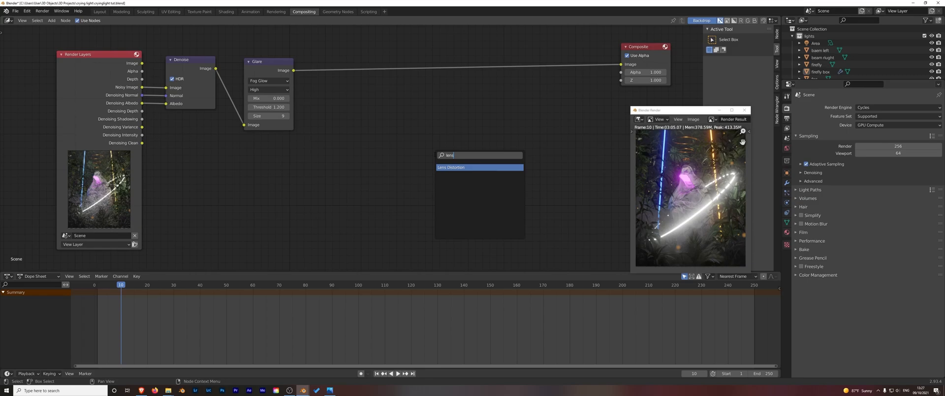
key("Return")
left_click(339, 94)
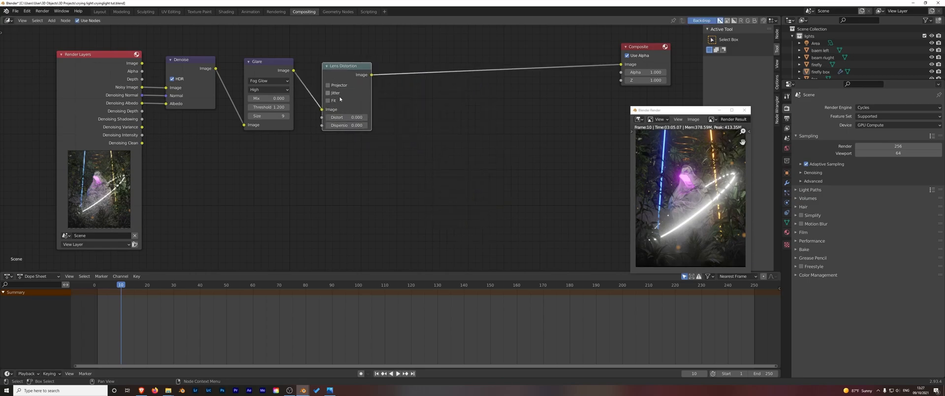
Enable Fit on the Lens Distortion node and set its dispersion to 0.015
left_click(329, 100)
double_click(345, 124)
type("0.0")
key("Return")
Compare the render up close with and without lens distortion by temporarily bypassing the node, then reopen the render result to view the whole image
scroll(641, 143, "up", 5)
middle_click_drag(641, 143, 721, 246)
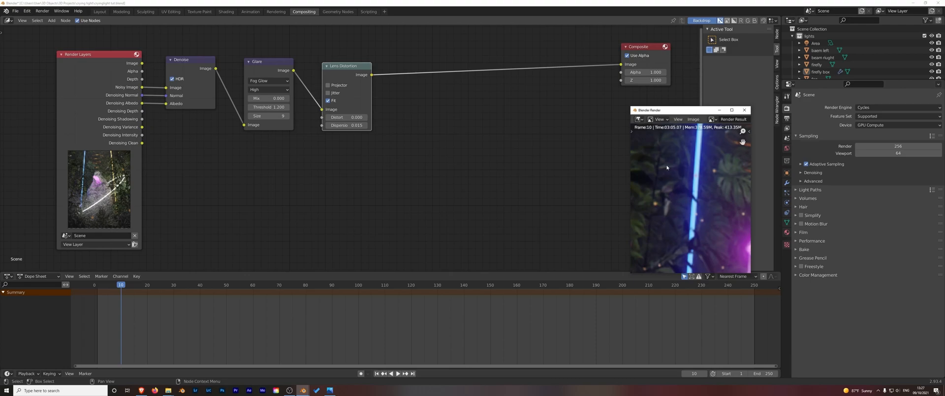
middle_click_drag(667, 168, 732, 220)
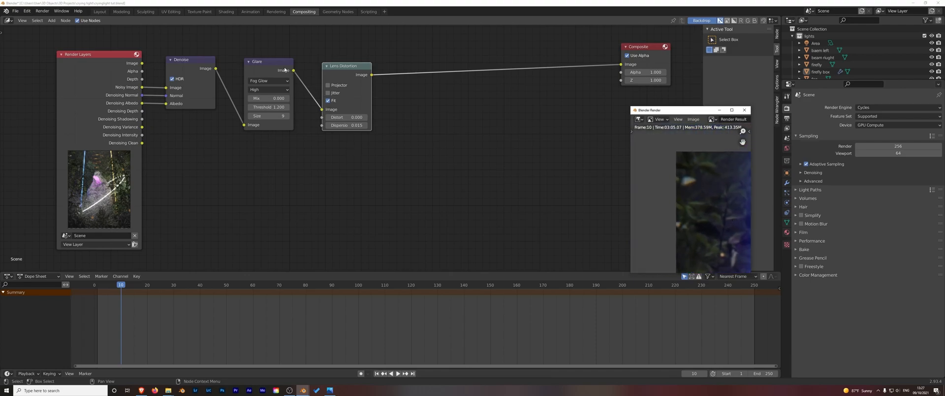
left_click_drag(293, 70, 621, 64)
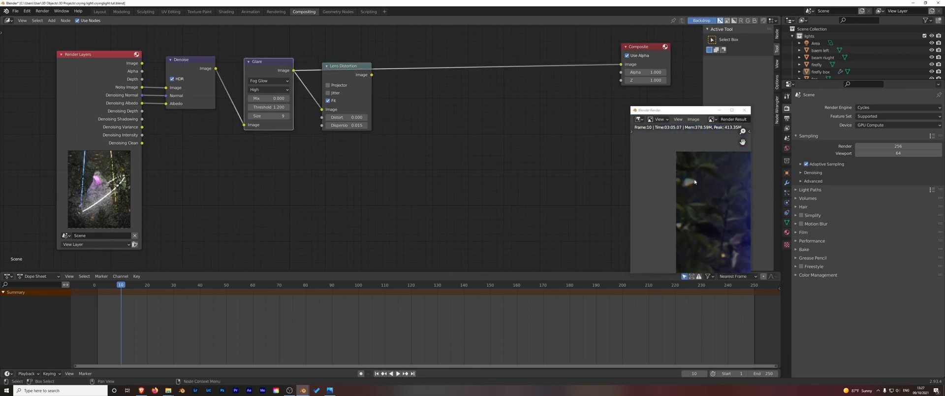
left_click_drag(371, 75, 621, 65)
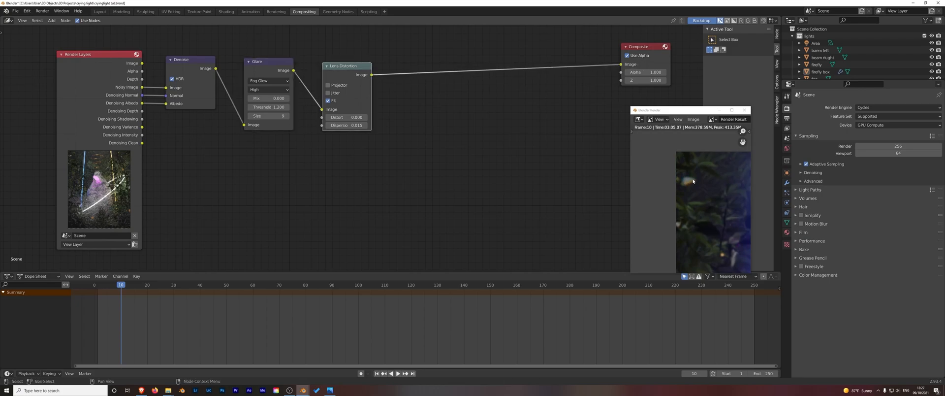
middle_click_drag(692, 182, 635, 130)
middle_click_drag(682, 242, 707, 160)
left_click(745, 109)
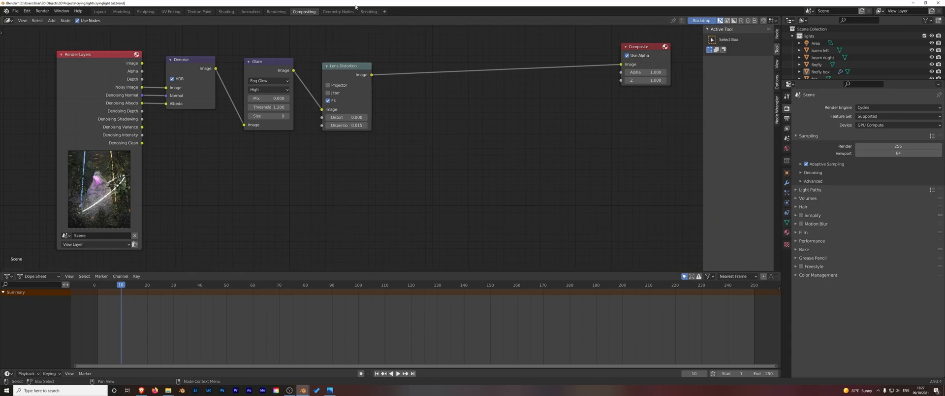
left_click(42, 11)
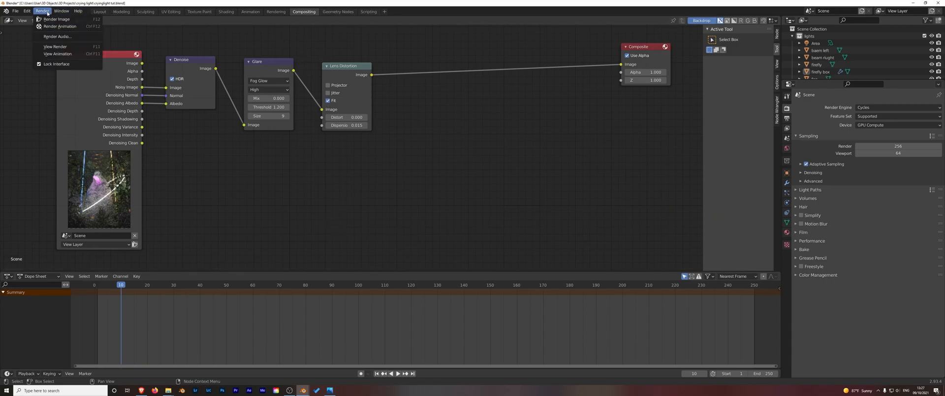
left_click(53, 47)
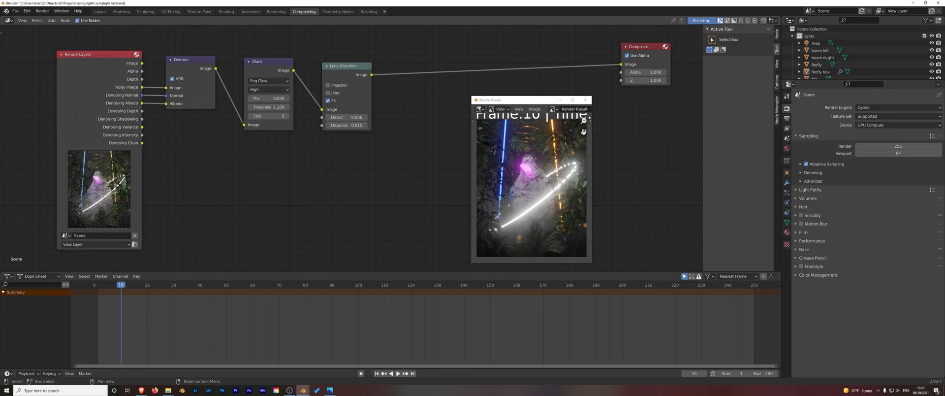
Preview the camera view with rendered shading in the Layout workspace and examine the ring light around the statue
left_click(100, 11)
left_click(561, 100)
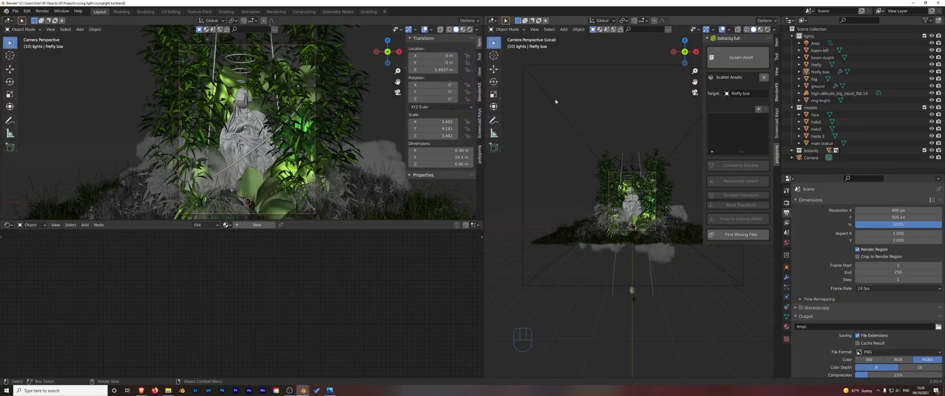
left_click(470, 29)
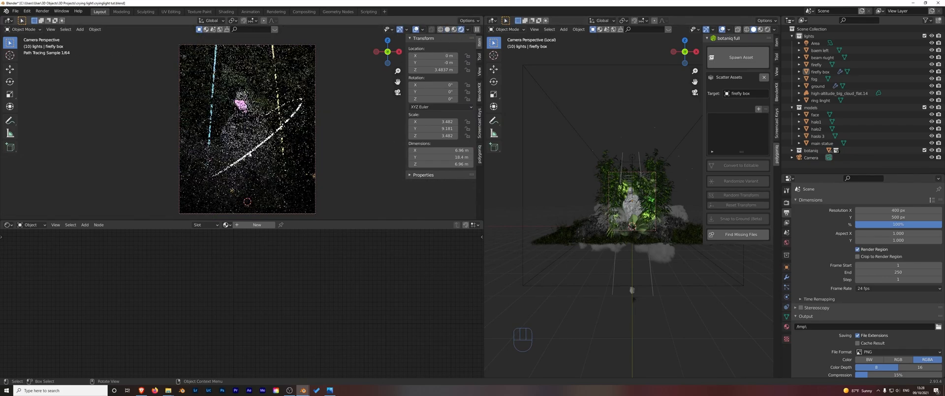
left_click(250, 153)
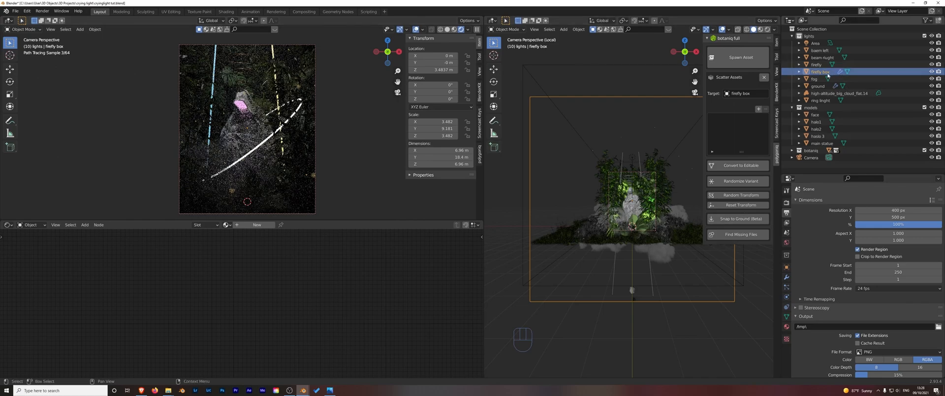
left_click(821, 101)
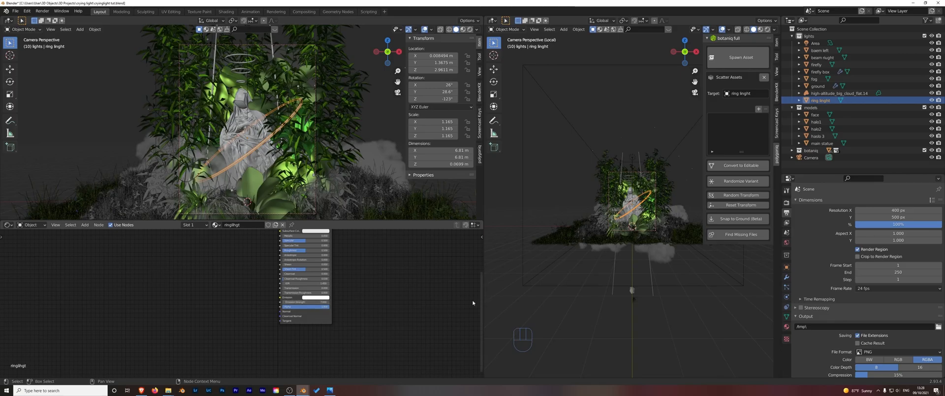
middle_click_drag(685, 303, 675, 278)
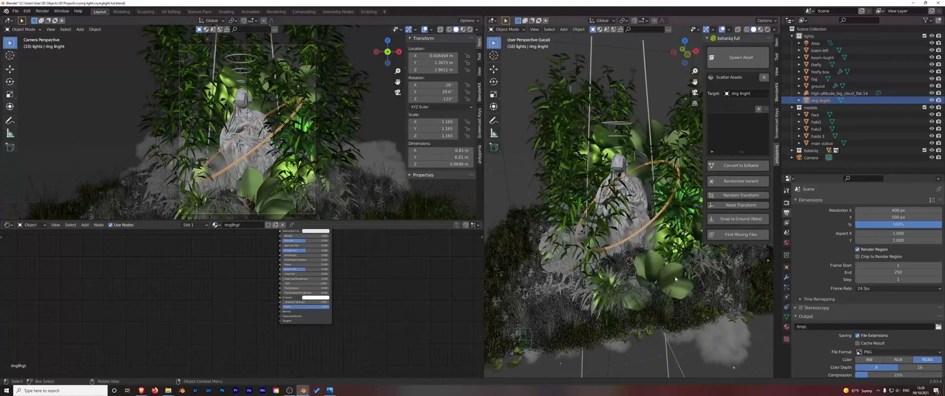
left_click(606, 142)
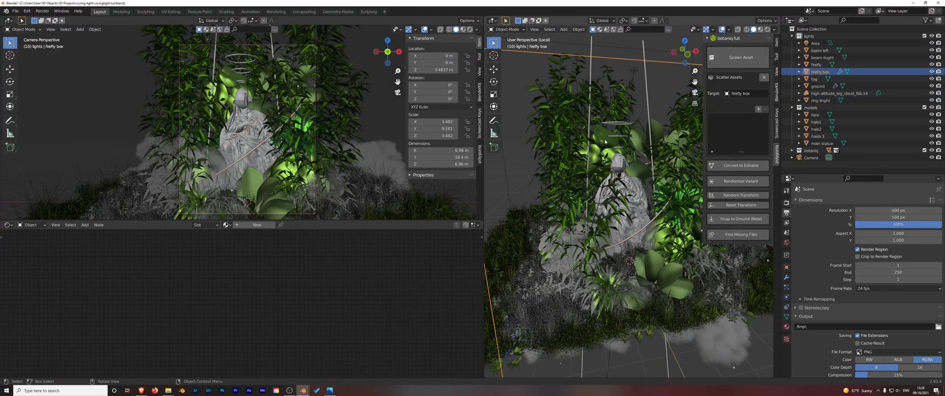
Add a Subdivision Surface modifier to the first Areca plant in the botaniq plants collection
left_click(792, 150)
scroll(844, 143, "down", 6)
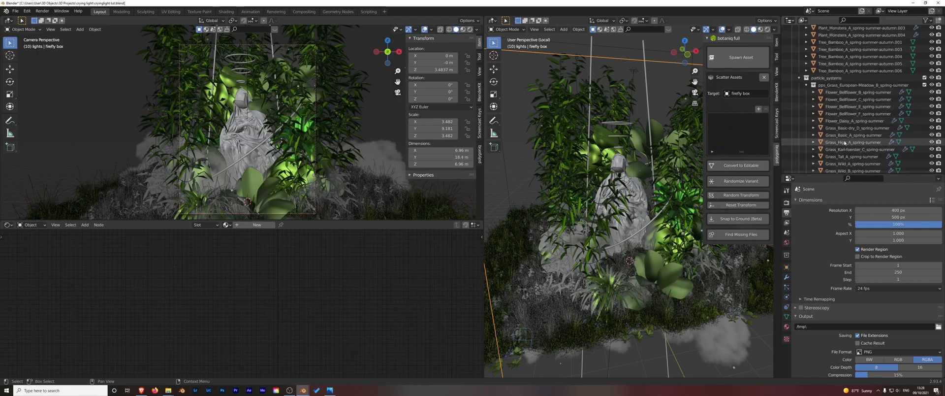
scroll(845, 143, "up", 6)
left_click(861, 63)
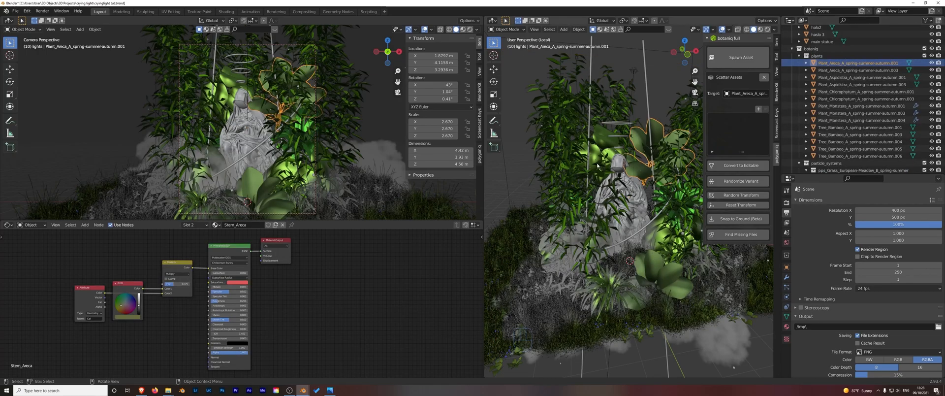
key("KP_Decimal")
left_click(786, 278)
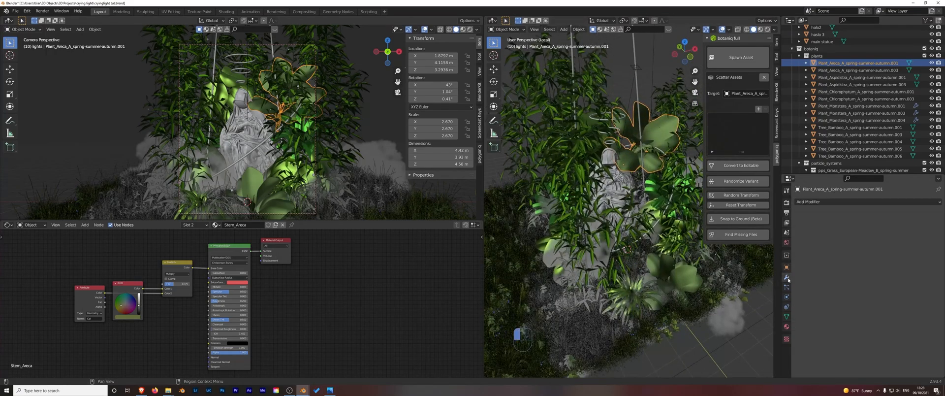
left_click(810, 202)
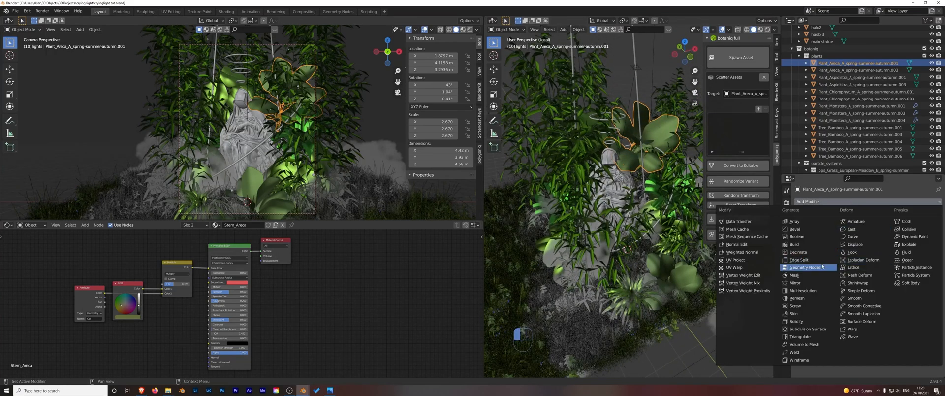
left_click(810, 329)
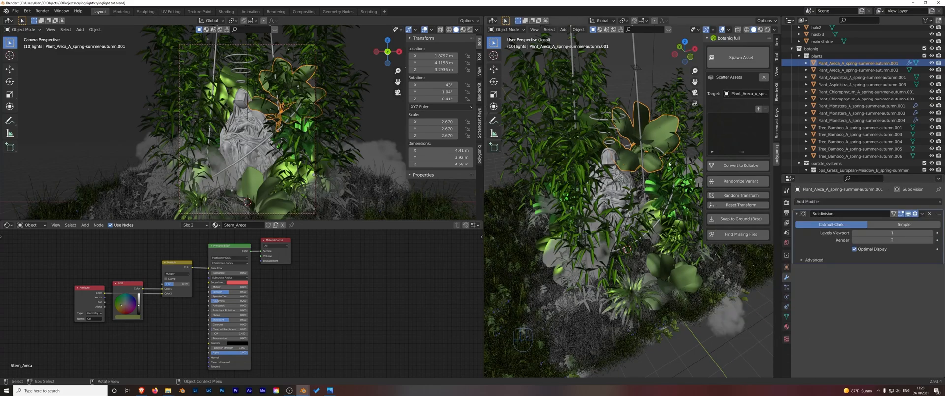
middle_click_drag(675, 164, 650, 173)
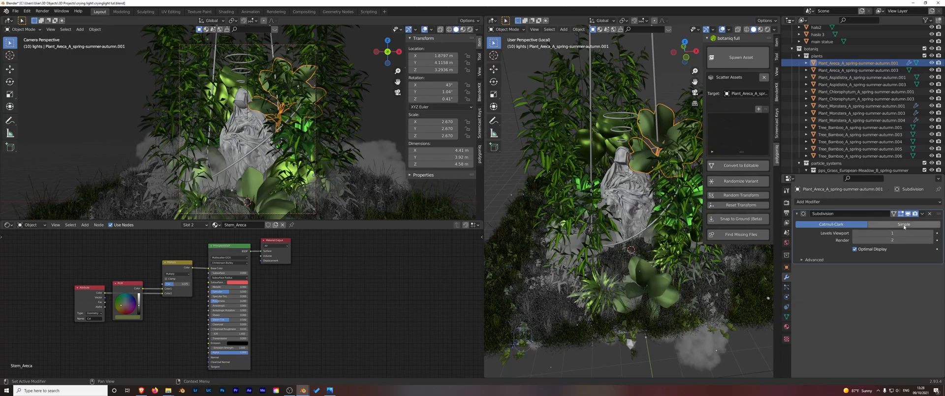
Select all plants and bamboo trees with the first Areca plant active, and copy its Subdivision modifier to the selected objects
left_click(859, 155, "shift")
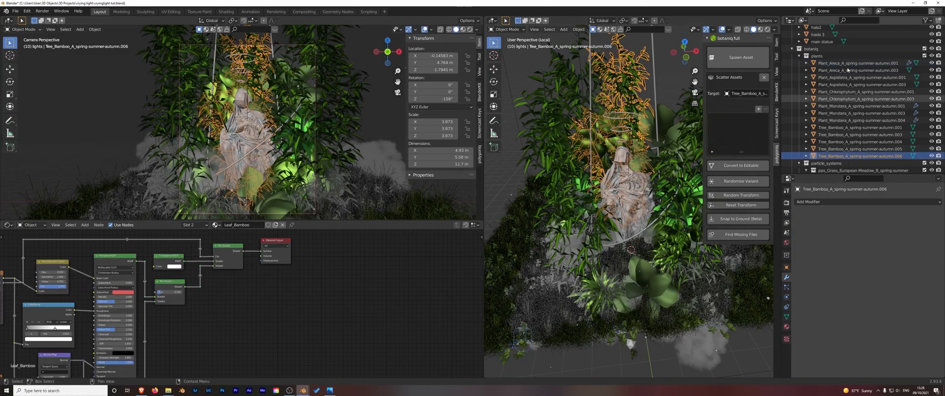
left_click(851, 63, "shift")
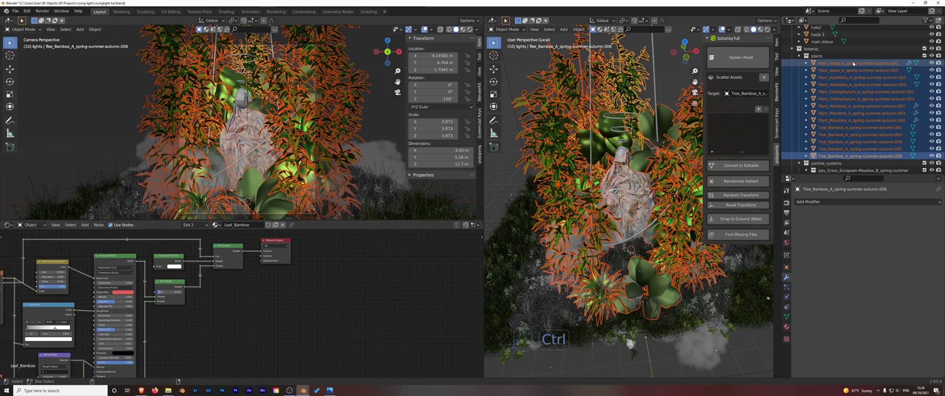
left_click(852, 63, "ctrl")
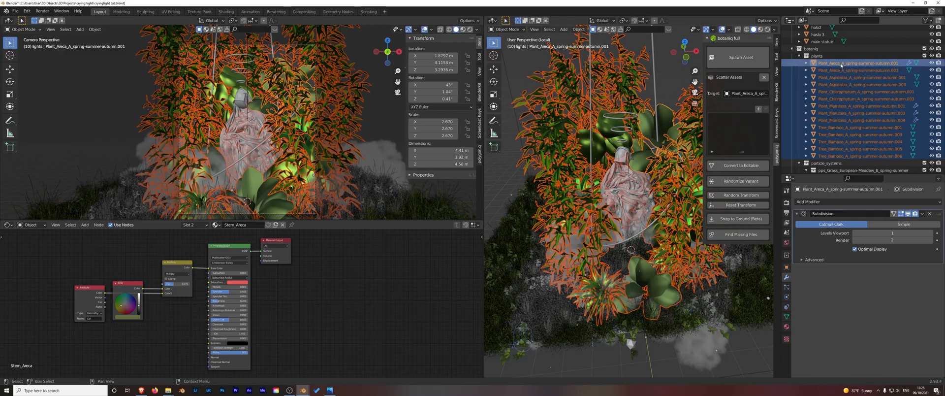
left_click(922, 213)
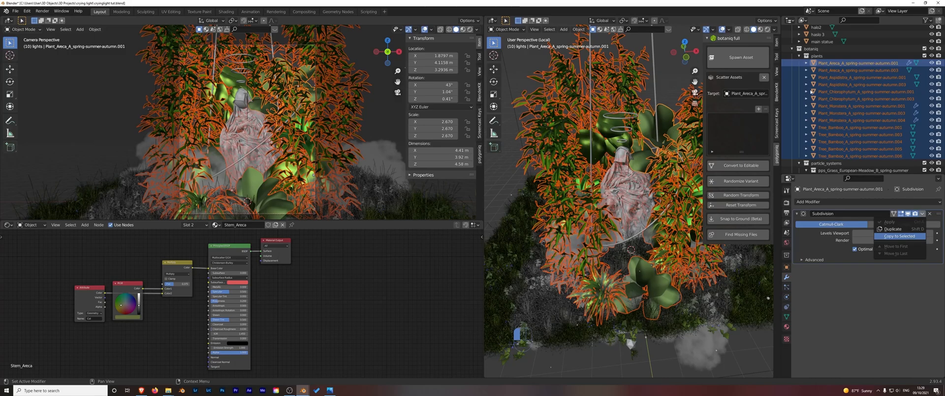
left_click(504, 173)
Change the colour of the area light above the statue to a light blue
middle_click_drag(504, 173, 623, 150)
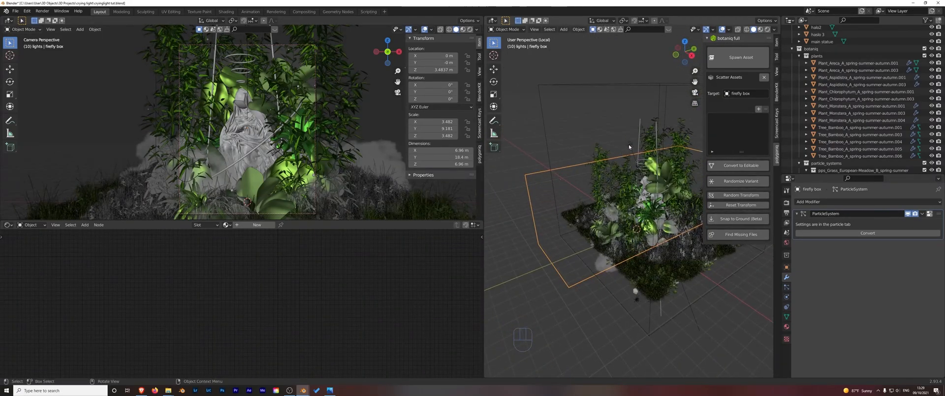
left_click(629, 146)
left_click(786, 297)
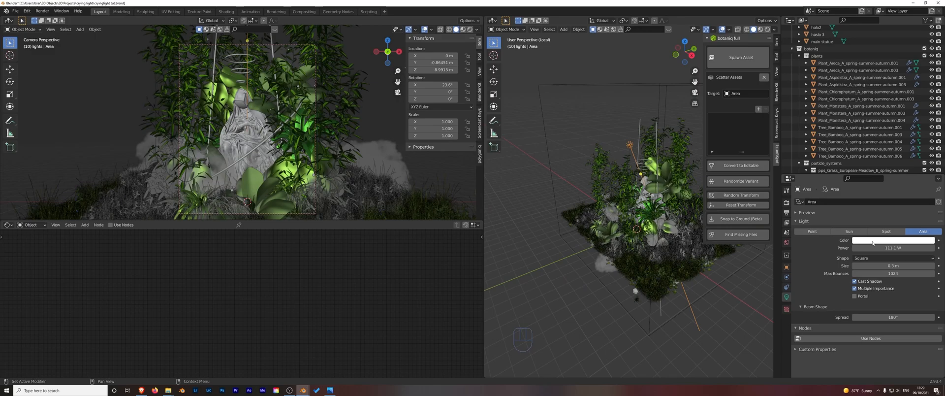
left_click(873, 240)
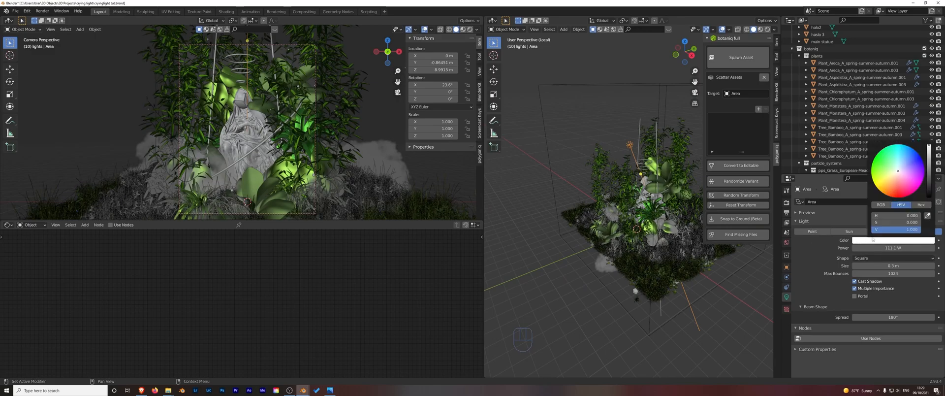
left_click(901, 165)
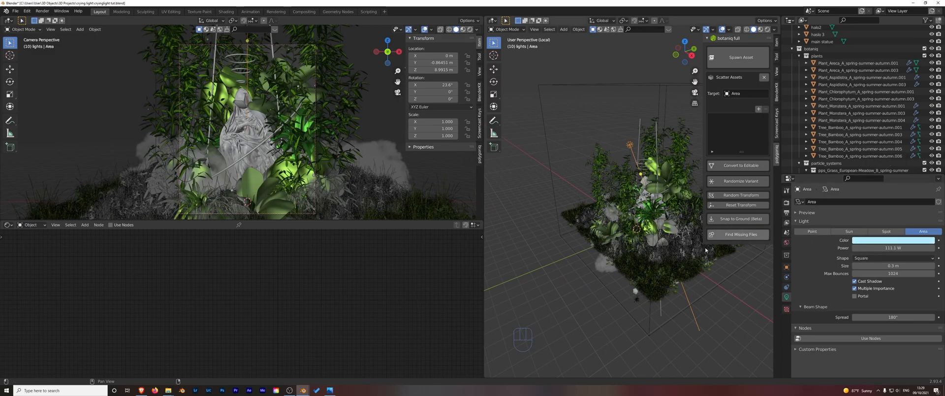
left_click(532, 267)
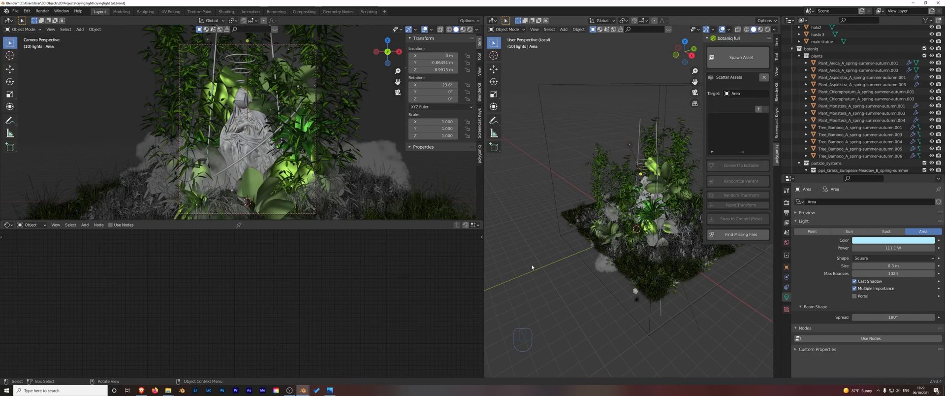
Render the current frame, then reposition the render window and widen it to view the result
key("F12")
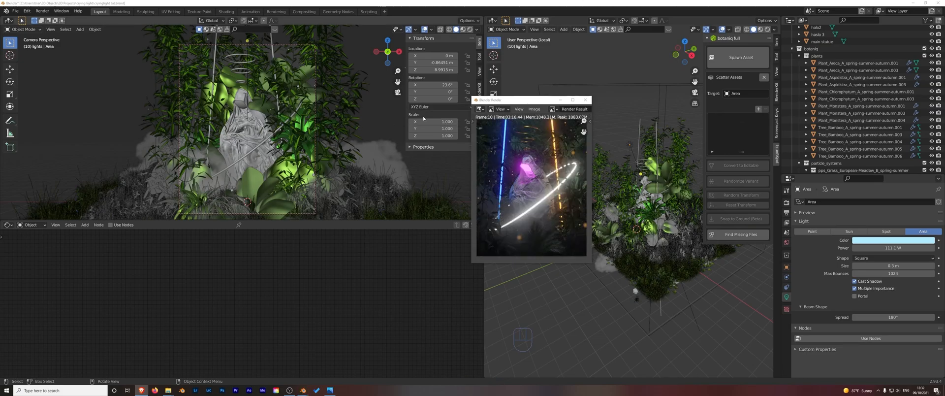
left_click_drag(525, 100, 365, 85)
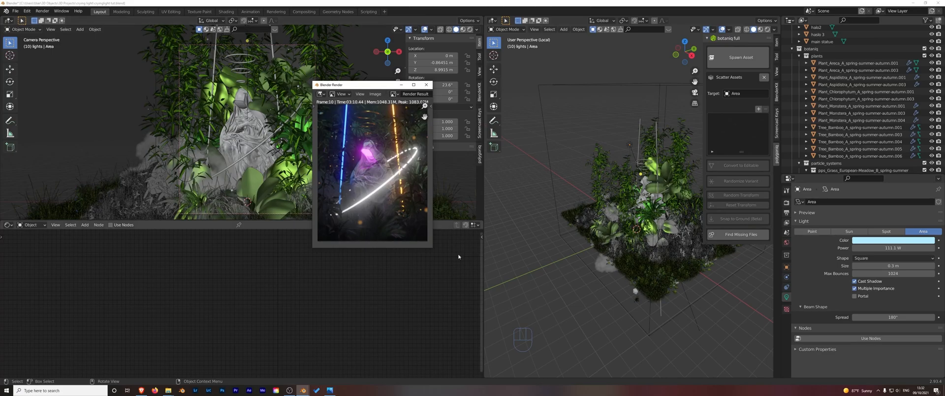
left_click_drag(433, 247, 515, 248)
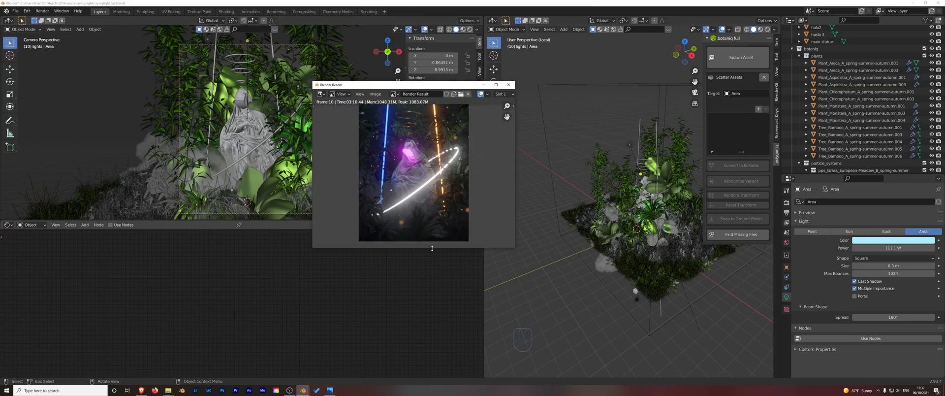